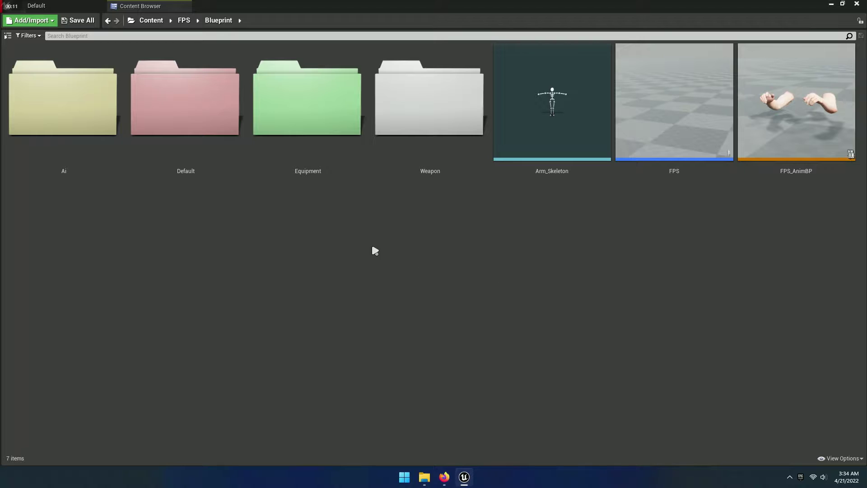
Create a new folder named 'Health' in FPS/Blueprint and open it.
{"action": "right_click", "coordinate": [343, 181]}
{"action": "left_click", "coordinate": [392, 194]}
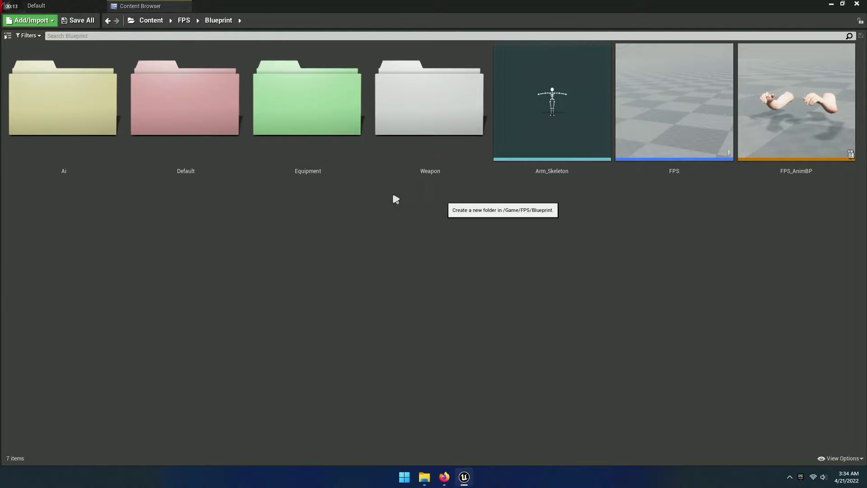
{"action": "type", "text": "He"}
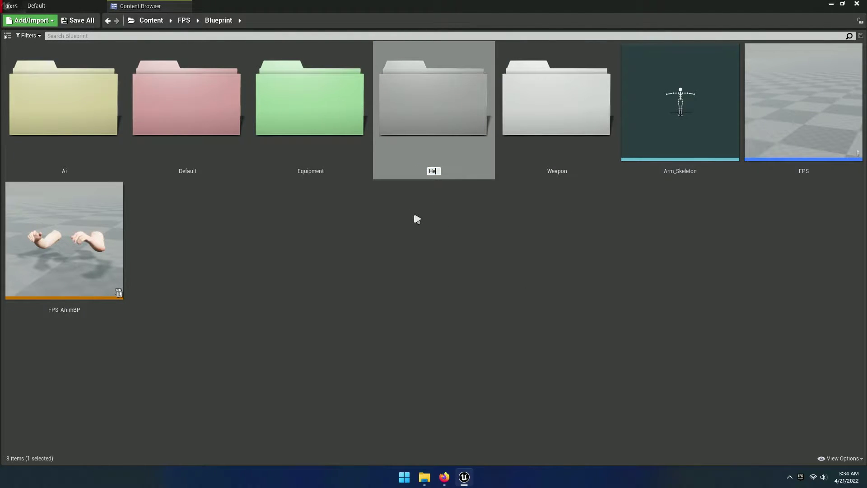
{"action": "type", "text": "alth"}
{"action": "key", "text": "Return"}
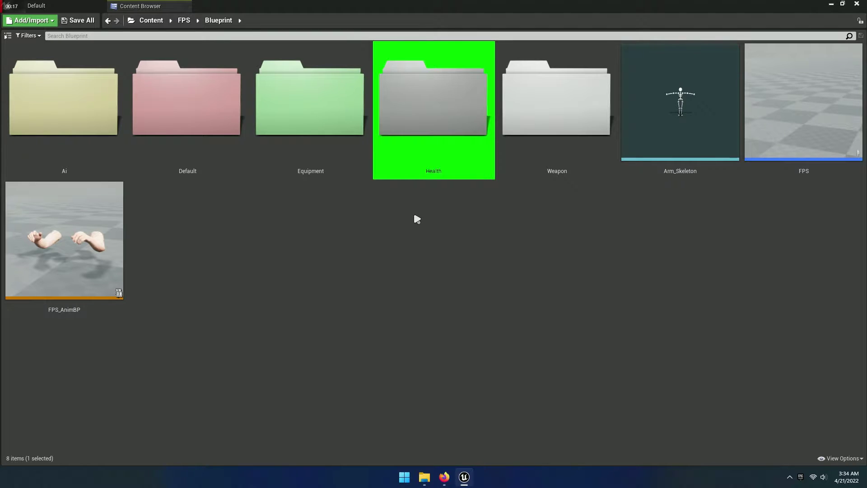
{"action": "double_click", "coordinate": [438, 149]}
Create an Actor Component blueprint class named HealthComponent.
{"action": "right_click", "coordinate": [357, 151]}
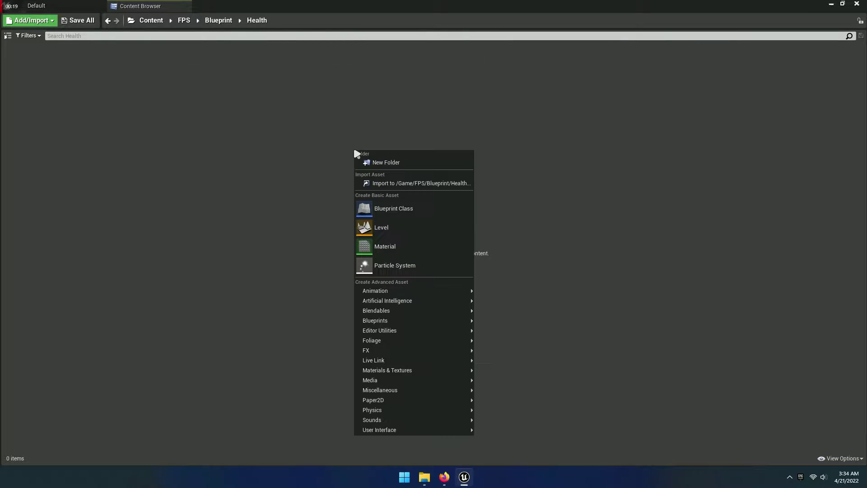
{"action": "left_click", "coordinate": [430, 212]}
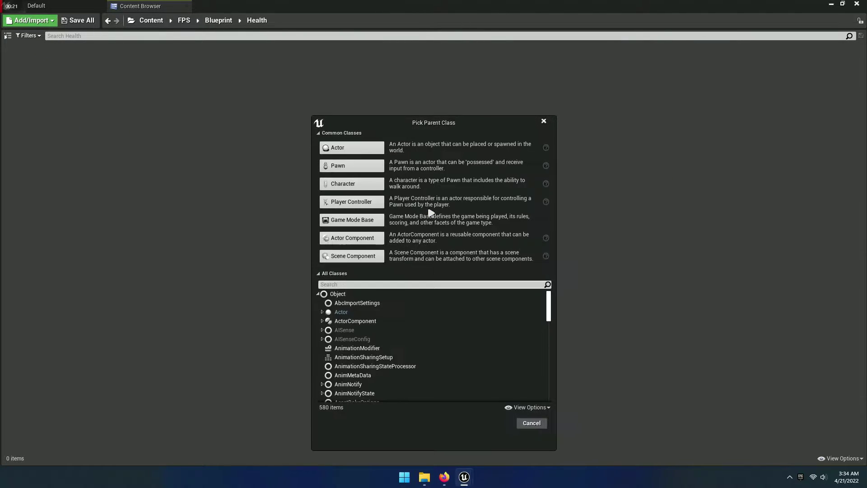
{"action": "left_click", "coordinate": [364, 238]}
{"action": "type", "text": "HealthComponent"}
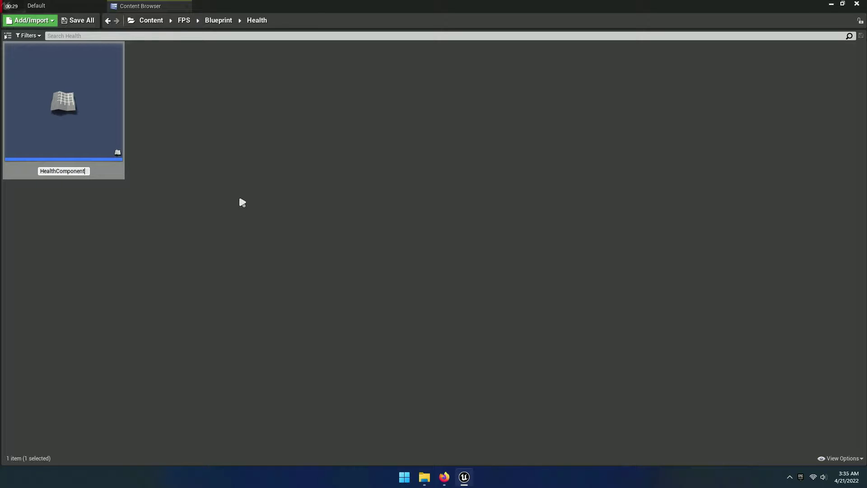
{"action": "key", "text": "Return"}
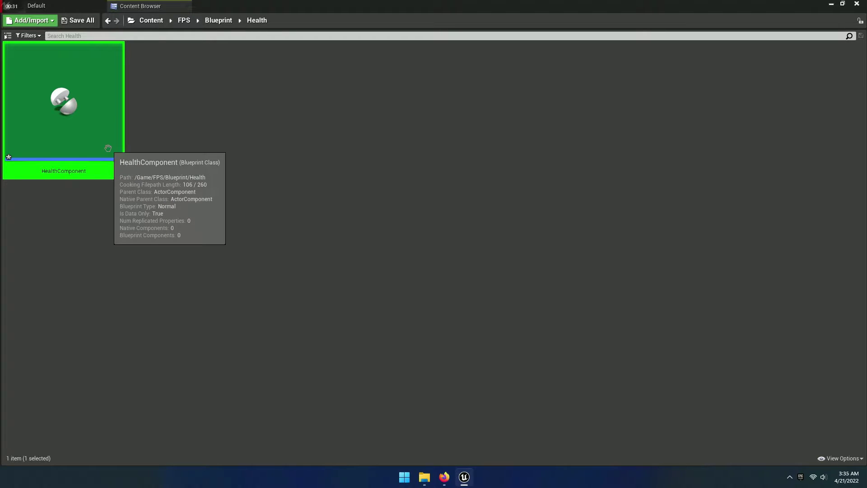
Rename the HealthComponent blueprint to 'Health'.
{"action": "left_click", "coordinate": [63, 173]}
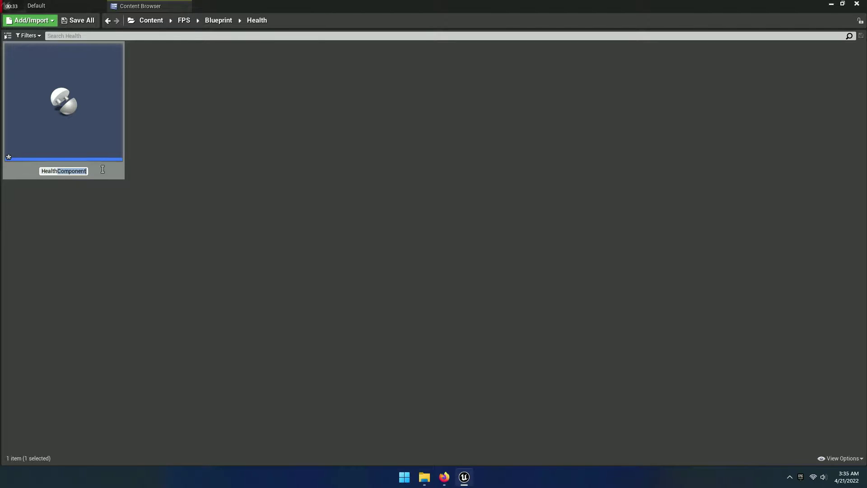
{"action": "key", "text": "BackSpace"}
{"action": "key", "text": "Return"}
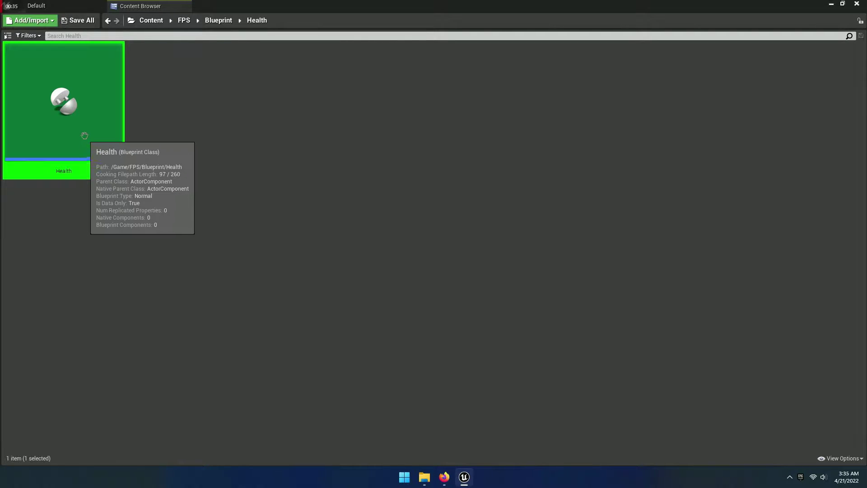
Open the Health blueprint docked, delete the default Event Begin Play and Event Tick nodes, and compile.
{"action": "double_click", "coordinate": [84, 132]}
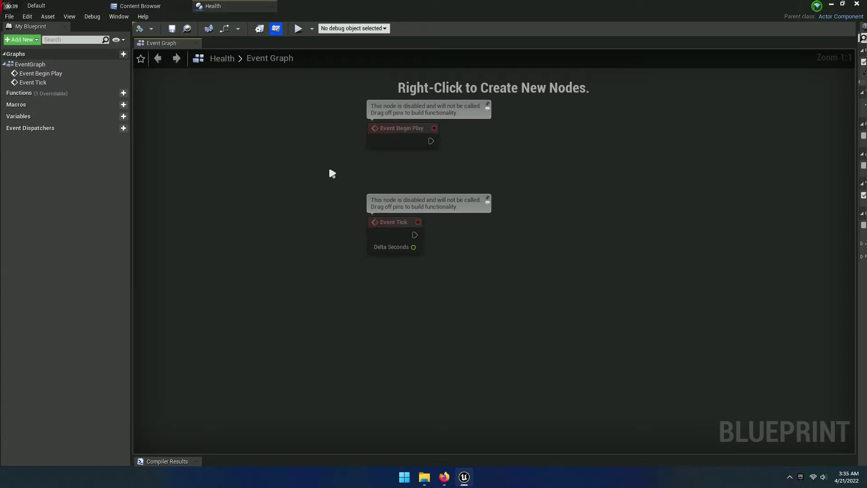
{"action": "left_click", "coordinate": [380, 203]}
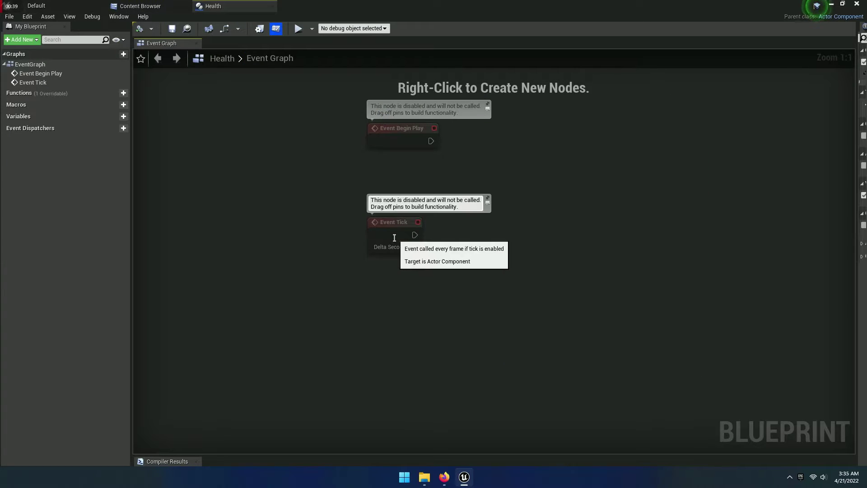
{"action": "right_click_drag", "start_coordinate": [526, 220], "coordinate": [471, 295]}
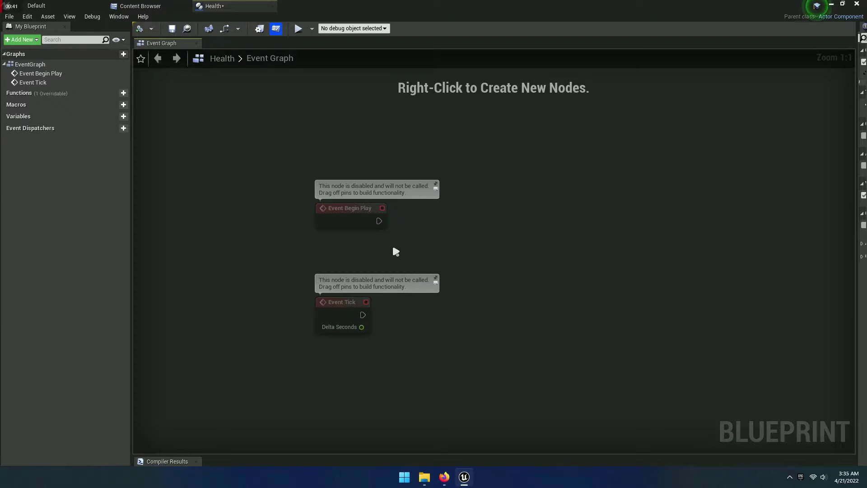
{"action": "left_click_drag", "start_coordinate": [398, 330], "coordinate": [346, 203]}
{"action": "key", "text": "Delete"}
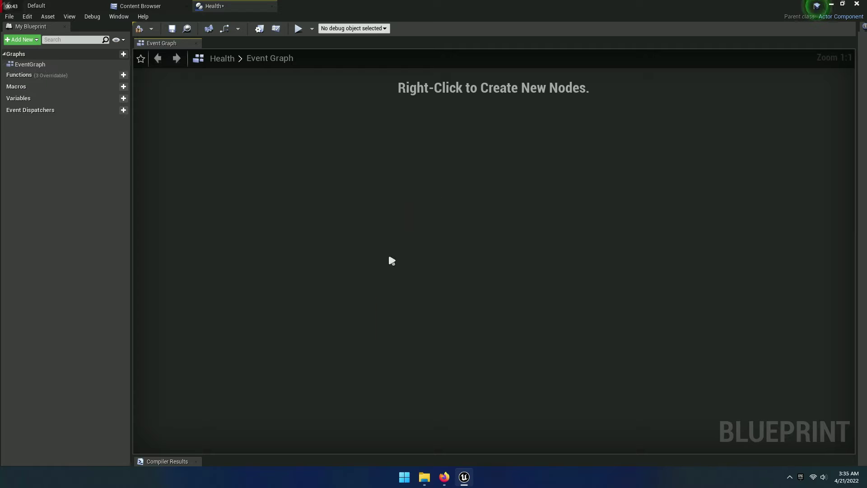
{"action": "left_click", "coordinate": [142, 32]}
Add a variable named HP and set its type to Float.
{"action": "left_click", "coordinate": [116, 100]}
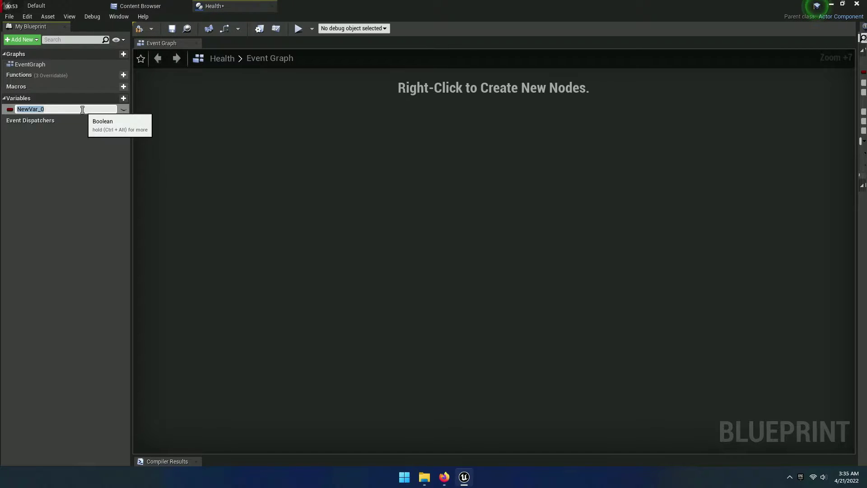
{"action": "type", "text": "HP"}
{"action": "key", "text": "Return"}
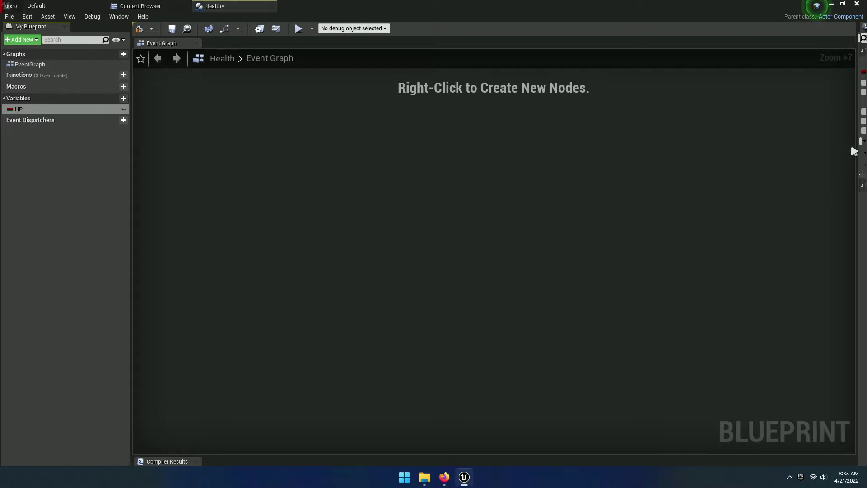
{"action": "left_click", "coordinate": [861, 149]}
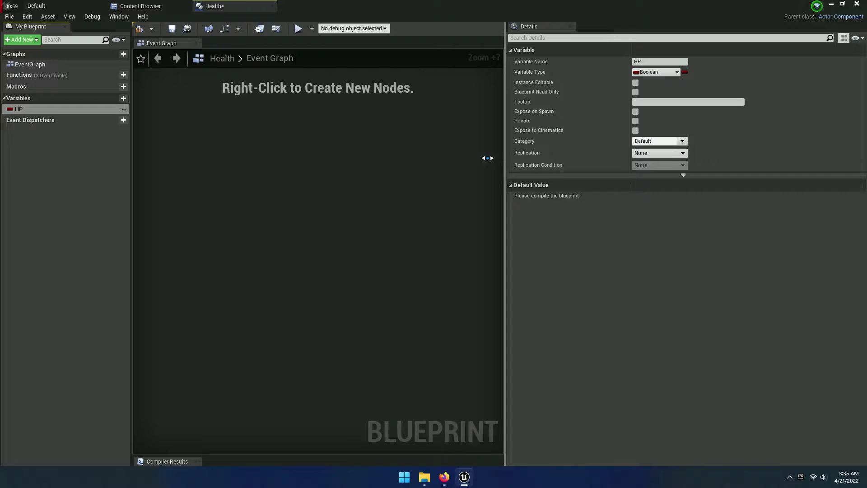
{"action": "left_click", "coordinate": [639, 73]}
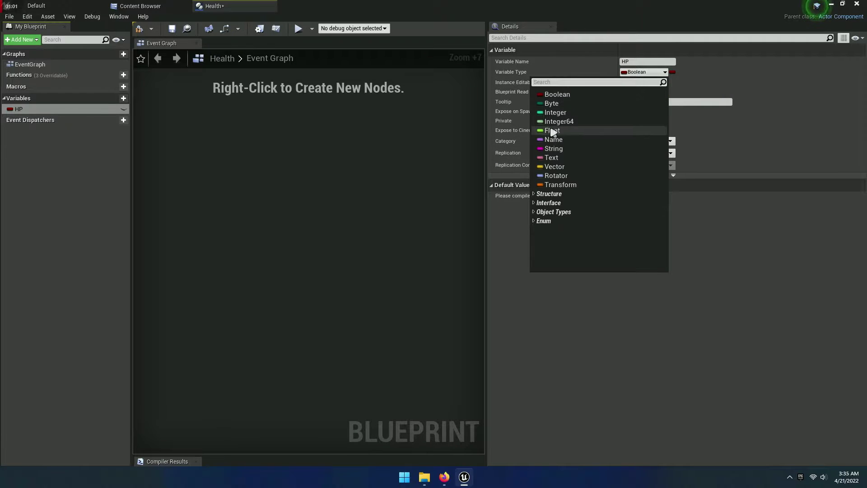
{"action": "left_click", "coordinate": [555, 132]}
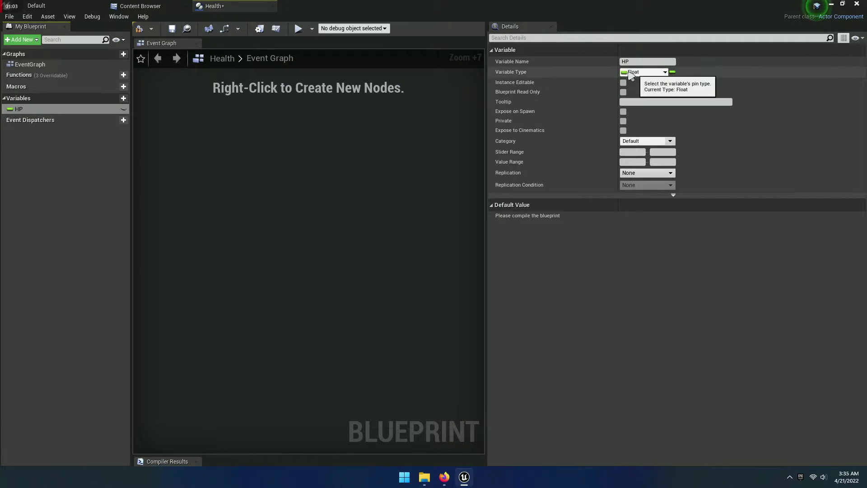
Add Max HP and Damage HP variables, then compile and save the blueprint.
{"action": "left_click", "coordinate": [122, 99]}
{"action": "type", "text": "Max HP"}
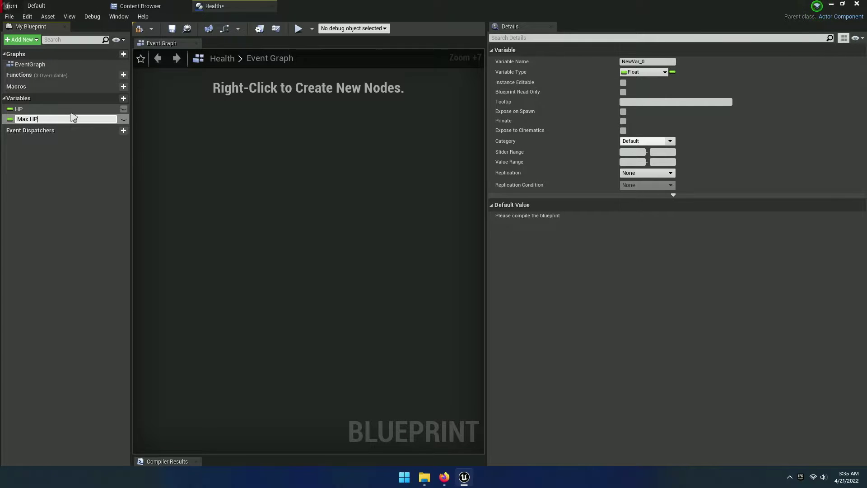
{"action": "key", "text": "Return"}
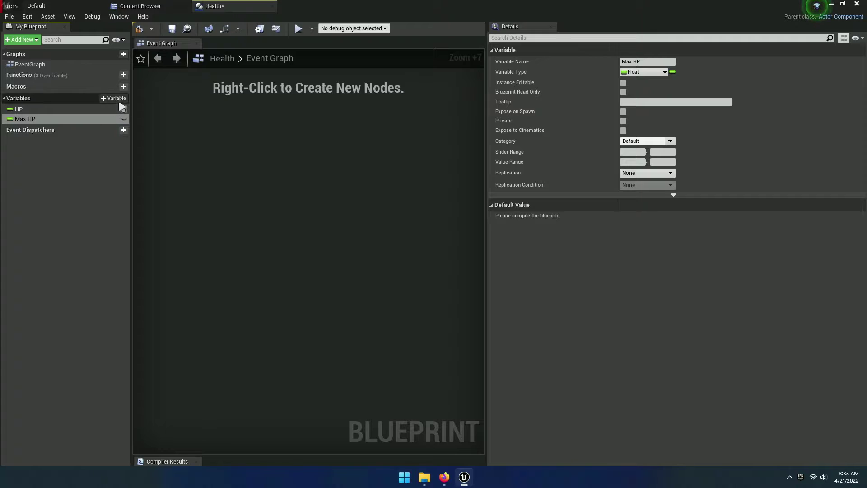
{"action": "left_click", "coordinate": [121, 100]}
{"action": "type", "text": "Damage HP"}
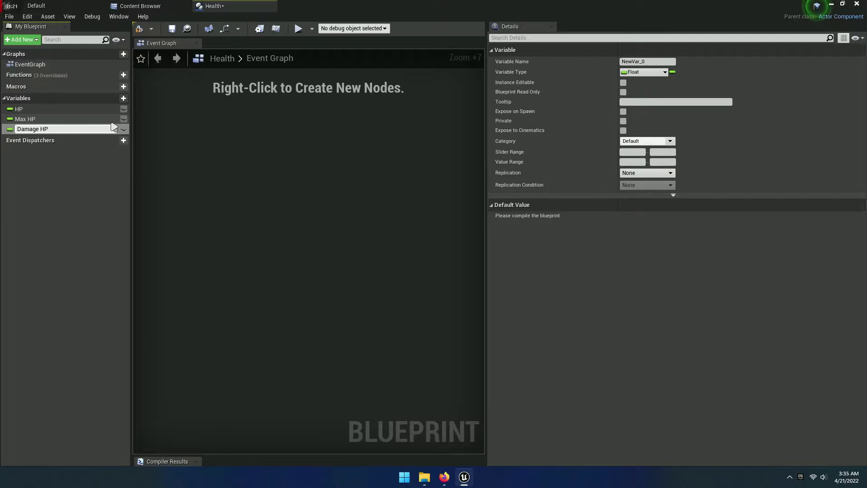
{"action": "key", "text": "Return"}
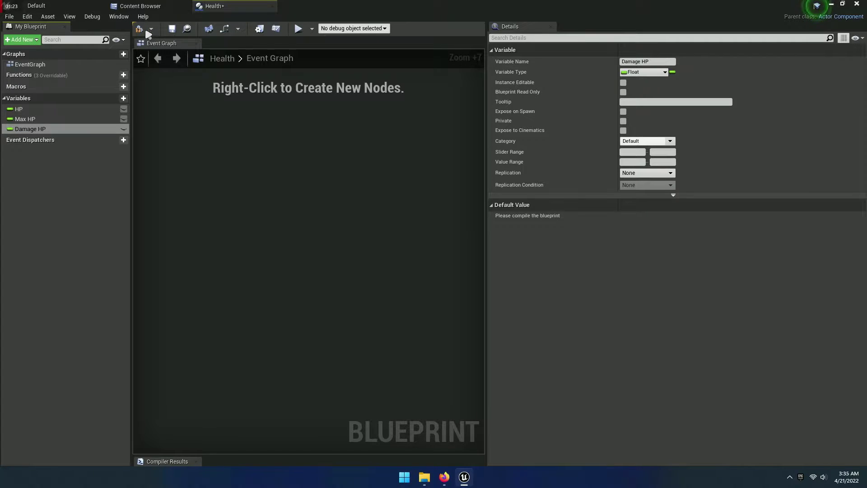
{"action": "left_click", "coordinate": [139, 29]}
{"action": "left_click", "coordinate": [172, 29]}
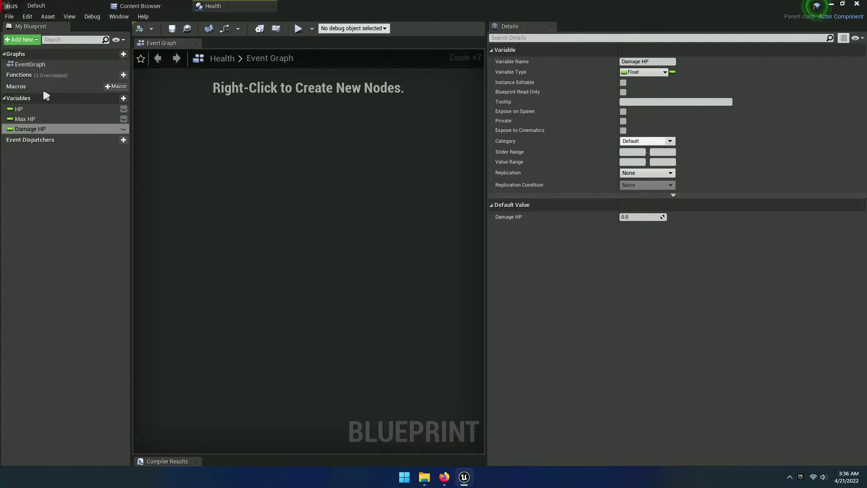
Set the HP variable's default value to 100.
{"action": "left_click", "coordinate": [32, 119]}
{"action": "left_click", "coordinate": [37, 129]}
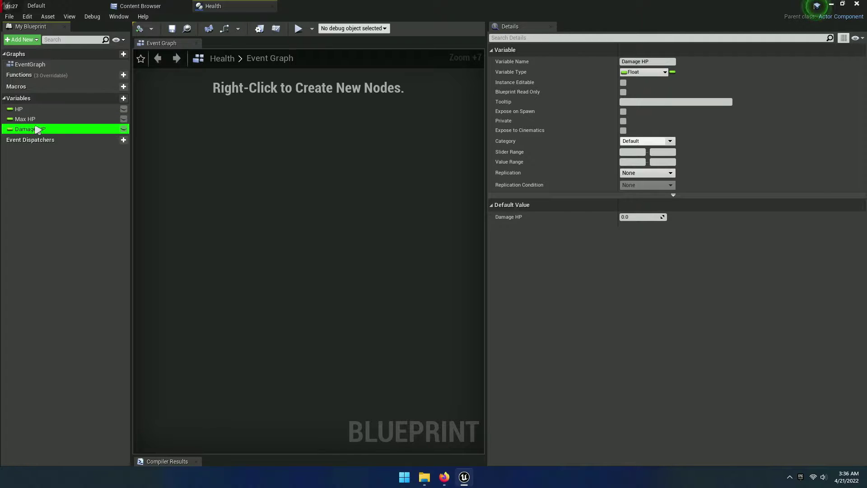
{"action": "left_click", "coordinate": [55, 119]}
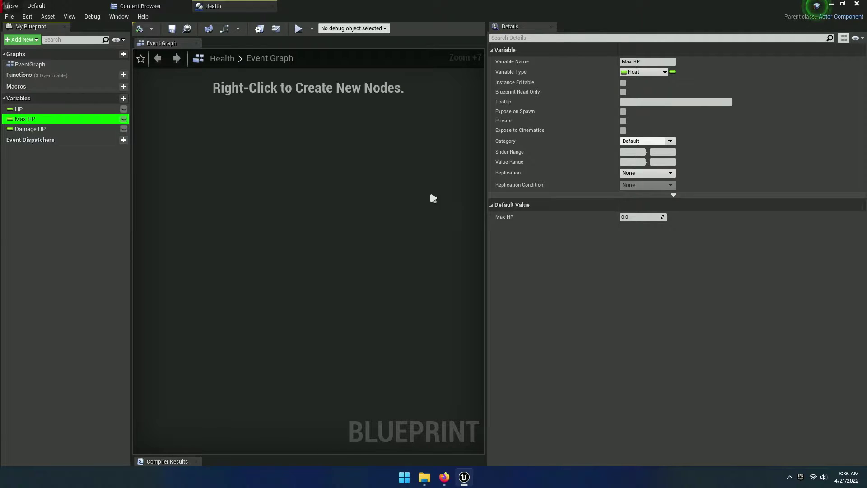
{"action": "left_click_drag", "start_coordinate": [487, 199], "coordinate": [523, 192]}
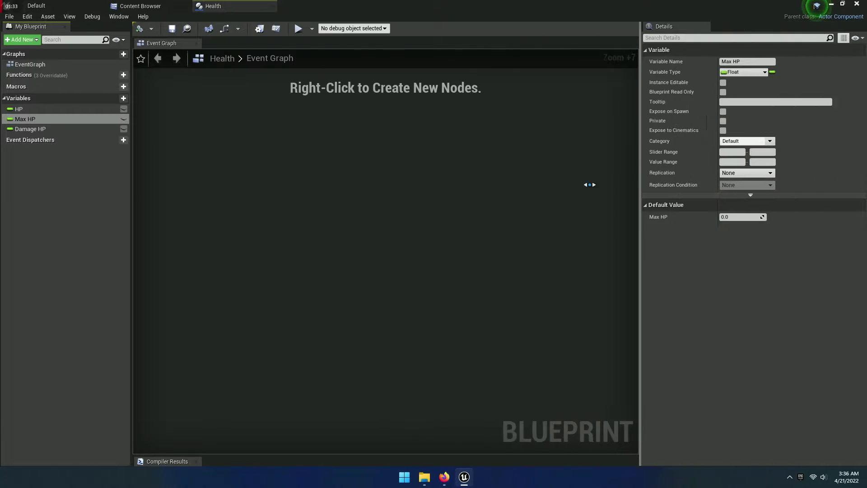
{"action": "left_click_drag", "start_coordinate": [523, 192], "coordinate": [557, 190]}
{"action": "left_click", "coordinate": [30, 110]}
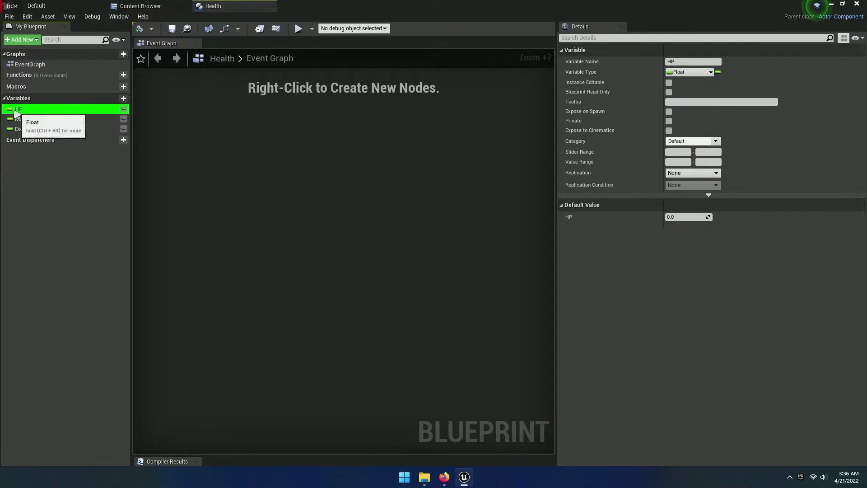
{"action": "left_click", "coordinate": [686, 217]}
{"action": "type", "text": "100"}
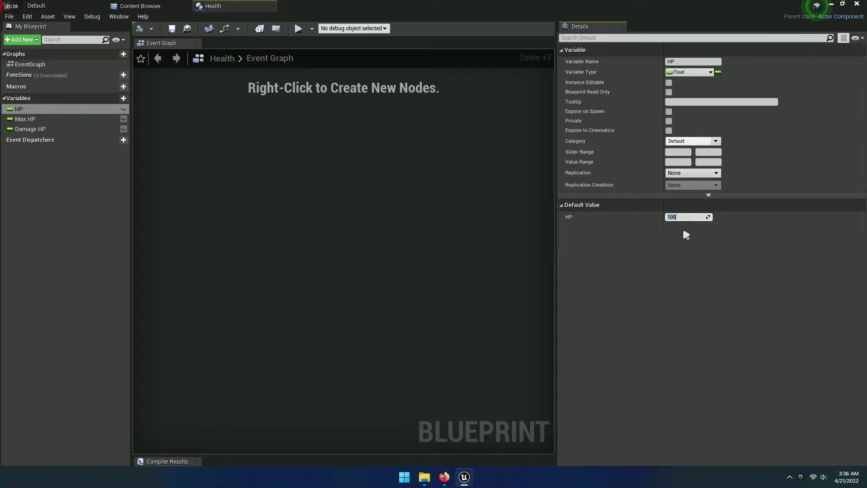
{"action": "key", "text": "Return"}
Set Max HP's default value to 100, then select Damage HP.
{"action": "left_click", "coordinate": [24, 118]}
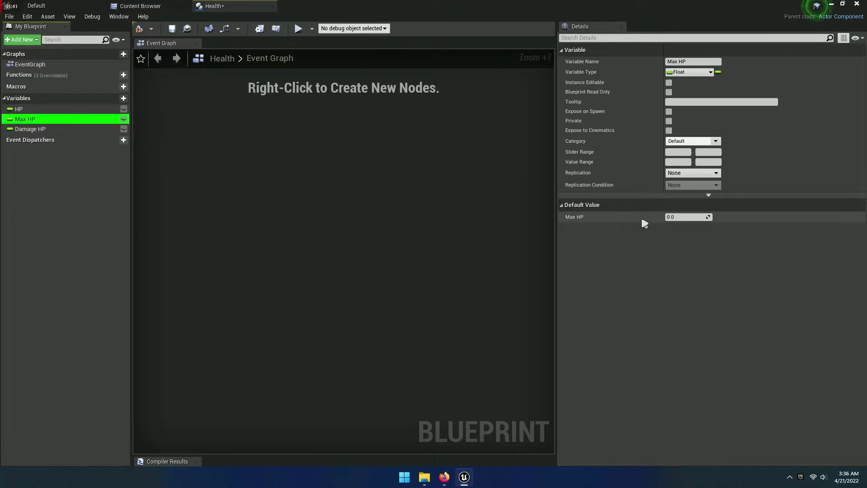
{"action": "left_click", "coordinate": [686, 216]}
{"action": "type", "text": "100"}
{"action": "key", "text": "Return"}
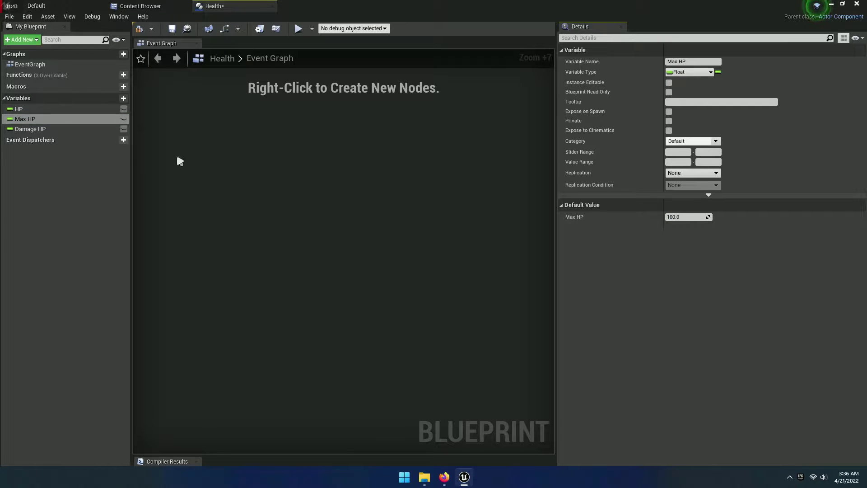
{"action": "left_click", "coordinate": [43, 130]}
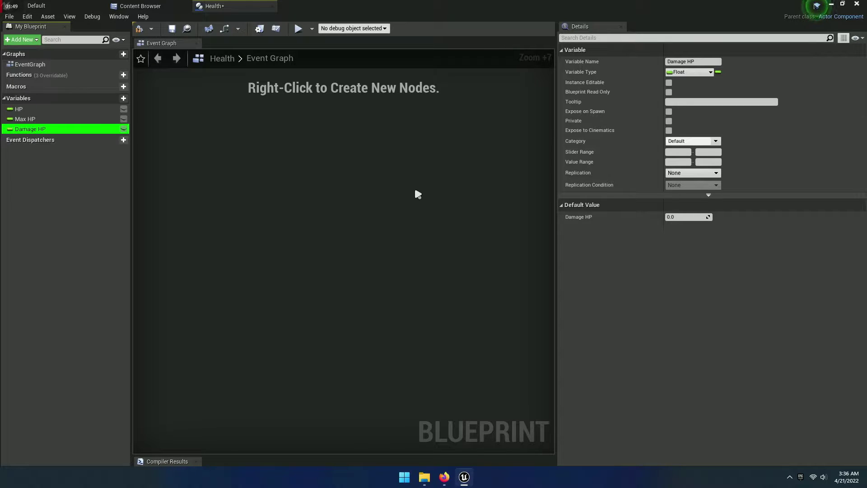
Collapse the Details panel and place an Event Begin Play node in the Event Graph.
{"action": "left_click_drag", "start_coordinate": [556, 248], "coordinate": [853, 253]}
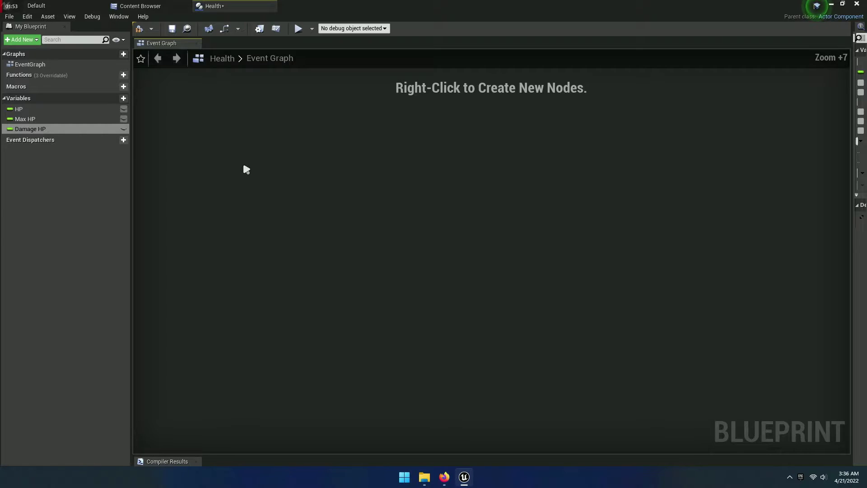
{"action": "right_click", "coordinate": [247, 167]}
{"action": "type", "text": "event"}
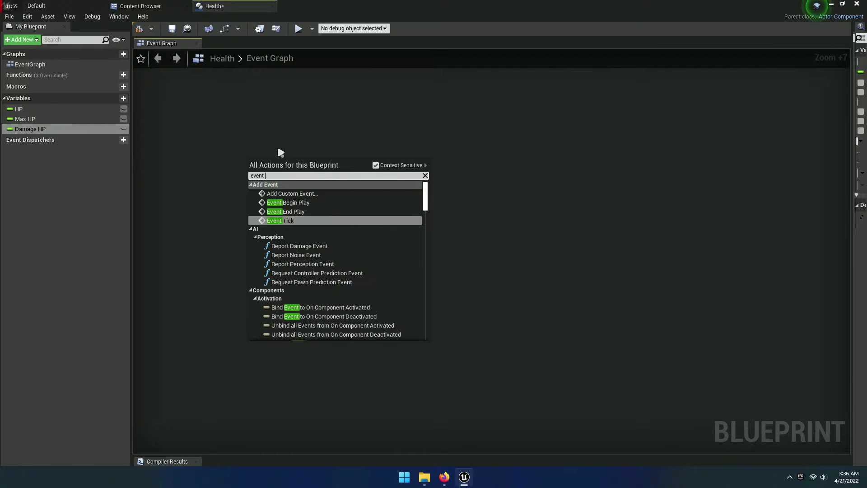
{"action": "type", "text": " begin"}
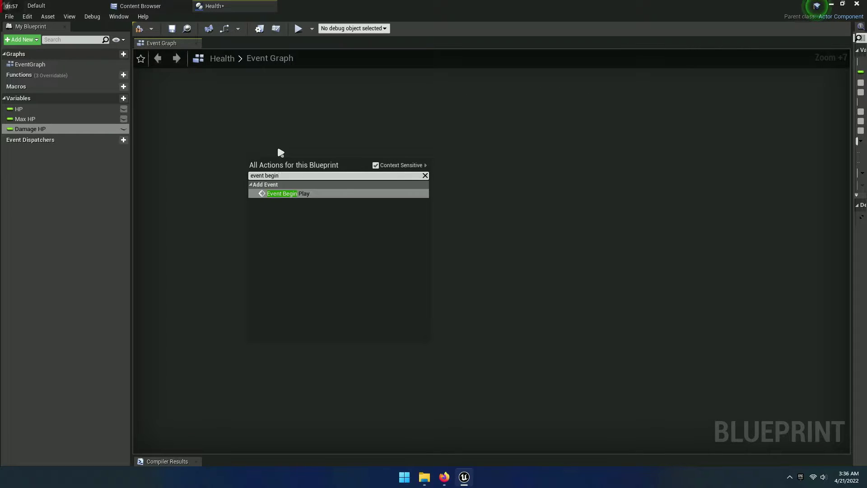
{"action": "type", "text": "play"}
{"action": "left_click", "coordinate": [311, 194]}
{"action": "left_click_drag", "start_coordinate": [377, 203], "coordinate": [404, 204]}
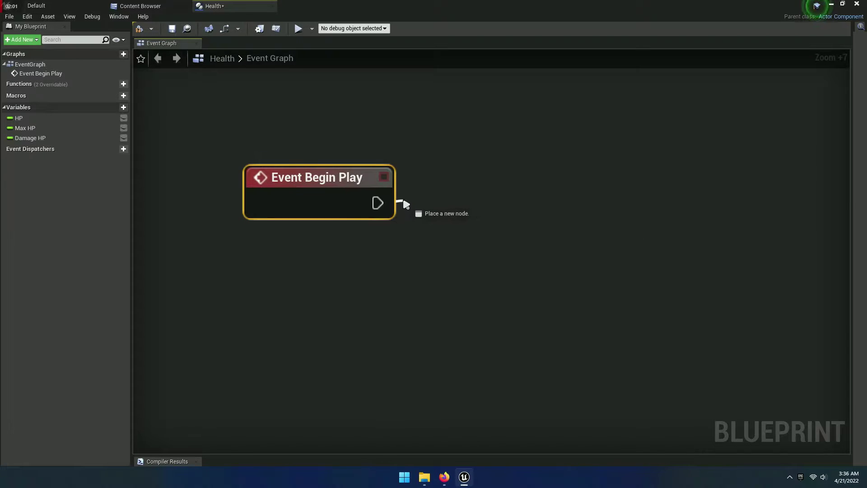
{"action": "left_click", "coordinate": [389, 244]}
{"action": "right_click_drag", "start_coordinate": [389, 244], "coordinate": [373, 212]}
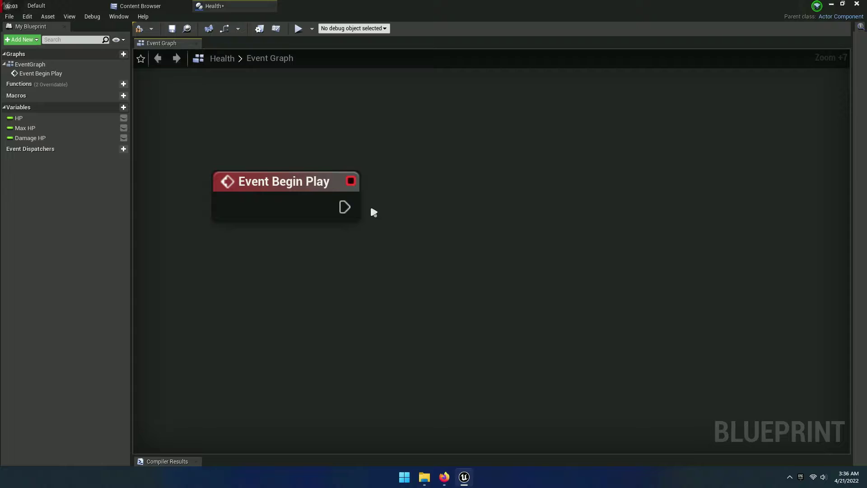
Add a Get Owner node and promote its Return Value to a new variable named Character.
{"action": "right_click", "coordinate": [420, 218]}
{"action": "type", "text": "get own"}
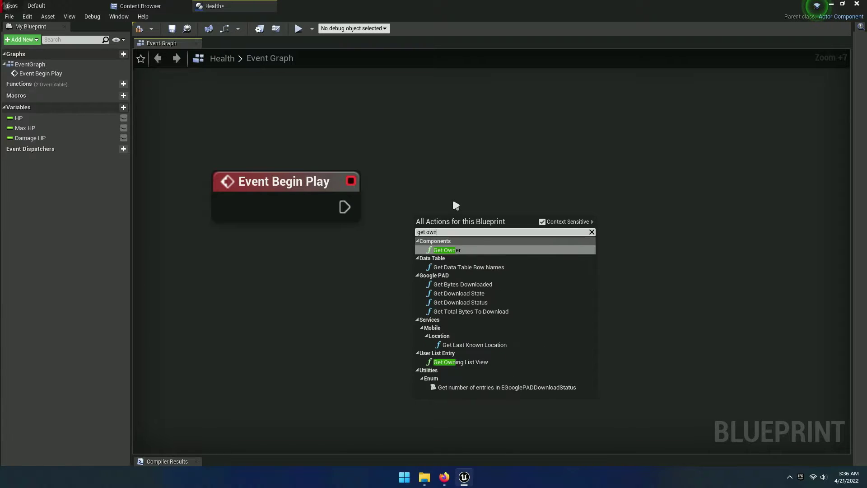
{"action": "type", "text": "er"}
{"action": "left_click", "coordinate": [470, 249]}
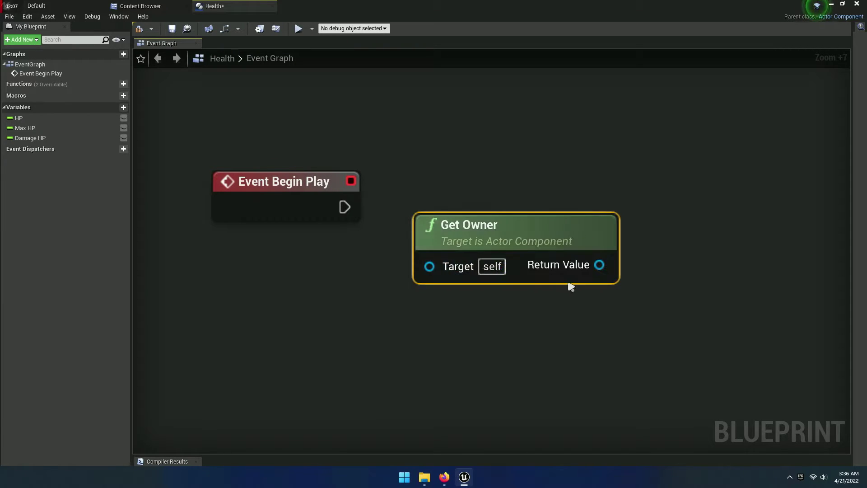
{"action": "right_click_drag", "start_coordinate": [570, 287], "coordinate": [466, 287]}
{"action": "left_click_drag", "start_coordinate": [465, 265], "coordinate": [574, 236]}
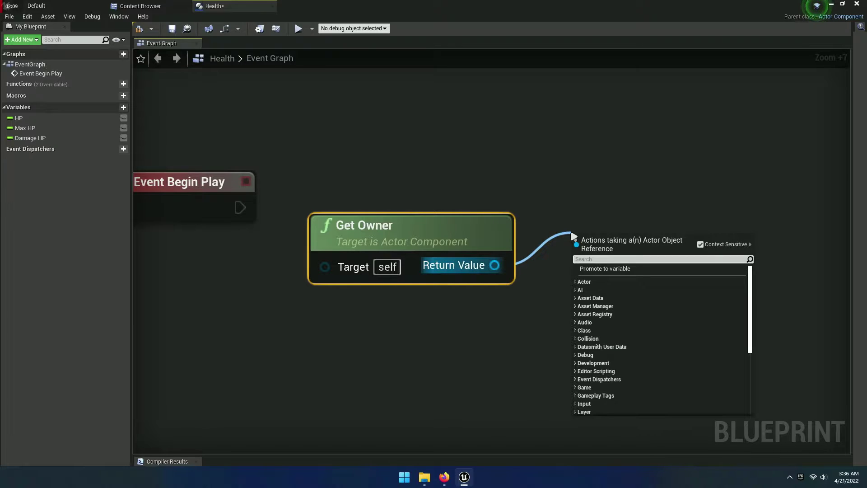
{"action": "type", "text": "s"}
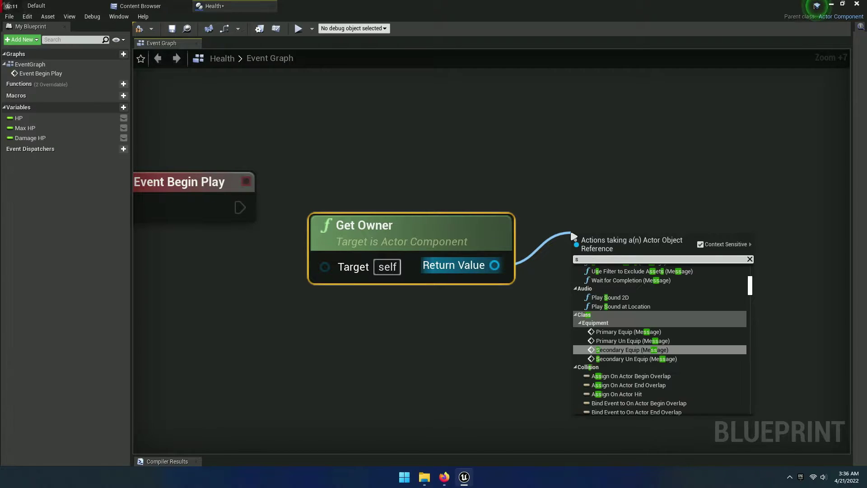
{"action": "type", "text": "et chara"}
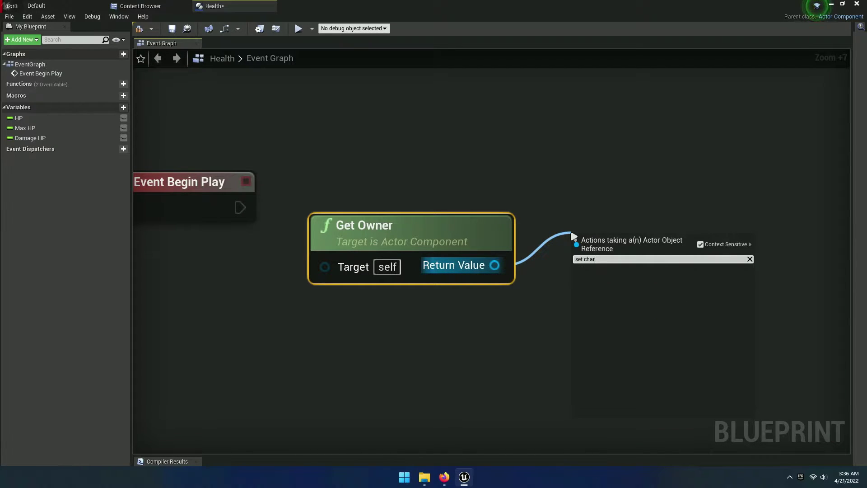
{"action": "left_click", "coordinate": [560, 213]}
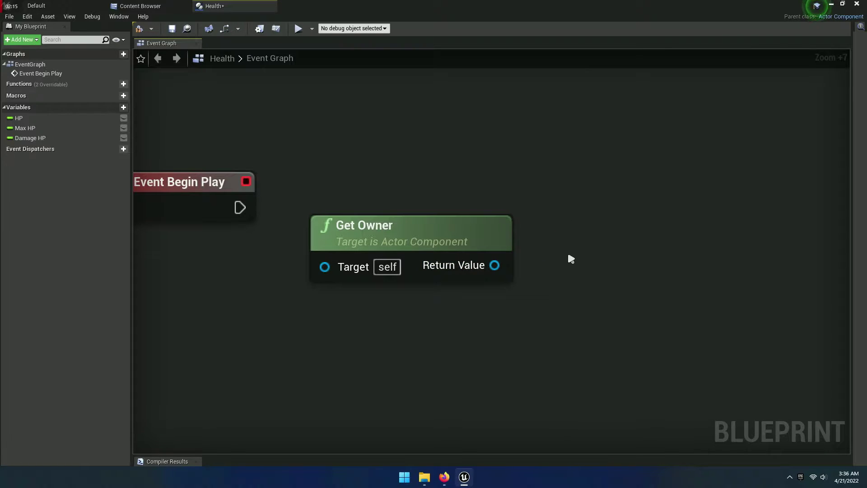
{"action": "right_click_drag", "start_coordinate": [583, 259], "coordinate": [621, 273]}
{"action": "left_click_drag", "start_coordinate": [537, 271], "coordinate": [651, 250]}
{"action": "left_click", "coordinate": [684, 260]}
{"action": "type", "text": "Charac"}
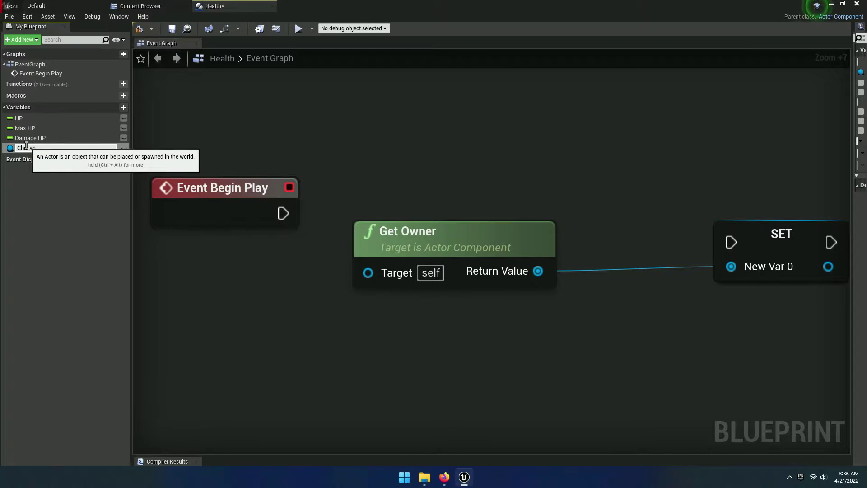
{"action": "type", "text": "ter"}
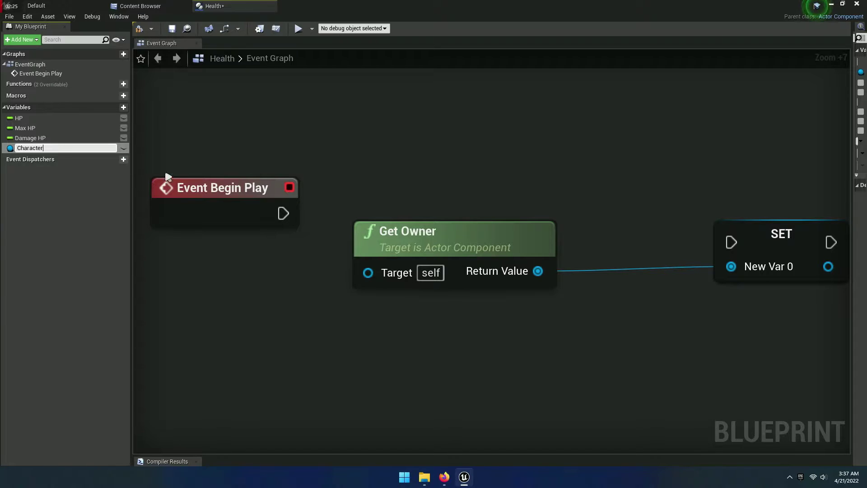
{"action": "key", "text": "Return"}
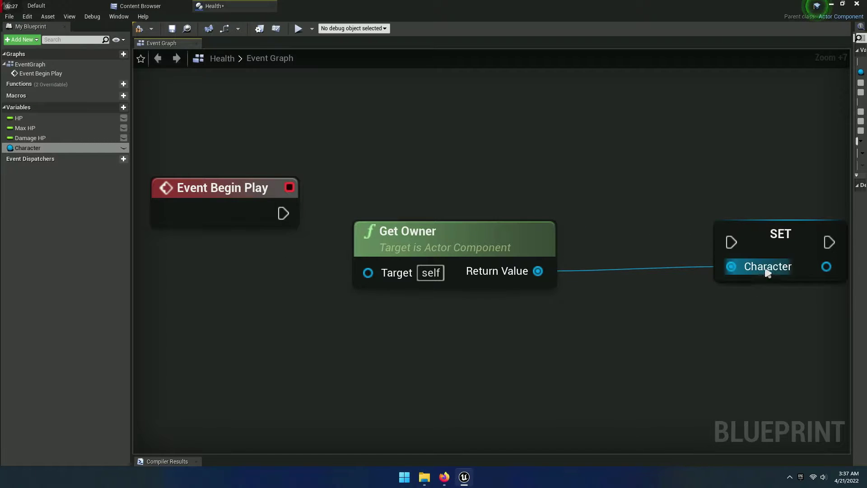
Wire Event Begin Play into the SET Character node and line up the three nodes.
{"action": "left_click_drag", "start_coordinate": [718, 240], "coordinate": [616, 241]}
{"action": "left_click_drag", "start_coordinate": [676, 311], "coordinate": [271, 209]}
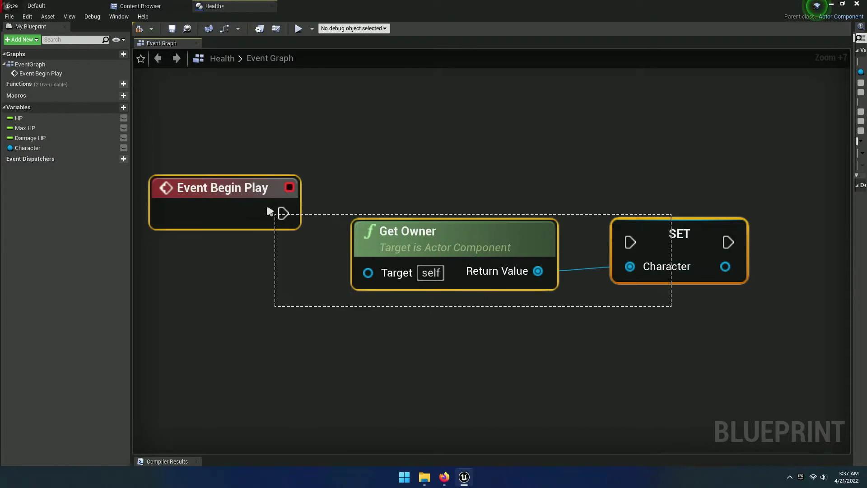
{"action": "key", "text": "q"}
{"action": "left_click", "coordinate": [517, 340]}
{"action": "left_click_drag", "start_coordinate": [628, 245], "coordinate": [283, 213]}
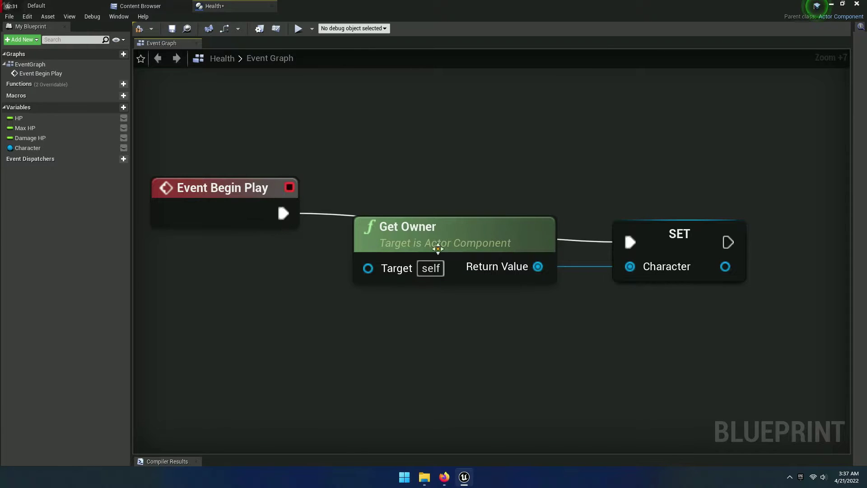
{"action": "left_click_drag", "start_coordinate": [643, 237], "coordinate": [605, 245]}
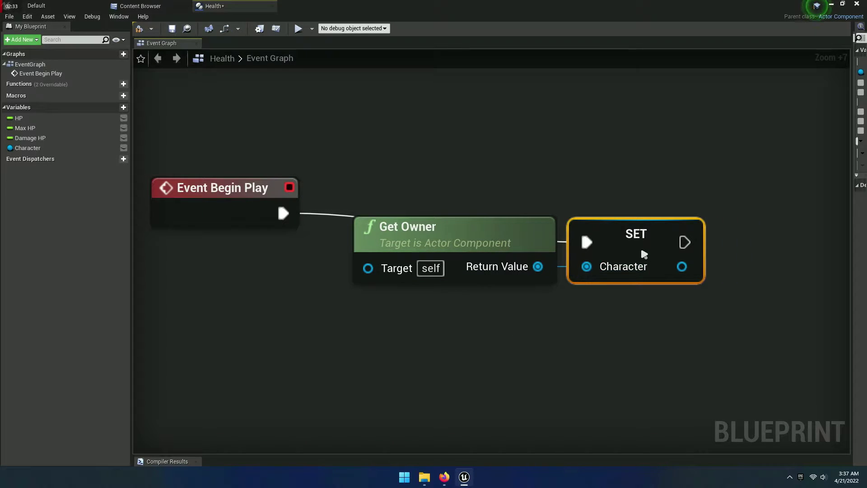
{"action": "mouse_move", "coordinate": [648, 316]}
{"action": "left_mouse_down"}
{"action": "mouse_move", "coordinate": [445, 218]}
{"action": "mouse_move", "coordinate": [416, 195]}
{"action": "left_mouse_up"}
{"action": "left_click", "coordinate": [558, 321]}
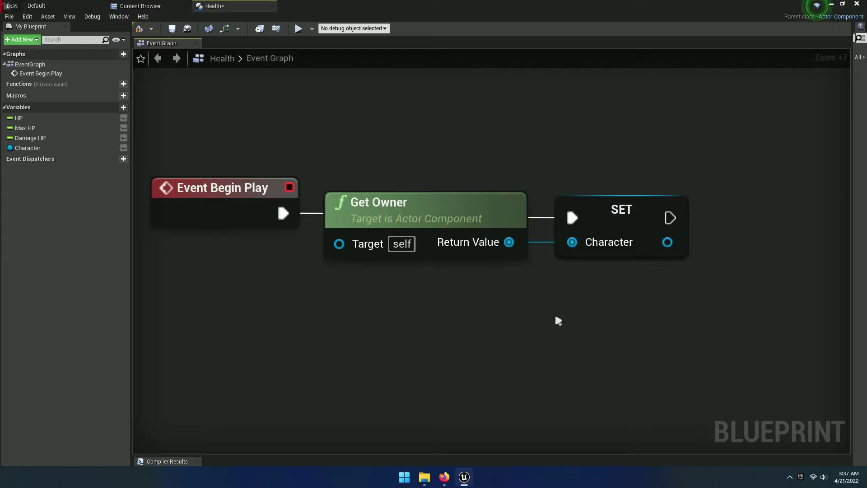
{"action": "left_click_drag", "start_coordinate": [559, 321], "coordinate": [204, 180]}
{"action": "right_click_drag", "start_coordinate": [279, 317], "coordinate": [340, 256]}
Add an Event Tick node to the graph below the Begin Play chain.
{"action": "left_click", "coordinate": [250, 310]}
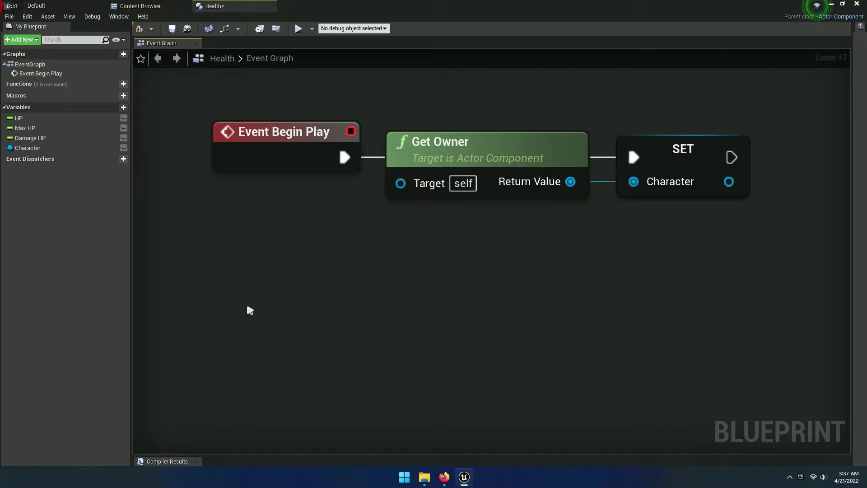
{"action": "right_click_drag", "start_coordinate": [250, 311], "coordinate": [263, 269]}
{"action": "right_click", "coordinate": [263, 269]}
{"action": "type", "text": "e"}
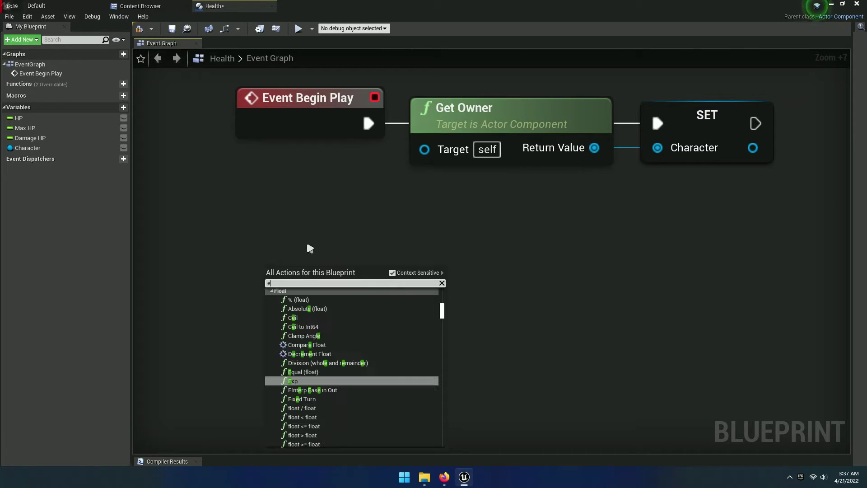
{"action": "type", "text": "vent tick"}
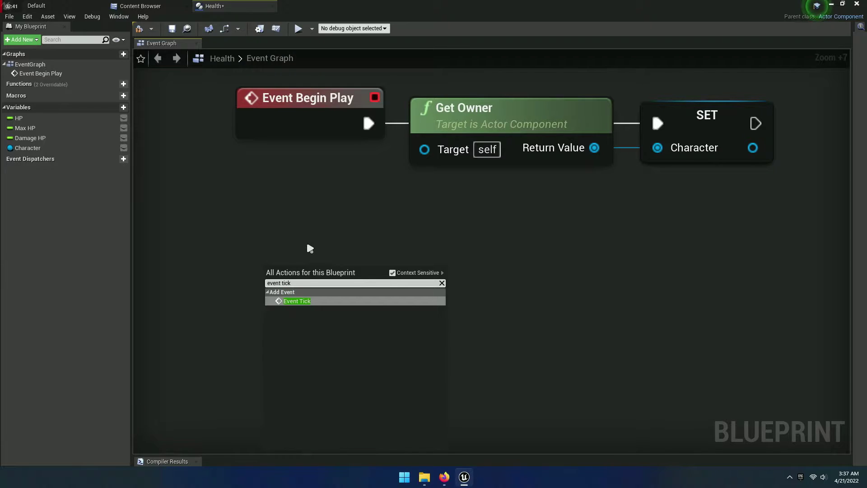
{"action": "left_click", "coordinate": [296, 300]}
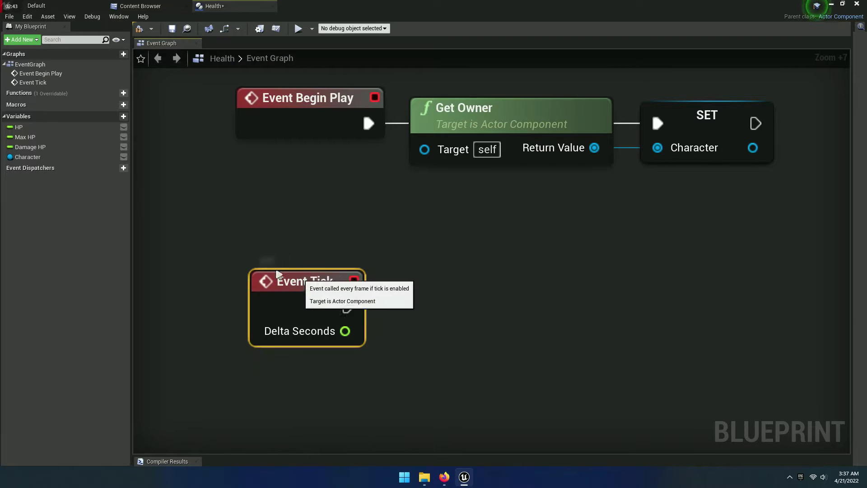
{"action": "left_click", "coordinate": [423, 291]}
{"action": "right_click_drag", "start_coordinate": [422, 293], "coordinate": [380, 291]}
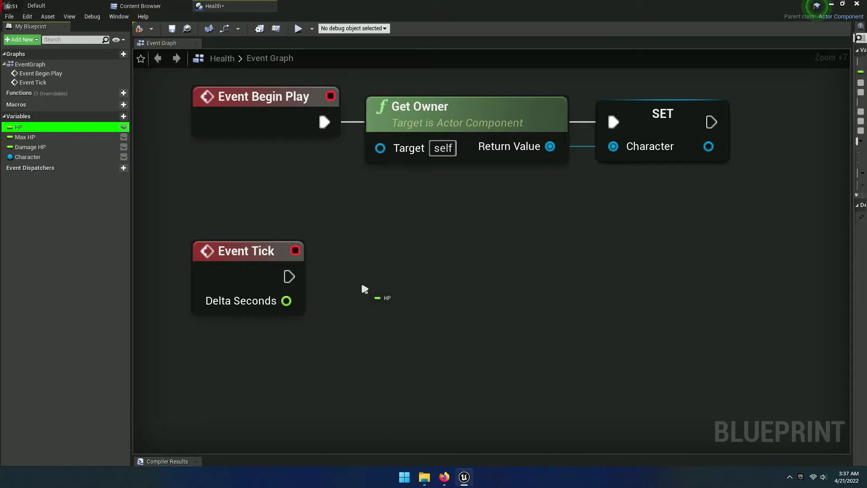
Place getter nodes for HP and Damage HP near Event Tick.
{"action": "left_click_drag", "start_coordinate": [23, 131], "coordinate": [362, 282], "text": "ctrl"}
{"action": "right_click_drag", "start_coordinate": [435, 332], "coordinate": [401, 248]}
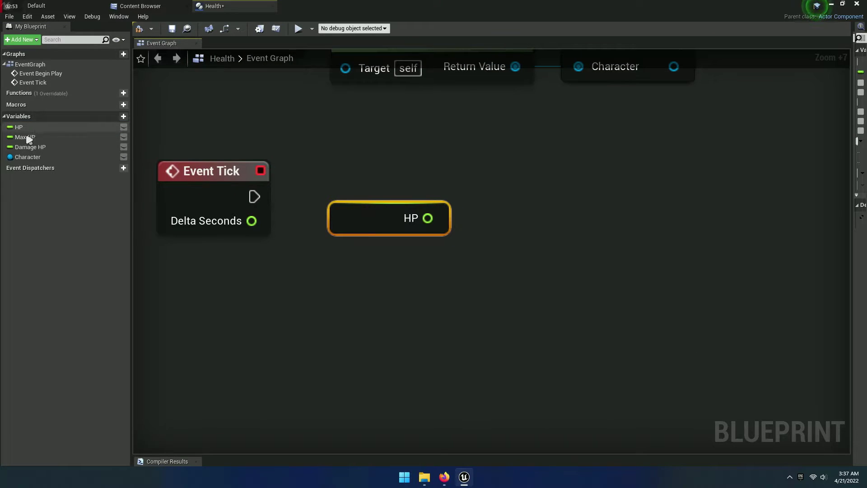
{"action": "mouse_move", "coordinate": [30, 147]}
{"action": "left_mouse_down"}
{"action": "mouse_move", "coordinate": [374, 246]}
{"action": "mouse_move", "coordinate": [363, 267]}
{"action": "left_mouse_up"}
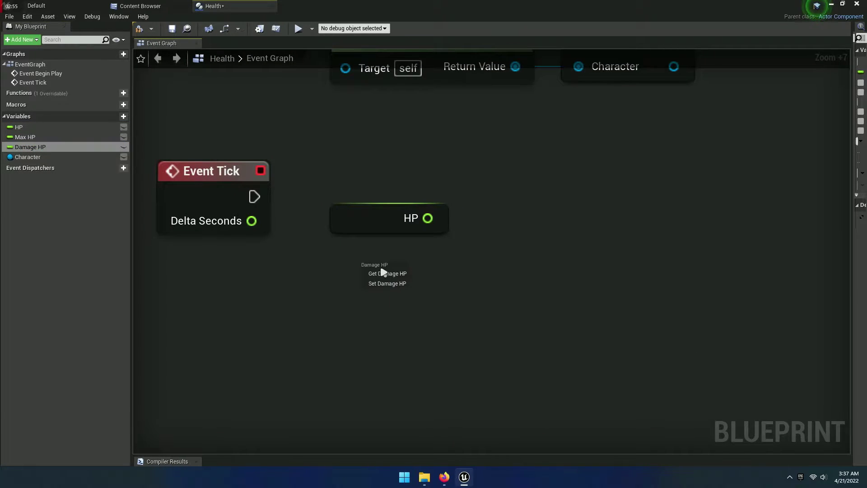
{"action": "left_click", "coordinate": [375, 273]}
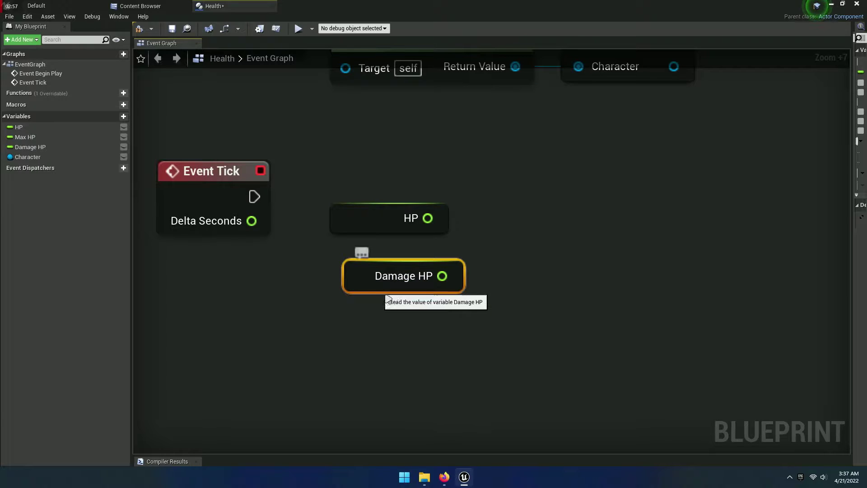
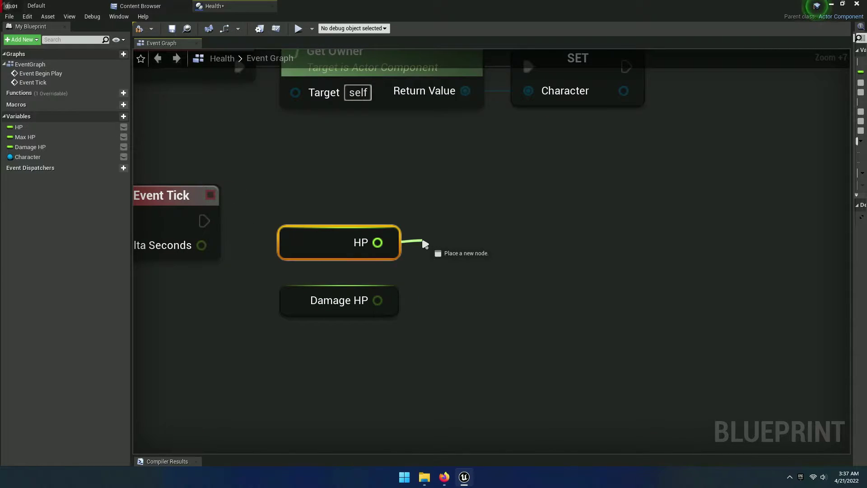
Add an FInterp To node from HP and break HP's link to its Current input.
{"action": "left_click_drag", "start_coordinate": [425, 244], "coordinate": [424, 243]}
{"action": "type", "text": "fi"}
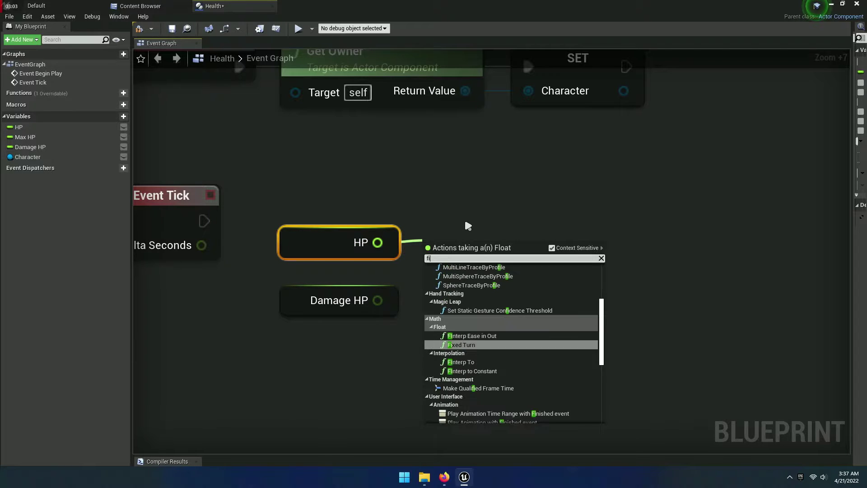
{"action": "type", "text": "nterp to"}
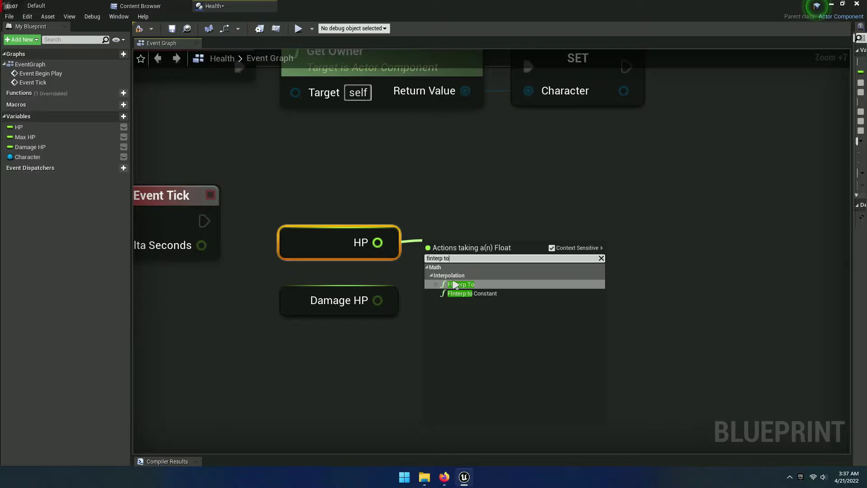
{"action": "left_click", "coordinate": [479, 285]}
{"action": "left_click_drag", "start_coordinate": [506, 271], "coordinate": [520, 243]}
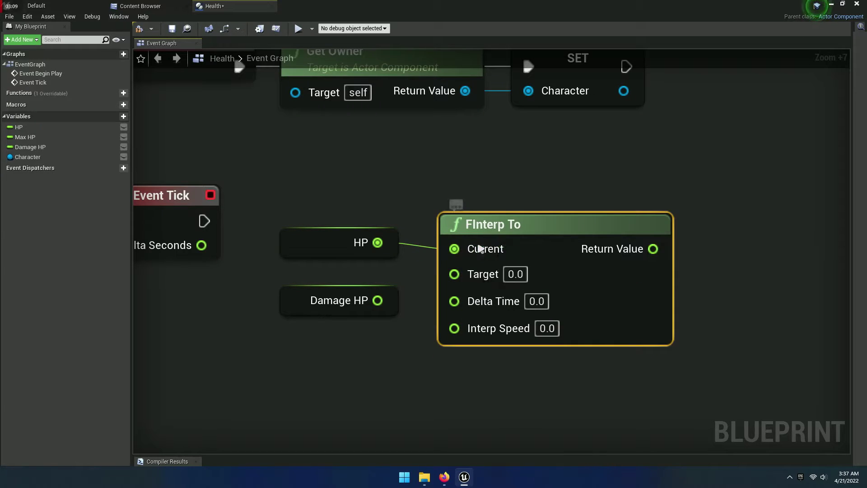
{"action": "right_click", "coordinate": [478, 247]}
{"action": "left_click", "coordinate": [502, 270]}
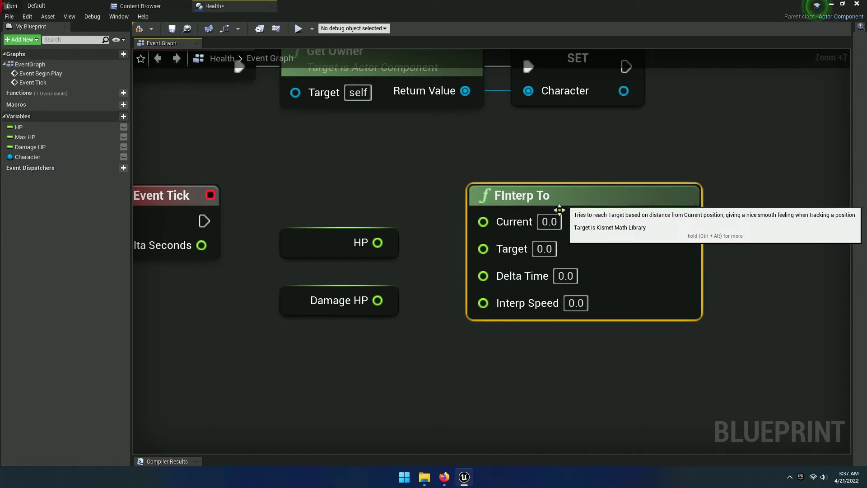
{"action": "right_click_drag", "start_coordinate": [601, 344], "coordinate": [510, 335]}
{"action": "left_click", "coordinate": [511, 335]}
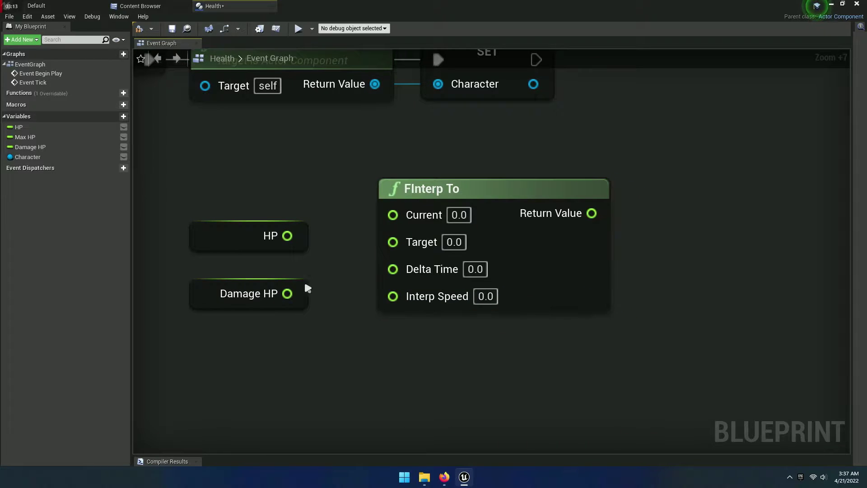
Add a SET Damage HP node fed by the FInterp To Return Value.
{"action": "left_click_drag", "start_coordinate": [30, 147], "coordinate": [347, 200]}
{"action": "left_click_drag", "start_coordinate": [672, 192], "coordinate": [672, 193]}
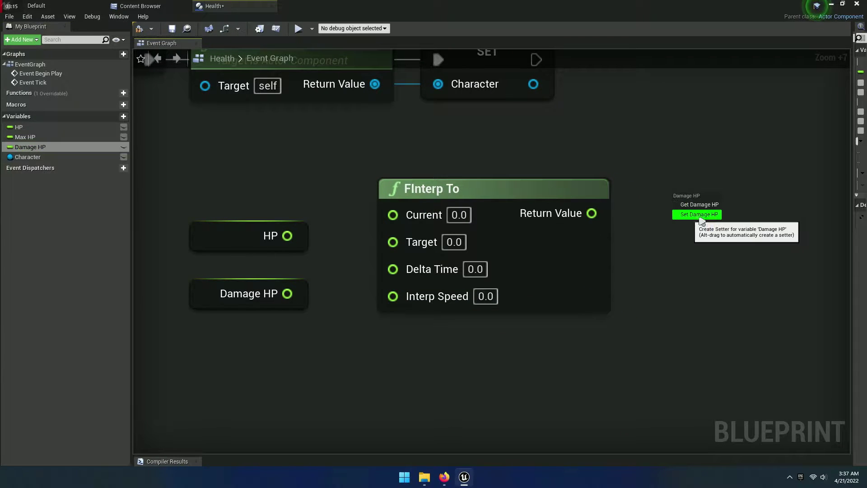
{"action": "left_click", "coordinate": [689, 212]}
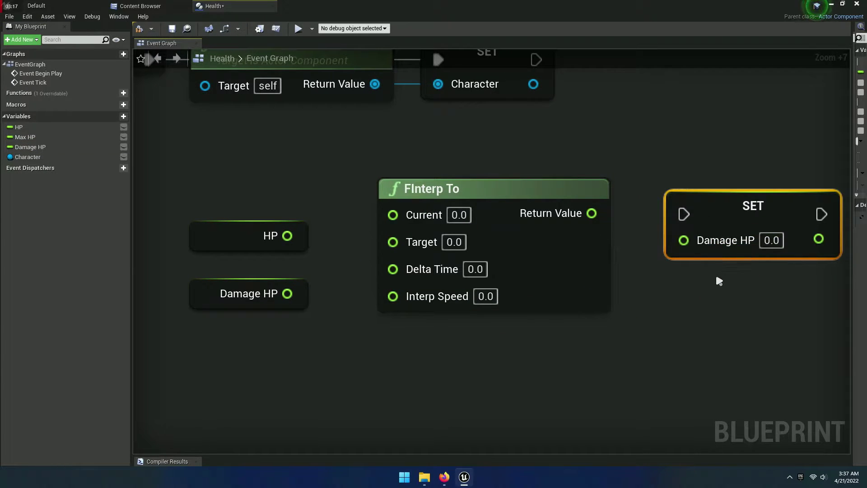
{"action": "left_click_drag", "start_coordinate": [684, 240], "coordinate": [592, 213]}
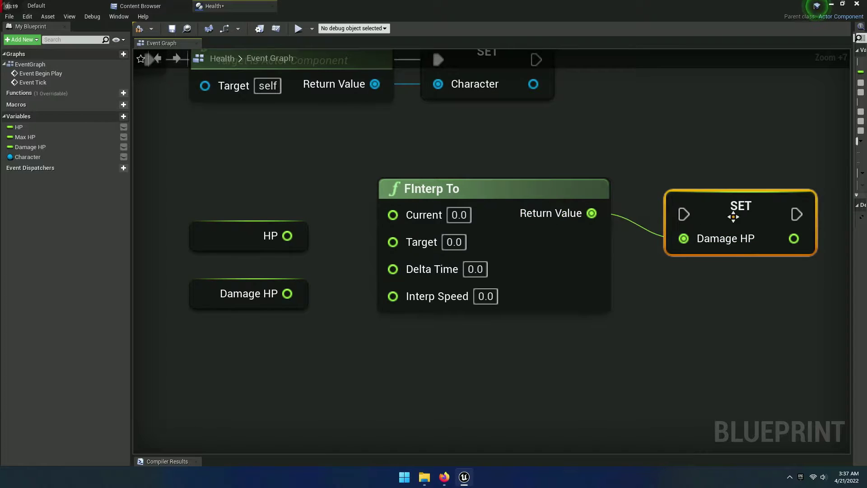
{"action": "left_click_drag", "start_coordinate": [738, 223], "coordinate": [709, 195]}
Position the Damage HP getter above the HP node, next to FInterp To.
{"action": "right_click_drag", "start_coordinate": [629, 272], "coordinate": [694, 262]}
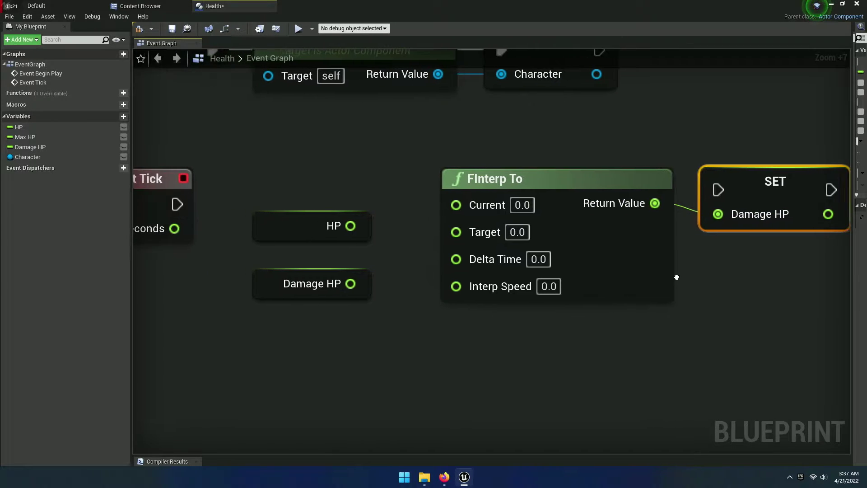
{"action": "left_click_drag", "start_coordinate": [344, 290], "coordinate": [401, 283]}
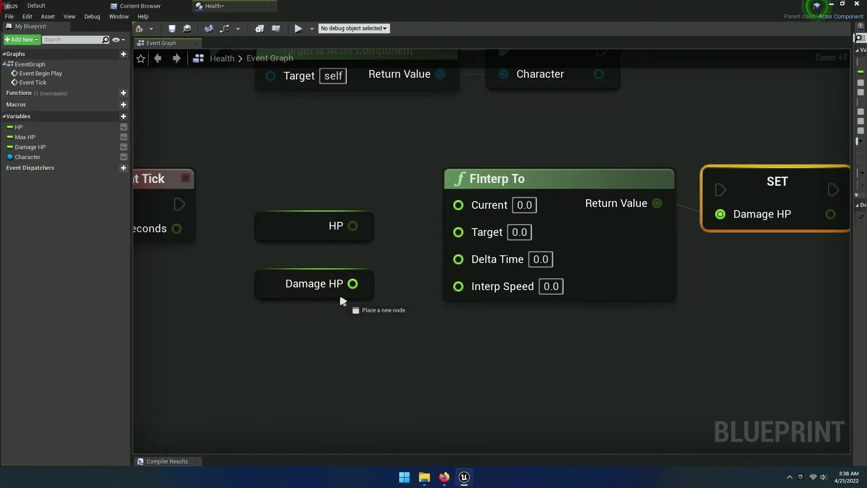
{"action": "mouse_move", "coordinate": [454, 247]}
{"action": "left_mouse_down"}
{"action": "mouse_move", "coordinate": [340, 292]}
{"action": "mouse_move", "coordinate": [291, 195]}
{"action": "left_mouse_up"}
{"action": "left_click", "coordinate": [291, 296]}
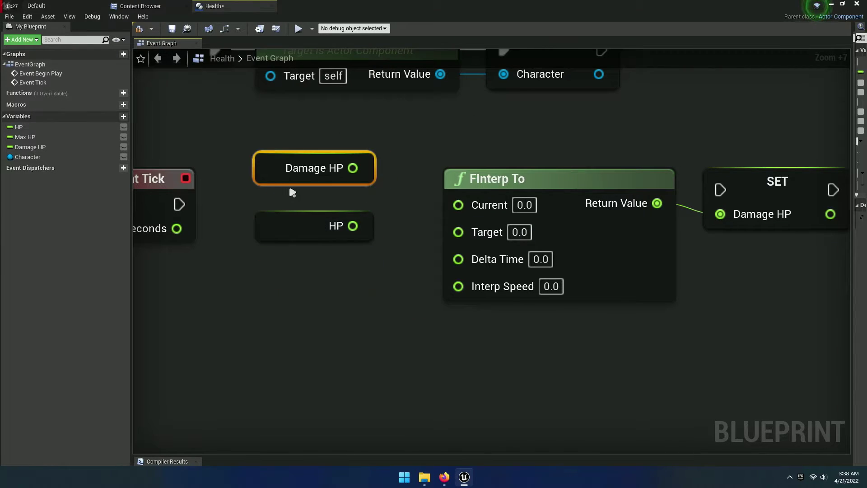
{"action": "mouse_move", "coordinate": [353, 182]}
{"action": "left_mouse_down"}
{"action": "mouse_move", "coordinate": [459, 194]}
{"action": "mouse_move", "coordinate": [459, 204]}
{"action": "mouse_move", "coordinate": [353, 226]}
{"action": "left_mouse_up"}
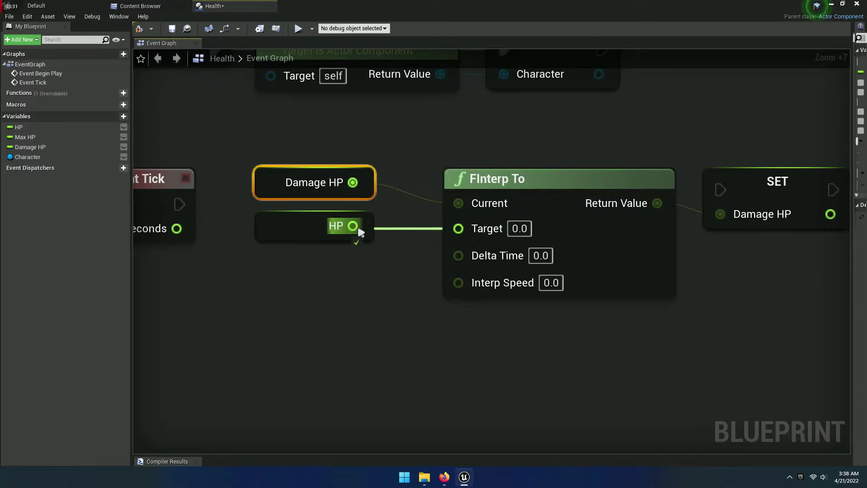
Wire HP into Target and feed Get World Delta Seconds into Delta Time.
{"action": "right_click_drag", "start_coordinate": [396, 282], "coordinate": [447, 281]}
{"action": "mouse_move", "coordinate": [510, 252]}
{"action": "left_mouse_down"}
{"action": "mouse_move", "coordinate": [417, 266]}
{"action": "mouse_move", "coordinate": [417, 274]}
{"action": "left_mouse_up"}
{"action": "type", "text": "get worl"}
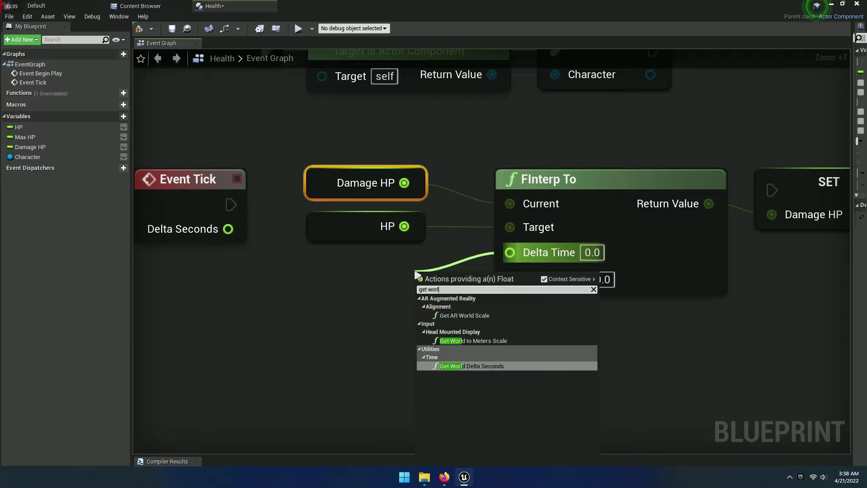
{"action": "type", "text": "d delt"}
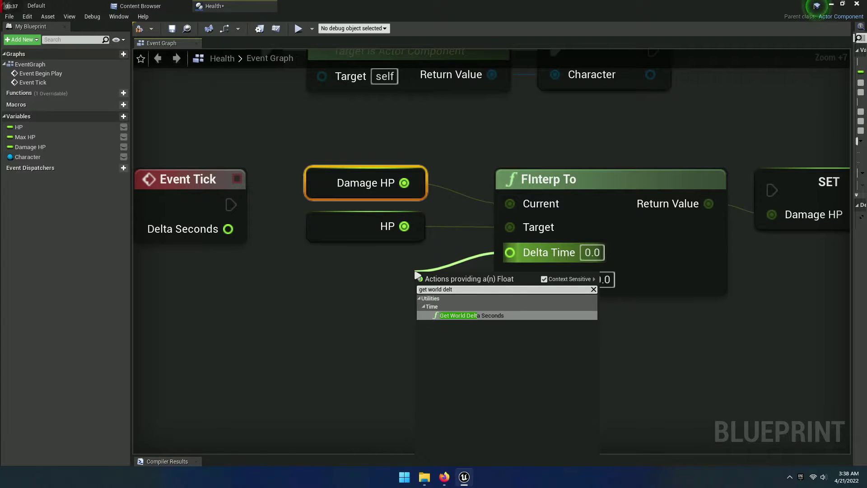
{"action": "left_click", "coordinate": [474, 315]}
{"action": "left_click_drag", "start_coordinate": [473, 314], "coordinate": [311, 285]}
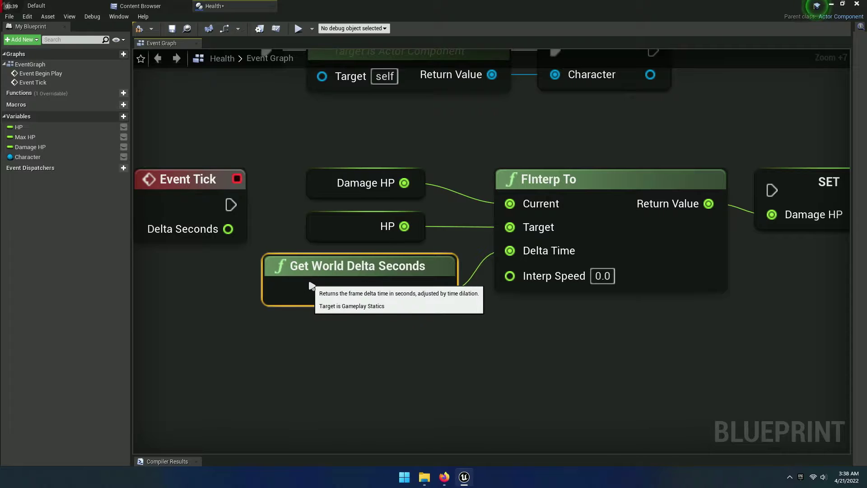
Set the FInterp To Interp Speed to 5.0.
{"action": "left_click", "coordinate": [602, 276]}
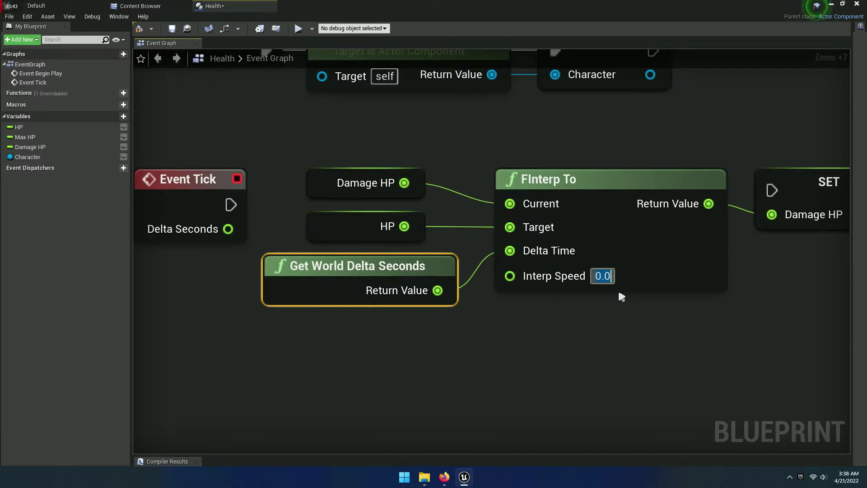
{"action": "type", "text": "5"}
{"action": "left_click", "coordinate": [615, 315]}
{"action": "right_click_drag", "start_coordinate": [616, 316], "coordinate": [569, 313]}
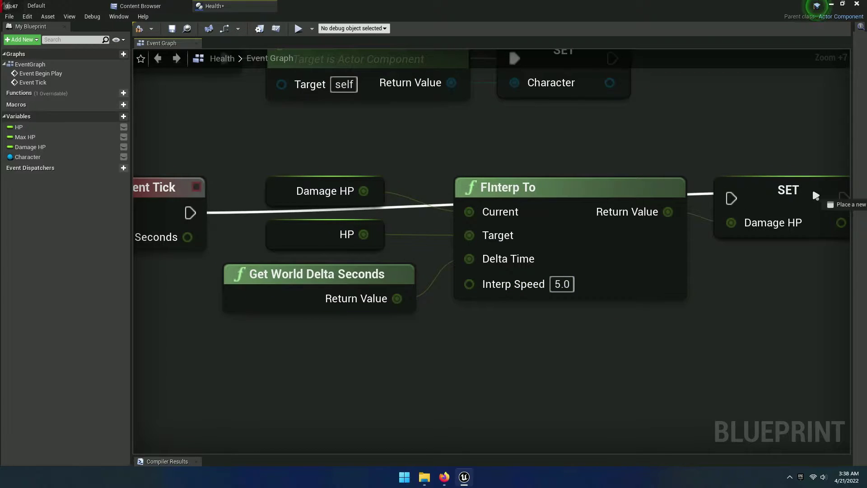
Connect Event Tick to SET Damage HP and straighten the chain's wires with Q.
{"action": "left_click_drag", "start_coordinate": [188, 213], "coordinate": [732, 198]}
{"action": "scroll", "coordinate": [614, 282], "scroll_direction": "down", "scroll_amount": 5}
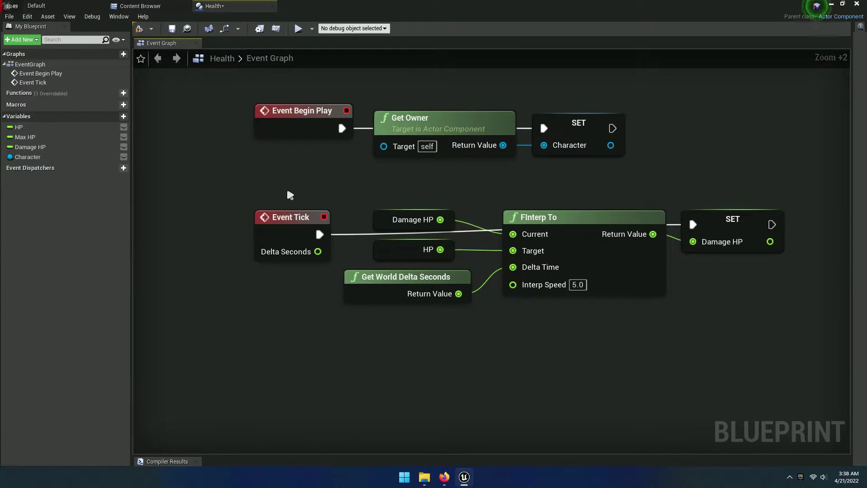
{"action": "left_click_drag", "start_coordinate": [290, 195], "coordinate": [751, 294]}
{"action": "key", "text": "q"}
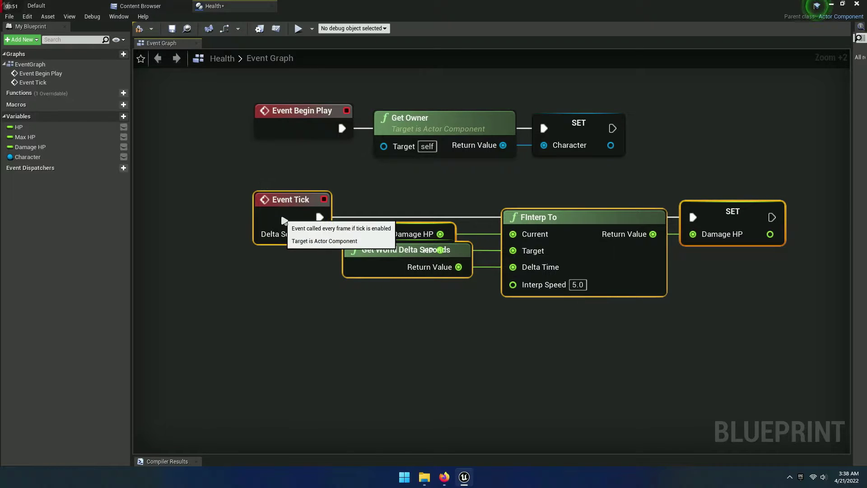
{"action": "left_click", "coordinate": [325, 263]}
Move Get World Delta Seconds lower and shift the Damage HP and HP getters right.
{"action": "scroll", "coordinate": [414, 310], "scroll_direction": "up", "scroll_amount": 5}
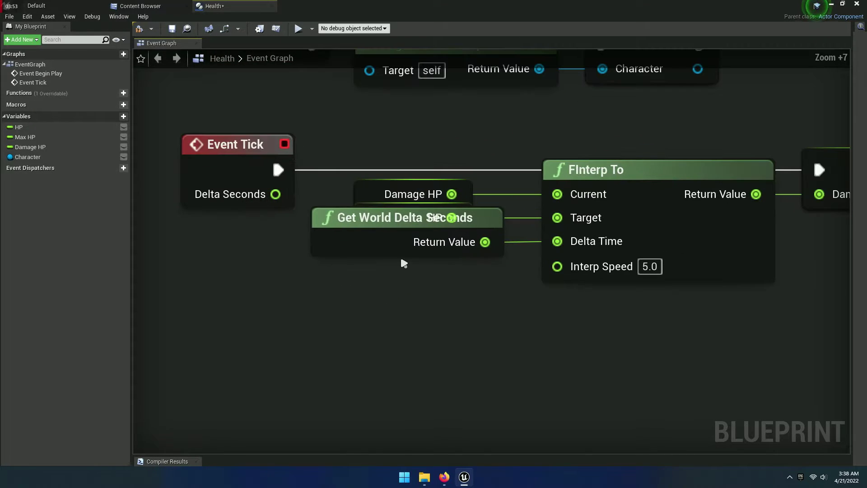
{"action": "left_click_drag", "start_coordinate": [375, 246], "coordinate": [375, 289]}
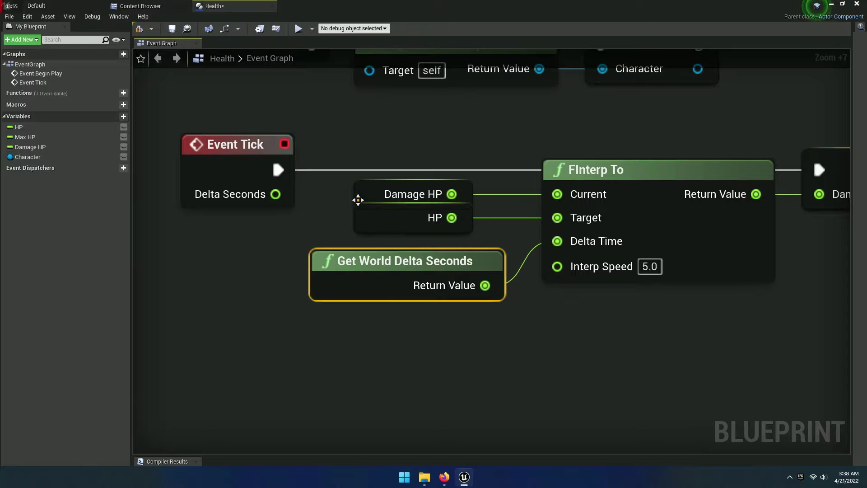
{"action": "left_click_drag", "start_coordinate": [338, 193], "coordinate": [484, 263]}
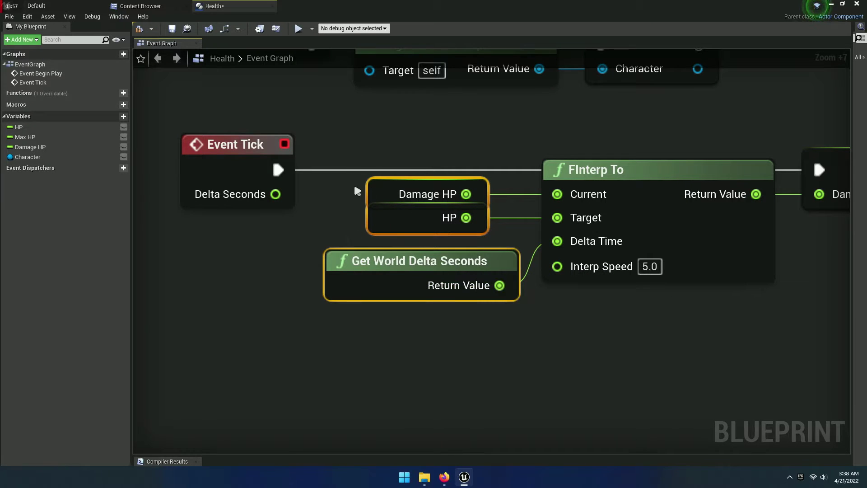
{"action": "left_click", "coordinate": [438, 254], "text": "ctrl"}
{"action": "left_click", "coordinate": [629, 341]}
Move SET Damage HP closer to FInterp To and frame the whole Event Tick chain.
{"action": "right_click_drag", "start_coordinate": [630, 341], "coordinate": [442, 347]}
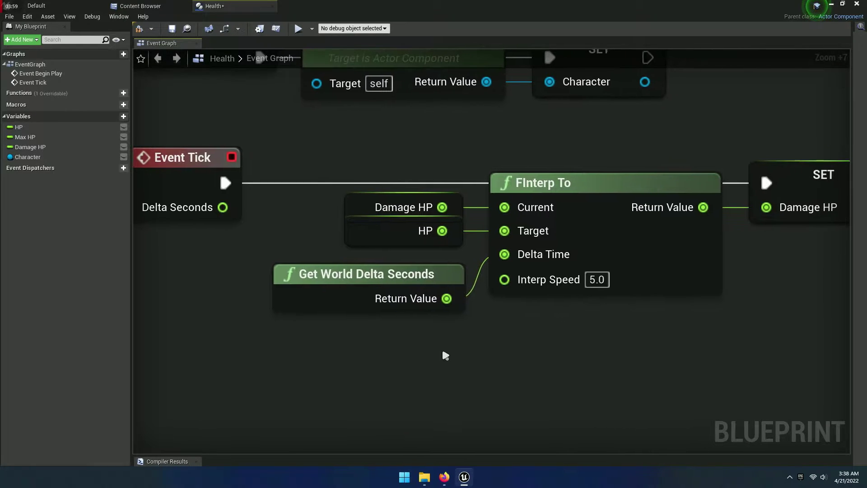
{"action": "left_click", "coordinate": [590, 356]}
{"action": "right_click_drag", "start_coordinate": [590, 356], "coordinate": [437, 376]}
{"action": "left_click_drag", "start_coordinate": [679, 207], "coordinate": [664, 208]}
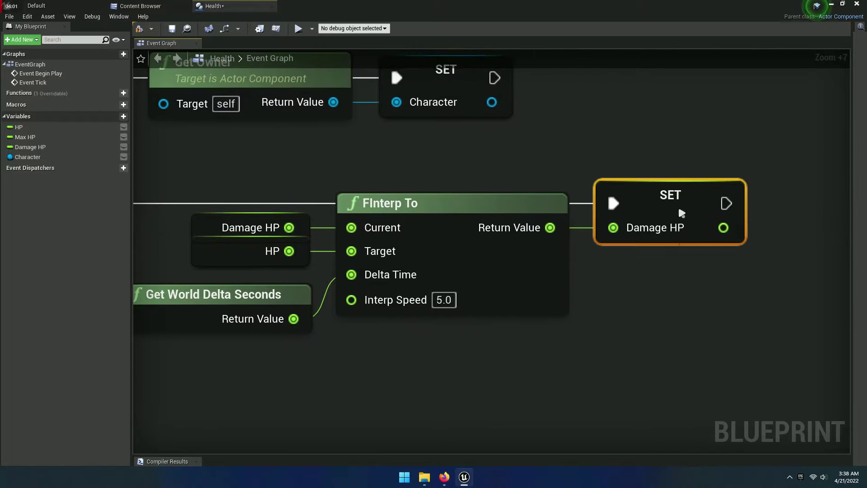
{"action": "left_click", "coordinate": [667, 298]}
{"action": "right_click_drag", "start_coordinate": [667, 298], "coordinate": [522, 248]}
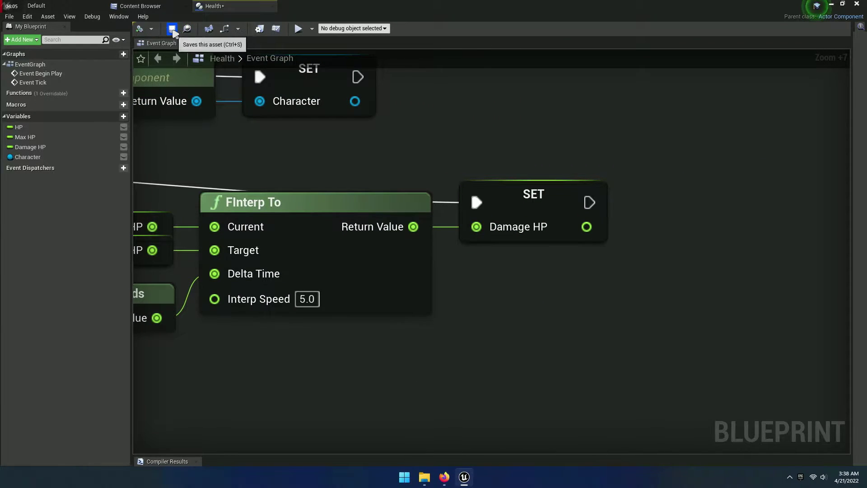
{"action": "mouse_move", "coordinate": [243, 156]}
{"action": "right_mouse_down"}
{"action": "mouse_move", "coordinate": [537, 173]}
{"action": "mouse_move", "coordinate": [518, 319]}
{"action": "mouse_move", "coordinate": [499, 195]}
{"action": "right_mouse_up"}
{"action": "scroll", "coordinate": [530, 182], "scroll_direction": "down", "scroll_amount": 4}
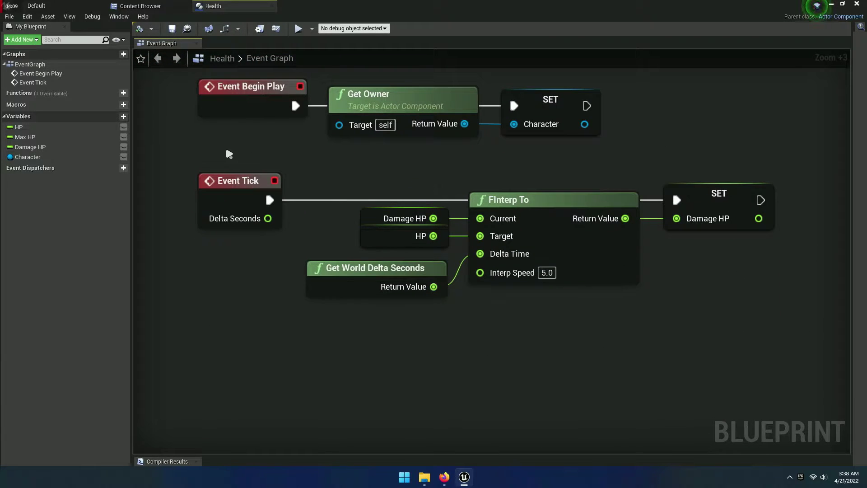
{"action": "right_click_drag", "start_coordinate": [681, 307], "coordinate": [412, 277]}
Create an Add Custom Event node named Health in free space below the Event Tick chain.
{"action": "right_click_drag", "start_coordinate": [262, 285], "coordinate": [253, 237]}
{"action": "right_click", "coordinate": [252, 237]}
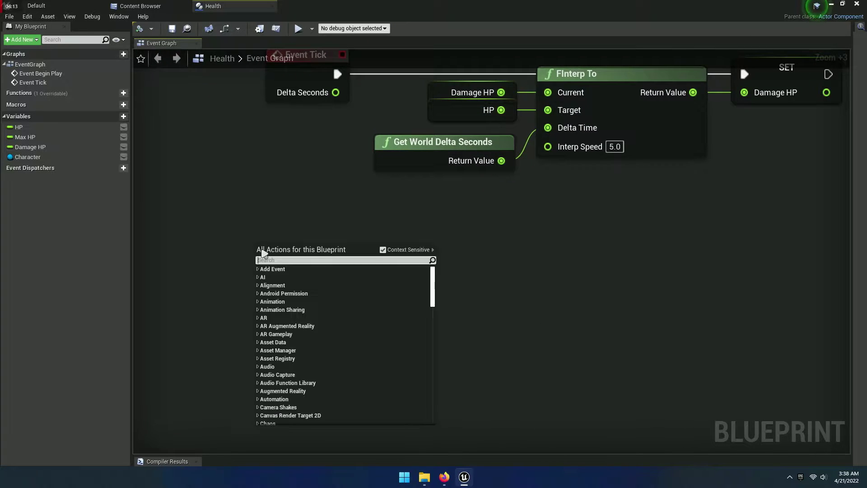
{"action": "type", "text": "add cust"}
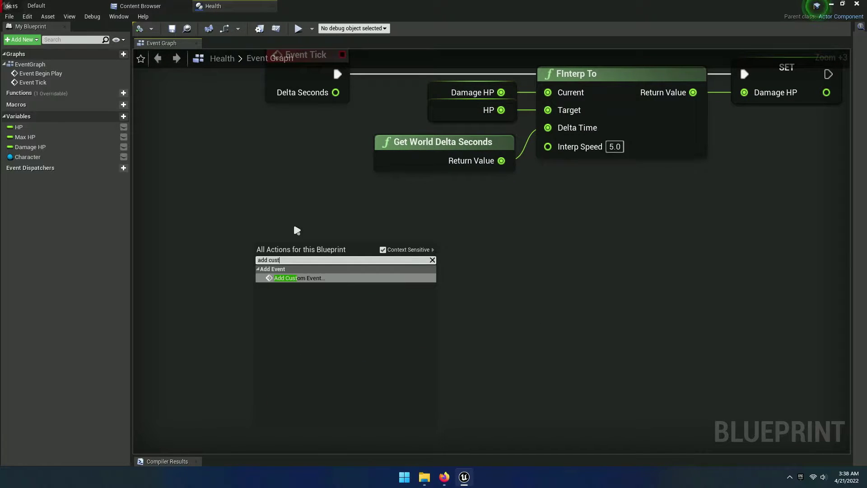
{"action": "type", "text": "om event"}
{"action": "left_click", "coordinate": [298, 277]}
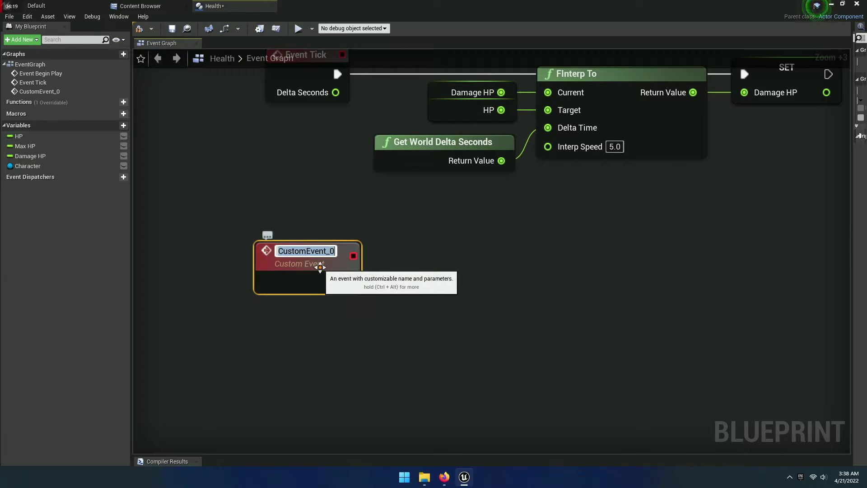
{"action": "key", "text": "Return"}
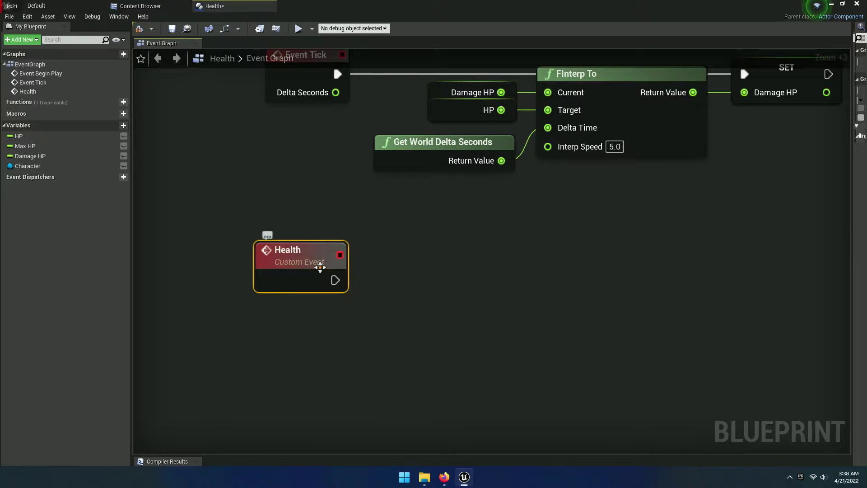
{"action": "left_click_drag", "start_coordinate": [320, 266], "coordinate": [320, 256]}
{"action": "left_click", "coordinate": [337, 303]}
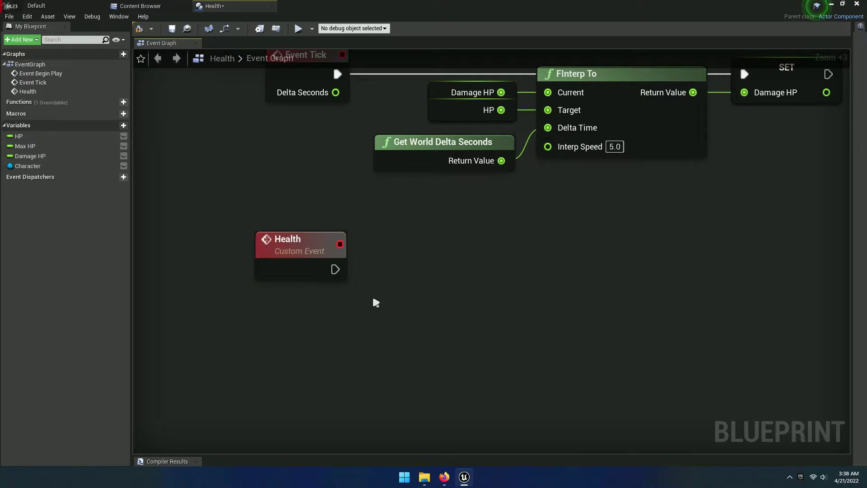
{"action": "right_click_drag", "start_coordinate": [376, 303], "coordinate": [329, 262]}
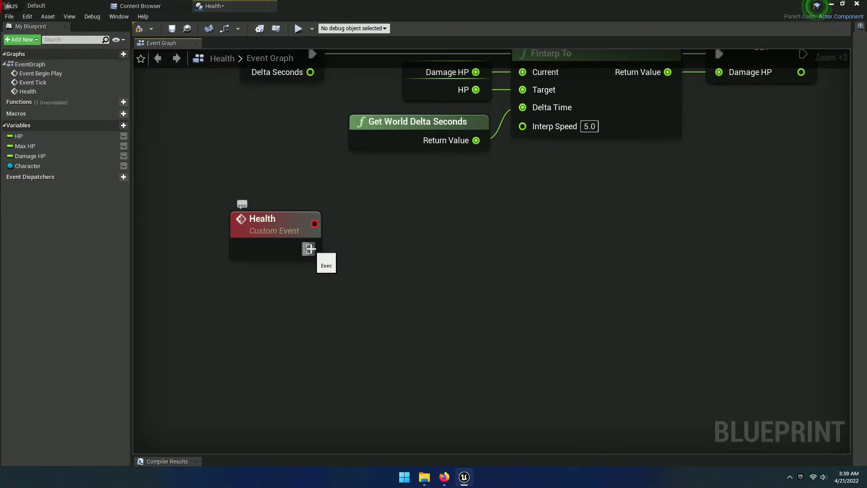
{"action": "scroll", "coordinate": [377, 286], "scroll_direction": "up", "scroll_amount": 1}
{"action": "scroll", "coordinate": [374, 300], "scroll_direction": "up", "scroll_amount": 1}
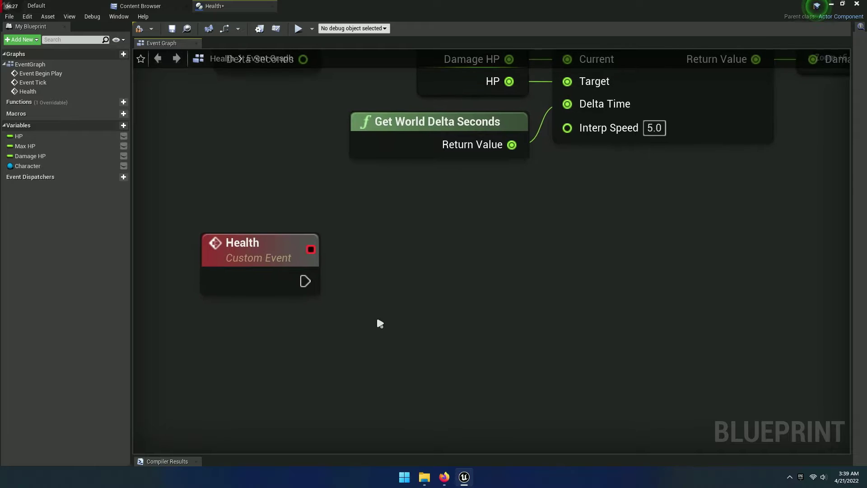
{"action": "mouse_move", "coordinate": [391, 233]}
{"action": "right_mouse_down"}
{"action": "mouse_move", "coordinate": [386, 374]}
{"action": "mouse_move", "coordinate": [388, 259]}
{"action": "right_mouse_up"}
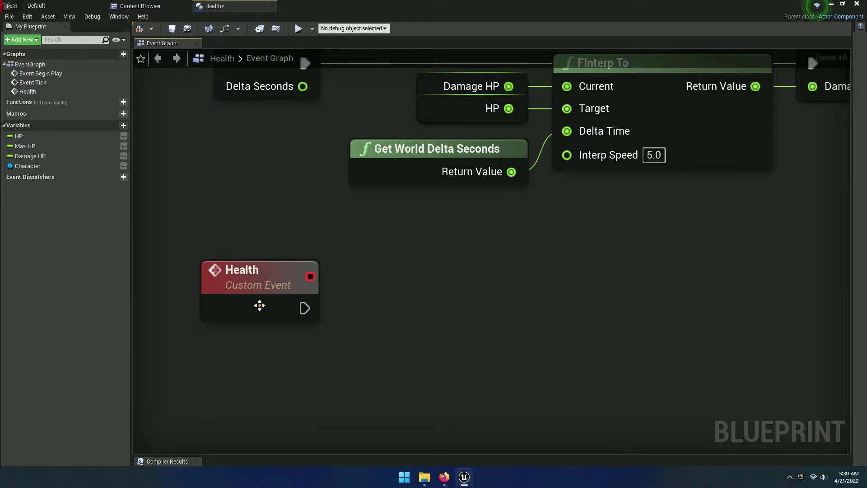
Place a Max HP getter node below the Health event.
{"action": "left_click_drag", "start_coordinate": [25, 146], "coordinate": [356, 273]}
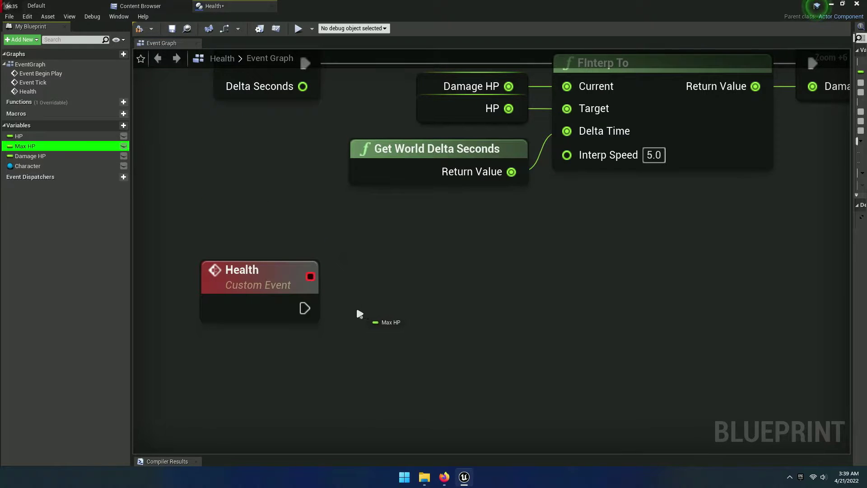
{"action": "left_click_drag", "start_coordinate": [360, 314], "coordinate": [359, 315]}
{"action": "left_click", "coordinate": [382, 322]}
{"action": "left_click_drag", "start_coordinate": [456, 333], "coordinate": [508, 329]}
{"action": "left_click", "coordinate": [660, 348]}
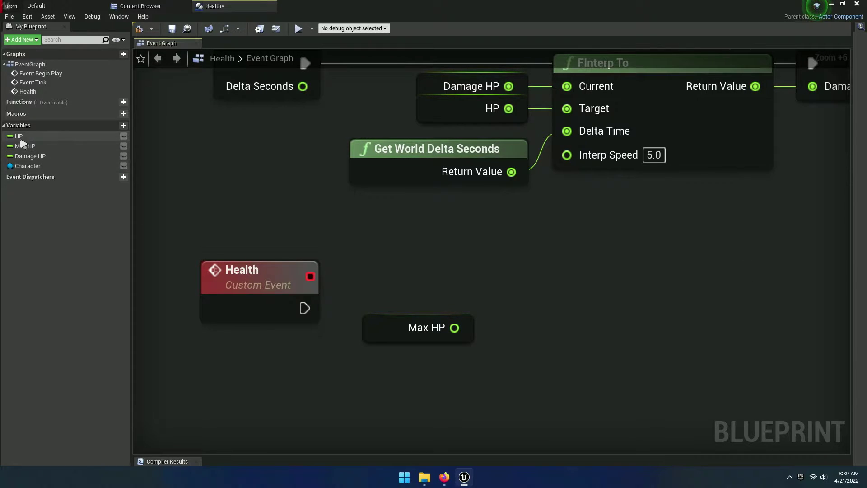
Add a SET HP node fed by Max HP and triggered by the Health event.
{"action": "left_click_drag", "start_coordinate": [21, 140], "coordinate": [251, 199]}
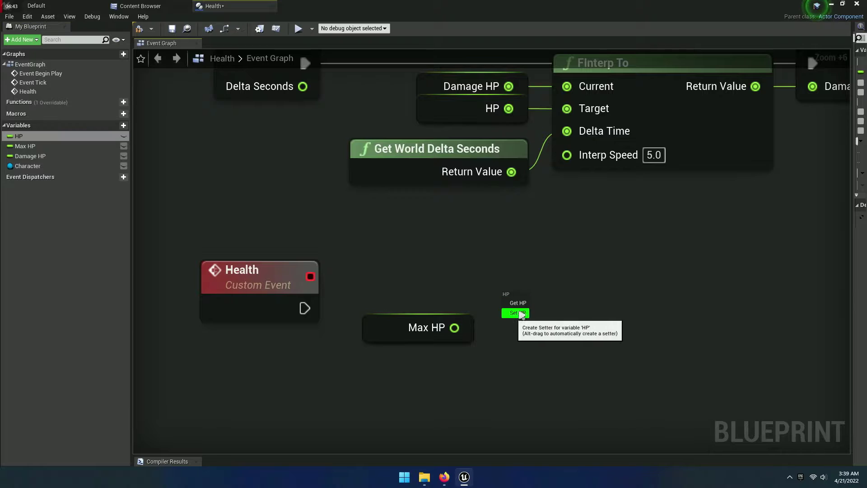
{"action": "mouse_move", "coordinate": [504, 294]}
{"action": "left_mouse_down", "text": "alt"}
{"action": "mouse_move", "coordinate": [507, 304]}
{"action": "mouse_move", "coordinate": [545, 294]}
{"action": "left_mouse_up", "text": "alt"}
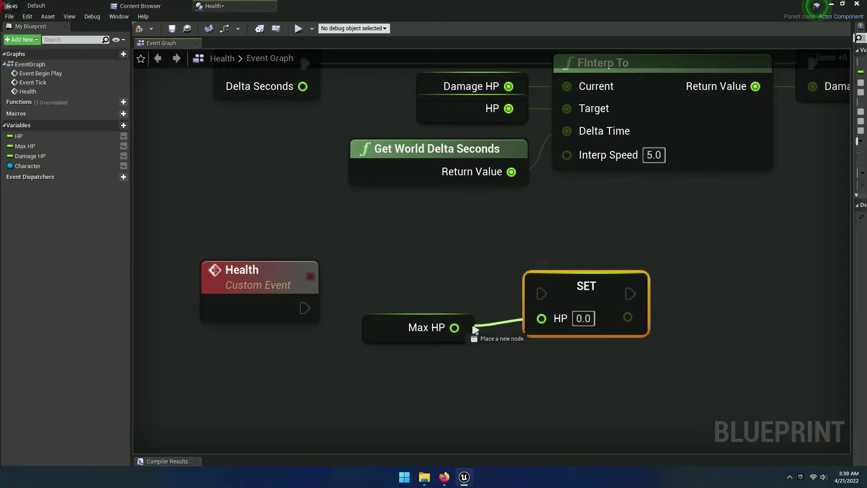
{"action": "left_click_drag", "start_coordinate": [557, 323], "coordinate": [455, 327]}
{"action": "left_click_drag", "start_coordinate": [541, 294], "coordinate": [305, 308]}
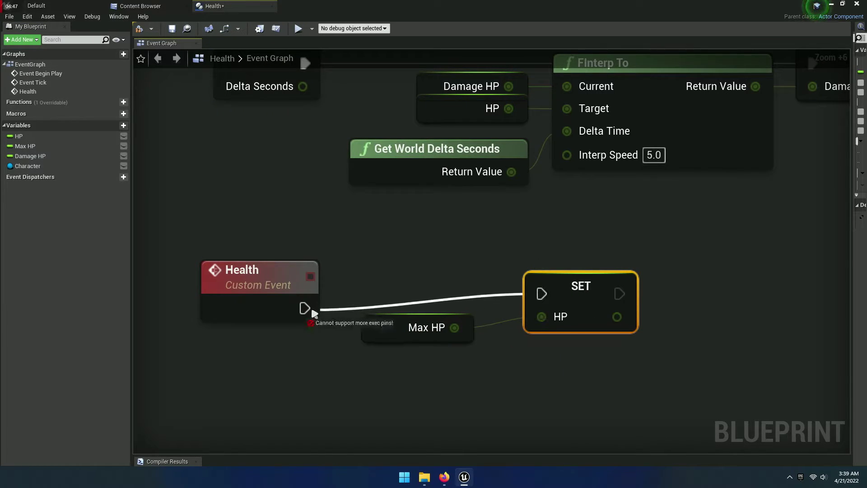
{"action": "mouse_move", "coordinate": [596, 306]}
{"action": "left_mouse_down"}
{"action": "mouse_move", "coordinate": [599, 317]}
{"action": "mouse_move", "coordinate": [575, 309]}
{"action": "left_mouse_up"}
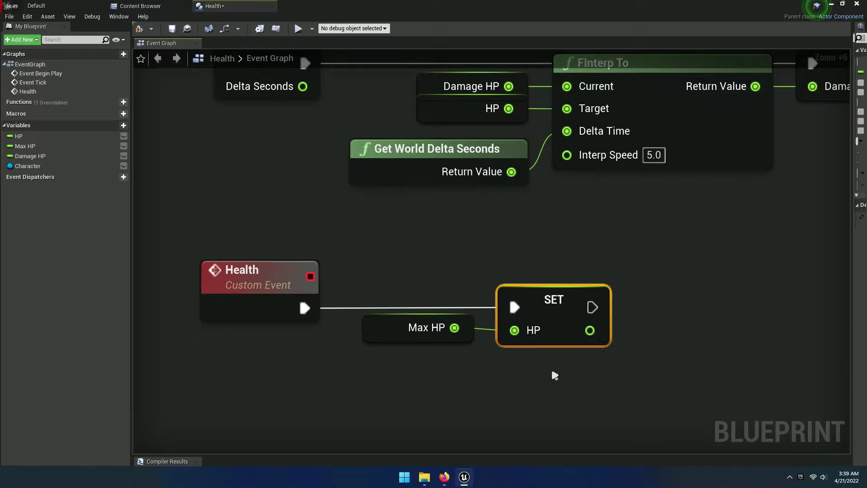
Select the Max HP and SET HP nodes together, then reframe the graph.
{"action": "right_click_drag", "start_coordinate": [361, 355], "coordinate": [368, 400]}
{"action": "mouse_move", "coordinate": [547, 432]}
{"action": "left_mouse_down"}
{"action": "mouse_move", "coordinate": [563, 367]}
{"action": "mouse_move", "coordinate": [567, 389]}
{"action": "left_mouse_up"}
{"action": "right_click_drag", "start_coordinate": [525, 415], "coordinate": [500, 343]}
{"action": "left_click", "coordinate": [420, 313], "text": "ctrl"}
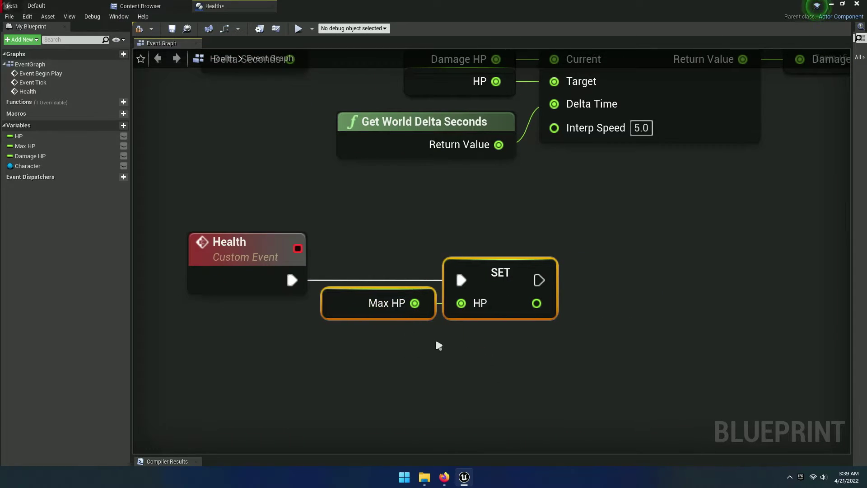
{"action": "mouse_move", "coordinate": [437, 346]}
{"action": "right_mouse_down"}
{"action": "mouse_move", "coordinate": [428, 385]}
{"action": "mouse_move", "coordinate": [489, 211]}
{"action": "right_mouse_up"}
{"action": "left_click", "coordinate": [453, 389]}
{"action": "scroll", "coordinate": [453, 389], "scroll_direction": "down", "scroll_amount": 1}
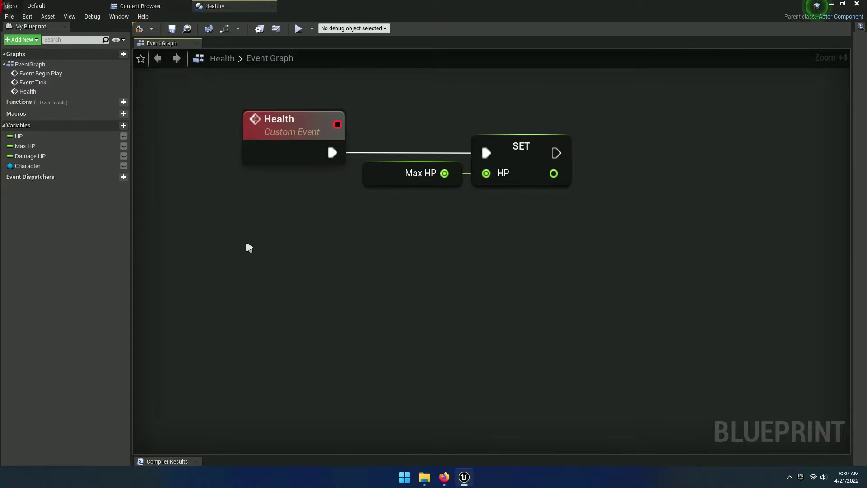
Create another custom event from the 'add custom event' search and name it Damage.
{"action": "right_click", "coordinate": [252, 262]}
{"action": "type", "text": "add custom event"}
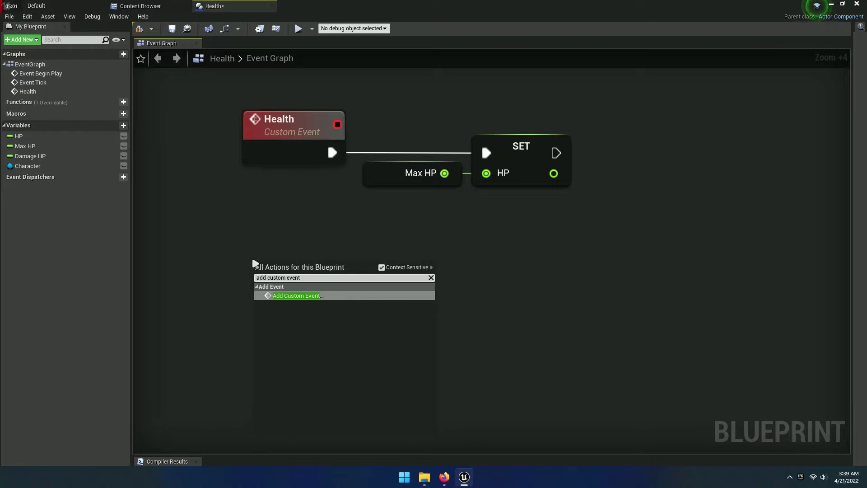
{"action": "left_click", "coordinate": [427, 295]}
{"action": "type", "text": "D"}
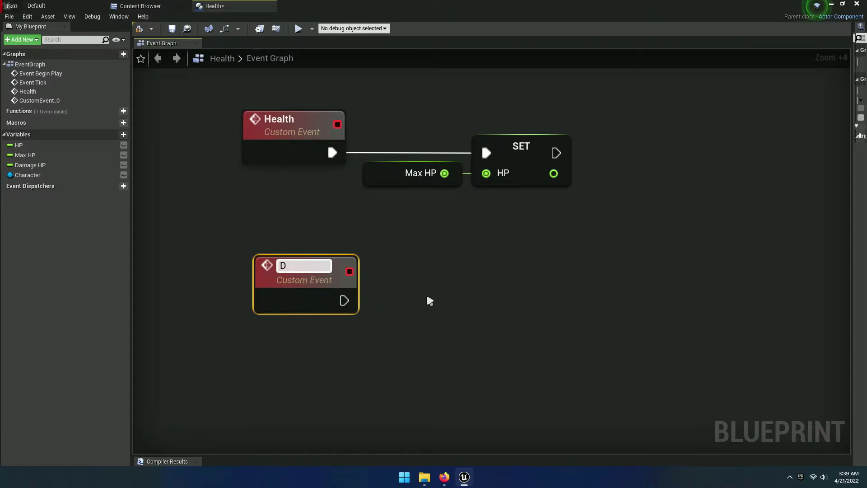
{"action": "type", "text": "amage"}
{"action": "key", "text": "Return"}
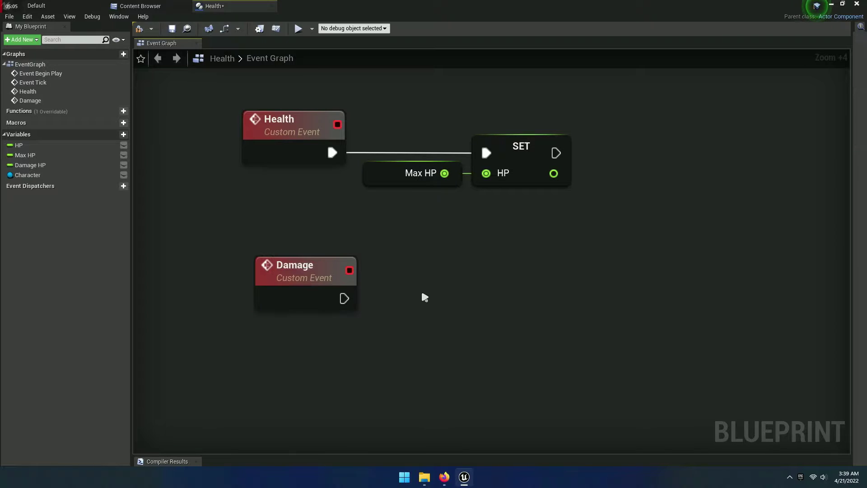
{"action": "right_click_drag", "start_coordinate": [326, 287], "coordinate": [375, 336]}
{"action": "left_click", "coordinate": [375, 337]}
Add an HP getter feeding a float subtraction node next to the Damage event.
{"action": "right_click_drag", "start_coordinate": [476, 381], "coordinate": [420, 269]}
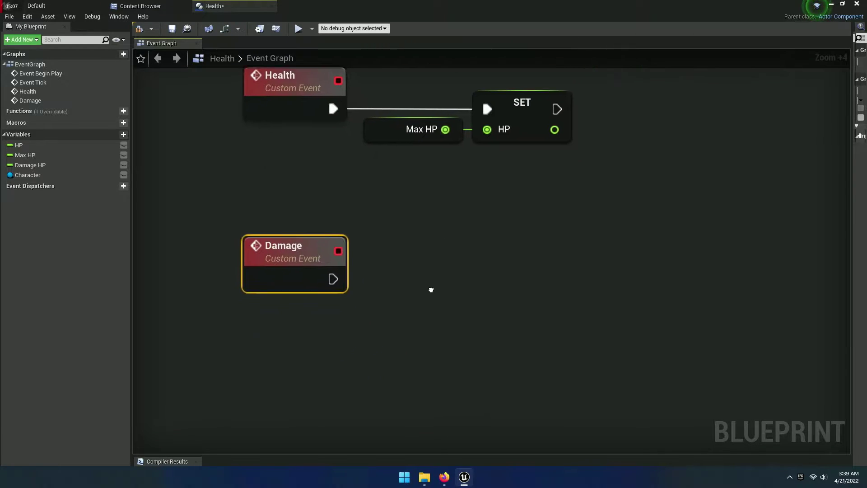
{"action": "left_click", "coordinate": [420, 268]}
{"action": "scroll", "coordinate": [395, 265], "scroll_direction": "up", "scroll_amount": 3}
{"action": "right_click_drag", "start_coordinate": [401, 304], "coordinate": [427, 306]}
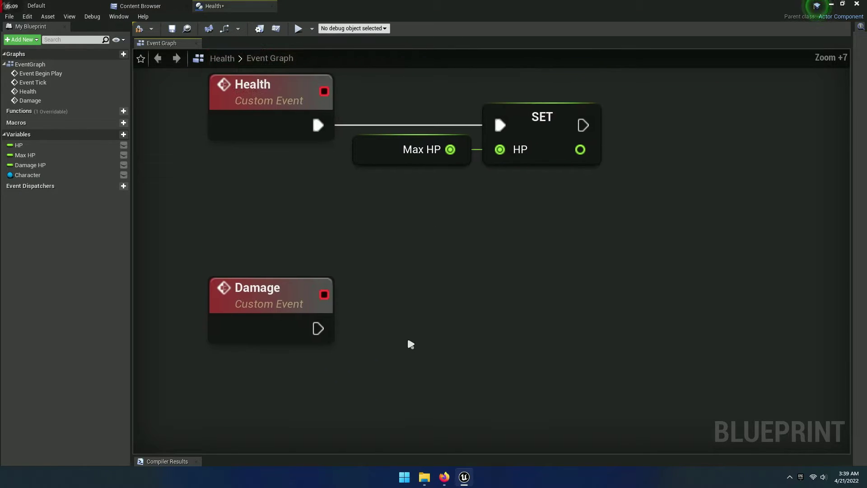
{"action": "left_click_drag", "start_coordinate": [20, 145], "coordinate": [407, 281]}
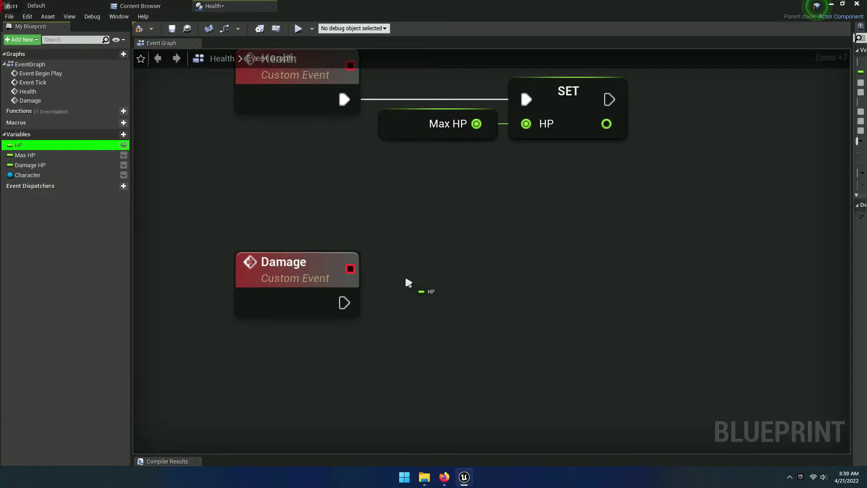
{"action": "left_click", "coordinate": [420, 291]}
{"action": "right_click_drag", "start_coordinate": [447, 351], "coordinate": [409, 303]}
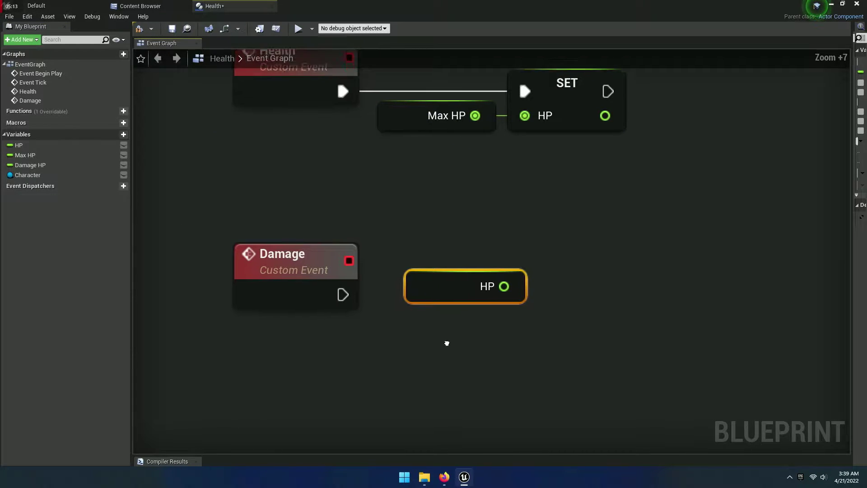
{"action": "left_click_drag", "start_coordinate": [450, 246], "coordinate": [516, 252]}
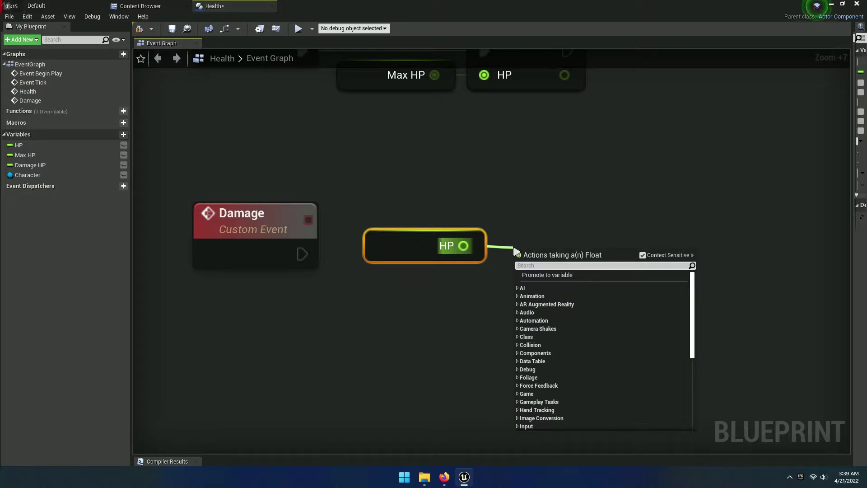
{"action": "type", "text": "-"}
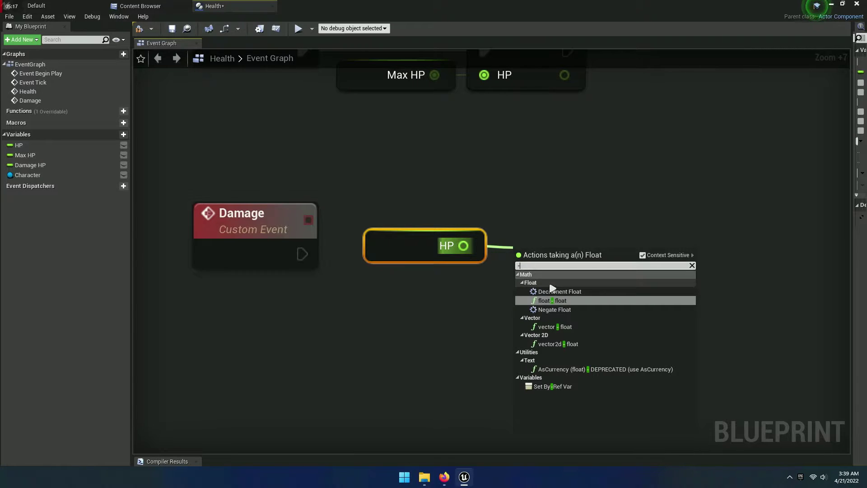
{"action": "left_click", "coordinate": [555, 301]}
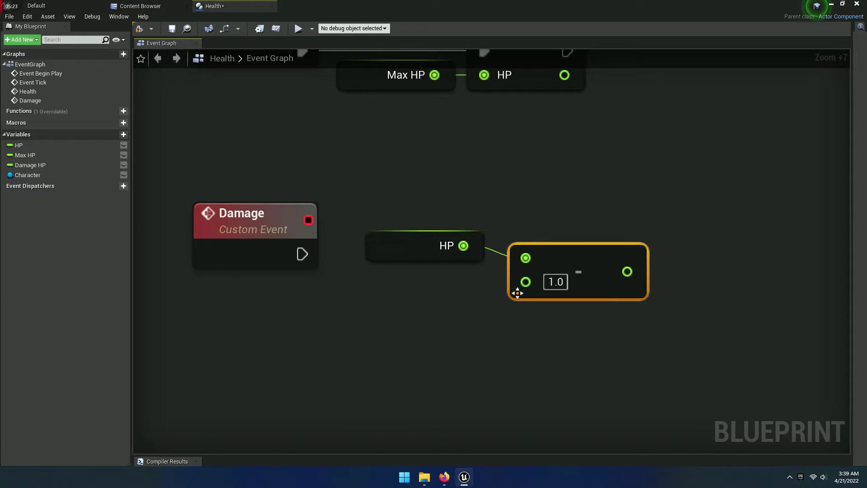
Wire the subtraction's second input to the Damage event, giving the event a float input.
{"action": "right_click_drag", "start_coordinate": [564, 325], "coordinate": [542, 315]}
{"action": "left_click_drag", "start_coordinate": [542, 315], "coordinate": [438, 234]}
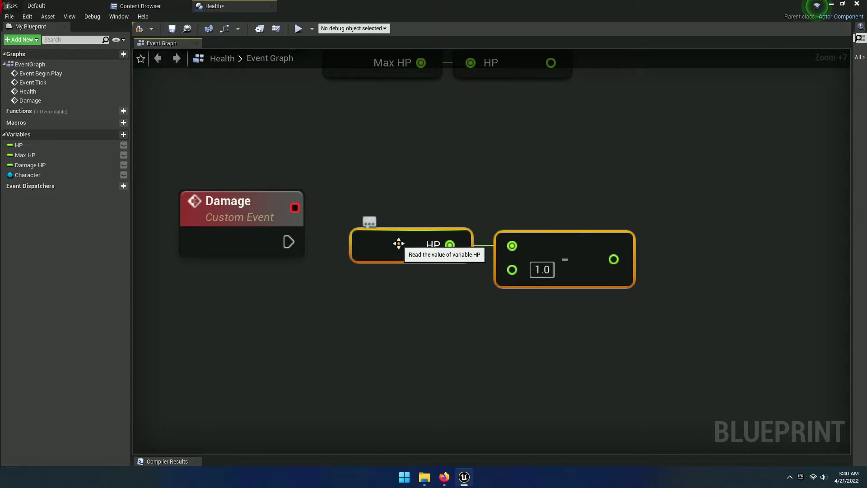
{"action": "left_click", "coordinate": [490, 286]}
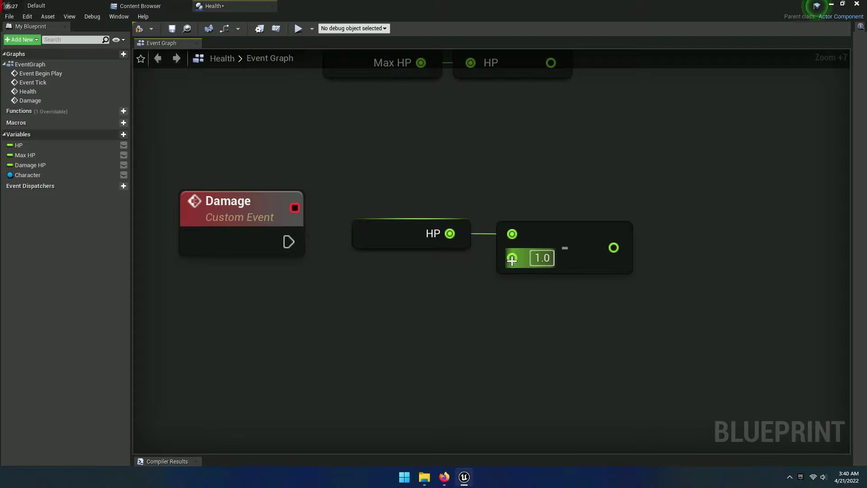
{"action": "left_click_drag", "start_coordinate": [512, 259], "coordinate": [399, 270]}
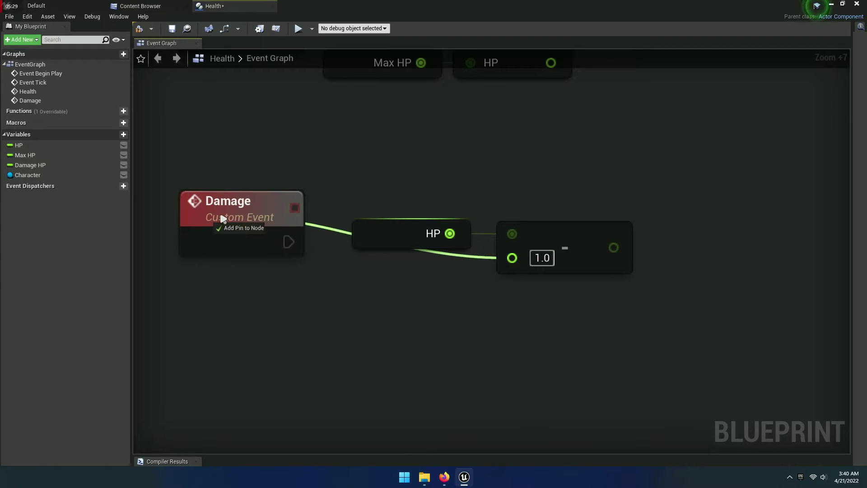
{"action": "left_click_drag", "start_coordinate": [286, 244], "coordinate": [222, 219]}
Rename the Damage event's input from B to Damage in the Details panel.
{"action": "left_click", "coordinate": [242, 232]}
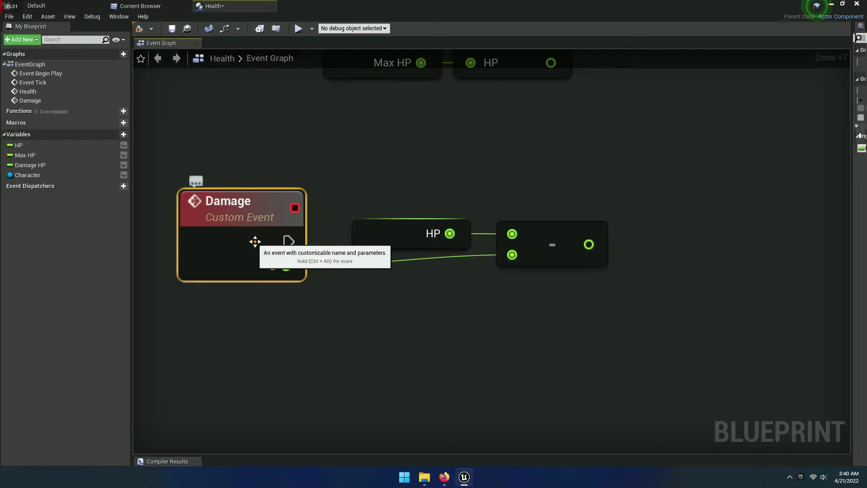
{"action": "left_click_drag", "start_coordinate": [852, 191], "coordinate": [615, 198]}
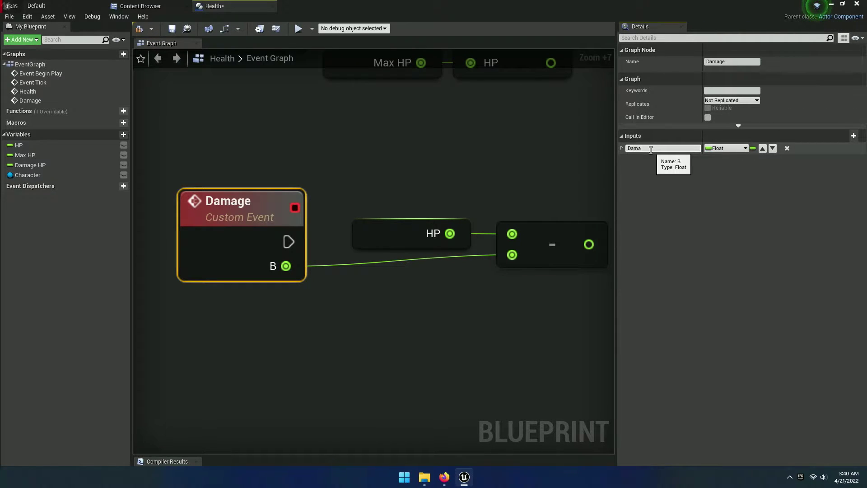
{"action": "left_click", "coordinate": [603, 207]}
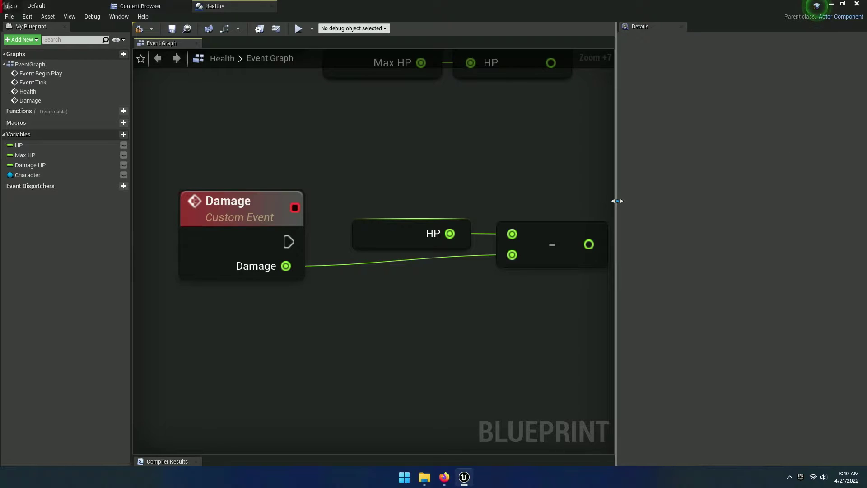
{"action": "left_click_drag", "start_coordinate": [617, 201], "coordinate": [855, 200]}
{"action": "left_click_drag", "start_coordinate": [300, 183], "coordinate": [649, 299]}
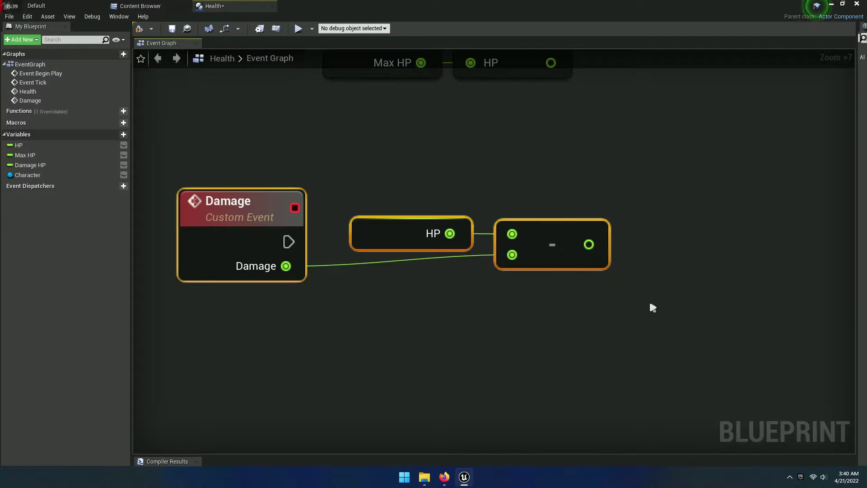
{"action": "left_click_drag", "start_coordinate": [290, 238], "coordinate": [291, 226]}
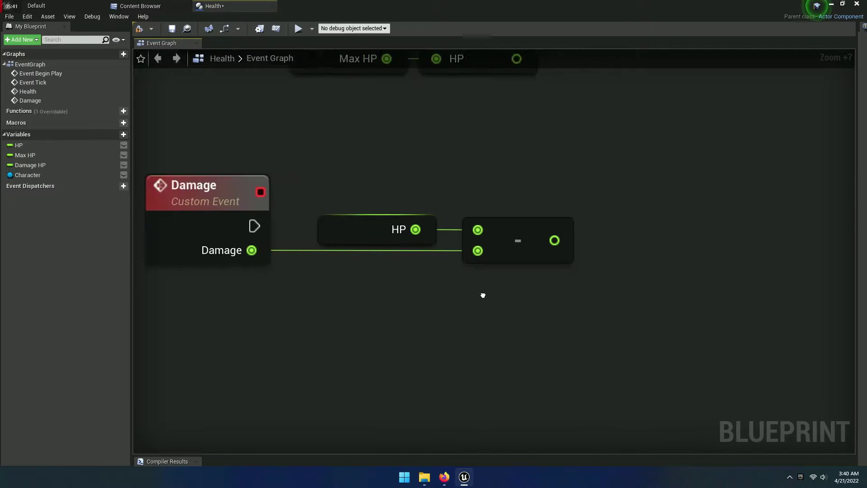
{"action": "right_click_drag", "start_coordinate": [392, 306], "coordinate": [304, 298]}
{"action": "mouse_move", "coordinate": [501, 238]}
{"action": "left_mouse_down"}
{"action": "mouse_move", "coordinate": [497, 243]}
{"action": "mouse_move", "coordinate": [538, 236]}
{"action": "left_mouse_up"}
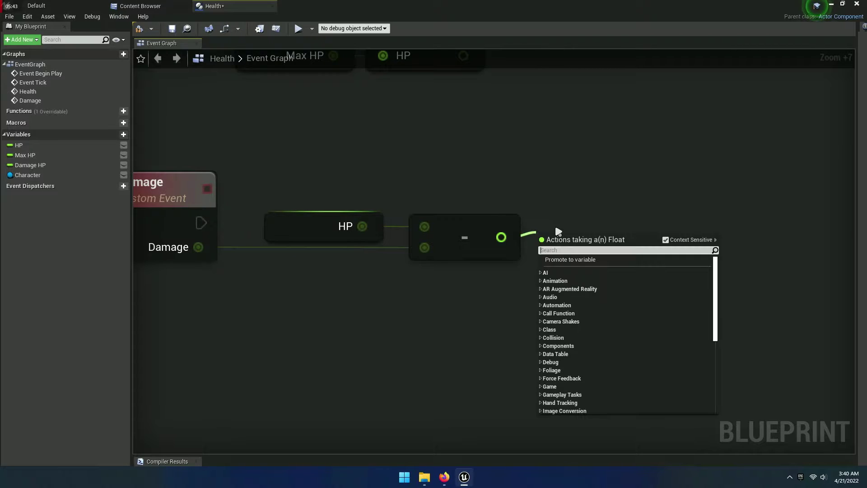
Add a Clamp (float) node fed by HP minus Damage.
{"action": "type", "text": "clamp "}
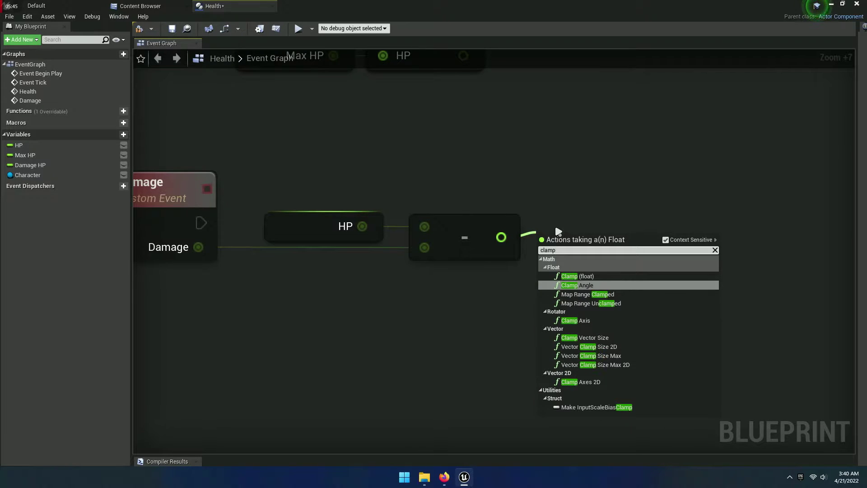
{"action": "type", "text": "float"}
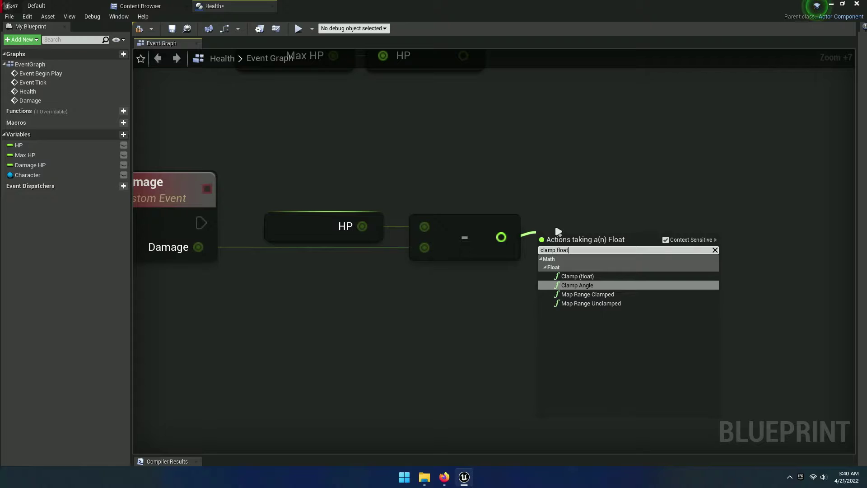
{"action": "left_click", "coordinate": [595, 274]}
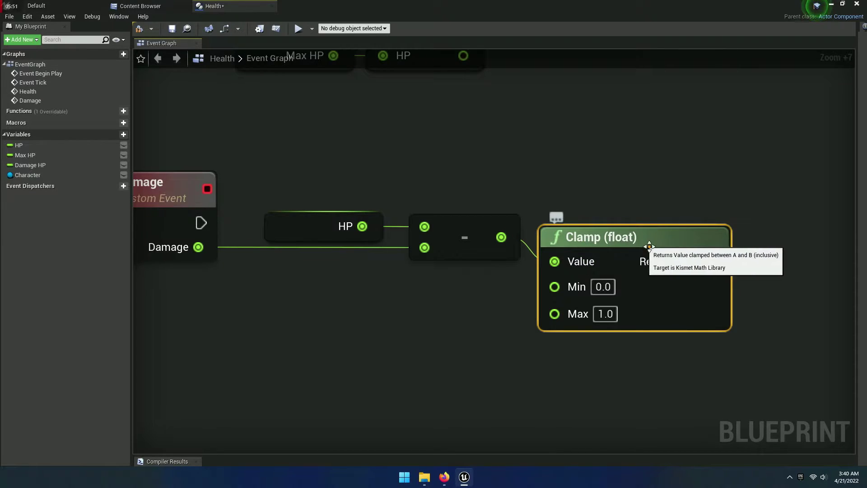
{"action": "left_click_drag", "start_coordinate": [650, 240], "coordinate": [650, 236]}
{"action": "right_click_drag", "start_coordinate": [648, 294], "coordinate": [613, 293]}
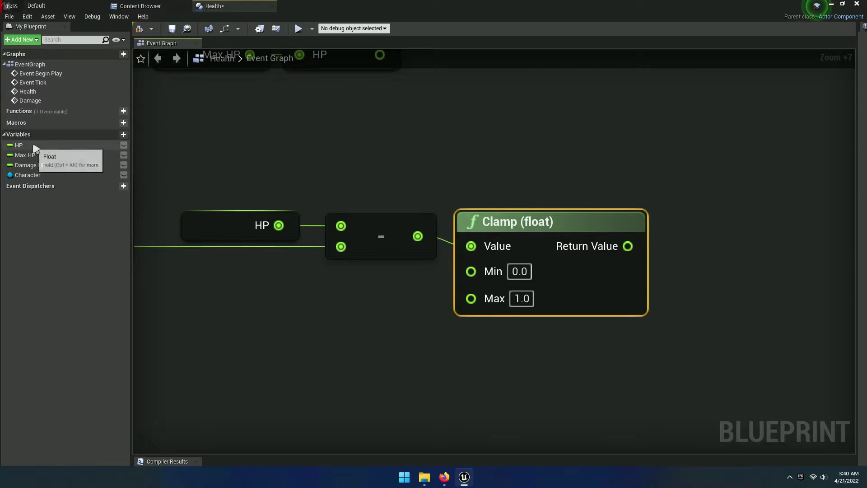
Add a SET HP node that stores the clamp's Return Value.
{"action": "left_click_drag", "start_coordinate": [35, 146], "coordinate": [728, 220]}
{"action": "left_click", "coordinate": [741, 224]}
{"action": "scroll", "coordinate": [636, 285], "scroll_direction": "down", "scroll_amount": 4}
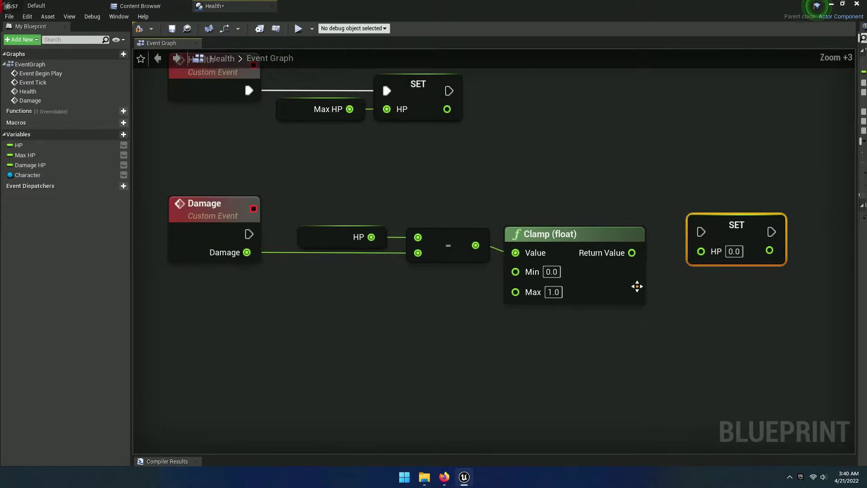
{"action": "right_click_drag", "start_coordinate": [637, 286], "coordinate": [659, 294]}
{"action": "mouse_move", "coordinate": [654, 261]}
{"action": "left_mouse_down"}
{"action": "mouse_move", "coordinate": [752, 246]}
{"action": "mouse_move", "coordinate": [277, 240]}
{"action": "left_mouse_up"}
Connect the Damage event's execution to SET HP and straighten the chain with Q.
{"action": "left_click_drag", "start_coordinate": [178, 184], "coordinate": [706, 305]}
{"action": "key", "text": "q"}
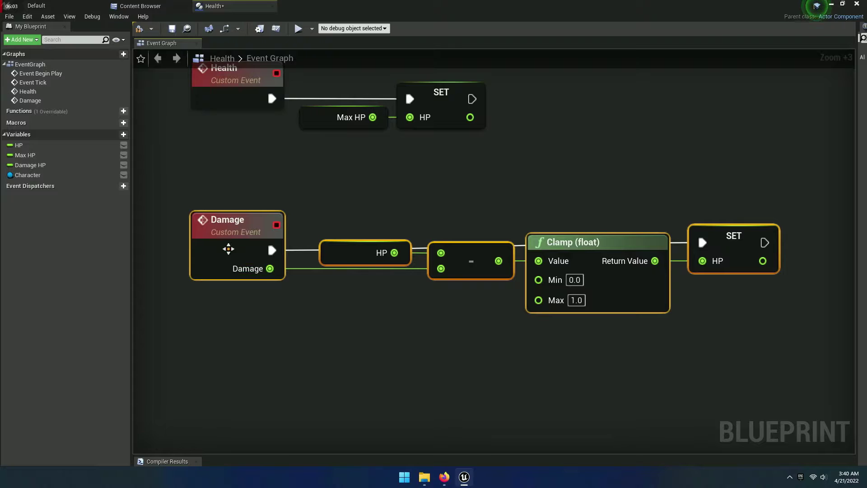
{"action": "left_click_drag", "start_coordinate": [228, 249], "coordinate": [228, 239]}
{"action": "left_click", "coordinate": [316, 312]}
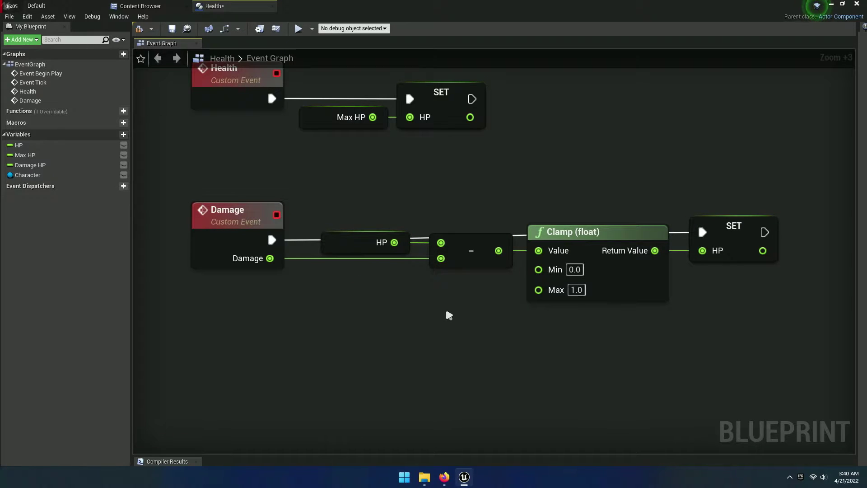
{"action": "right_click_drag", "start_coordinate": [446, 311], "coordinate": [358, 315]}
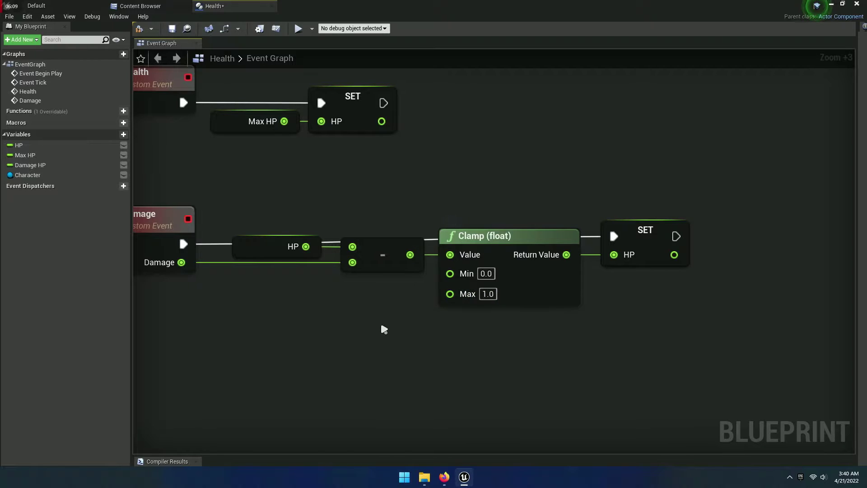
{"action": "right_click_drag", "start_coordinate": [380, 327], "coordinate": [417, 298]}
{"action": "scroll", "coordinate": [417, 297], "scroll_direction": "up", "scroll_amount": 3}
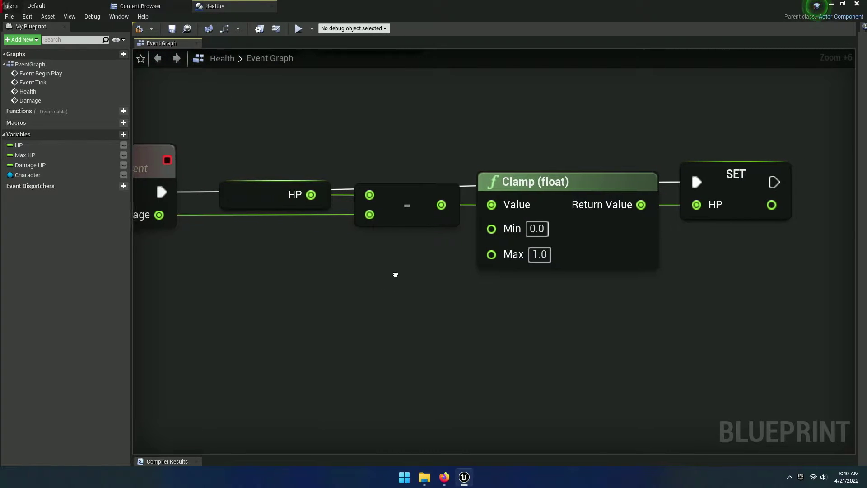
{"action": "right_click_drag", "start_coordinate": [342, 267], "coordinate": [316, 236]}
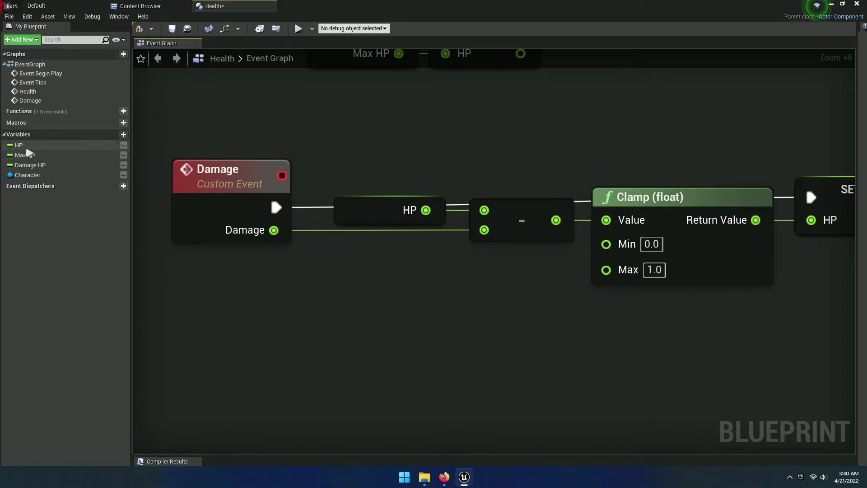
Feed an HP getter into the clamp's Max input, keeping Min at 0.0.
{"action": "mouse_move", "coordinate": [19, 145]}
{"action": "left_mouse_down"}
{"action": "mouse_move", "coordinate": [468, 291]}
{"action": "mouse_move", "coordinate": [444, 269]}
{"action": "left_mouse_up"}
{"action": "left_click", "coordinate": [469, 282]}
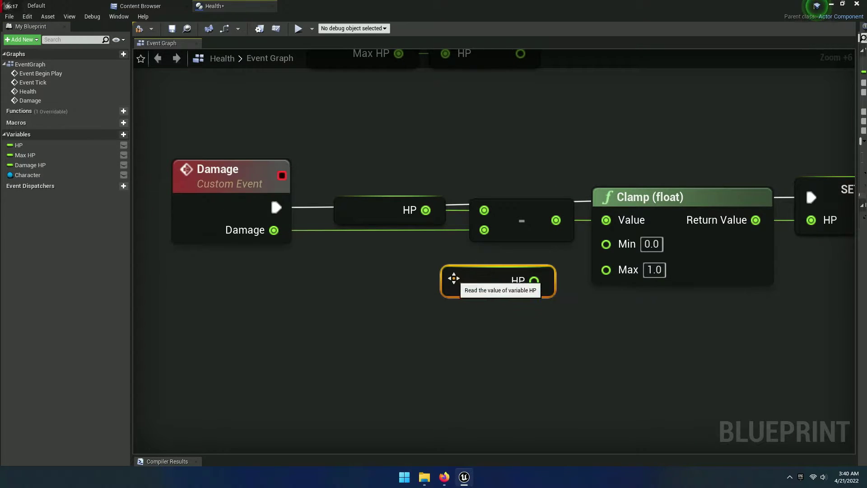
{"action": "left_click_drag", "start_coordinate": [534, 281], "coordinate": [627, 279]}
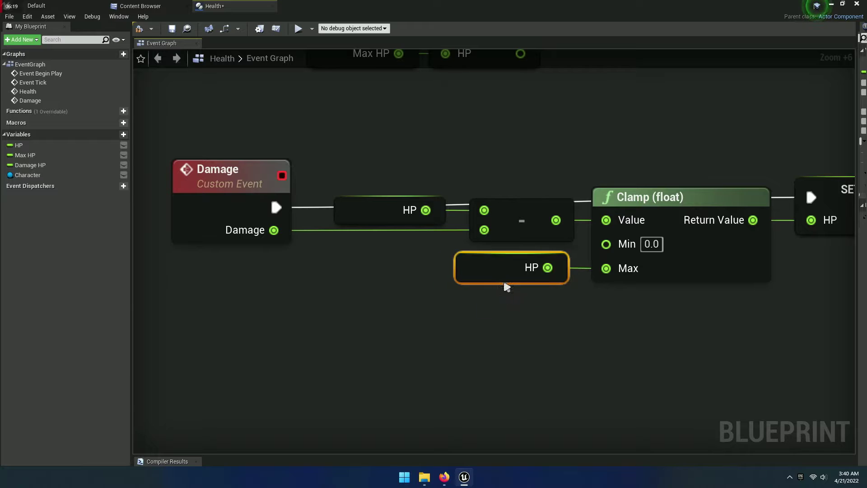
{"action": "left_click_drag", "start_coordinate": [485, 293], "coordinate": [512, 279]}
{"action": "right_click_drag", "start_coordinate": [551, 294], "coordinate": [589, 319]}
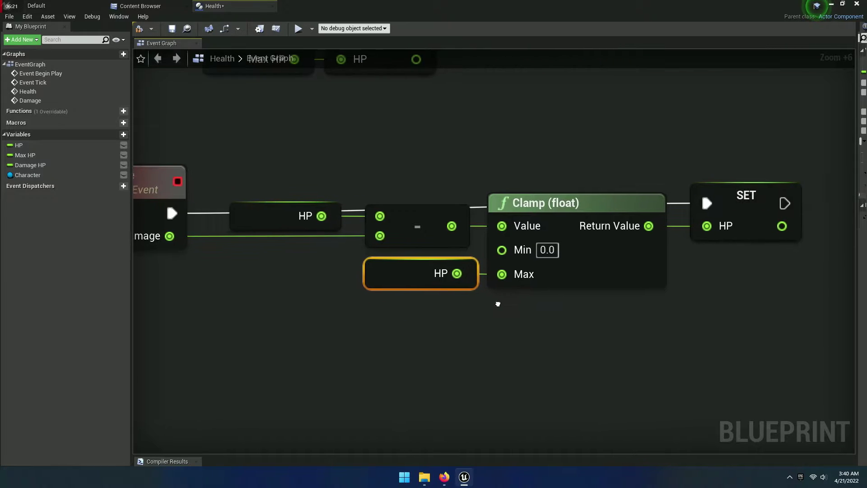
{"action": "scroll", "coordinate": [588, 319], "scroll_direction": "down", "scroll_amount": 3}
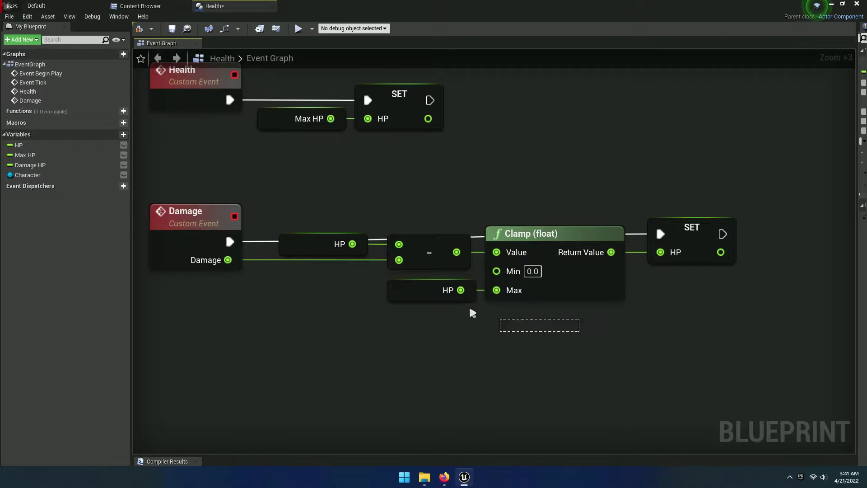
{"action": "left_click", "coordinate": [447, 293]}
{"action": "left_click", "coordinate": [656, 280]}
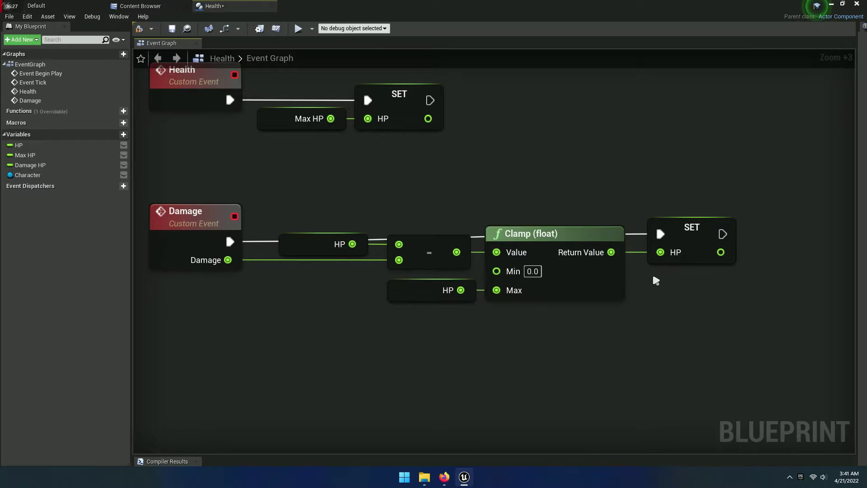
{"action": "key", "text": "ctrl+z"}
{"action": "key", "text": "ctrl+z"}
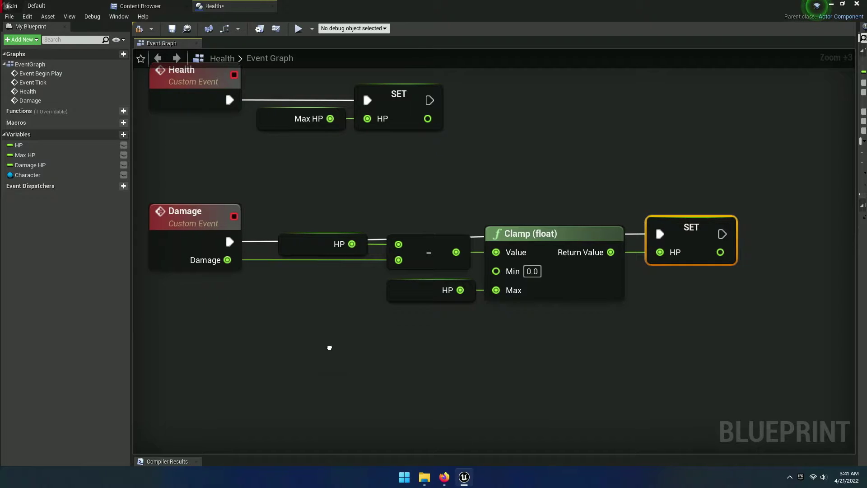
Nudge the Damage event row into line and save the Health blueprint.
{"action": "scroll", "coordinate": [343, 370], "scroll_direction": "down", "scroll_amount": 2}
{"action": "left_click", "coordinate": [290, 289]}
{"action": "left_click_drag", "start_coordinate": [290, 289], "coordinate": [638, 385]}
{"action": "left_click", "coordinate": [638, 384]}
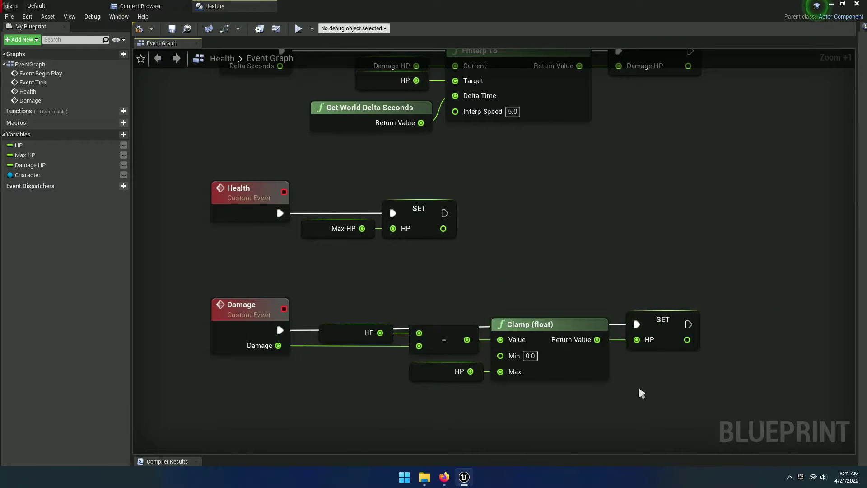
{"action": "left_click", "coordinate": [172, 28]}
Move the Damage row up closer to the Health row and shift both rows up slightly.
{"action": "mouse_move", "coordinate": [494, 231]}
{"action": "right_mouse_down"}
{"action": "mouse_move", "coordinate": [494, 368]}
{"action": "mouse_move", "coordinate": [494, 234]}
{"action": "right_mouse_up"}
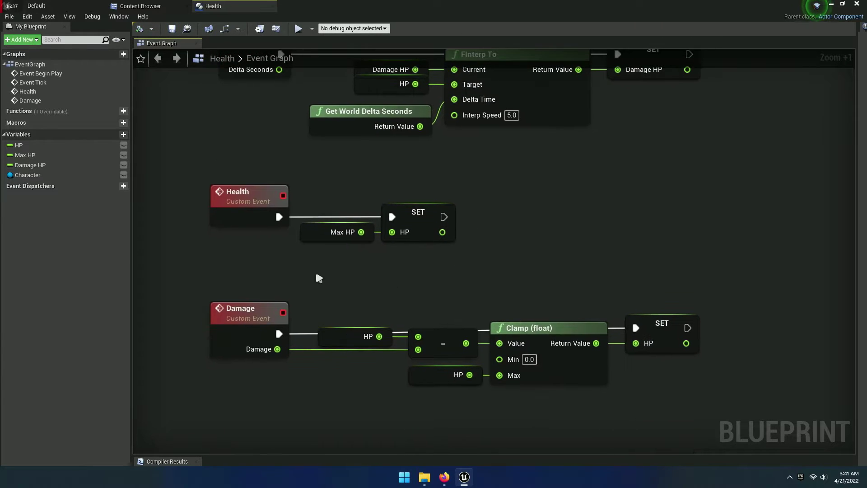
{"action": "left_click_drag", "start_coordinate": [198, 271], "coordinate": [710, 386]}
{"action": "left_click_drag", "start_coordinate": [507, 319], "coordinate": [507, 302]}
{"action": "scroll", "coordinate": [507, 316], "scroll_direction": "down", "scroll_amount": 1}
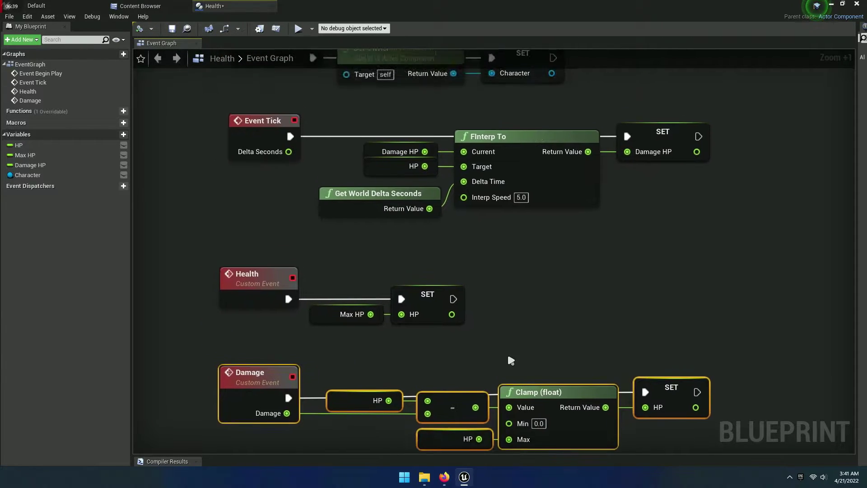
{"action": "scroll", "coordinate": [507, 352], "scroll_direction": "down", "scroll_amount": 1}
{"action": "left_click_drag", "start_coordinate": [253, 307], "coordinate": [646, 409]}
{"action": "left_click", "coordinate": [592, 344]}
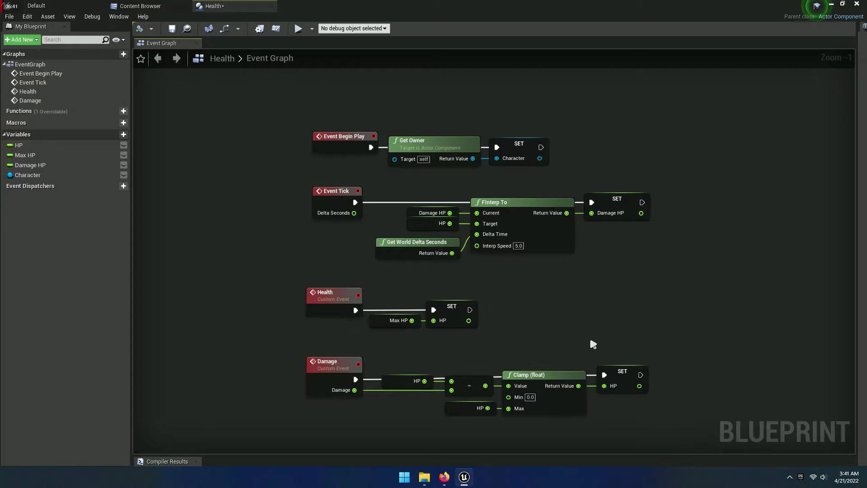
{"action": "left_click_drag", "start_coordinate": [273, 302], "coordinate": [685, 412]}
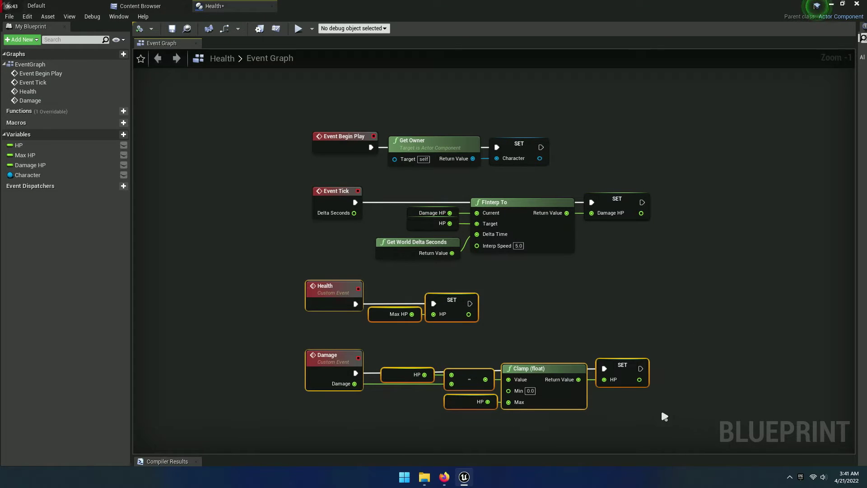
{"action": "left_click_drag", "start_coordinate": [542, 375], "coordinate": [542, 369]}
{"action": "left_click", "coordinate": [453, 350]}
Drag the subtract, Clamp and SET nodes left so they sit closer to the HP getter.
{"action": "left_click", "coordinate": [28, 145]}
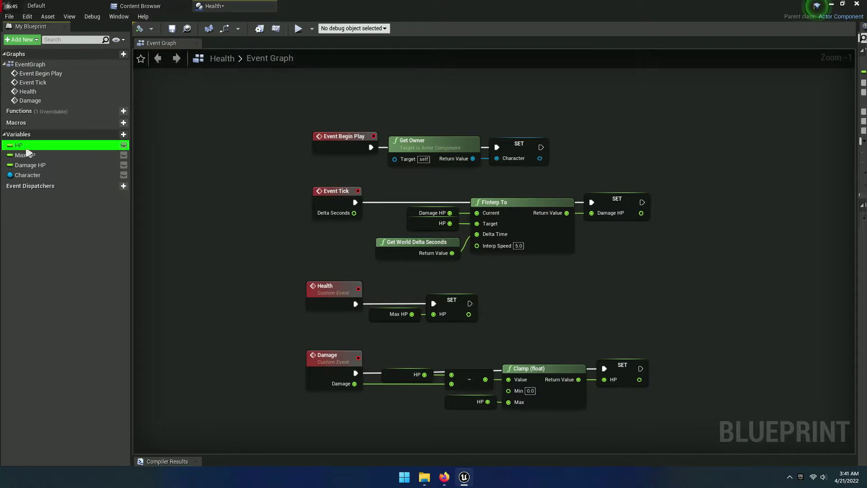
{"action": "scroll", "coordinate": [310, 321], "scroll_direction": "up", "scroll_amount": 4}
{"action": "left_click_drag", "start_coordinate": [280, 269], "coordinate": [849, 447]}
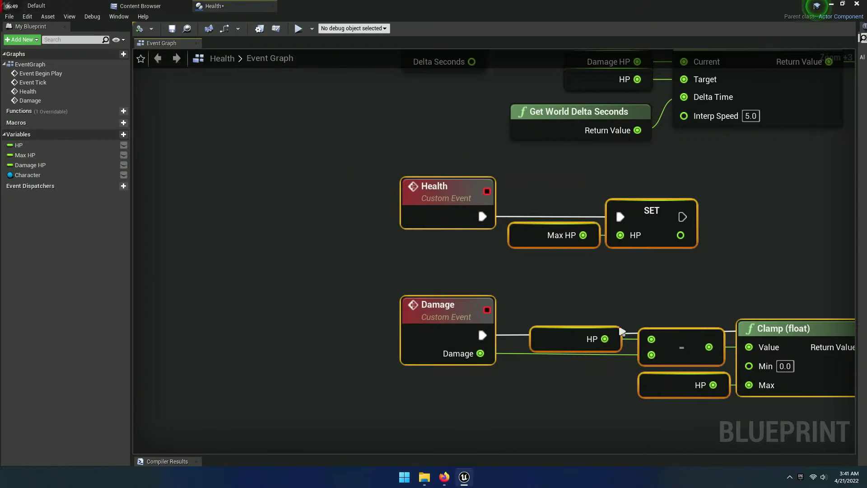
{"action": "right_click_drag", "start_coordinate": [615, 205], "coordinate": [440, 304]}
{"action": "left_click", "coordinate": [440, 304]}
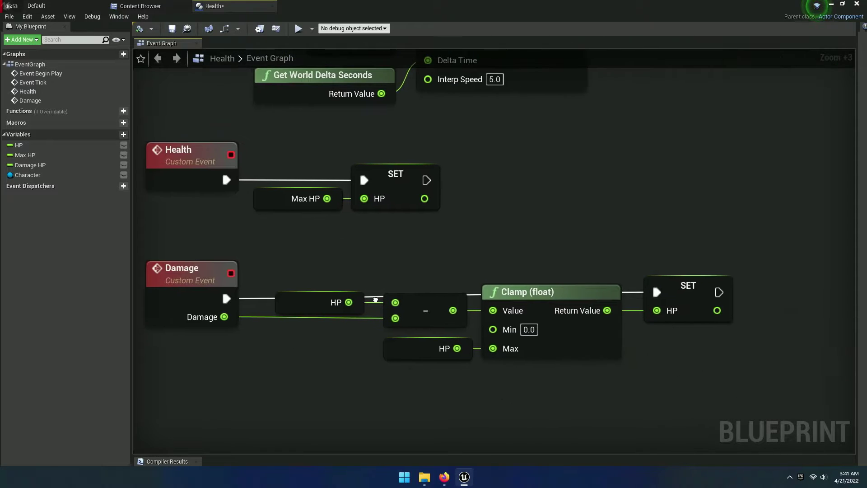
{"action": "right_click_drag", "start_coordinate": [445, 284], "coordinate": [266, 228]}
{"action": "left_click_drag", "start_coordinate": [445, 283], "coordinate": [623, 368]}
{"action": "left_click_drag", "start_coordinate": [542, 292], "coordinate": [531, 292]}
{"action": "left_click_drag", "start_coordinate": [686, 285], "coordinate": [665, 285]}
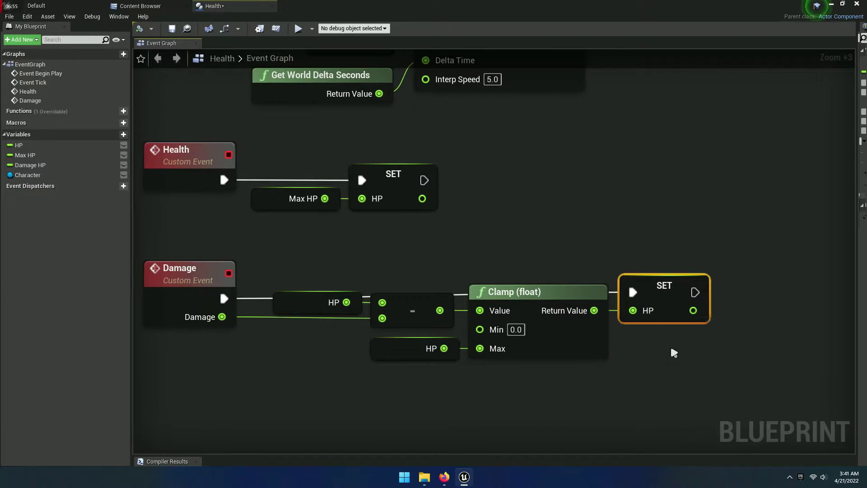
{"action": "left_click", "coordinate": [672, 352]}
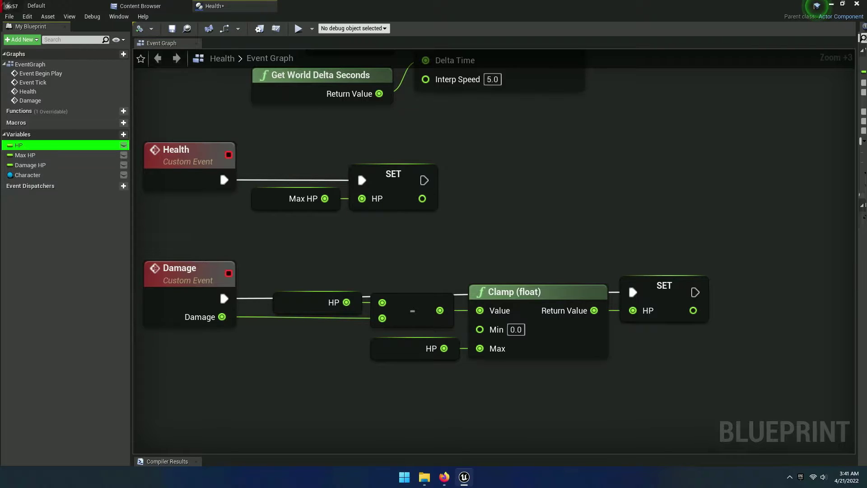
Check the Health and Damage custom event names, then try renaming HP to Health.
{"action": "right_click_drag", "start_coordinate": [194, 152], "coordinate": [316, 214]}
{"action": "double_click", "coordinate": [312, 213]}
{"action": "left_click", "coordinate": [323, 214]}
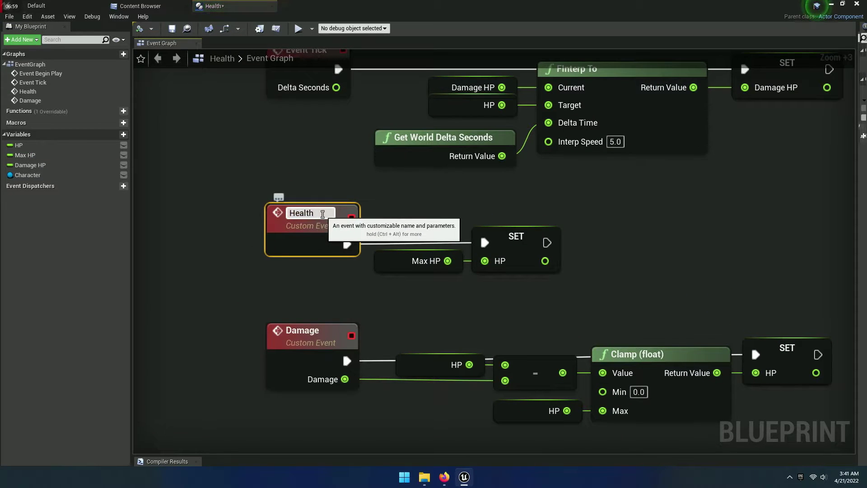
{"action": "left_click", "coordinate": [295, 268]}
{"action": "scroll", "coordinate": [297, 269], "scroll_direction": "up", "scroll_amount": 4}
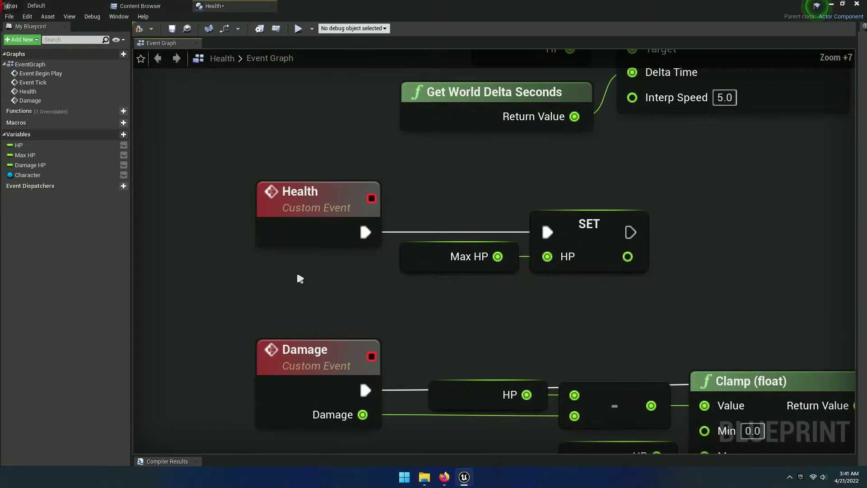
{"action": "double_click", "coordinate": [302, 357]}
{"action": "left_click", "coordinate": [348, 357]}
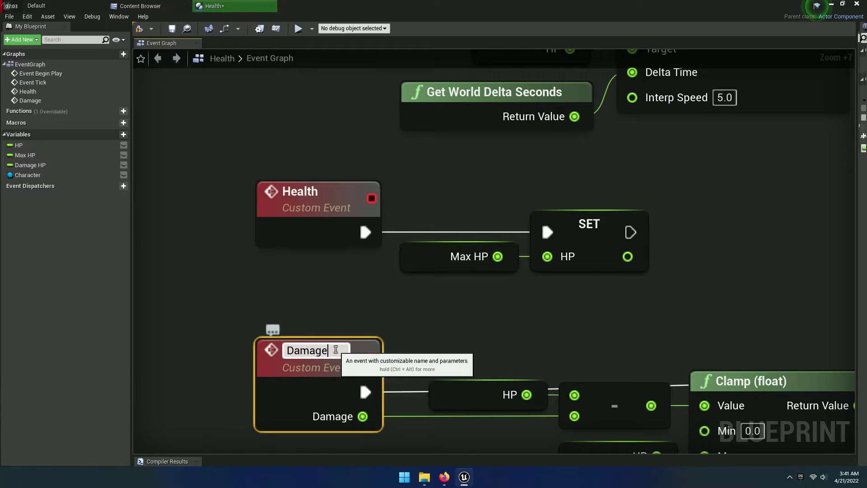
{"action": "left_click", "coordinate": [401, 317]}
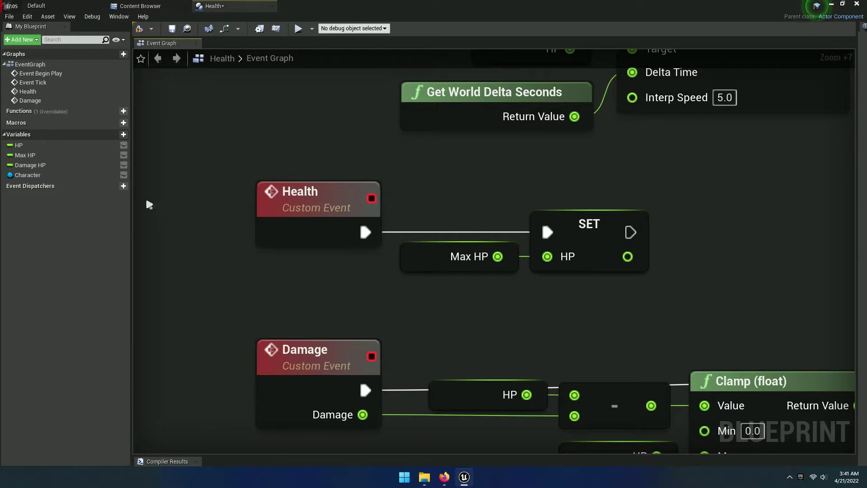
{"action": "double_click", "coordinate": [40, 145]}
{"action": "type", "text": "ealth"}
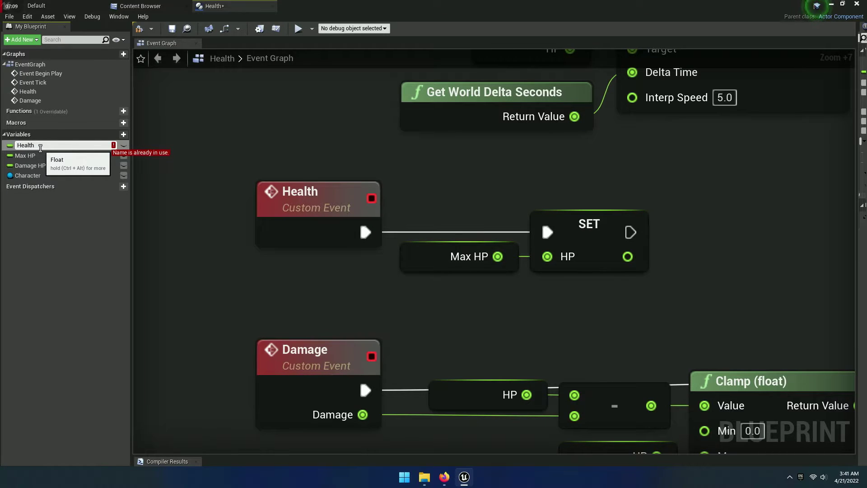
Save the blueprint, then rename HP, Max HP and Damage HP to Health, Max Health and Damage.
{"action": "left_click", "coordinate": [232, 262]}
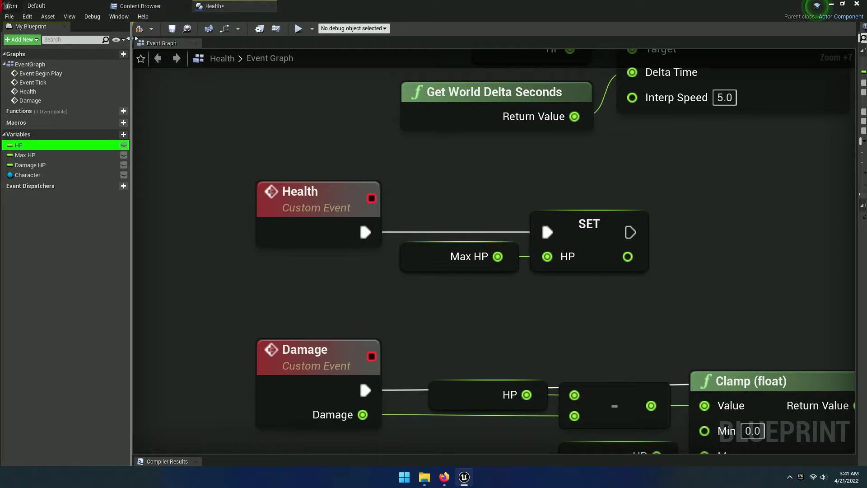
{"action": "left_click", "coordinate": [171, 28]}
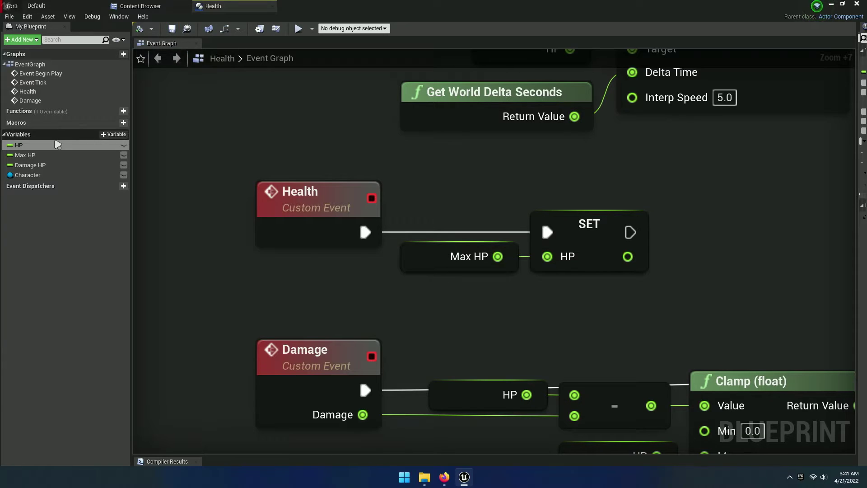
{"action": "double_click", "coordinate": [31, 146]}
{"action": "type", "text": "ealth"}
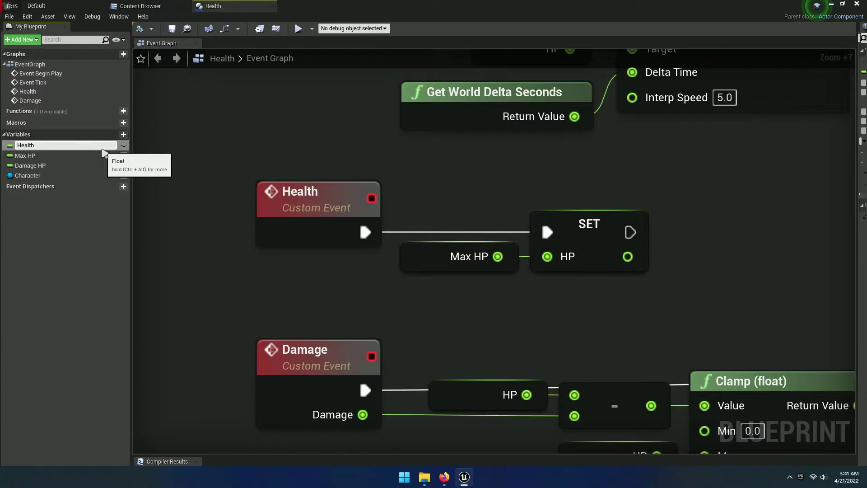
{"action": "key", "text": "Return"}
{"action": "double_click", "coordinate": [95, 155]}
{"action": "type", "text": "ealth"}
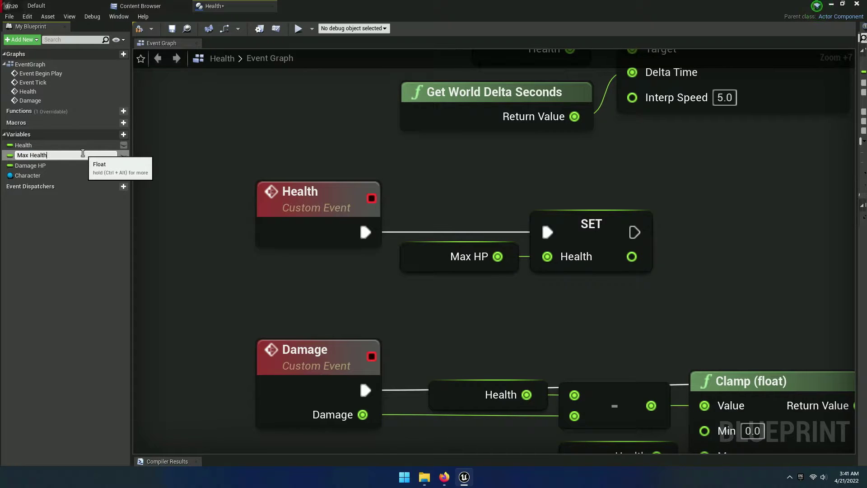
{"action": "key", "text": "Return"}
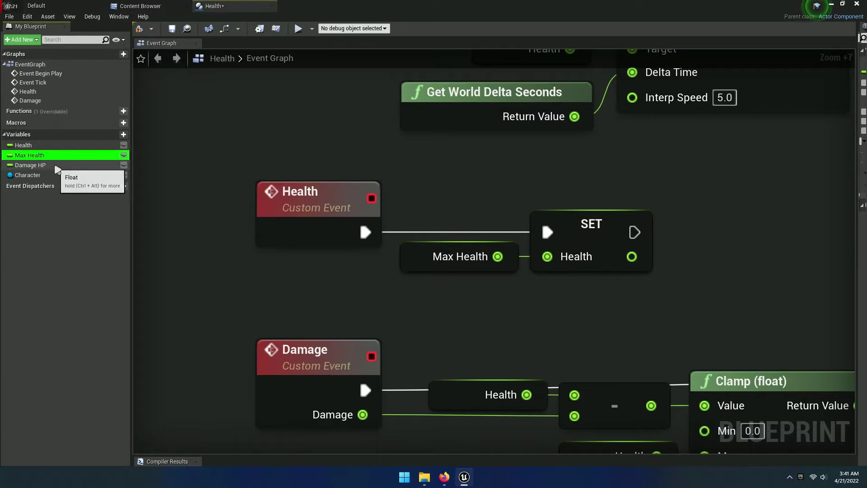
{"action": "left_click", "coordinate": [76, 165]}
{"action": "left_click", "coordinate": [77, 166]}
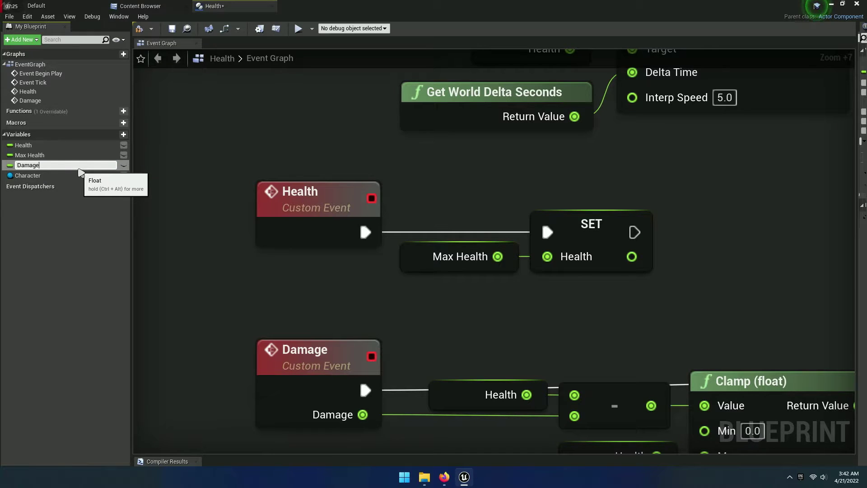
{"action": "key", "text": "Return"}
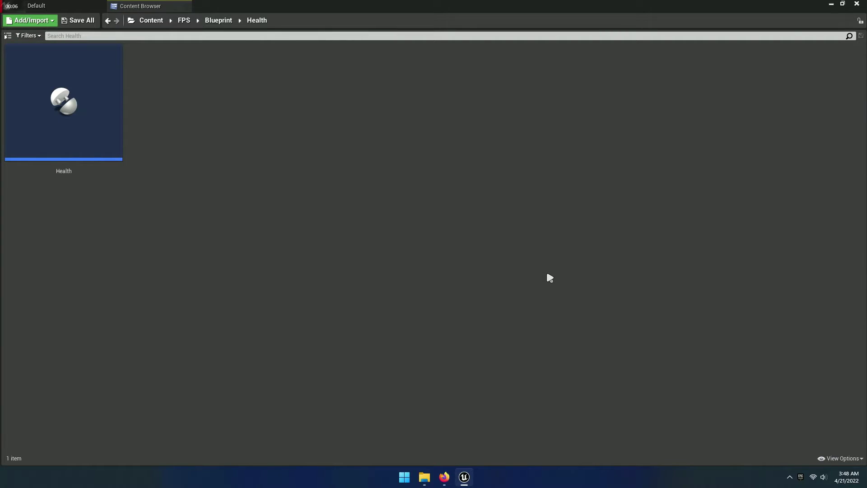
Add a User Interface Widget Blueprint in the Health folder named Health_HUD.
{"action": "right_click", "coordinate": [267, 177]}
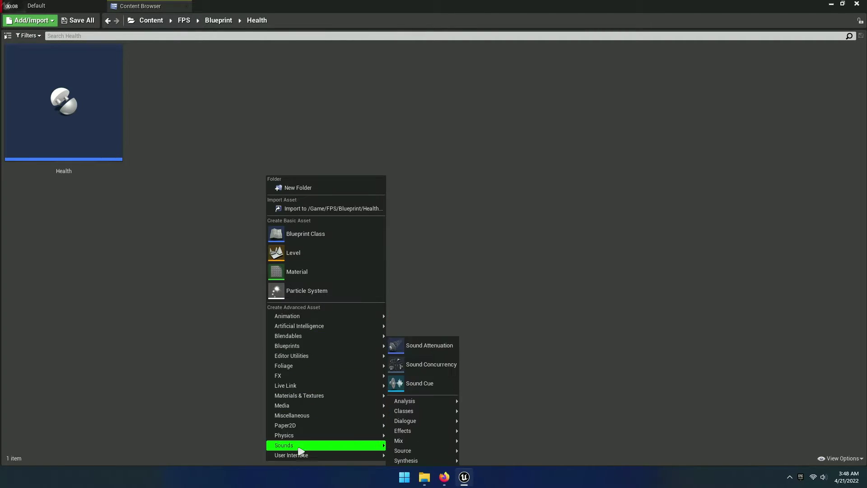
{"action": "mouse_move", "coordinate": [307, 457]}
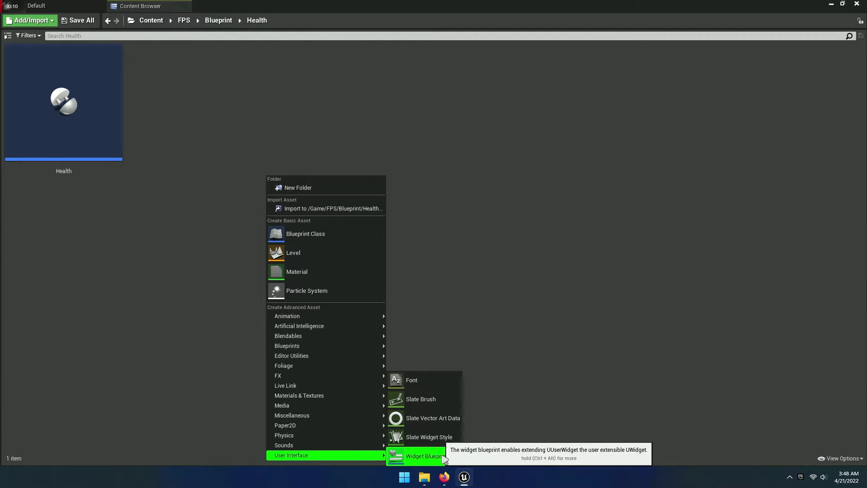
{"action": "left_click", "coordinate": [456, 455]}
{"action": "type", "text": "Heal"}
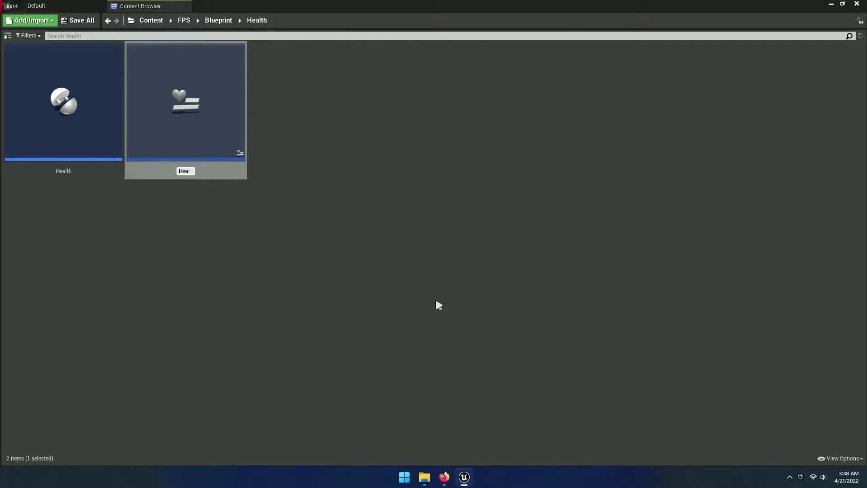
{"action": "type", "text": "th_HUD"}
{"action": "key", "text": "Return"}
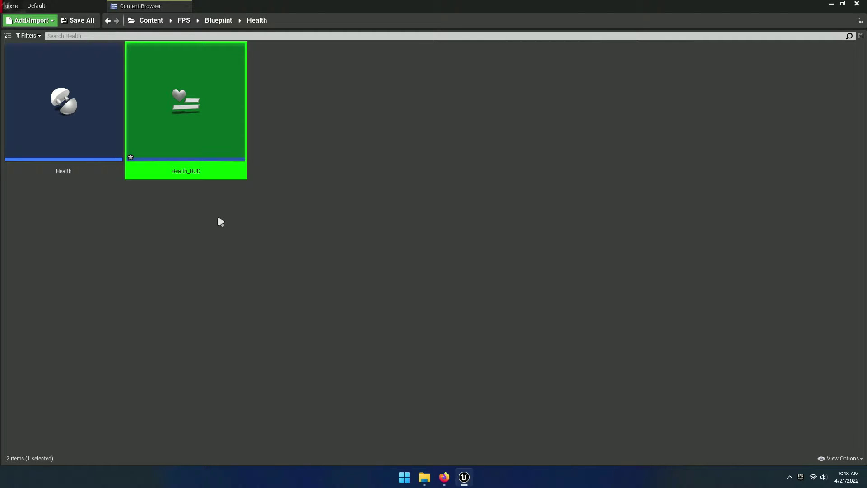
Open Health_HUD and dock its widget editor into the main window.
{"action": "double_click", "coordinate": [192, 155]}
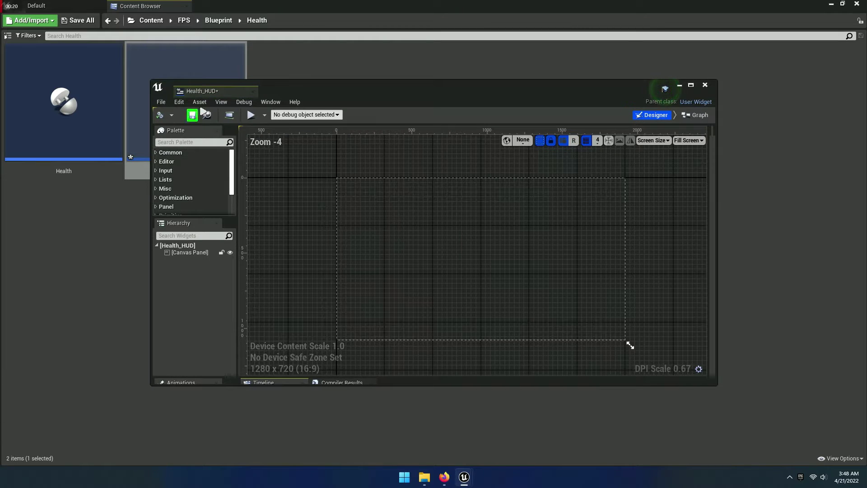
{"action": "left_click_drag", "start_coordinate": [198, 91], "coordinate": [224, 6]}
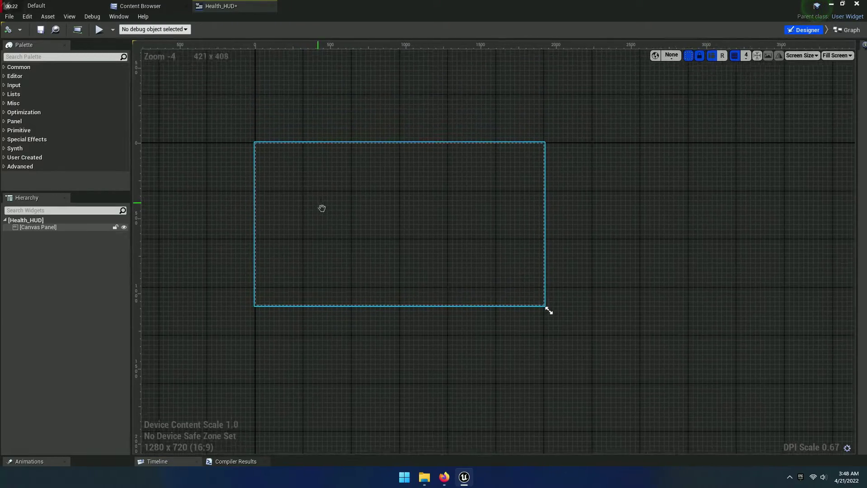
{"action": "right_click_drag", "start_coordinate": [321, 209], "coordinate": [322, 252]}
{"action": "scroll", "coordinate": [398, 248], "scroll_direction": "up", "scroll_amount": 6}
{"action": "scroll", "coordinate": [343, 248], "scroll_direction": "down", "scroll_amount": 3}
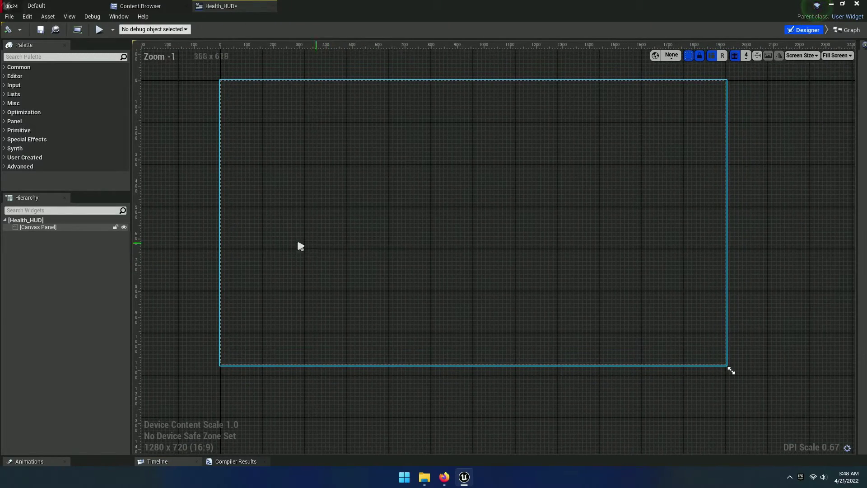
Add a Progress Bar from the Palette to the canvas and name it Damage.
{"action": "left_click", "coordinate": [5, 67]}
{"action": "left_click", "coordinate": [5, 68]}
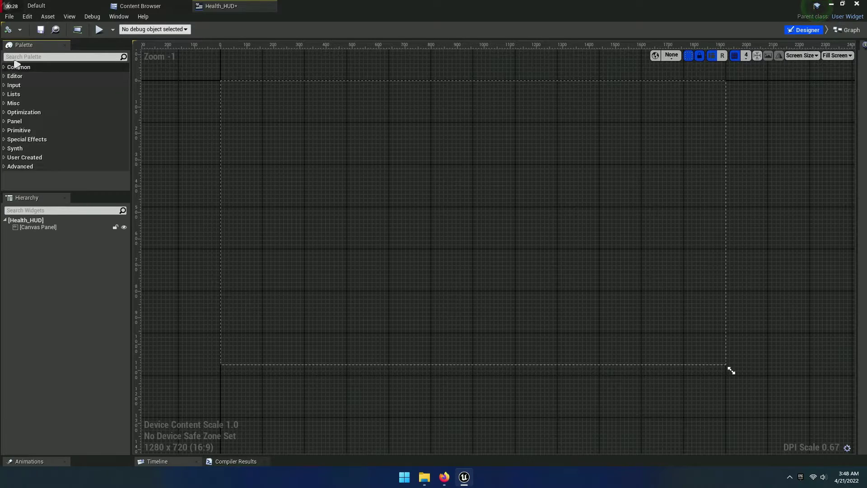
{"action": "left_click", "coordinate": [34, 56]}
{"action": "type", "text": "og"}
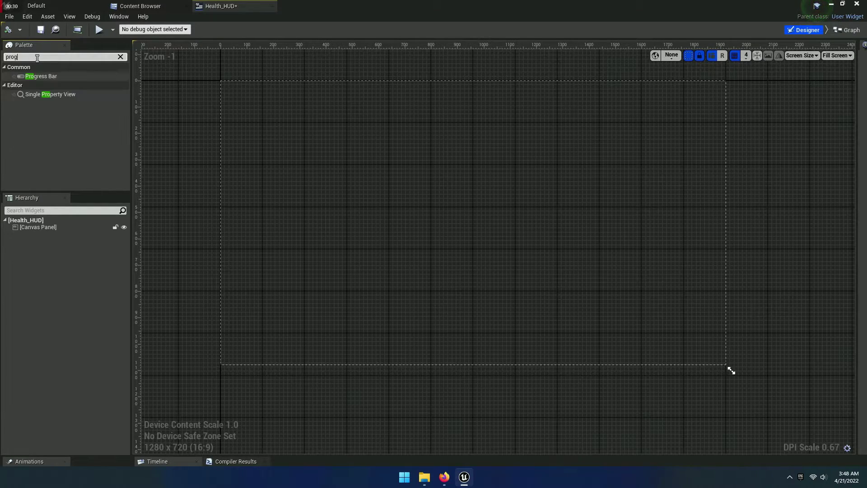
{"action": "type", "text": "ress bar"}
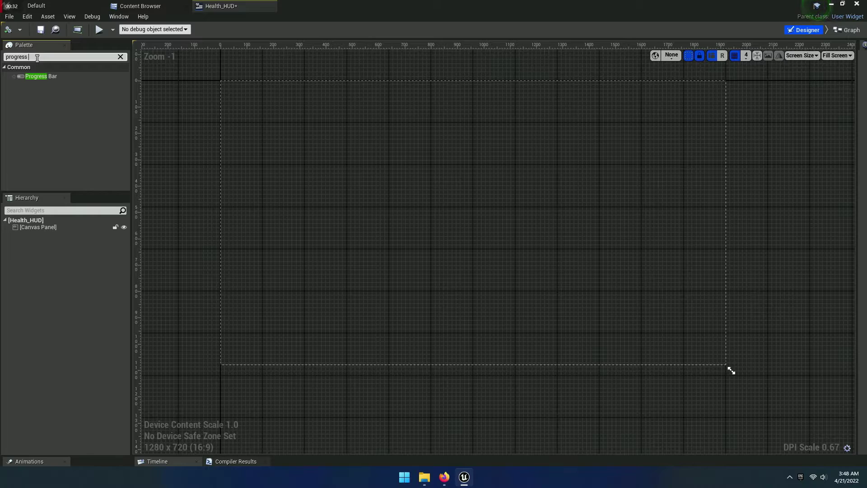
{"action": "left_click_drag", "start_coordinate": [43, 76], "coordinate": [45, 235]}
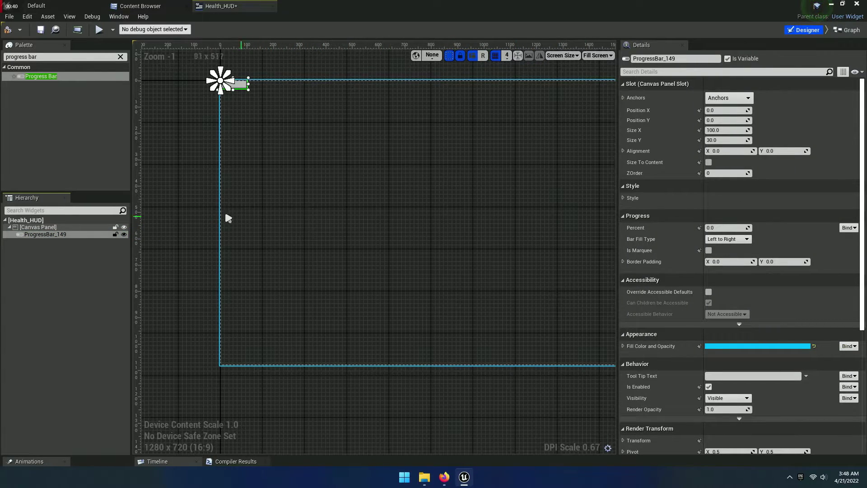
{"action": "double_click", "coordinate": [50, 236]}
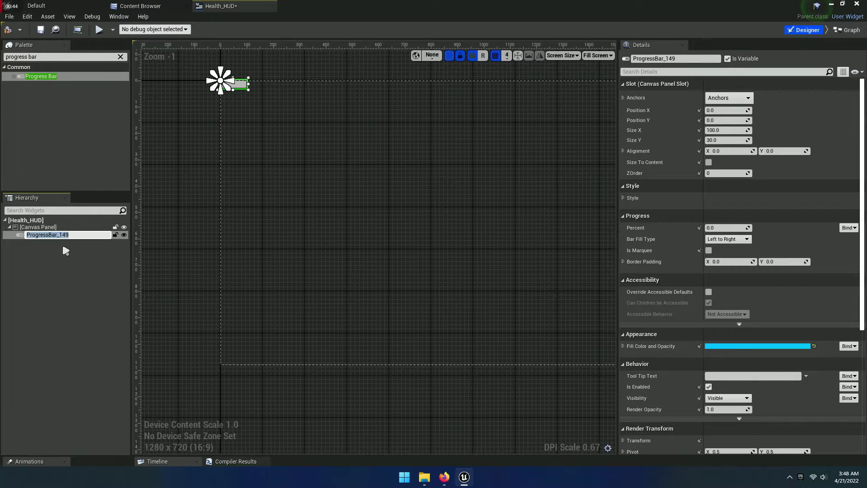
{"action": "type", "text": "Damage"}
{"action": "key", "text": "Return"}
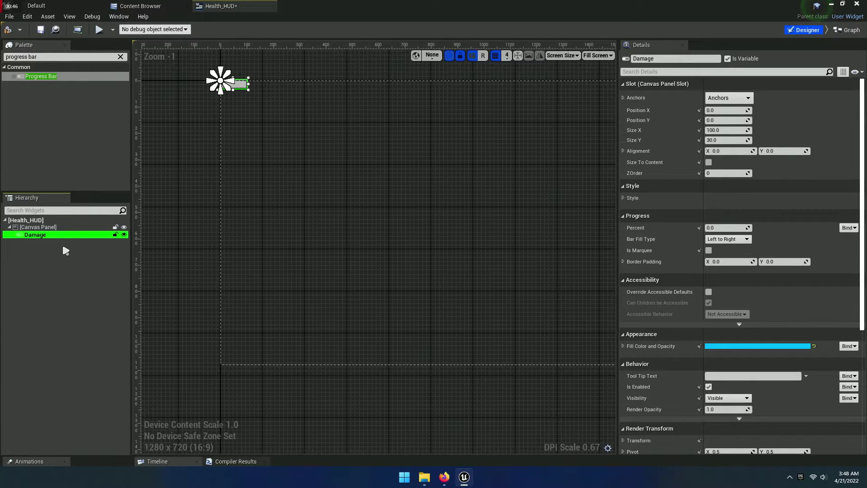
Add a second progress bar named Health, then select the Damage bar.
{"action": "left_click", "coordinate": [56, 249]}
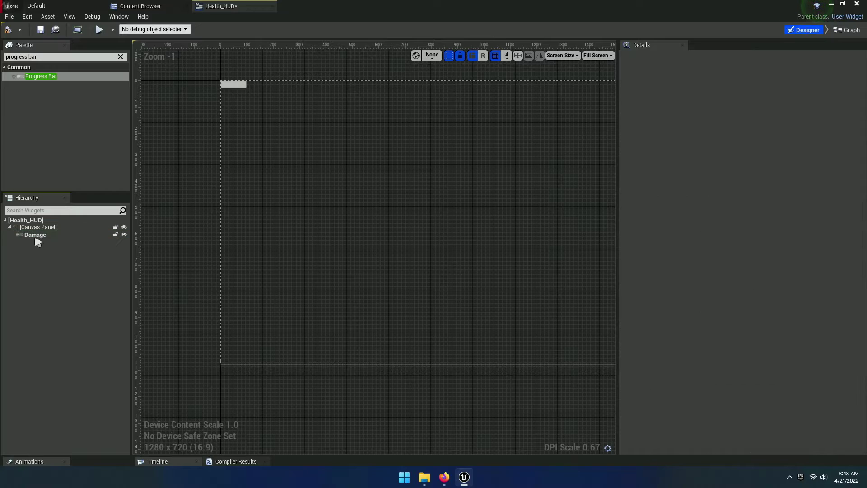
{"action": "left_click_drag", "start_coordinate": [63, 76], "coordinate": [75, 226]}
{"action": "type", "text": "Healt"}
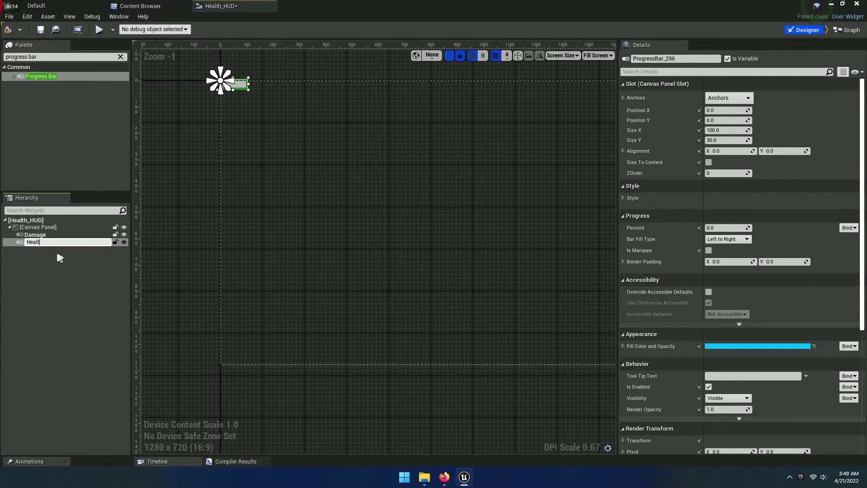
{"action": "type", "text": "h"}
{"action": "key", "text": "Return"}
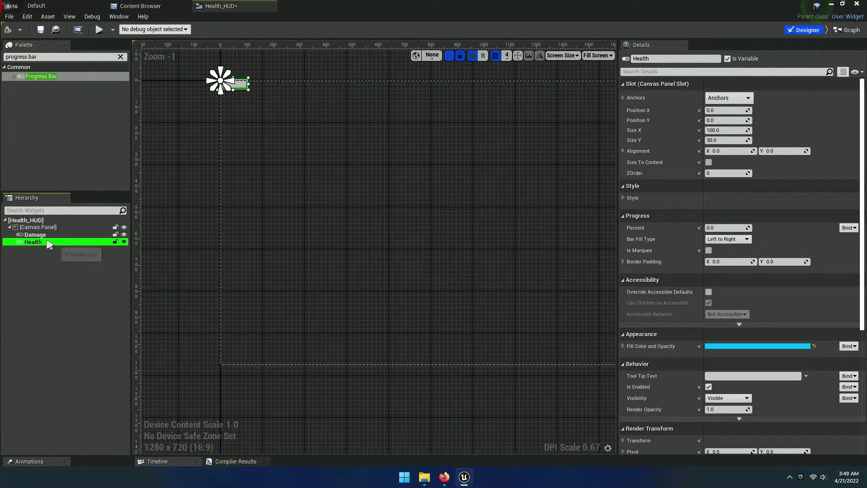
{"action": "left_click", "coordinate": [37, 234]}
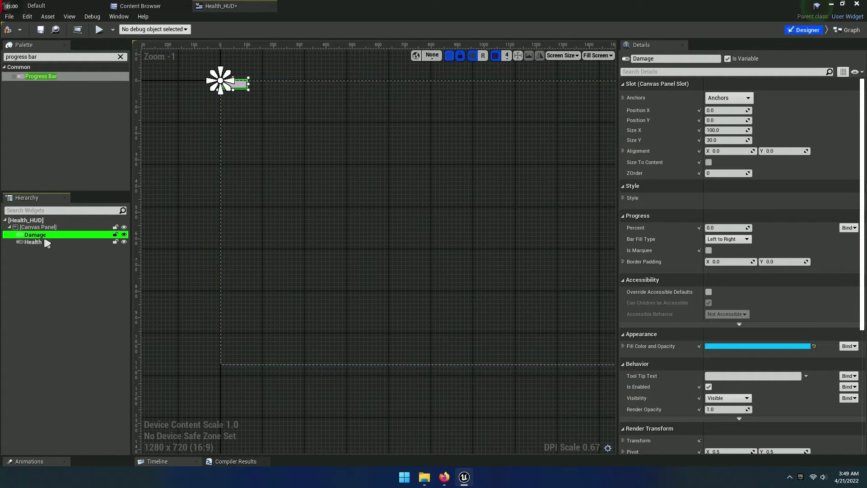
Anchor the Damage bar to the screen centre with its position reset to 0, 0.
{"action": "left_click", "coordinate": [77, 252]}
{"action": "left_click", "coordinate": [46, 235]}
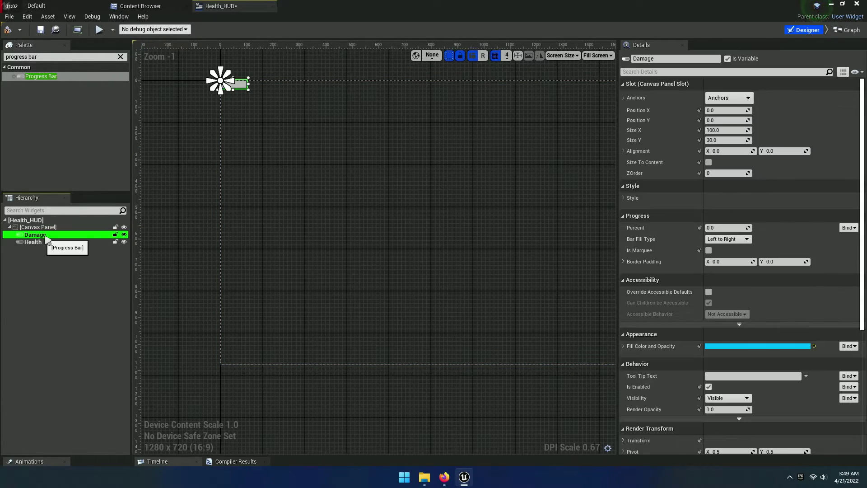
{"action": "left_click", "coordinate": [728, 98]}
{"action": "left_click", "coordinate": [753, 153]}
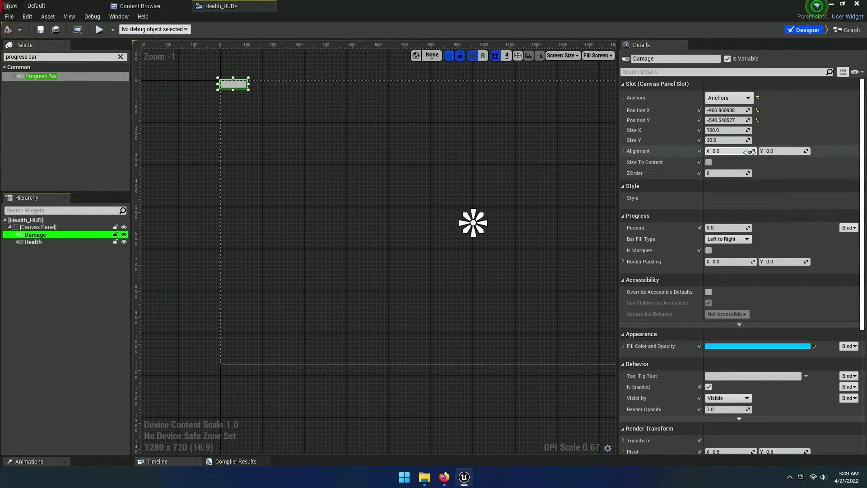
{"action": "left_click", "coordinate": [757, 121]}
{"action": "left_click", "coordinate": [757, 110]}
{"action": "type", "text": "3"}
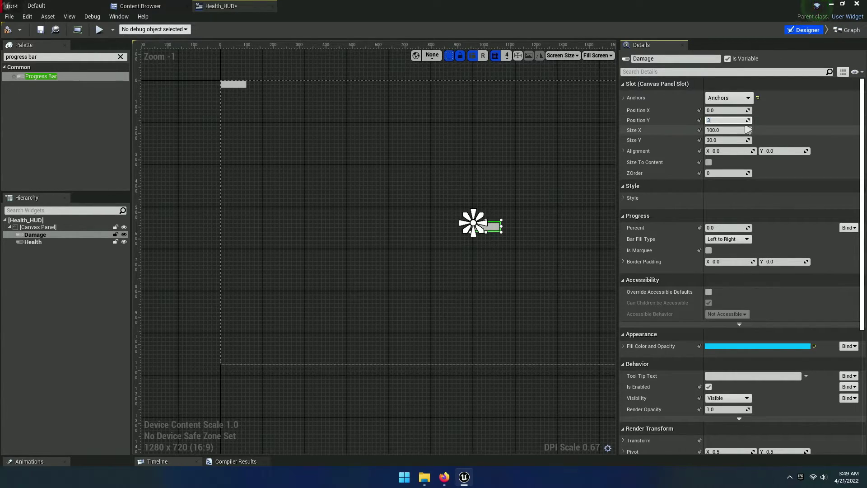
Set the Damage bar's Position Y to 300, size 400×50 and alignment 0.5, 0.5.
{"action": "type", "text": "00"}
{"action": "key", "text": "Tab"}
{"action": "type", "text": "400"}
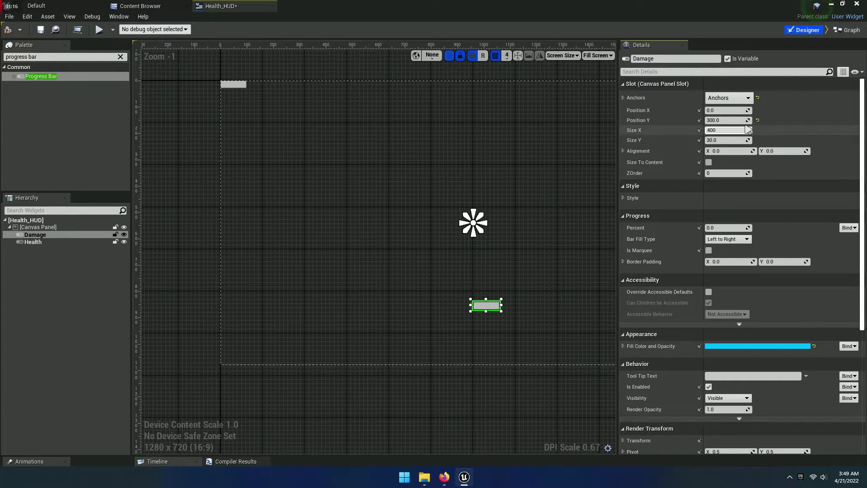
{"action": "key", "text": "Tab"}
{"action": "key", "text": "Return"}
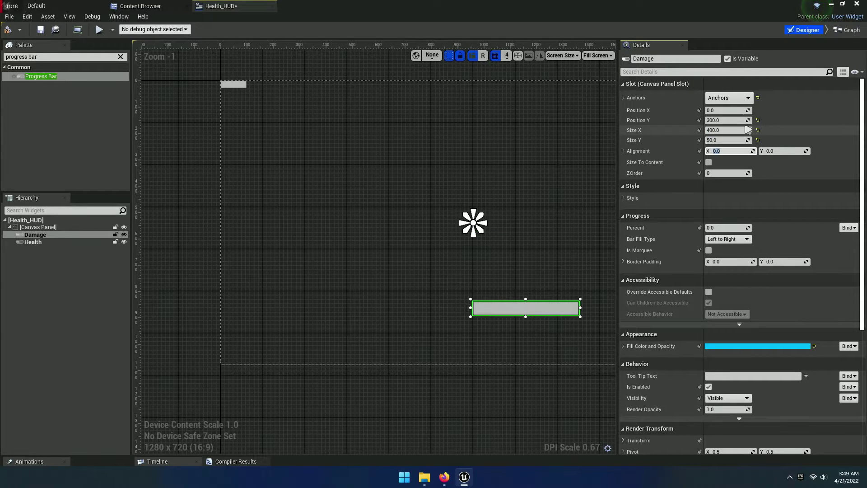
{"action": "right_click_drag", "start_coordinate": [407, 266], "coordinate": [310, 234]}
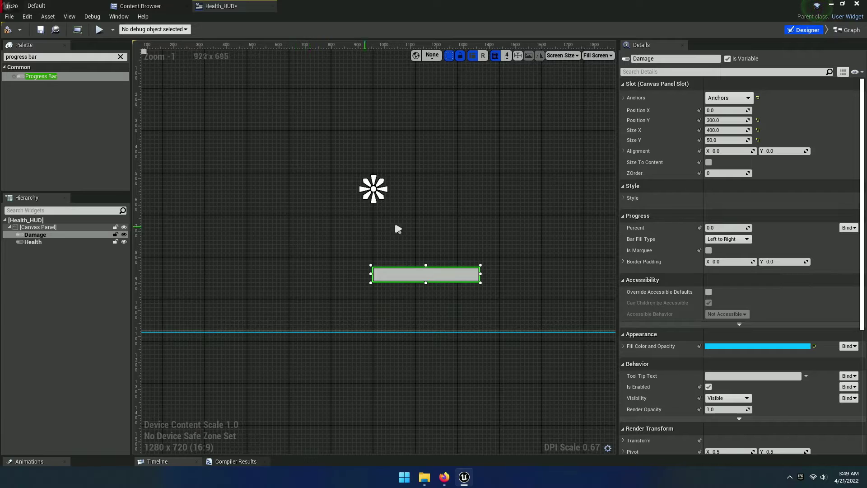
{"action": "left_click", "coordinate": [736, 151]}
{"action": "type", "text": "0.5"}
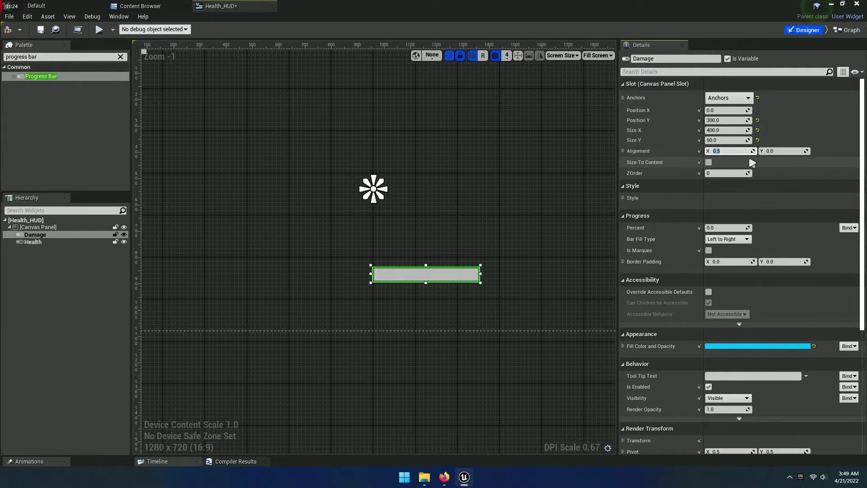
{"action": "key", "text": "Tab"}
{"action": "type", "text": "0.5"}
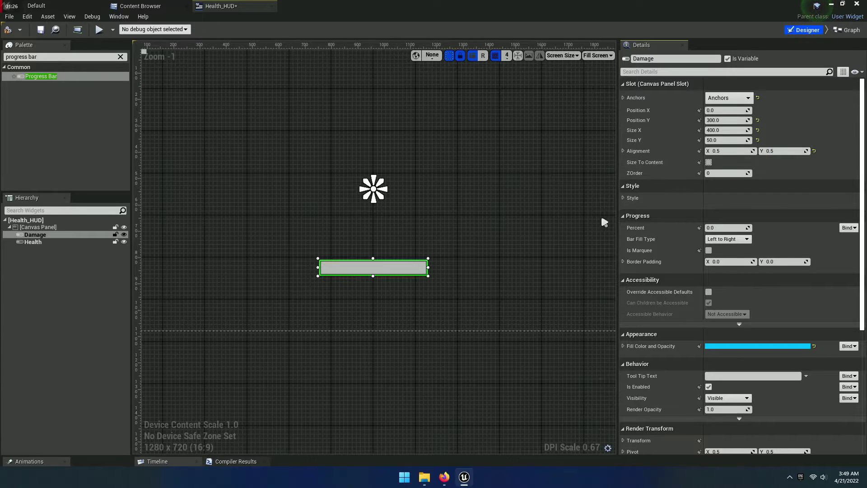
{"action": "right_click_drag", "start_coordinate": [523, 265], "coordinate": [533, 226]}
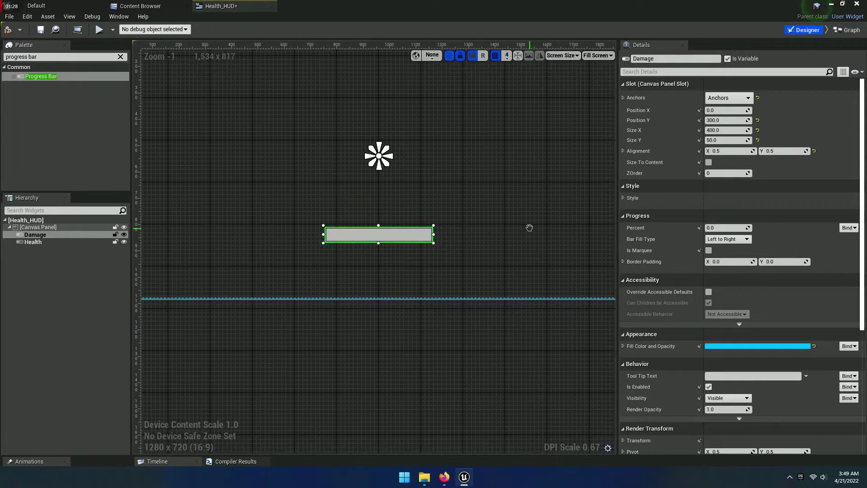
{"action": "left_click", "coordinate": [624, 198]}
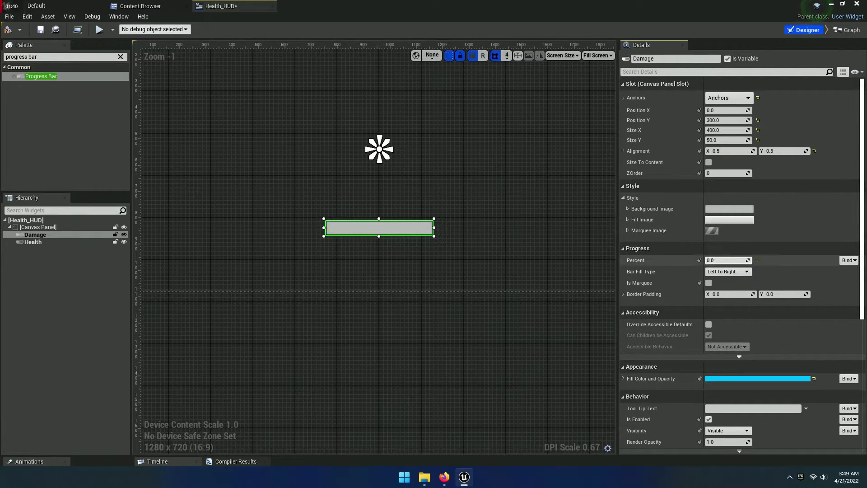
Preview the bar partly filled and expand its Background Image style settings.
{"action": "left_click_drag", "start_coordinate": [725, 260], "coordinate": [767, 260]}
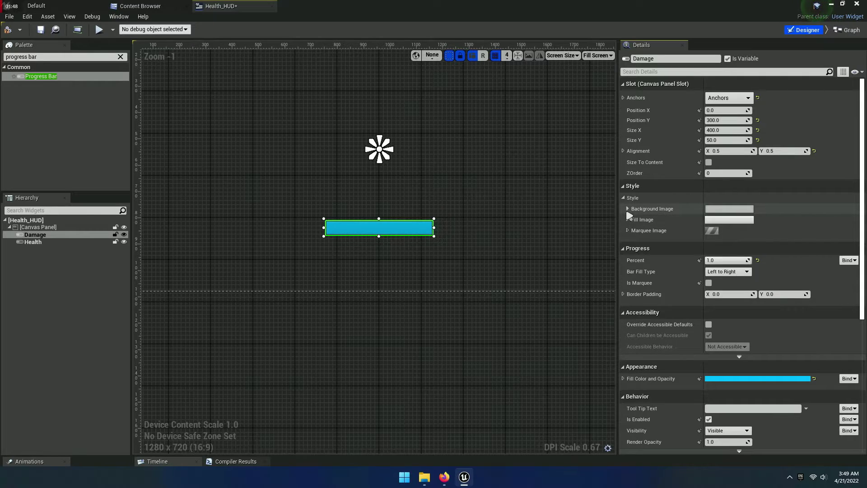
{"action": "left_click", "coordinate": [628, 209]}
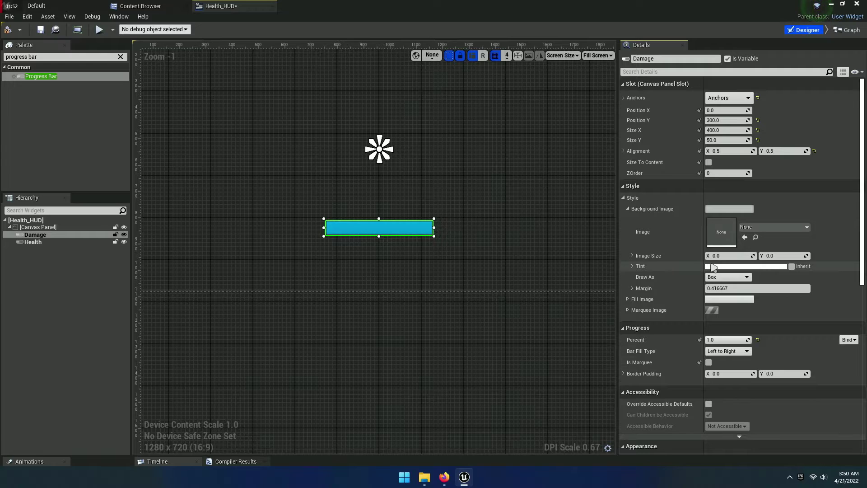
{"action": "left_click", "coordinate": [727, 268]}
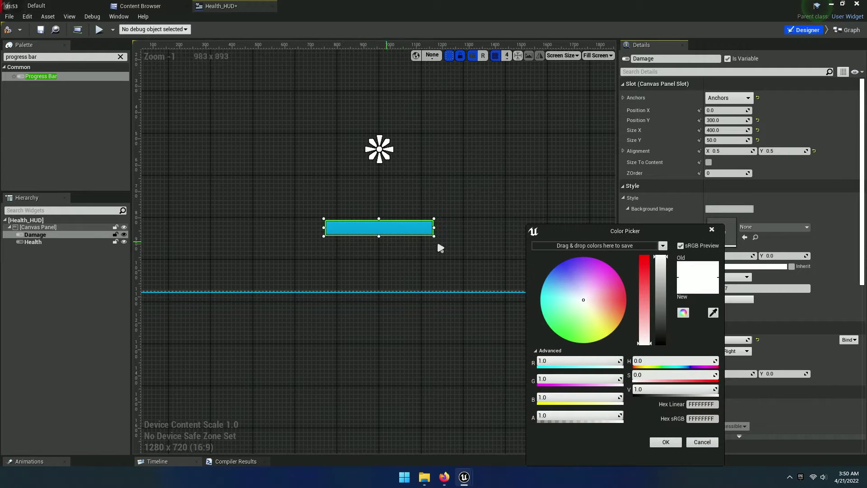
{"action": "left_click", "coordinate": [712, 230]}
{"action": "scroll", "coordinate": [406, 248], "scroll_direction": "up", "scroll_amount": 5}
{"action": "scroll", "coordinate": [449, 282], "scroll_direction": "up", "scroll_amount": 2}
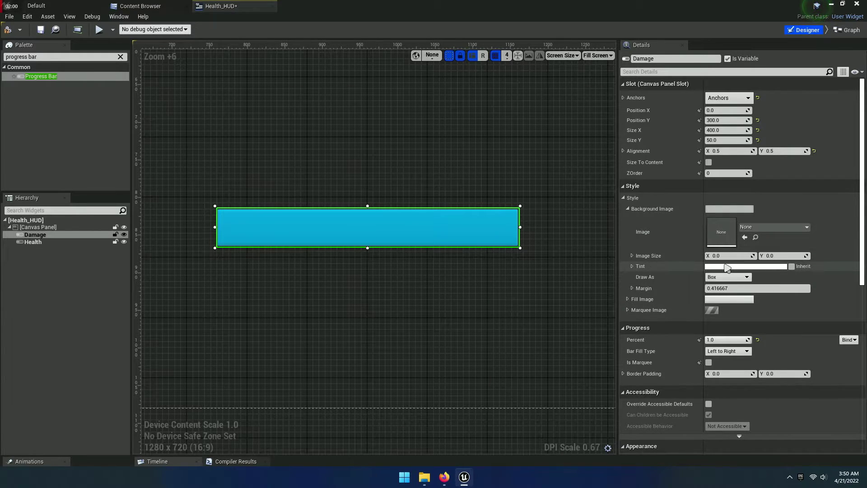
Tint the background black at 0.5 alpha and set Percent to about 0.85.
{"action": "left_click", "coordinate": [723, 267]}
{"action": "left_click_drag", "start_coordinate": [660, 237], "coordinate": [643, 161]}
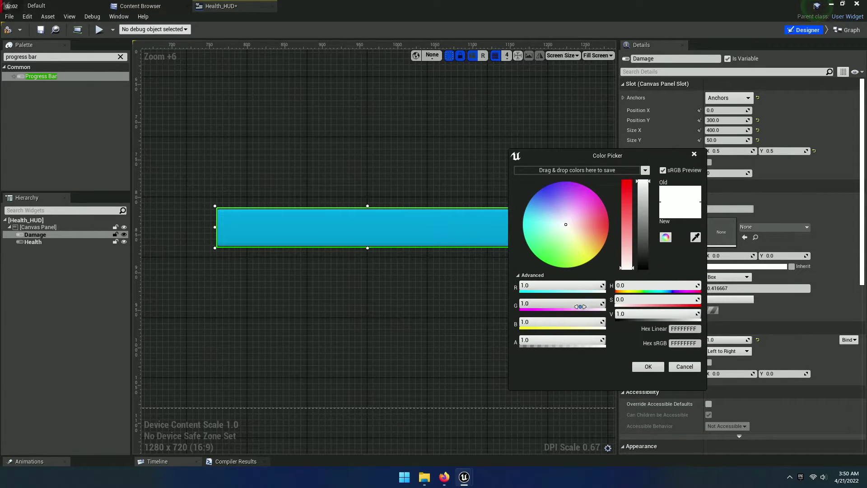
{"action": "left_click", "coordinate": [643, 268]}
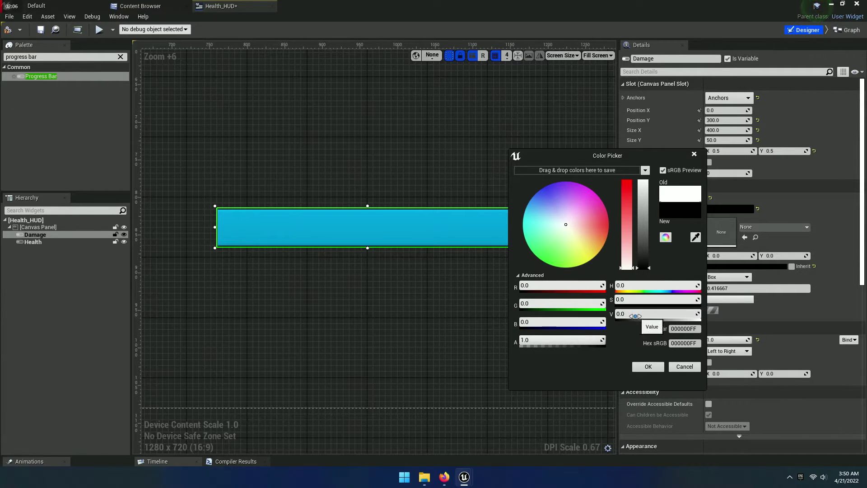
{"action": "left_click", "coordinate": [554, 340]}
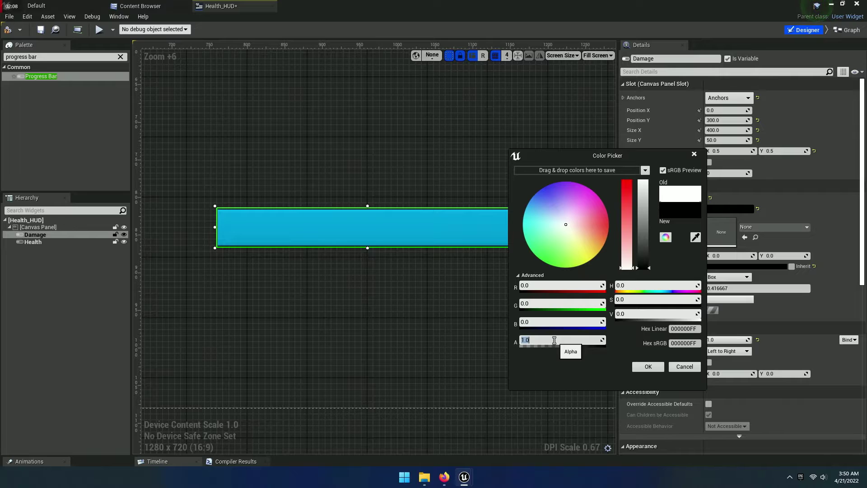
{"action": "type", "text": "0.5"}
{"action": "key", "text": "Tab"}
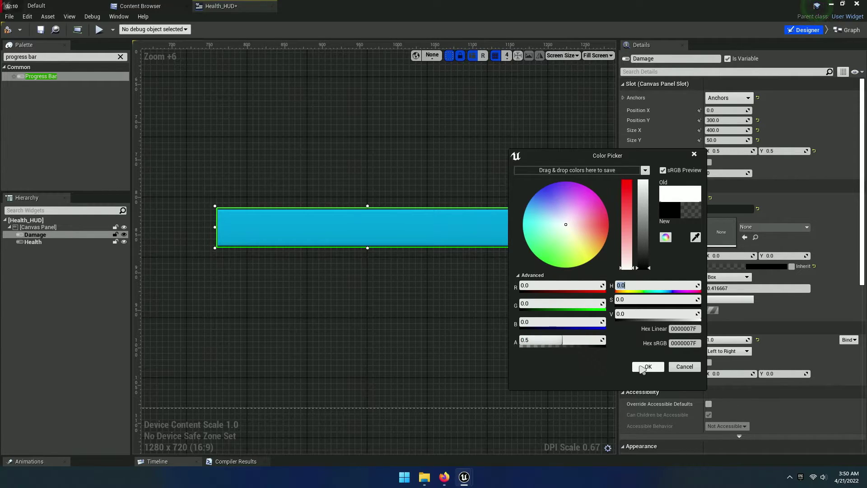
{"action": "left_click", "coordinate": [648, 367]}
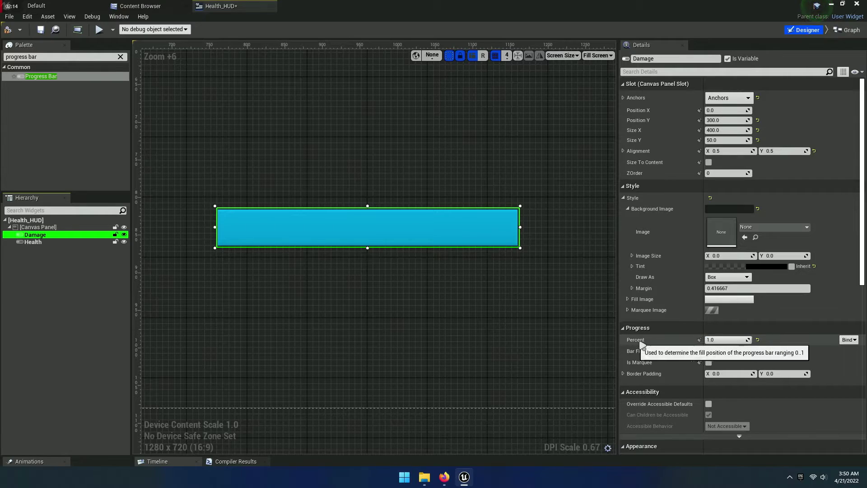
{"action": "left_click_drag", "start_coordinate": [721, 342], "coordinate": [704, 342]}
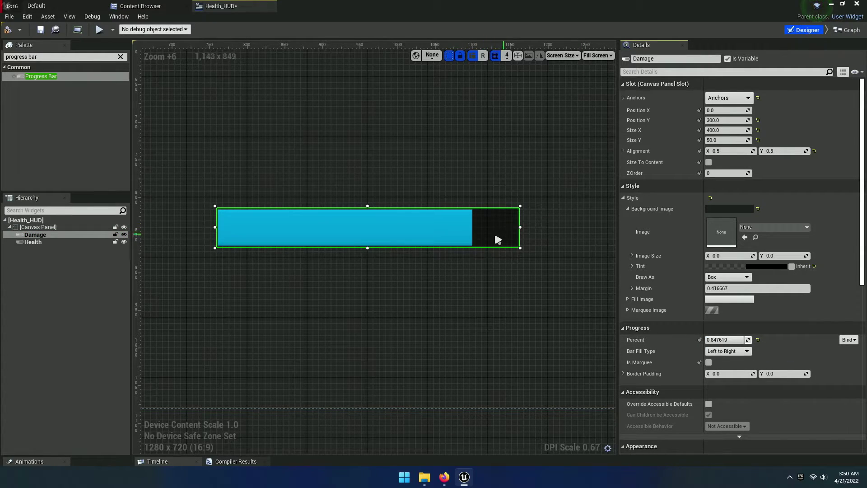
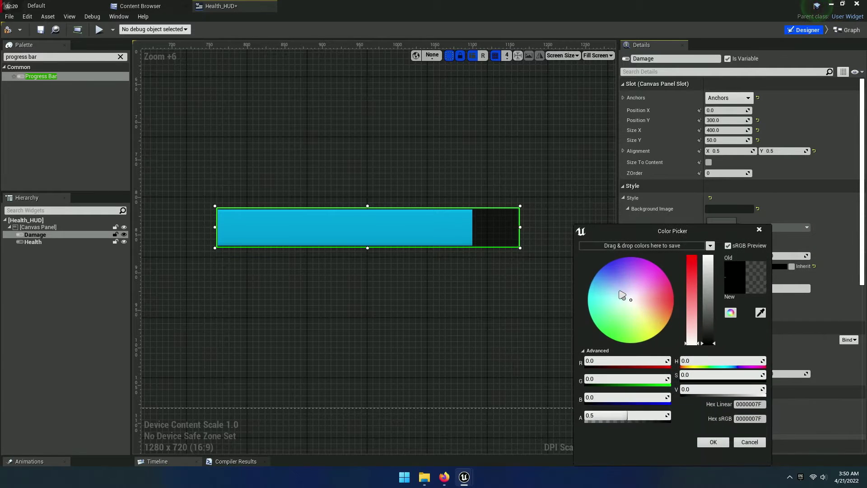
Discard the trial hue change to the background tint colour.
{"action": "left_click_drag", "start_coordinate": [722, 361], "coordinate": [720, 365]}
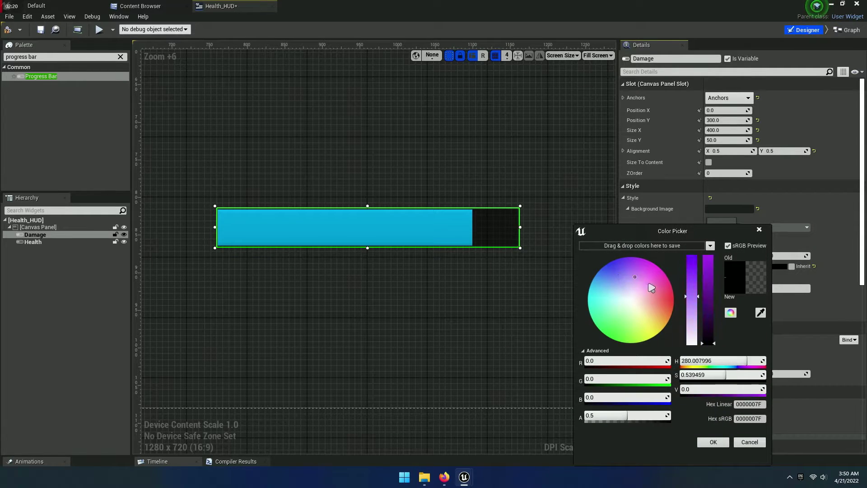
{"action": "left_click", "coordinate": [756, 443]}
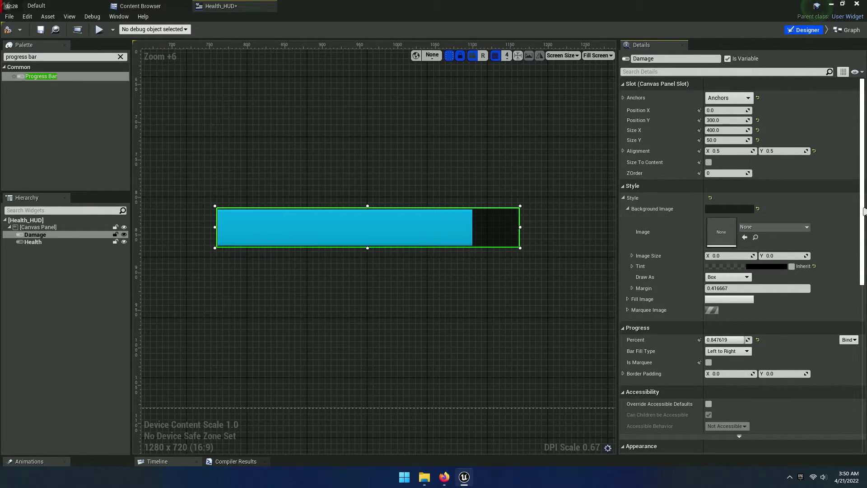
{"action": "mouse_move", "coordinate": [864, 212]}
{"action": "left_mouse_down"}
{"action": "mouse_move", "coordinate": [865, 315]}
{"action": "mouse_move", "coordinate": [866, 306]}
{"action": "left_mouse_up"}
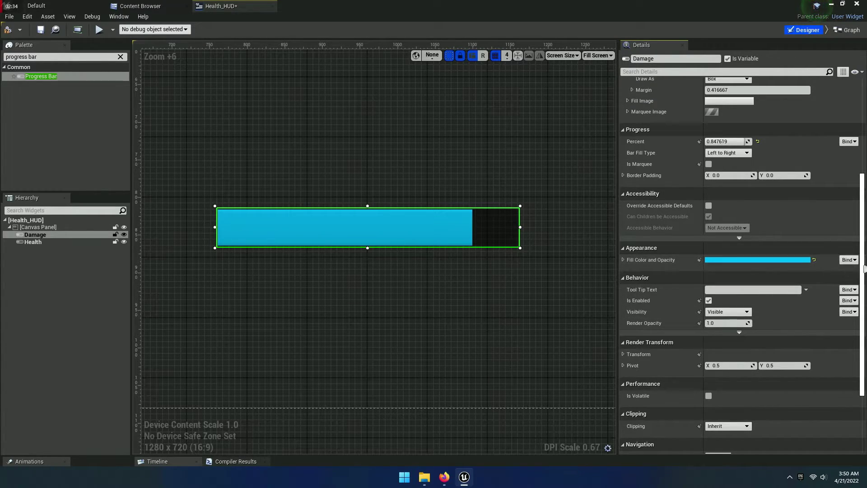
Set the Damage bar's fill colour to light pink with hue 0 and saturation 0.5.
{"action": "left_click", "coordinate": [782, 260]}
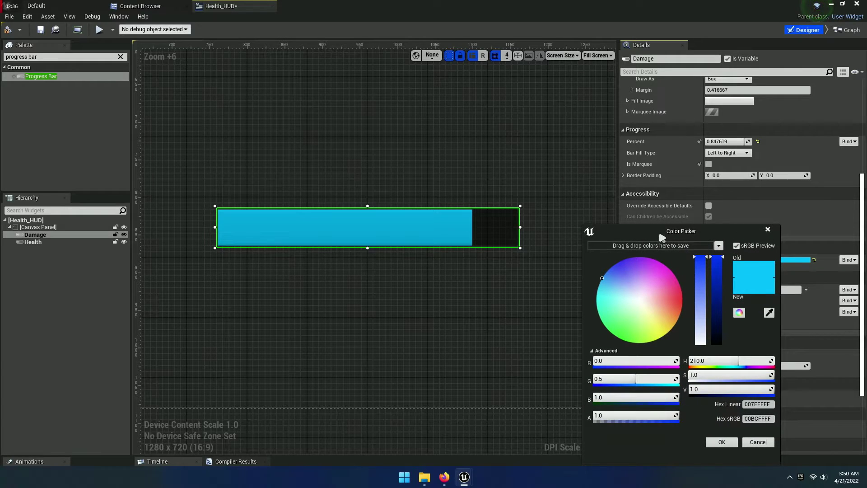
{"action": "left_click_drag", "start_coordinate": [662, 238], "coordinate": [487, 231]}
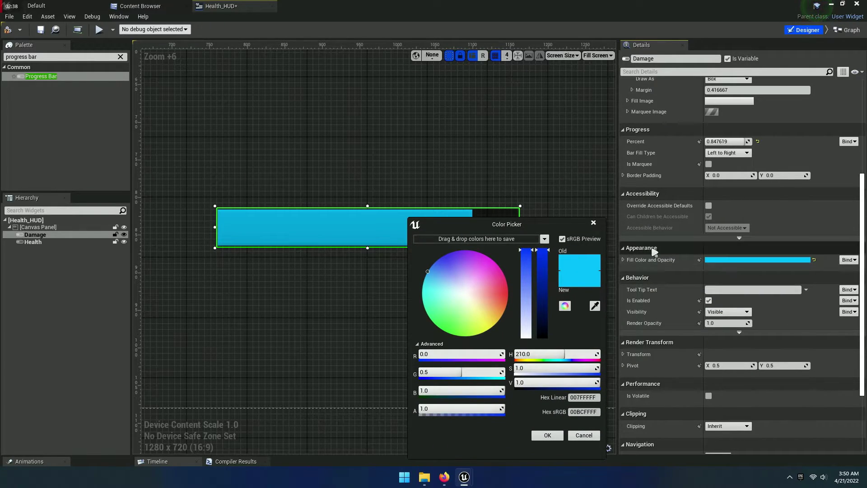
{"action": "left_click_drag", "start_coordinate": [512, 232], "coordinate": [599, 156]}
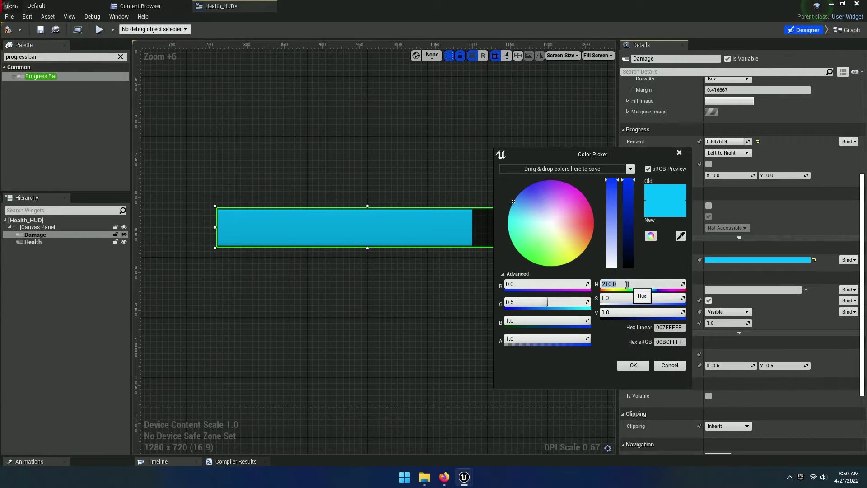
{"action": "type", "text": "0"}
{"action": "key", "text": "Tab"}
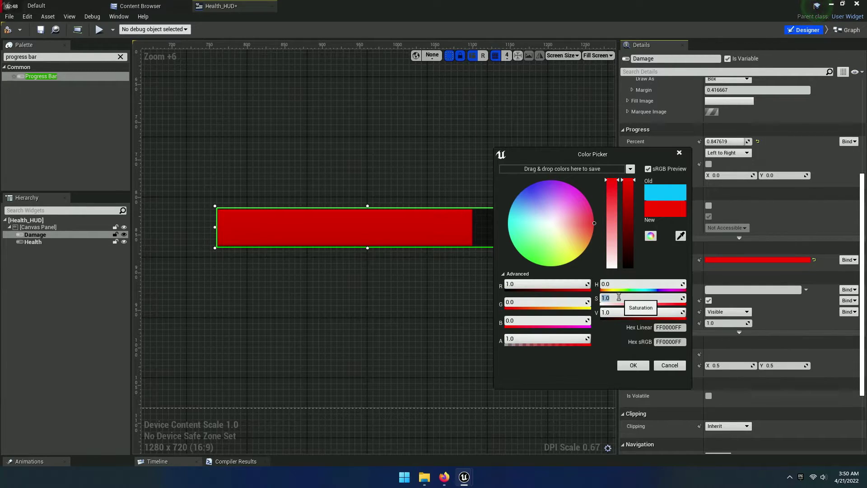
{"action": "type", "text": "0.5"}
{"action": "key", "text": "Tab"}
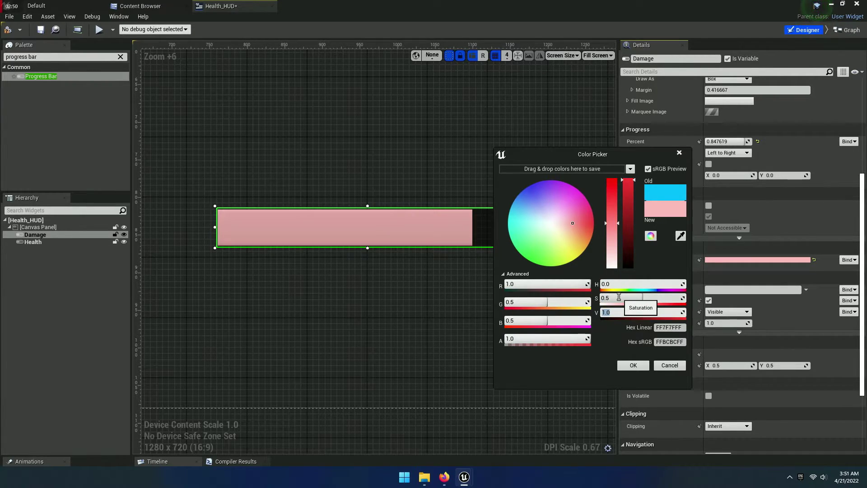
{"action": "left_click", "coordinate": [633, 365]}
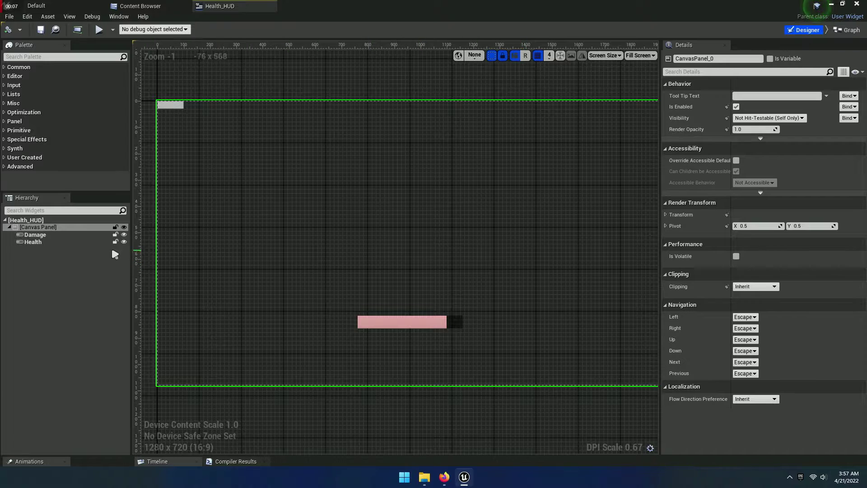
Anchor the Health bar to the screen centre after checking the Damage bar's values.
{"action": "left_click", "coordinate": [46, 242]}
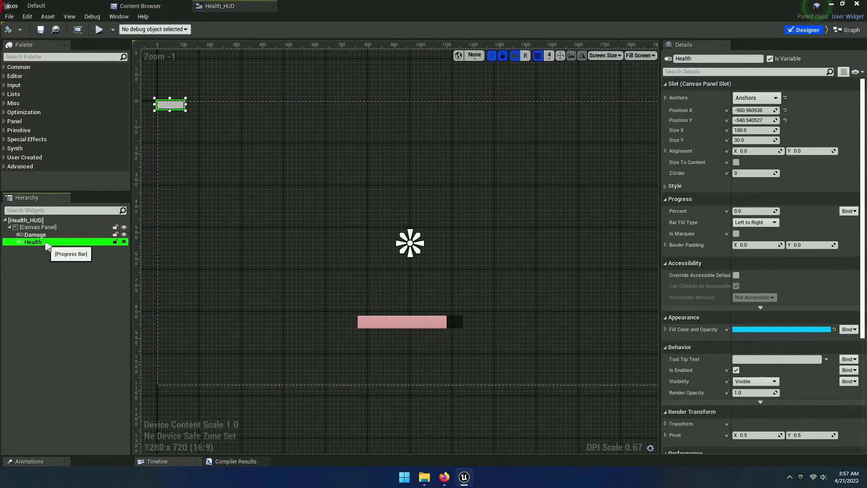
{"action": "left_click", "coordinate": [757, 101]}
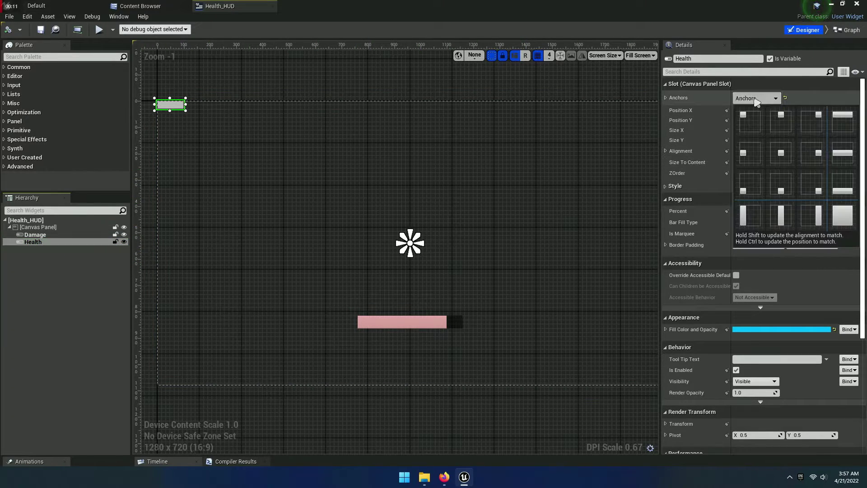
{"action": "left_click", "coordinate": [786, 157]}
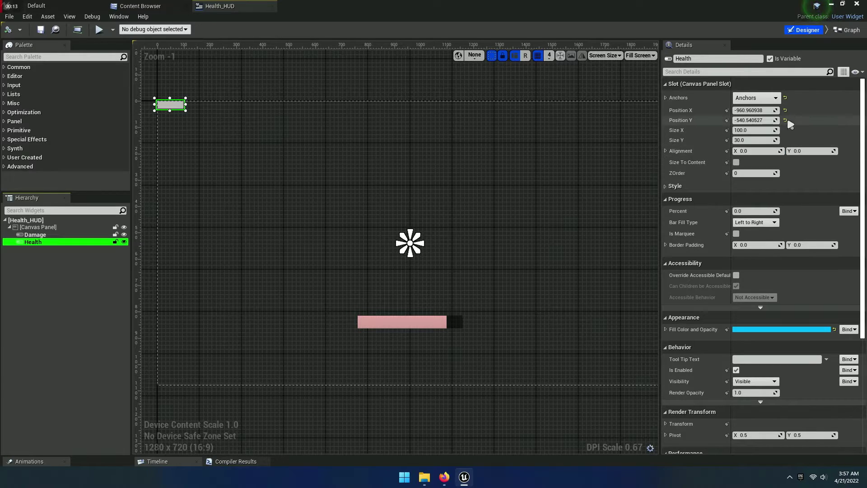
{"action": "scroll", "coordinate": [470, 285], "scroll_direction": "up", "scroll_amount": 1}
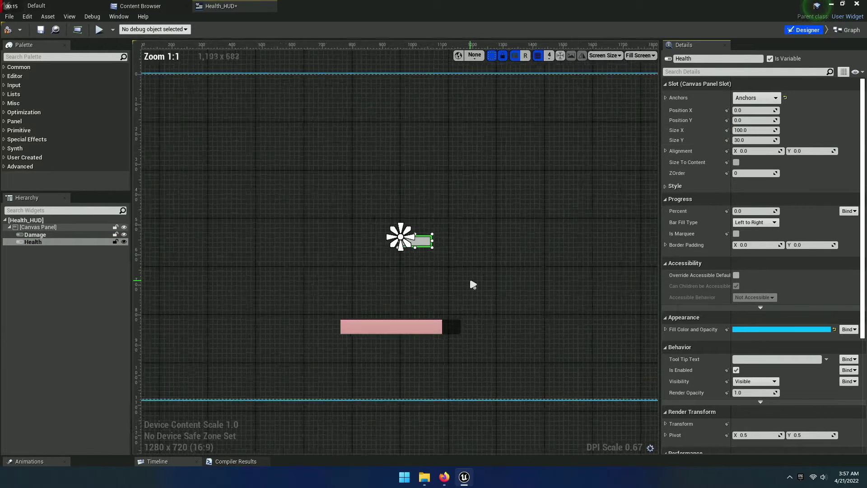
{"action": "scroll", "coordinate": [505, 246], "scroll_direction": "up", "scroll_amount": 3}
{"action": "left_click", "coordinate": [50, 234]}
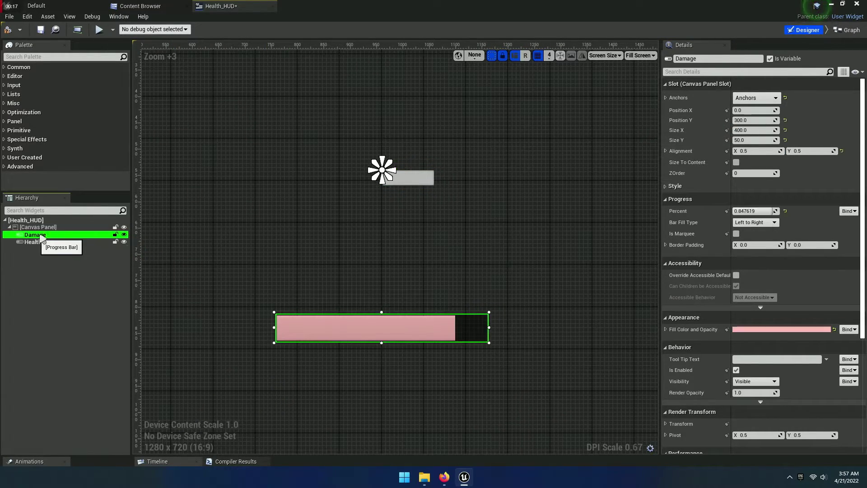
{"action": "right_click", "coordinate": [703, 121]}
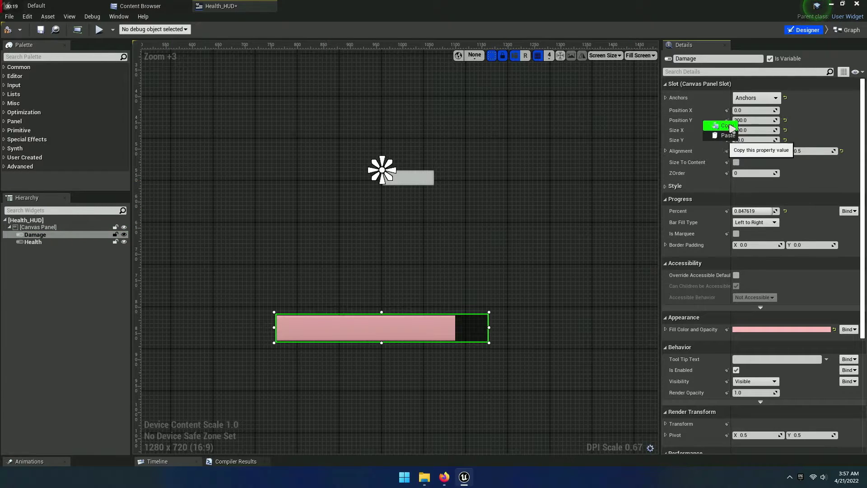
{"action": "left_click", "coordinate": [33, 241]}
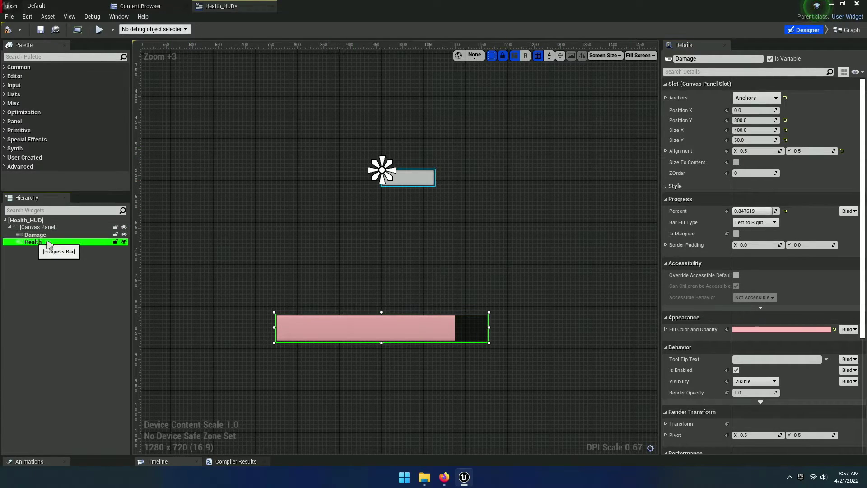
{"action": "left_click", "coordinate": [695, 110]}
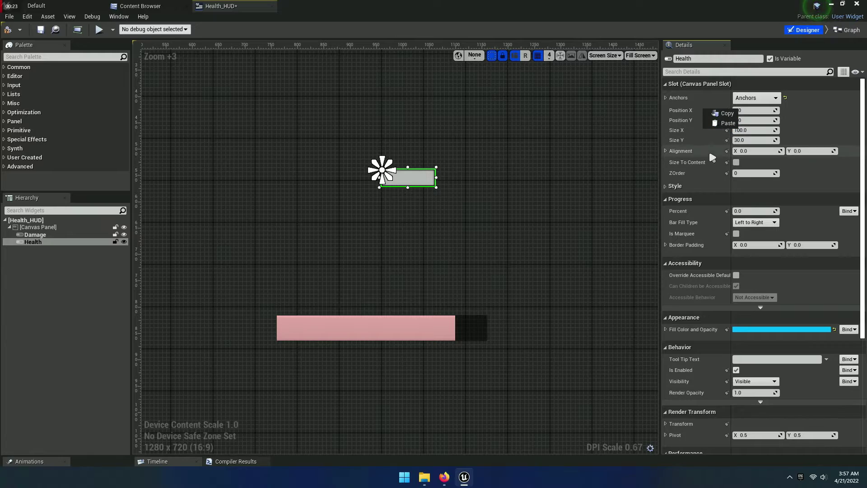
{"action": "left_click", "coordinate": [42, 248]}
{"action": "left_click", "coordinate": [41, 245]}
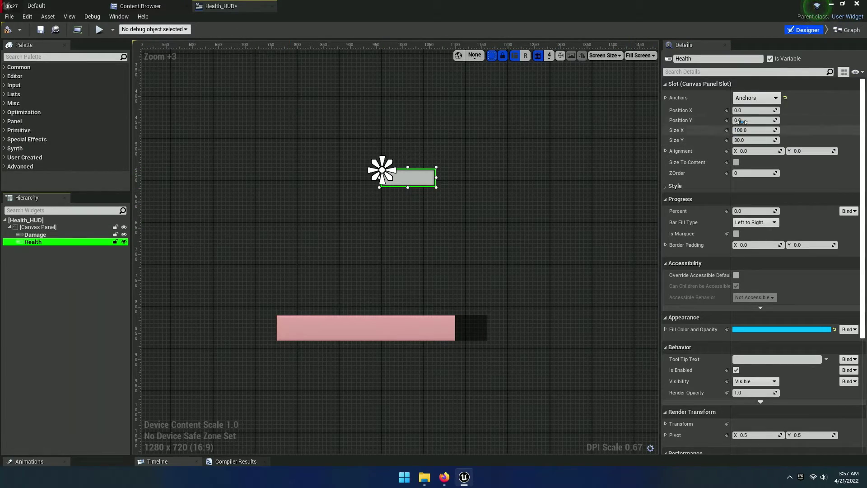
Give the Health bar Position Y 300, size 400×50 and alignment 0.5, 0.5.
{"action": "left_click", "coordinate": [828, 121]}
{"action": "type", "text": "300"}
{"action": "key", "text": "Tab"}
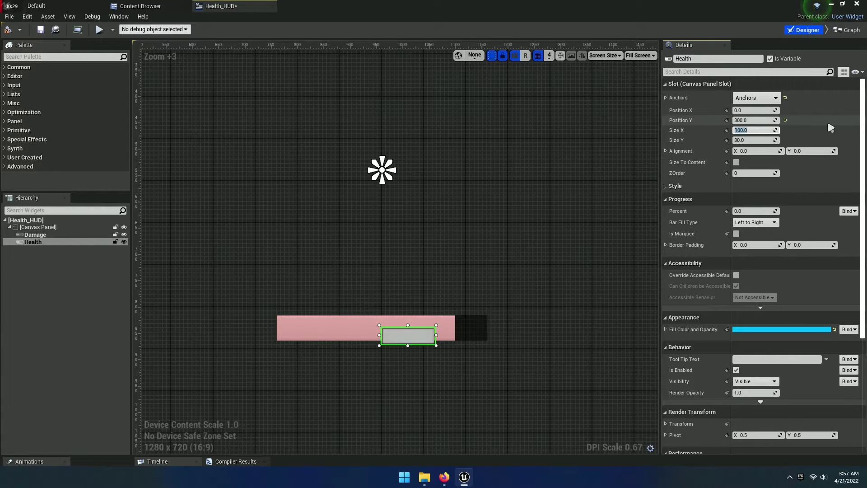
{"action": "type", "text": "400"}
{"action": "key", "text": "Tab"}
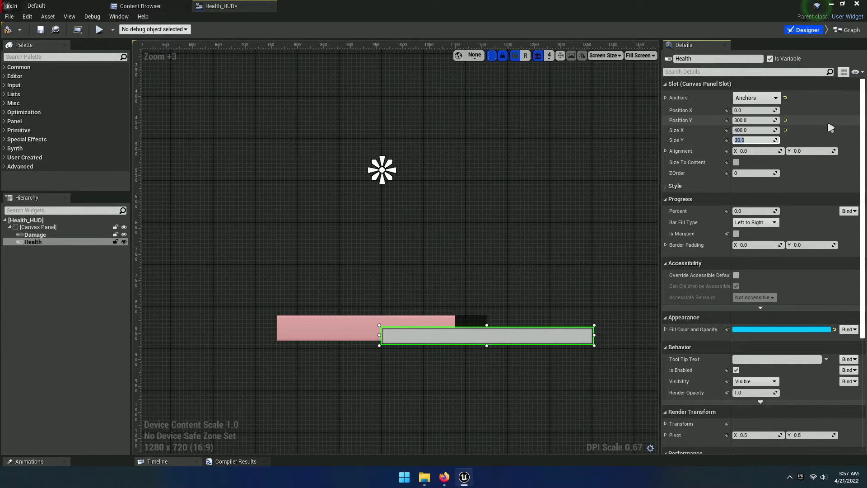
{"action": "type", "text": "50"}
{"action": "key", "text": "Tab"}
{"action": "type", "text": "0.5"}
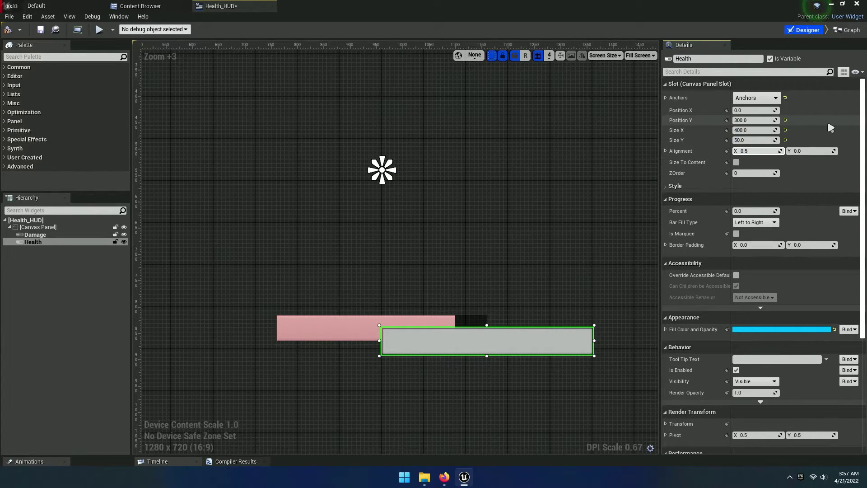
{"action": "key", "text": "Tab"}
{"action": "type", "text": "0.5"}
{"action": "key", "text": "Tab"}
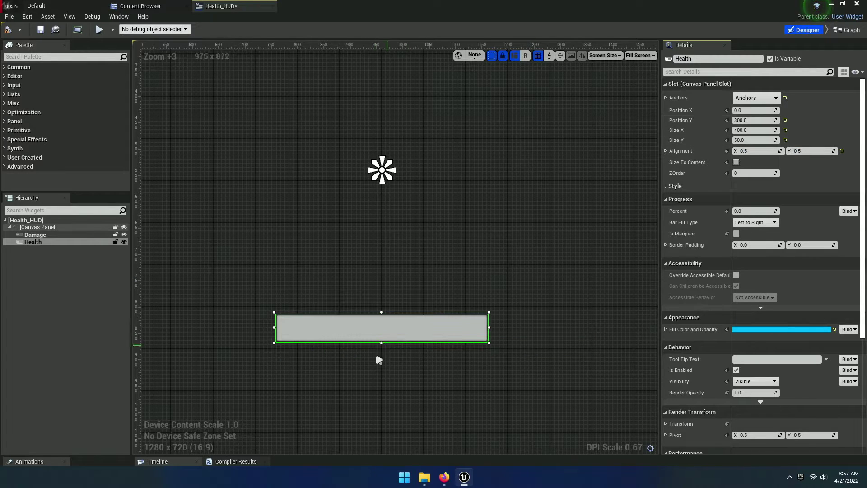
{"action": "scroll", "coordinate": [379, 360], "scroll_direction": "up", "scroll_amount": 3}
Set the Health bar's Background Image tint alpha to 0.0 so it is fully transparent.
{"action": "scroll", "coordinate": [379, 361], "scroll_direction": "up", "scroll_amount": 3}
{"action": "right_click_drag", "start_coordinate": [382, 365], "coordinate": [400, 294]}
{"action": "left_click", "coordinate": [668, 188]}
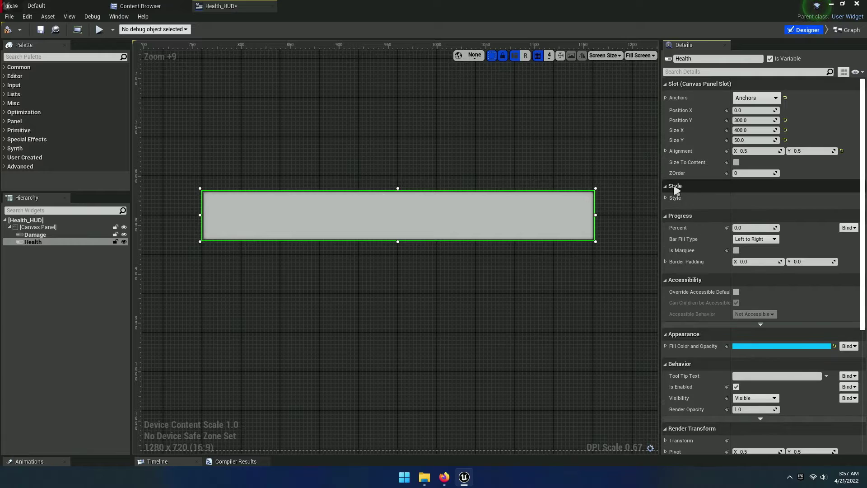
{"action": "left_click", "coordinate": [668, 200]}
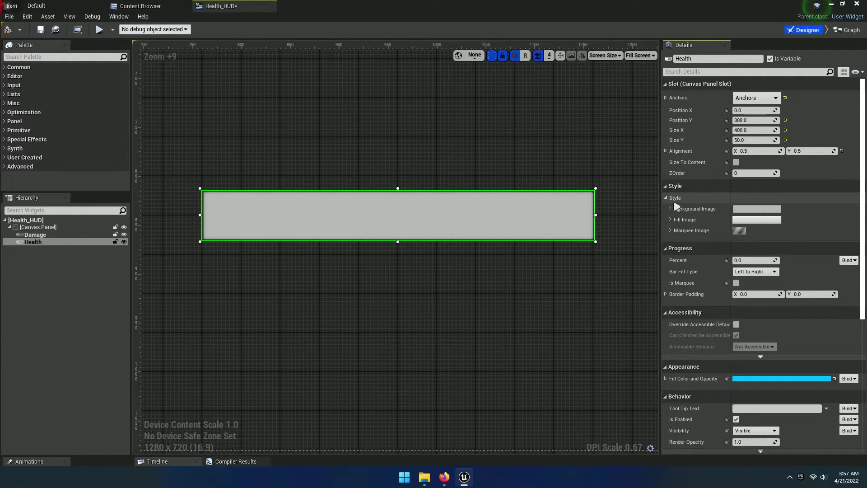
{"action": "left_click", "coordinate": [670, 208]}
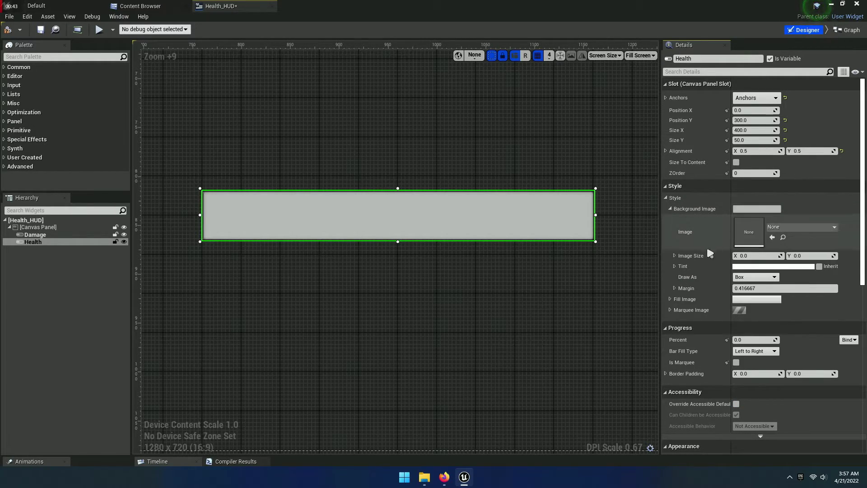
{"action": "left_click", "coordinate": [674, 267]}
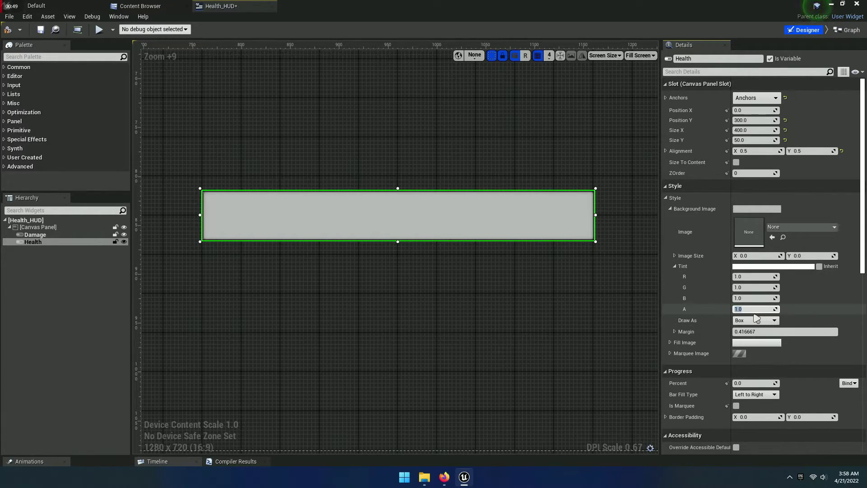
{"action": "type", "text": "0"}
{"action": "key", "text": "Return"}
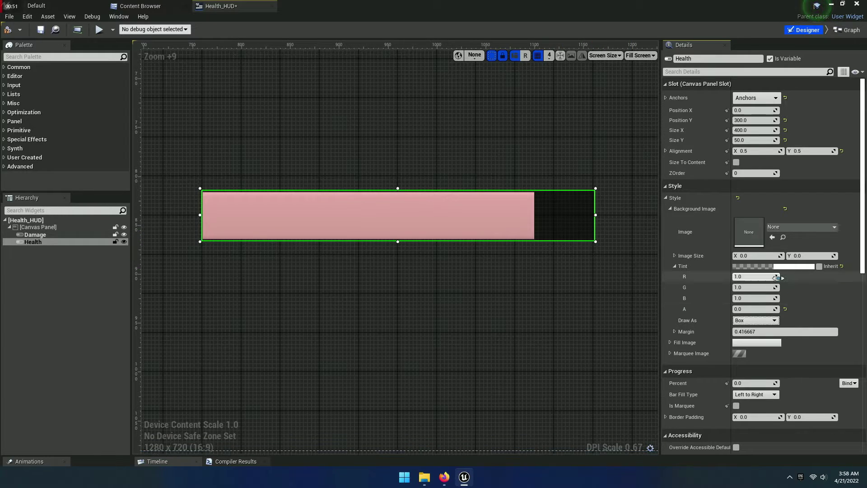
{"action": "left_click", "coordinate": [788, 271]}
{"action": "left_click_drag", "start_coordinate": [712, 235], "coordinate": [642, 180]}
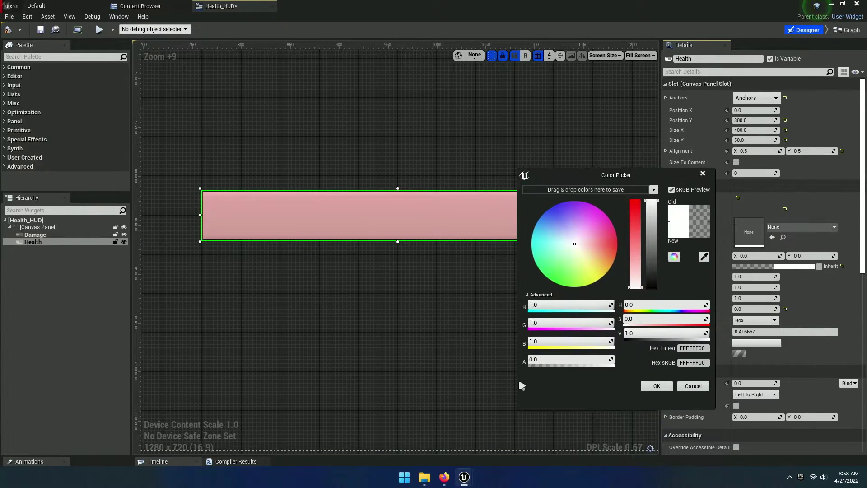
{"action": "left_click", "coordinate": [667, 390]}
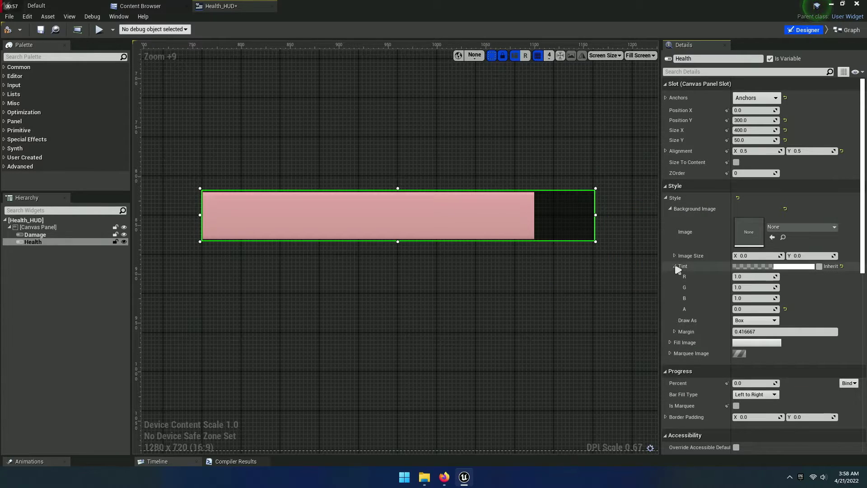
{"action": "left_click", "coordinate": [667, 199]}
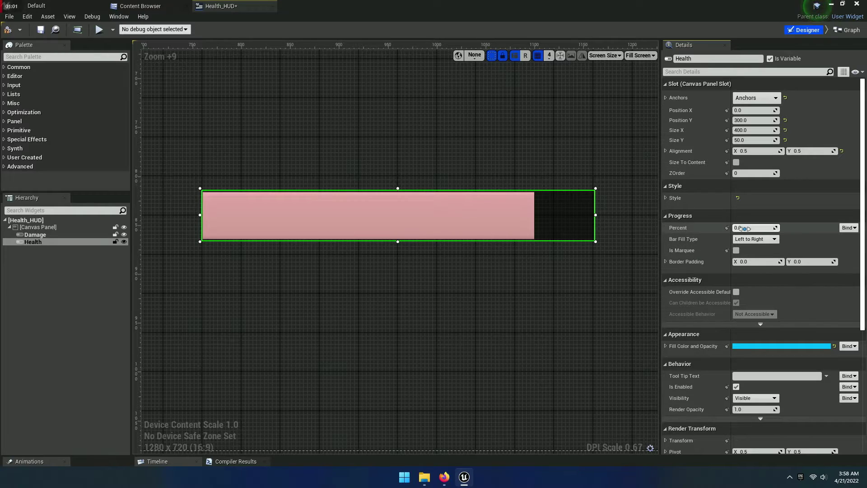
Give the Health bar a pale green fill with hue 120 and saturation 0.5.
{"action": "mouse_move", "coordinate": [743, 228]}
{"action": "left_mouse_down"}
{"action": "mouse_move", "coordinate": [761, 228]}
{"action": "mouse_move", "coordinate": [751, 234]}
{"action": "left_mouse_up"}
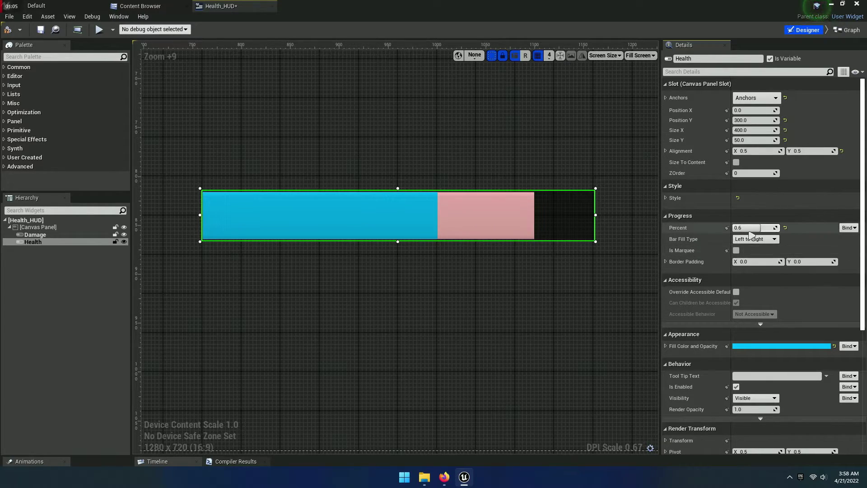
{"action": "left_click", "coordinate": [753, 348]}
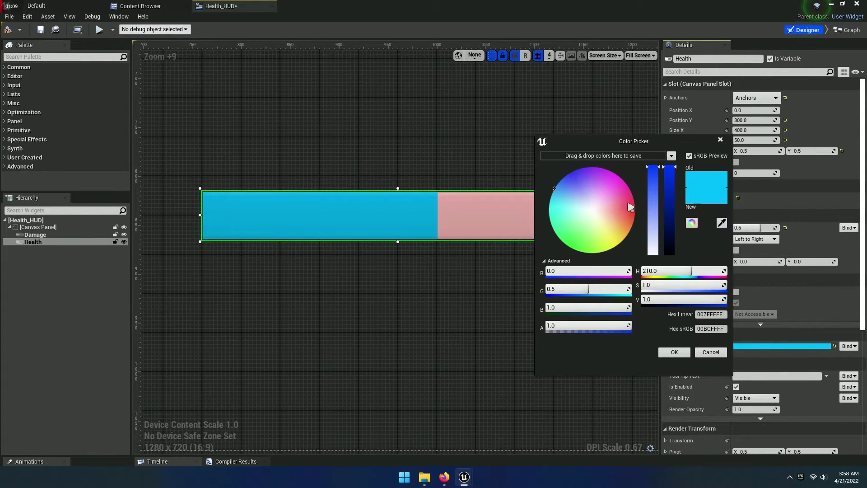
{"action": "type", "text": "20"}
{"action": "key", "text": "Tab"}
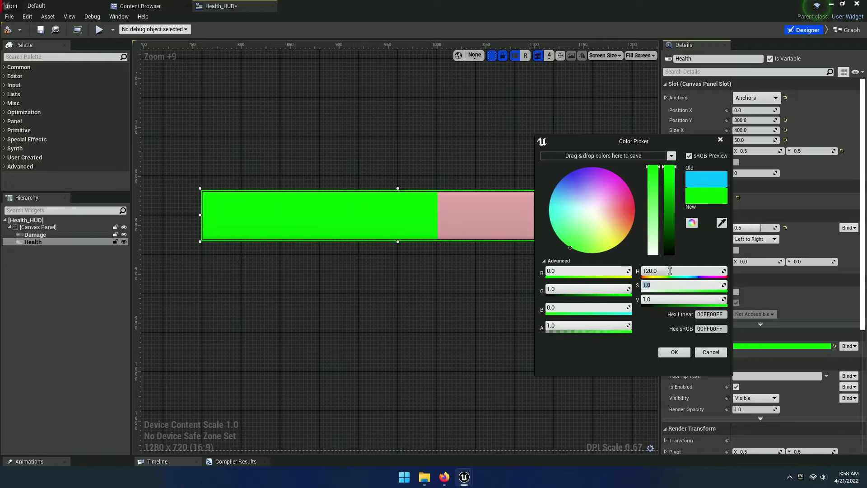
{"action": "key", "text": "Tab"}
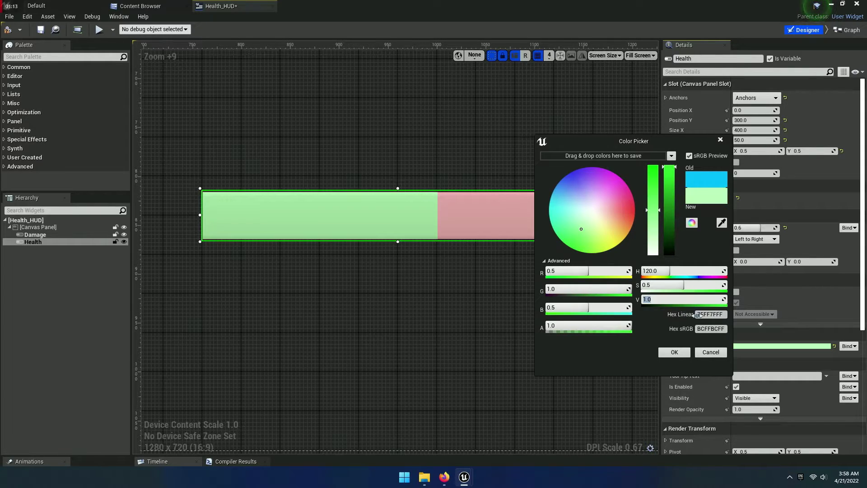
{"action": "left_click", "coordinate": [684, 353]}
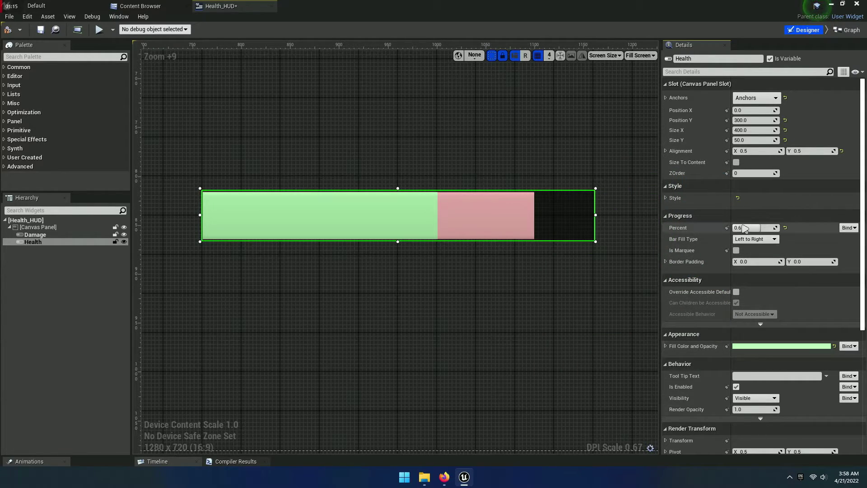
Set the Health bar preview Percent to about 0.46 and compile the widget.
{"action": "mouse_move", "coordinate": [762, 231]}
{"action": "left_mouse_down"}
{"action": "mouse_move", "coordinate": [791, 229]}
{"action": "mouse_move", "coordinate": [754, 227]}
{"action": "left_mouse_up"}
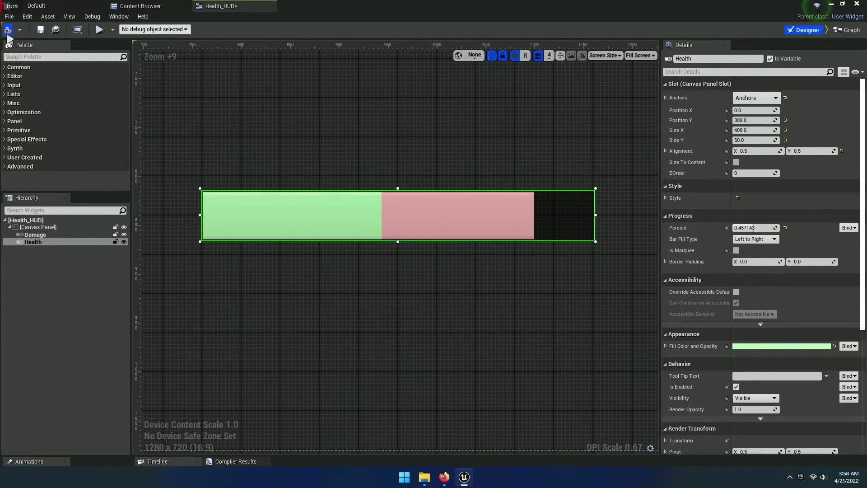
{"action": "left_click", "coordinate": [8, 32]}
{"action": "left_click", "coordinate": [369, 118]}
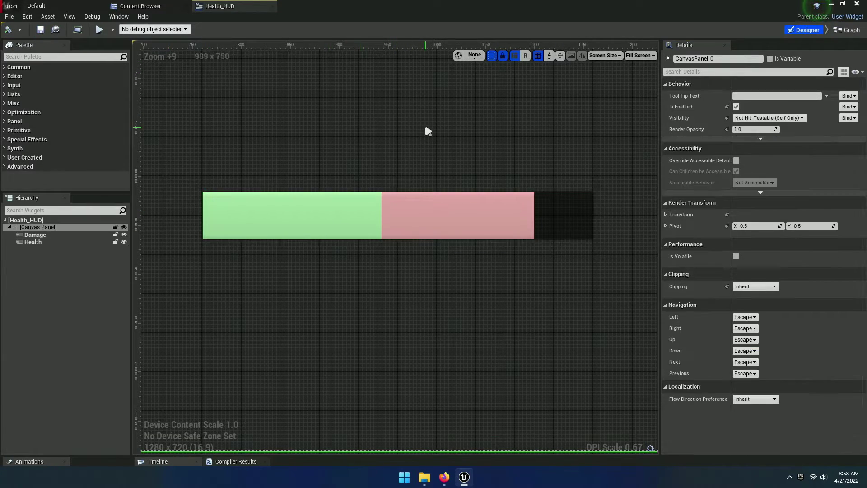
Create a Percent binding on the Damage bar, generating Get_Damage_Percent_0.
{"action": "right_click_drag", "start_coordinate": [428, 132], "coordinate": [422, 143]}
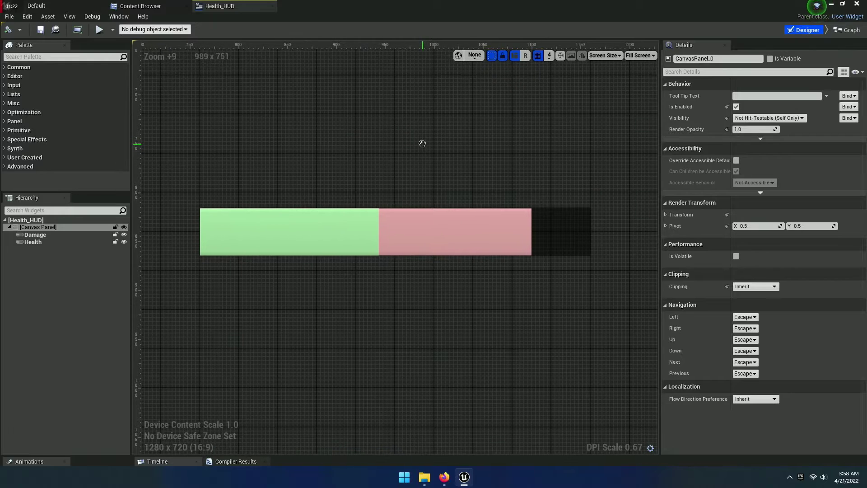
{"action": "left_click", "coordinate": [38, 236]}
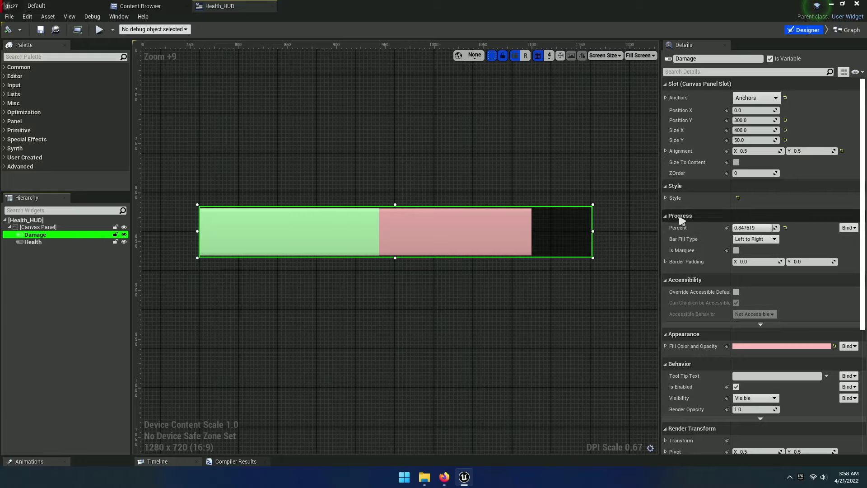
{"action": "left_click", "coordinate": [849, 228]}
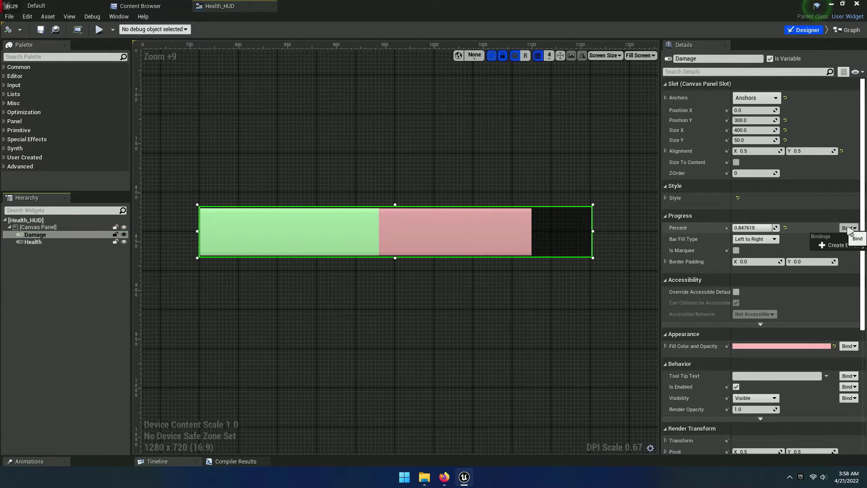
{"action": "left_click", "coordinate": [851, 248]}
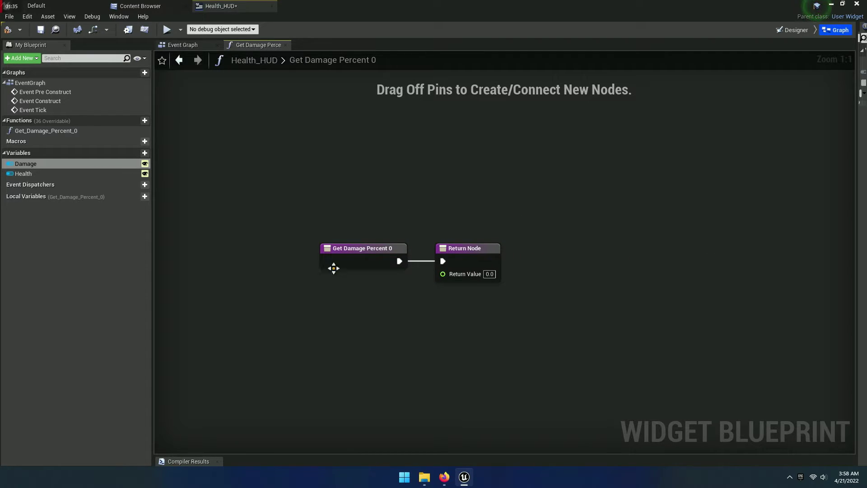
Delete the unused Event Pre Construct and Event Tick nodes from the Event Graph.
{"action": "left_click", "coordinate": [185, 45]}
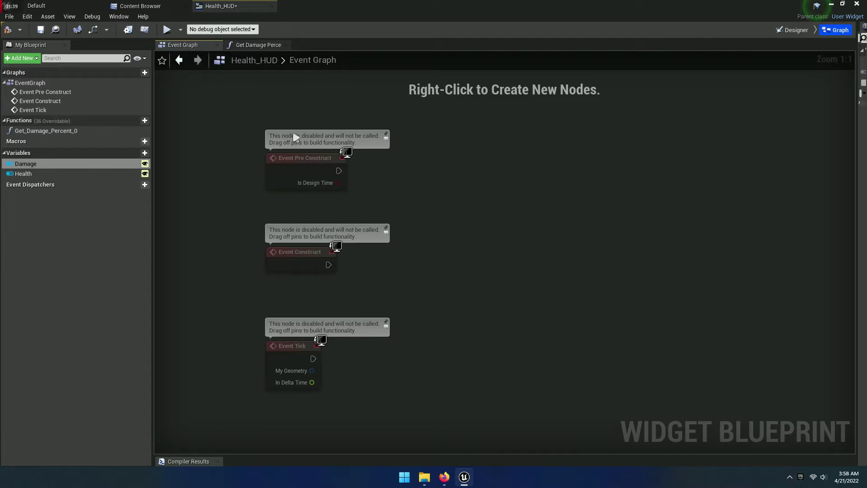
{"action": "left_click", "coordinate": [341, 335]}
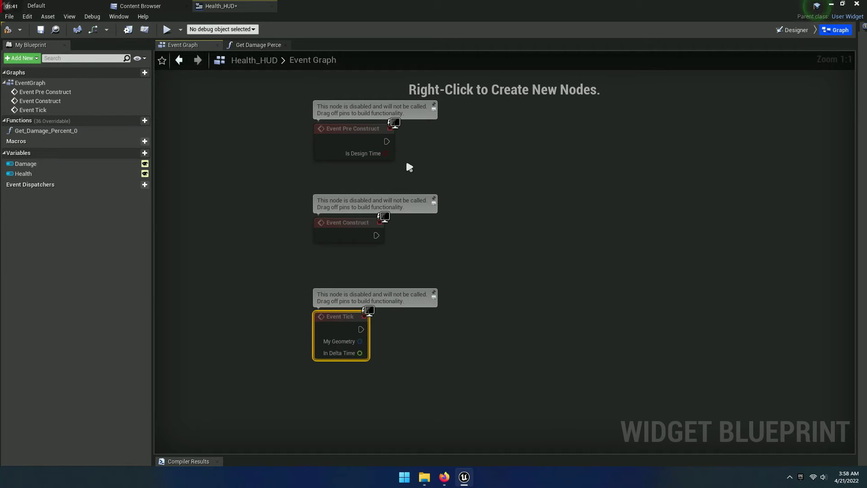
{"action": "key", "text": "Delete"}
{"action": "left_click", "coordinate": [375, 139]}
{"action": "key", "text": "Delete"}
{"action": "scroll", "coordinate": [411, 246], "scroll_direction": "up", "scroll_amount": 3}
{"action": "scroll", "coordinate": [422, 221], "scroll_direction": "up", "scroll_amount": 2}
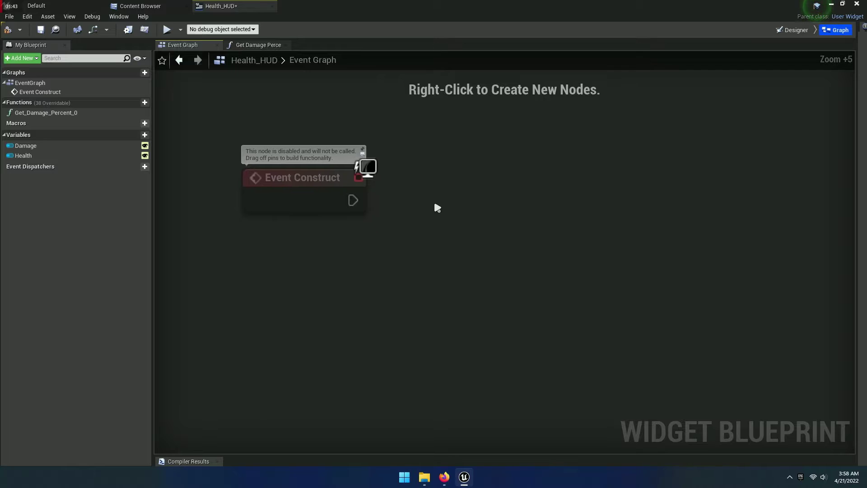
Wire Event Construct into a Cast To FPS fed by Get Player Character.
{"action": "right_click", "coordinate": [461, 205]}
{"action": "type", "text": "get"}
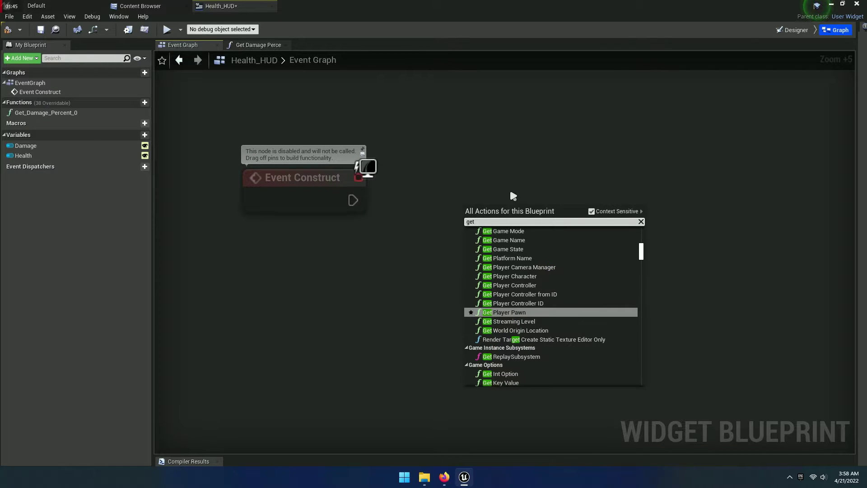
{"action": "type", "text": "playerch"}
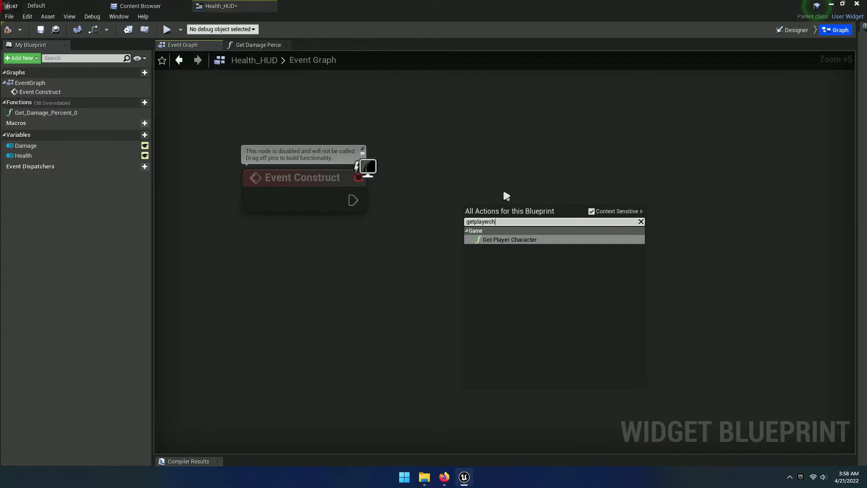
{"action": "left_click", "coordinate": [501, 240]}
{"action": "left_click_drag", "start_coordinate": [498, 230], "coordinate": [335, 283]}
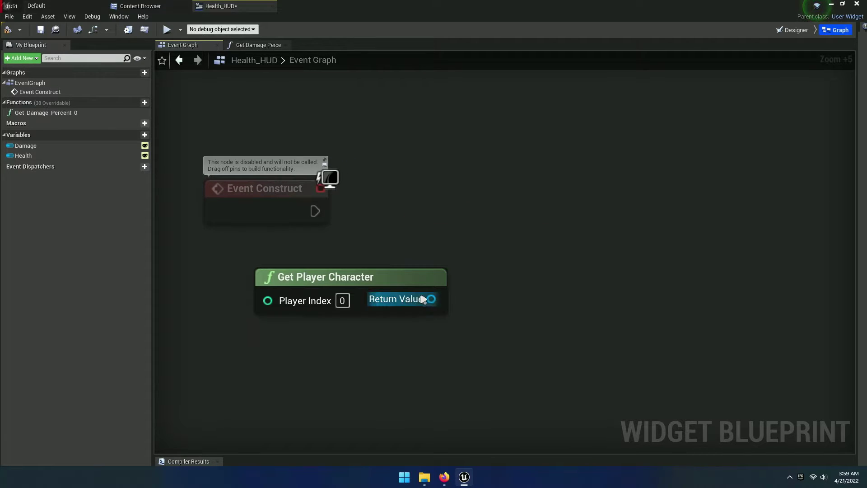
{"action": "left_click_drag", "start_coordinate": [431, 298], "coordinate": [514, 263]}
{"action": "type", "text": "cast"}
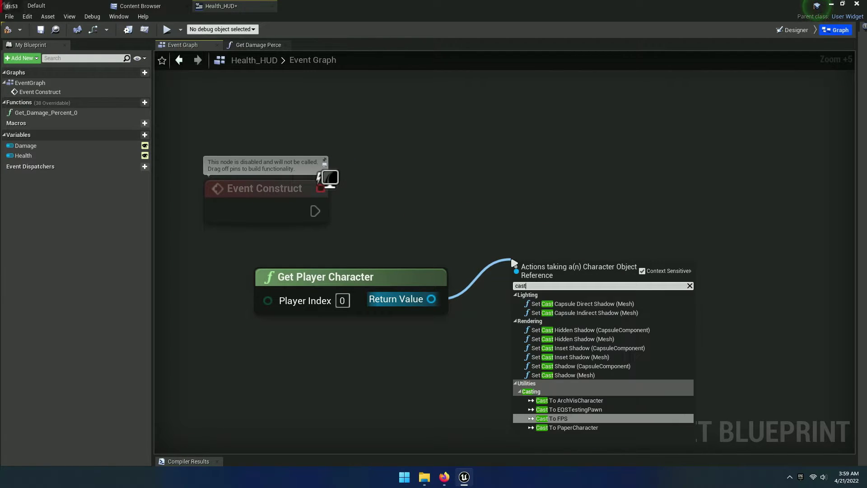
{"action": "type", "text": " tpo"}
{"action": "key", "text": "BackSpace"}
{"action": "type", "text": "o "}
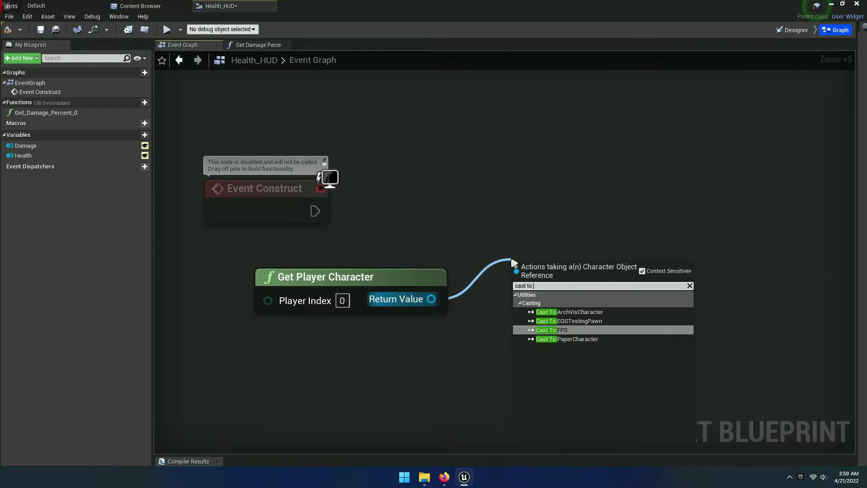
{"action": "type", "text": "fps"}
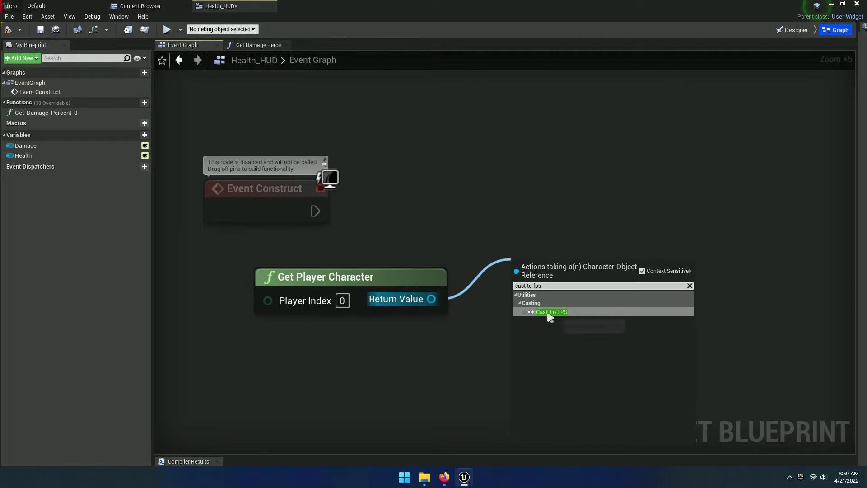
{"action": "left_click", "coordinate": [552, 312]}
{"action": "left_click_drag", "start_coordinate": [573, 286], "coordinate": [535, 274]}
{"action": "left_click", "coordinate": [401, 272], "text": "ctrl"}
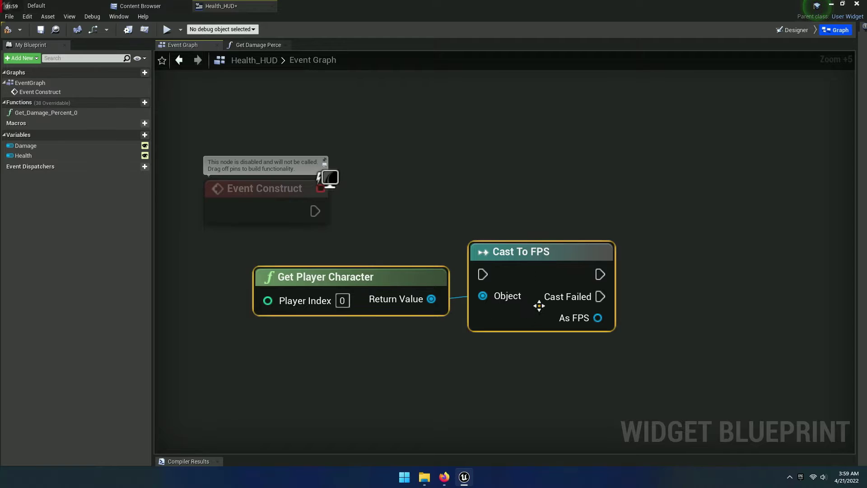
{"action": "left_click_drag", "start_coordinate": [536, 305], "coordinate": [638, 242]}
{"action": "left_click_drag", "start_coordinate": [583, 211], "coordinate": [316, 211]}
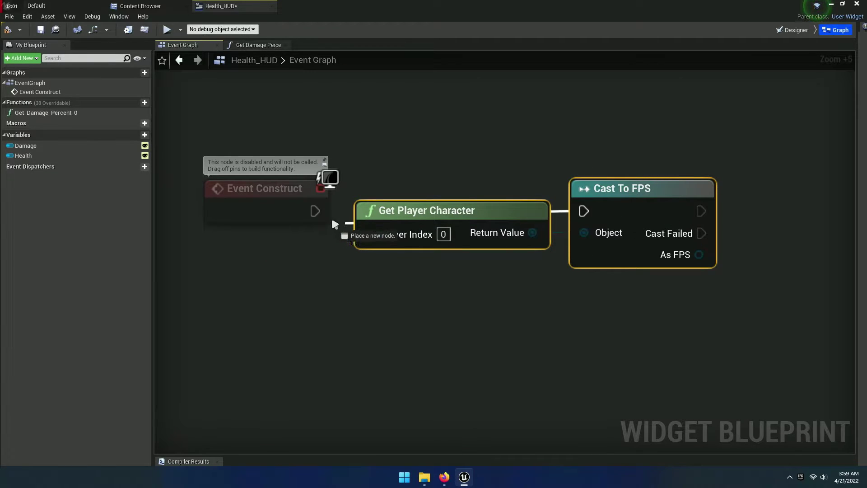
Promote the As FPS output to a Character variable, then compile and save Health_HUD.
{"action": "left_click_drag", "start_coordinate": [283, 158], "coordinate": [669, 321]}
{"action": "right_click_drag", "start_coordinate": [668, 321], "coordinate": [476, 314]}
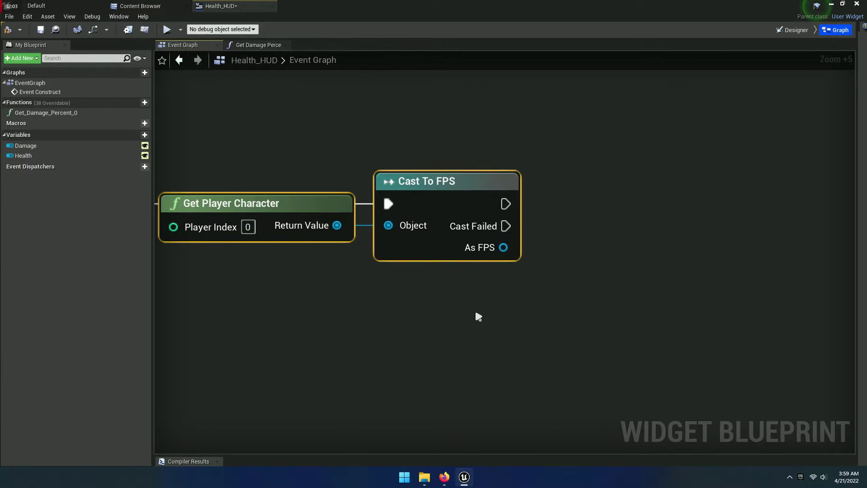
{"action": "mouse_move", "coordinate": [503, 247]}
{"action": "left_mouse_down"}
{"action": "mouse_move", "coordinate": [630, 206]}
{"action": "mouse_move", "coordinate": [593, 212]}
{"action": "left_mouse_up"}
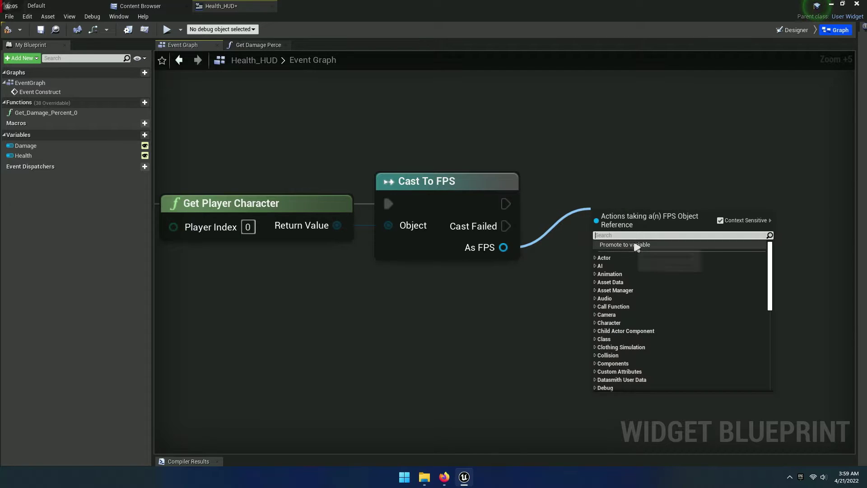
{"action": "left_click", "coordinate": [641, 243]}
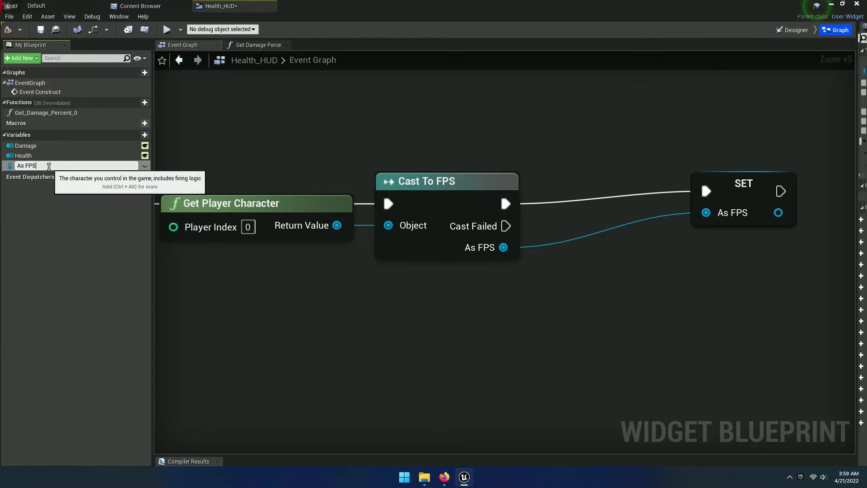
{"action": "type", "text": "Charact"}
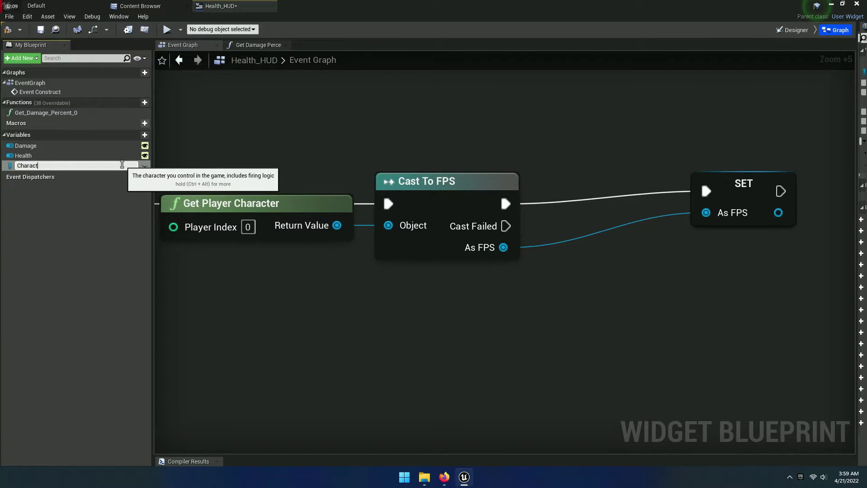
{"action": "type", "text": "er"}
{"action": "key", "text": "Return"}
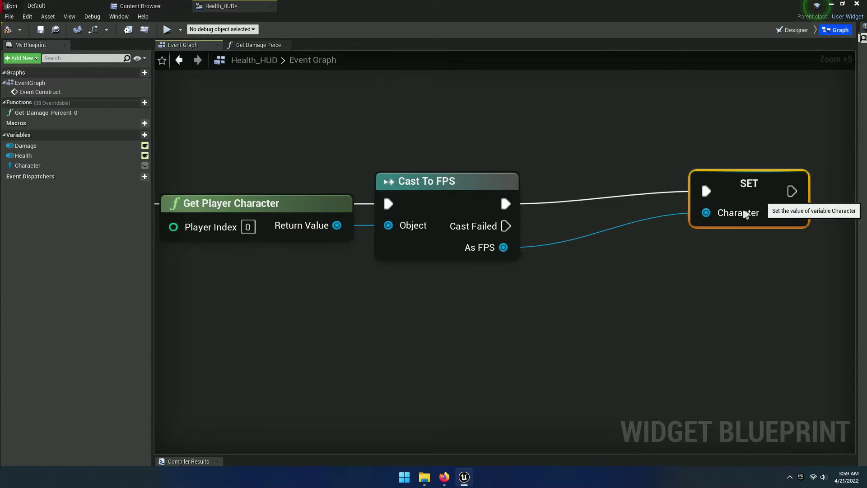
{"action": "left_click_drag", "start_coordinate": [745, 212], "coordinate": [594, 213]}
{"action": "right_click_drag", "start_coordinate": [488, 281], "coordinate": [695, 272]}
{"action": "scroll", "coordinate": [695, 272], "scroll_direction": "down", "scroll_amount": 2}
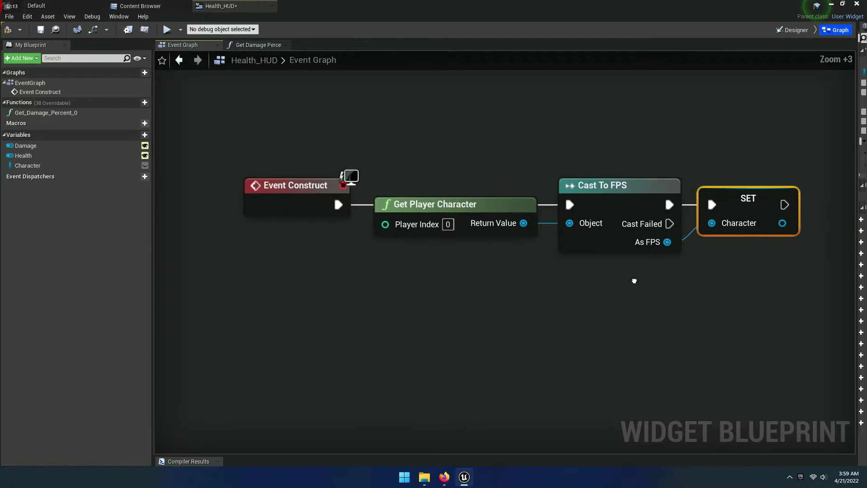
{"action": "left_click", "coordinate": [8, 29]}
{"action": "left_click", "coordinate": [40, 29]}
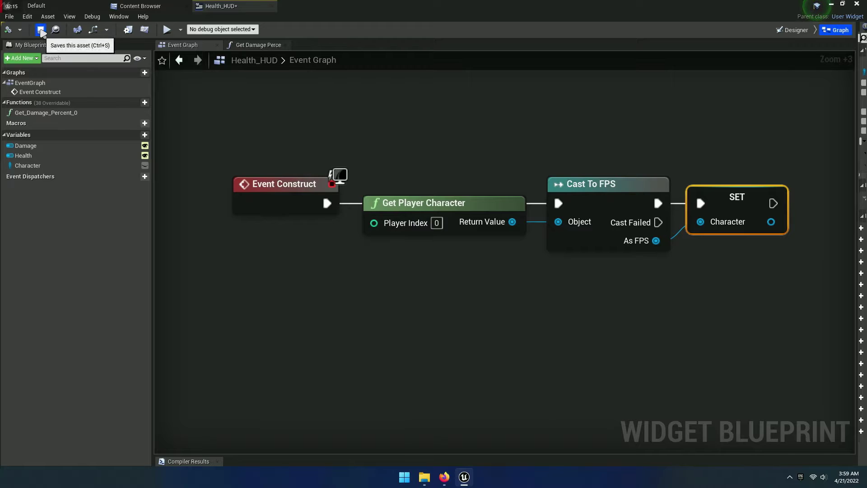
{"action": "left_click", "coordinate": [218, 45]}
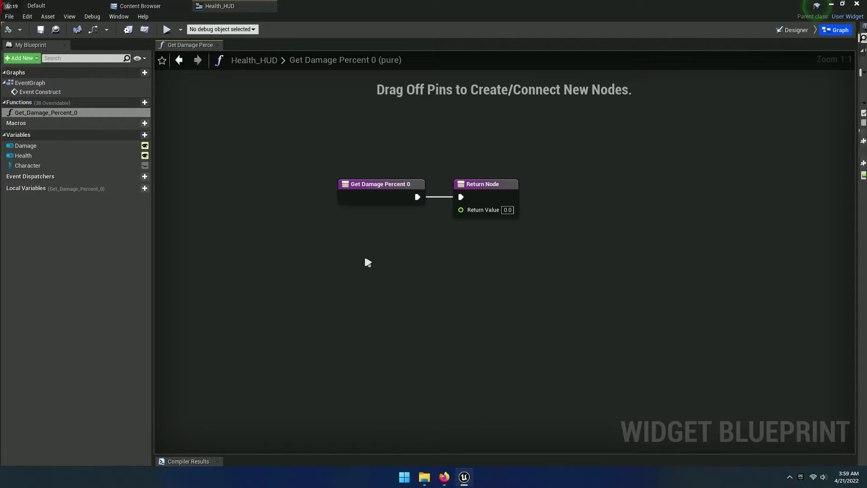
Drop a Get Character node into the Get Damage Percent 0 graph.
{"action": "left_click_drag", "start_coordinate": [27, 165], "coordinate": [271, 242]}
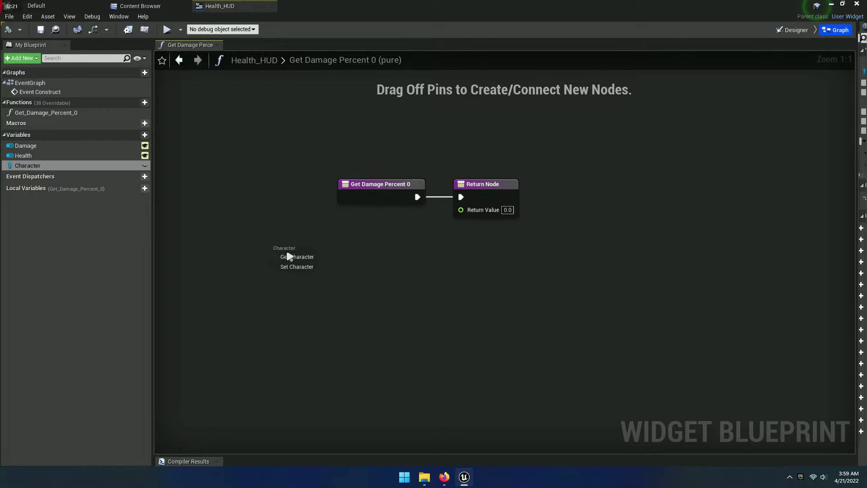
{"action": "left_click", "coordinate": [294, 257]}
{"action": "scroll", "coordinate": [309, 274], "scroll_direction": "up", "scroll_amount": 5}
{"action": "left_click_drag", "start_coordinate": [330, 233], "coordinate": [372, 239]}
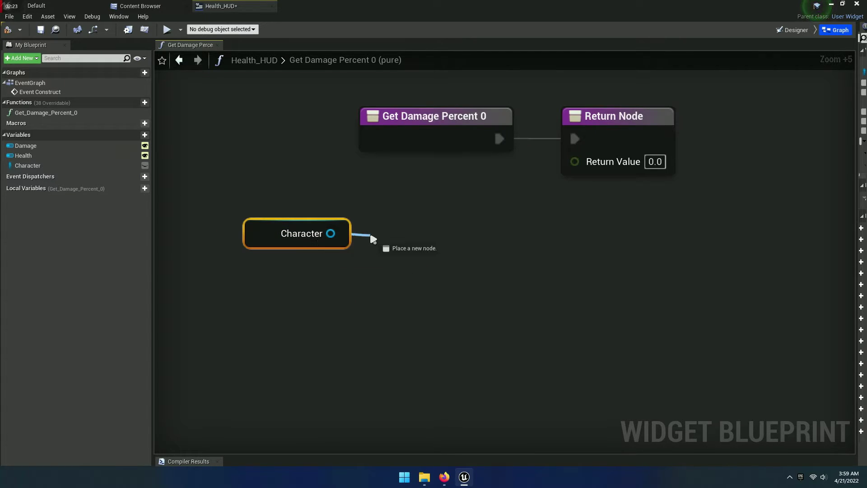
{"action": "left_click", "coordinate": [275, 215]}
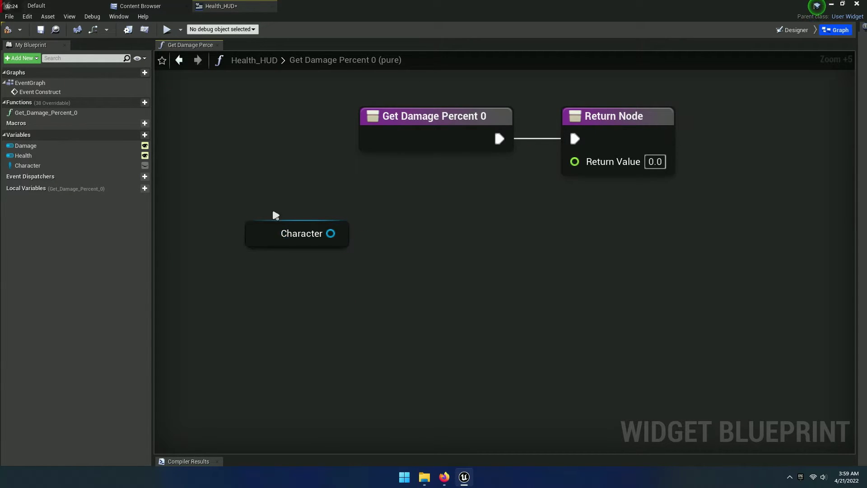
{"action": "left_click", "coordinate": [152, 9]}
Open the FPS character blueprint from the Content/FPS/Blueprint folder.
{"action": "left_click", "coordinate": [184, 20]}
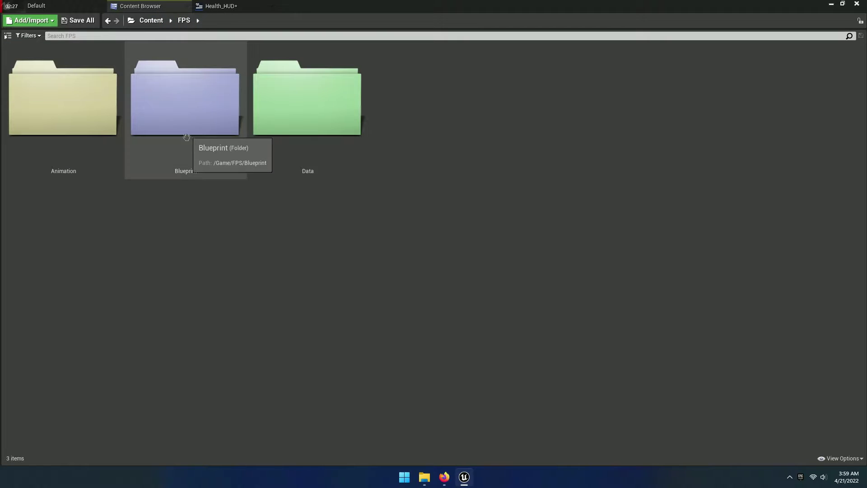
{"action": "double_click", "coordinate": [199, 163]}
{"action": "left_click", "coordinate": [819, 176]}
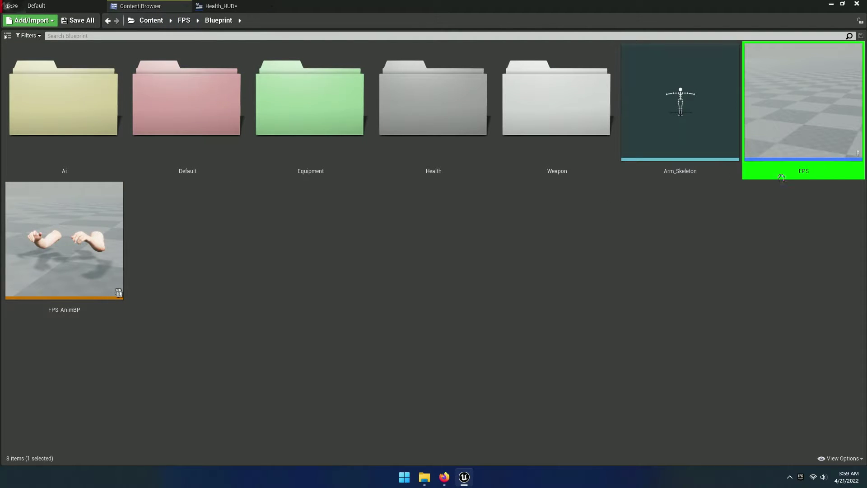
{"action": "double_click", "coordinate": [821, 181]}
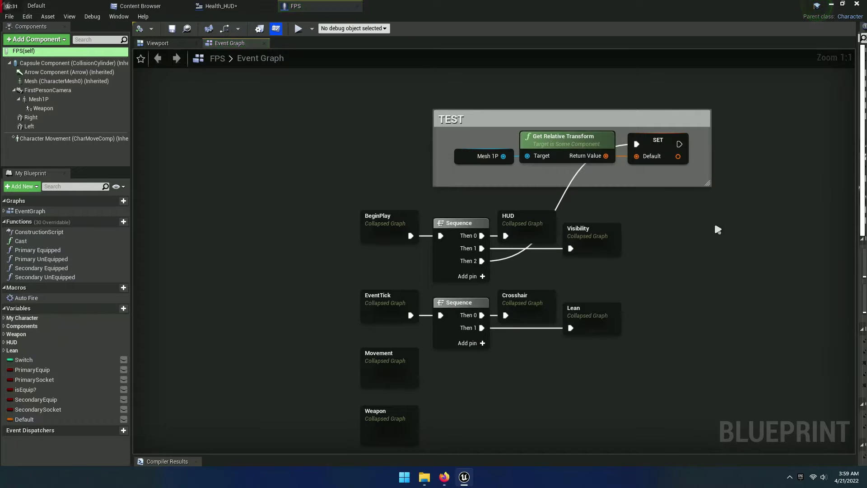
{"action": "right_click_drag", "start_coordinate": [680, 336], "coordinate": [530, 233]}
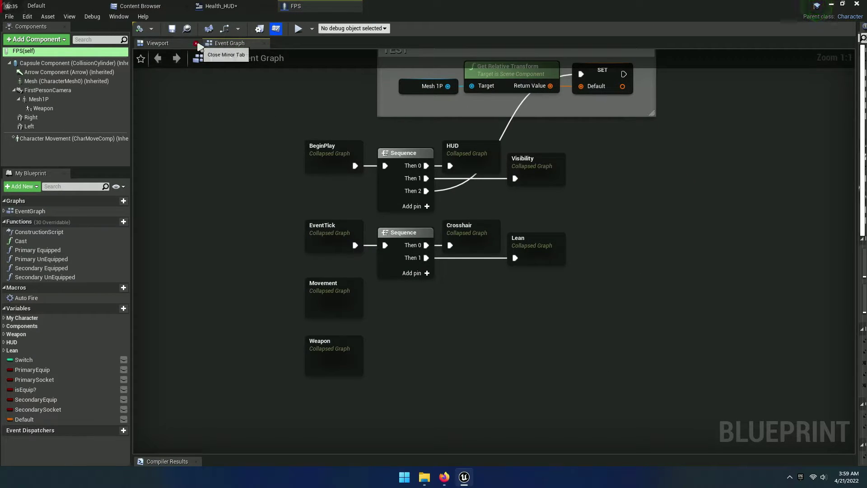
{"action": "left_click", "coordinate": [196, 44]}
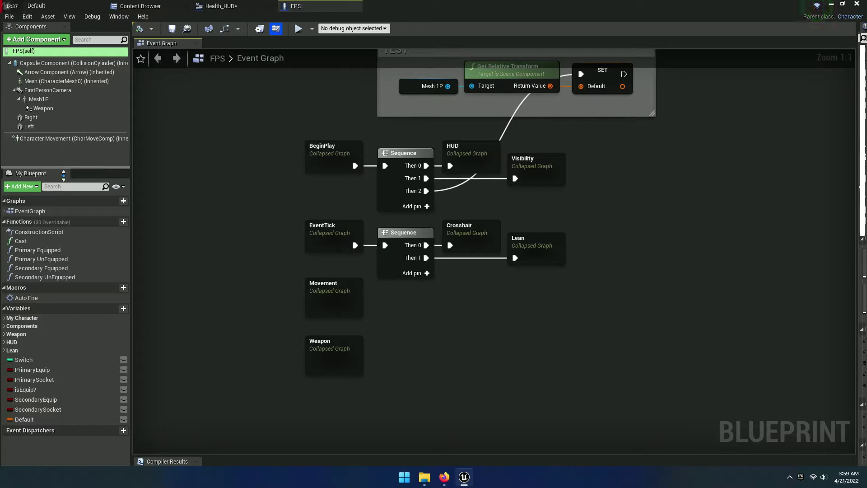
Add a Health component to the FPS blueprint, save it, and close its tab.
{"action": "left_click_drag", "start_coordinate": [56, 165], "coordinate": [56, 235]}
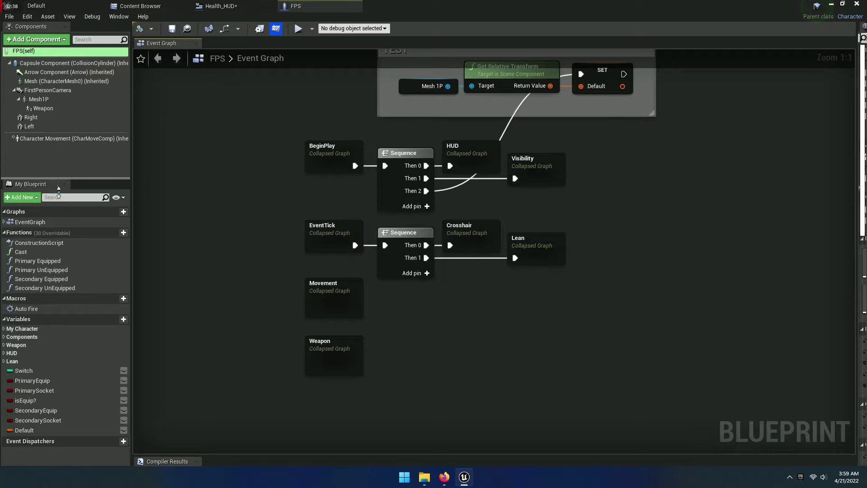
{"action": "left_click", "coordinate": [43, 39]}
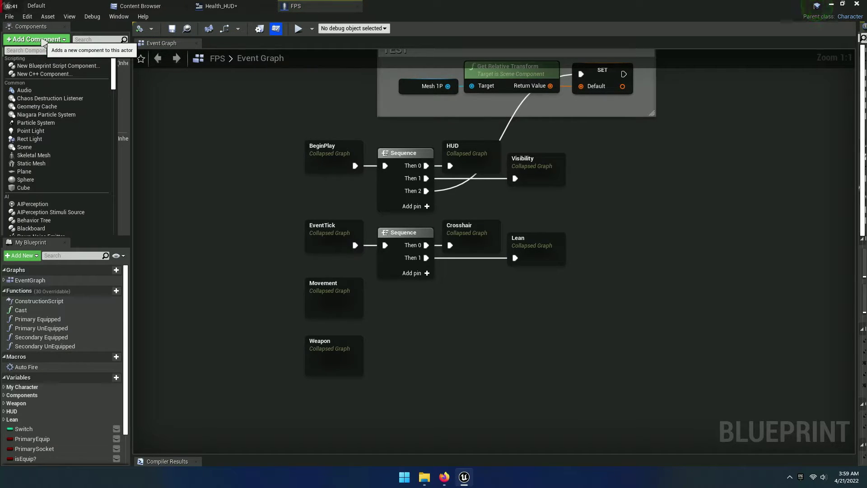
{"action": "type", "text": "heath"}
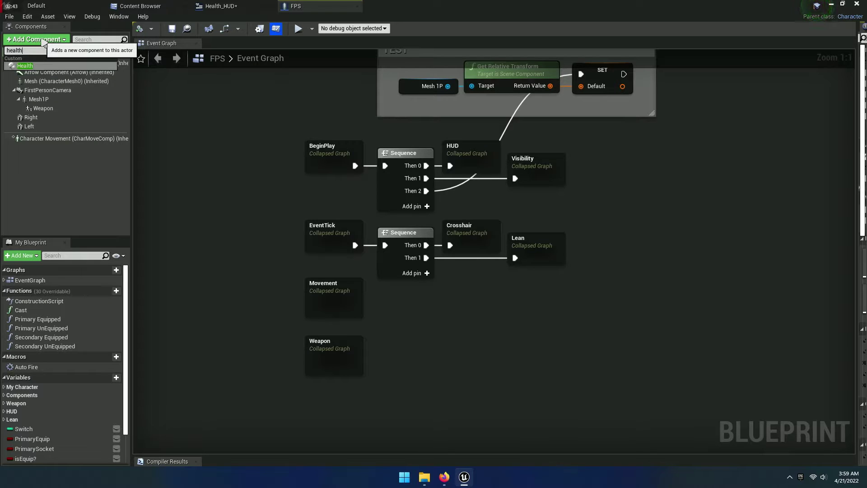
{"action": "left_click", "coordinate": [36, 66]}
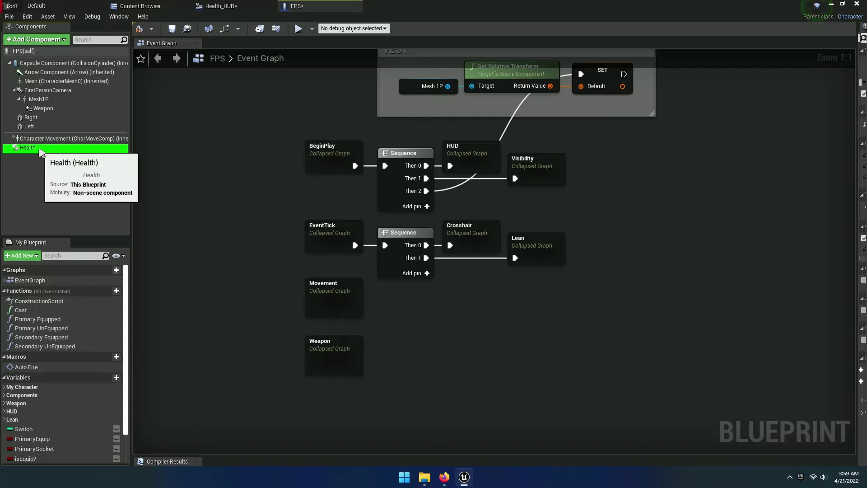
{"action": "left_click", "coordinate": [172, 28]}
{"action": "left_click_drag", "start_coordinate": [97, 236], "coordinate": [97, 171]}
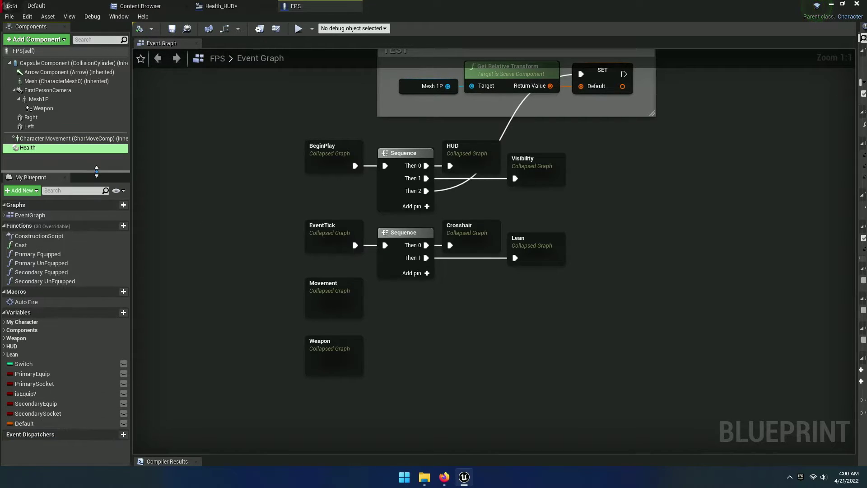
{"action": "right_click_drag", "start_coordinate": [498, 349], "coordinate": [504, 256]}
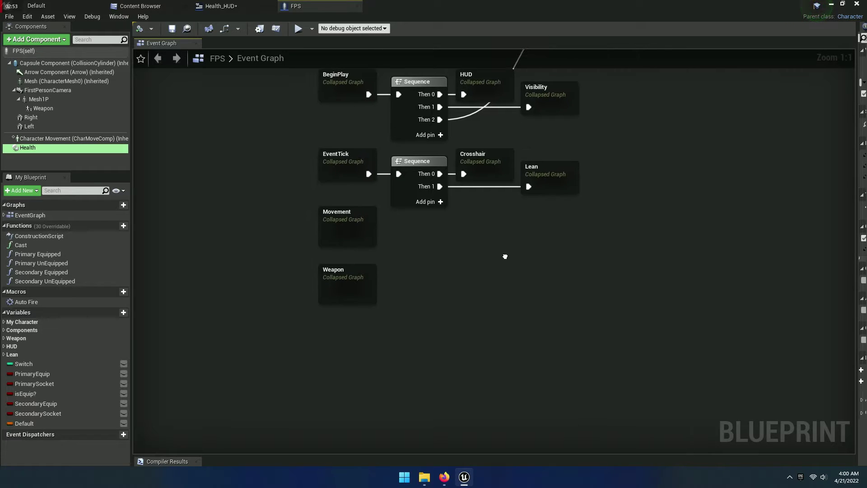
{"action": "left_click", "coordinate": [356, 7]}
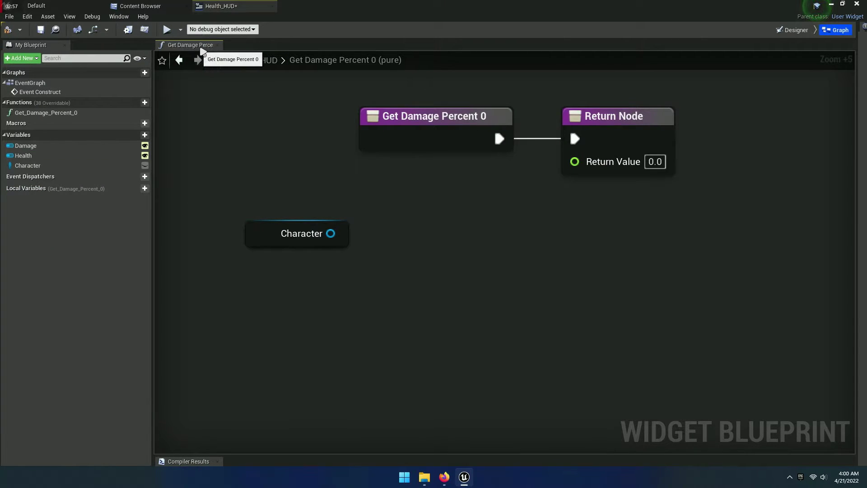
Add a Health getter fed by the Character reference.
{"action": "right_click_drag", "start_coordinate": [396, 212], "coordinate": [372, 160]}
{"action": "left_click_drag", "start_coordinate": [306, 179], "coordinate": [371, 180]}
{"action": "type", "text": "get"}
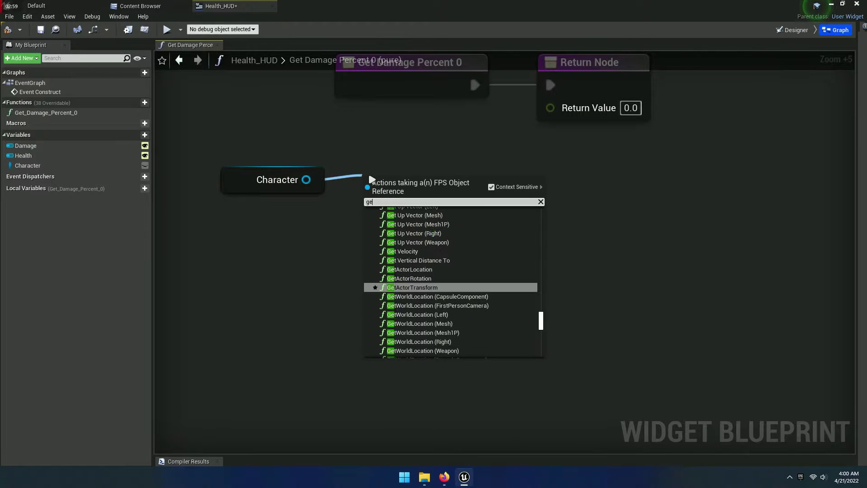
{"action": "type", "text": "health"}
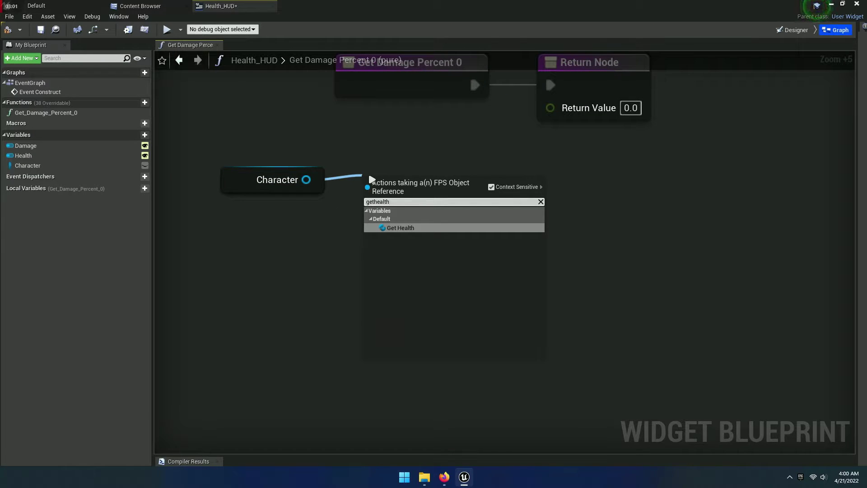
{"action": "left_click", "coordinate": [410, 231]}
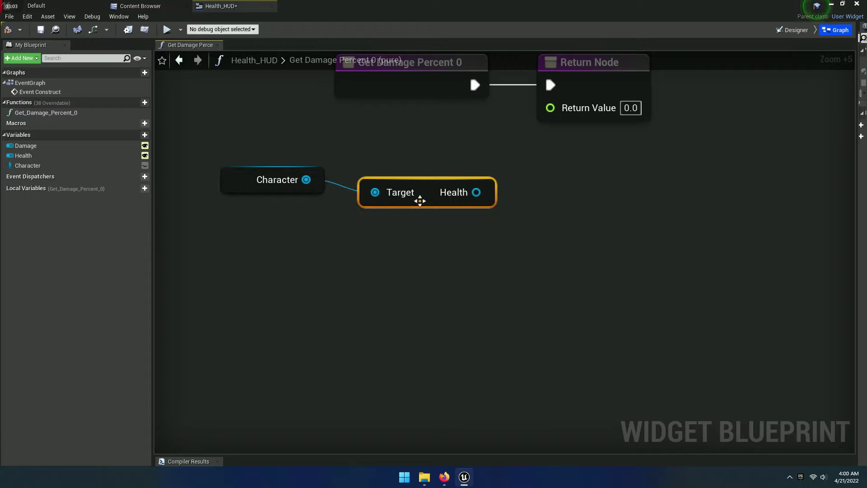
{"action": "left_click_drag", "start_coordinate": [420, 199], "coordinate": [401, 185]}
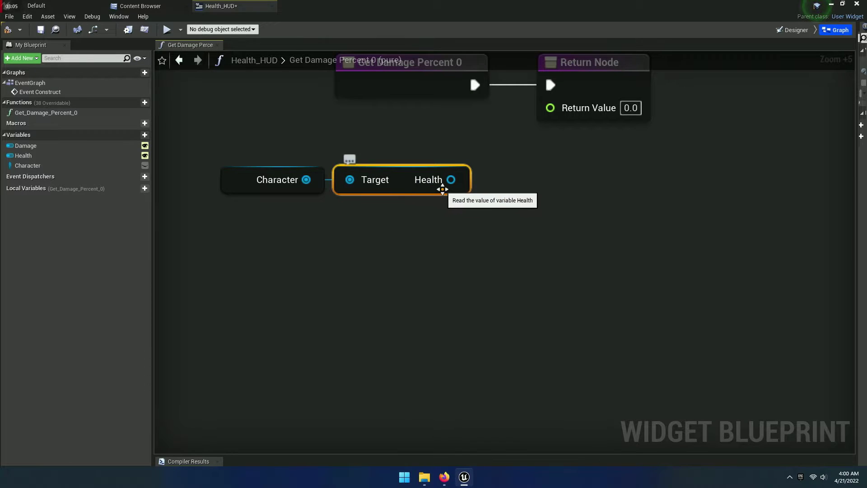
{"action": "right_click_drag", "start_coordinate": [445, 183], "coordinate": [457, 255]}
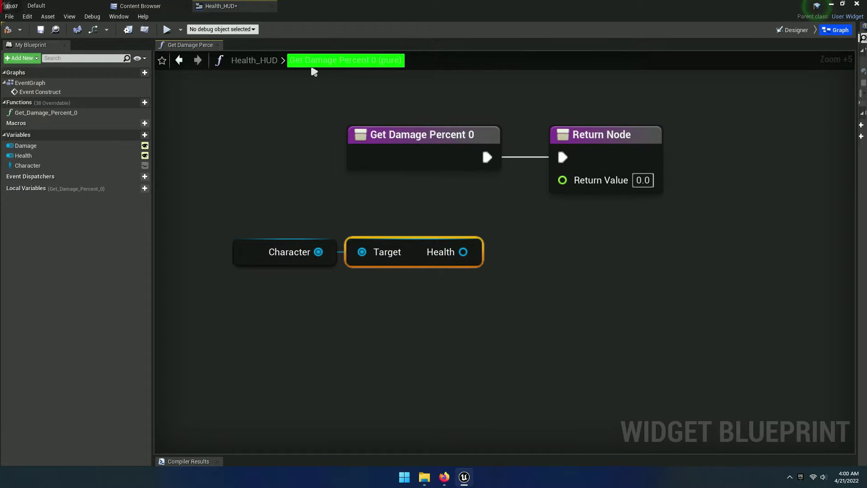
Add a Damage getter from Health, then search 'map range clamped' from its output.
{"action": "left_click_drag", "start_coordinate": [463, 251], "coordinate": [505, 246]}
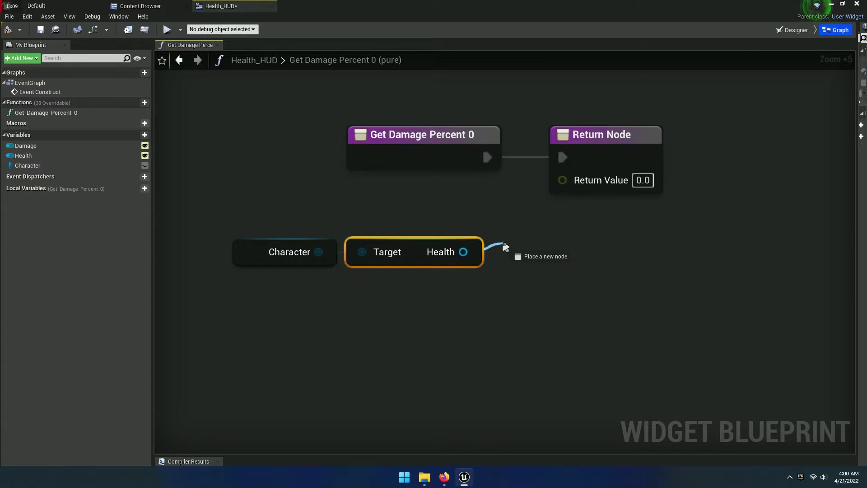
{"action": "type", "text": "get damage"}
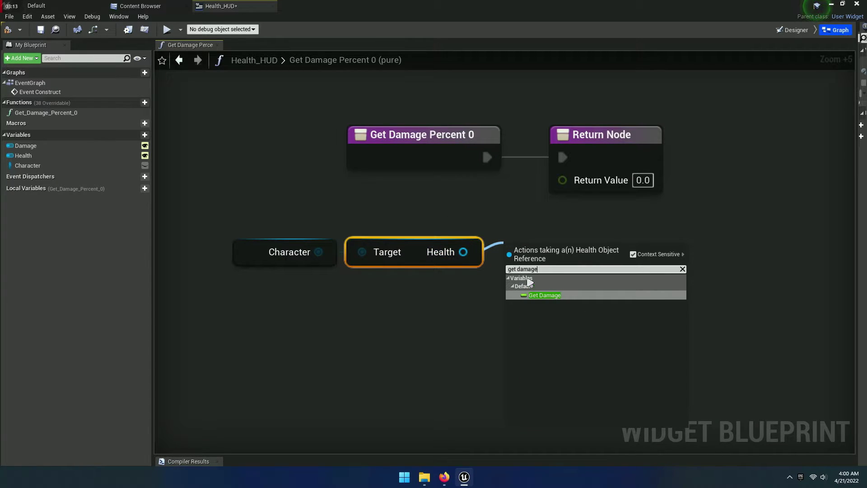
{"action": "left_click", "coordinate": [547, 295]}
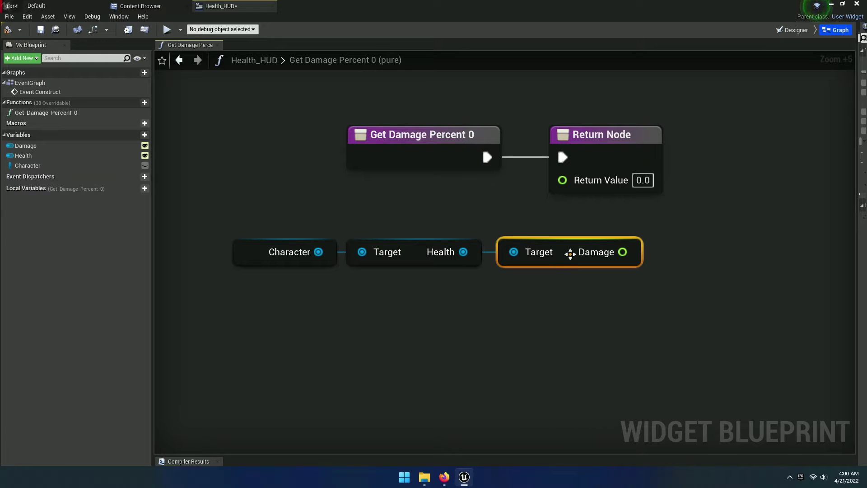
{"action": "left_click", "coordinate": [510, 299]}
{"action": "left_click_drag", "start_coordinate": [623, 252], "coordinate": [682, 249]}
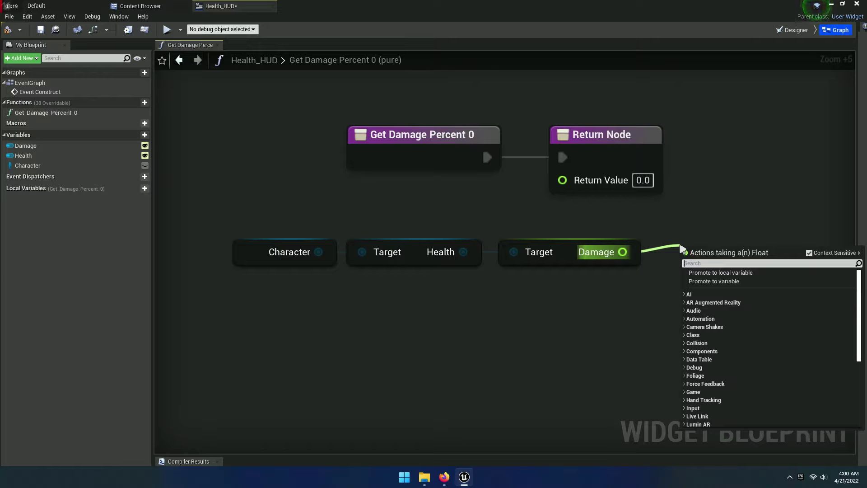
{"action": "type", "text": "map range"}
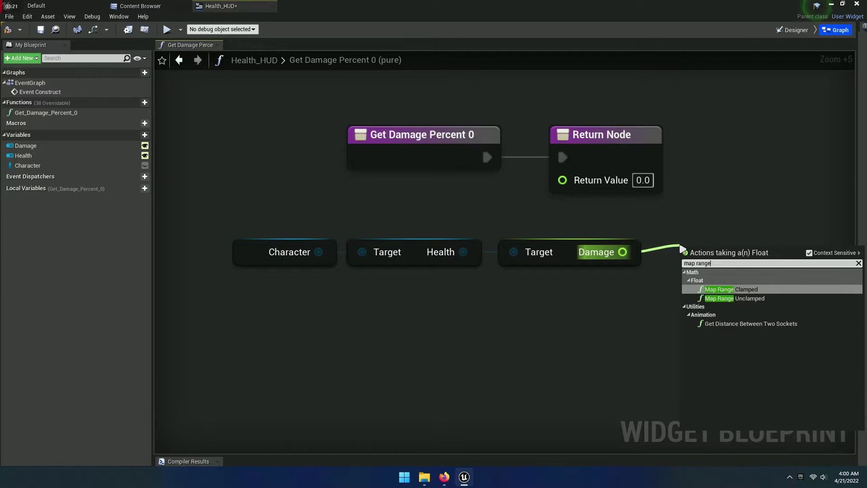
{"action": "type", "text": " clampt"}
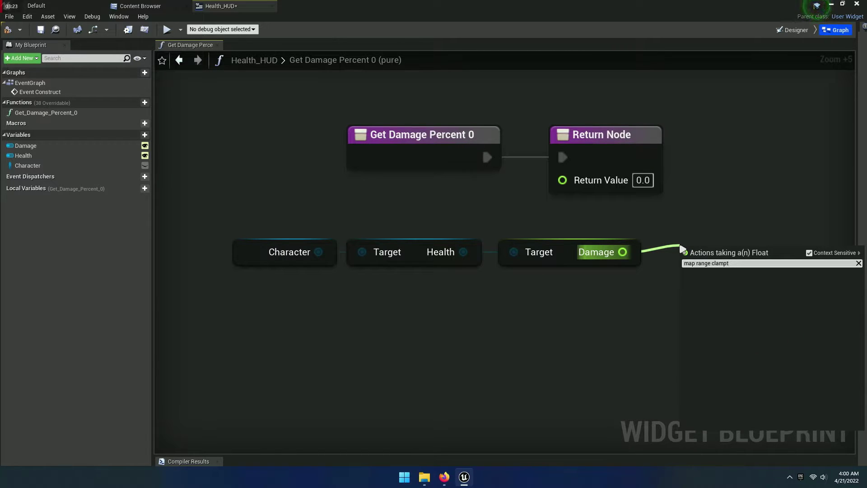
{"action": "key", "text": "BackSpace"}
Add the Map Range Clamped node fed by the Damage value.
{"action": "type", "text": "ed"}
{"action": "left_click", "coordinate": [735, 290]}
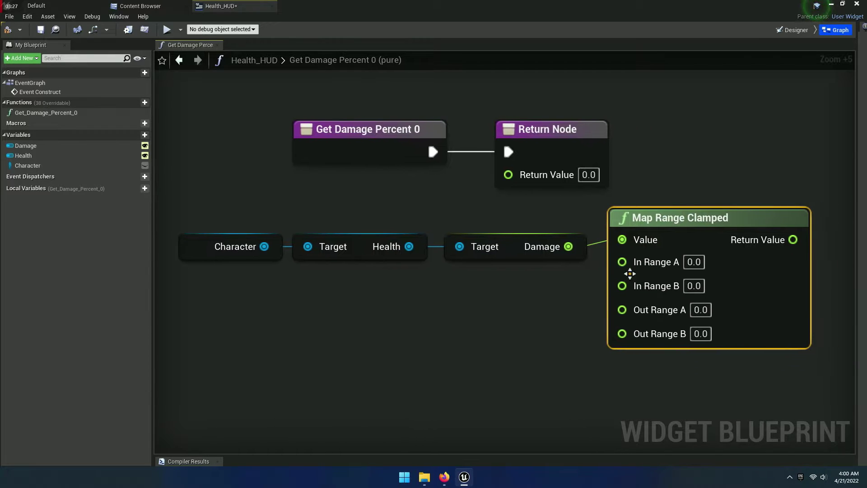
{"action": "left_click_drag", "start_coordinate": [633, 218], "coordinate": [633, 230]}
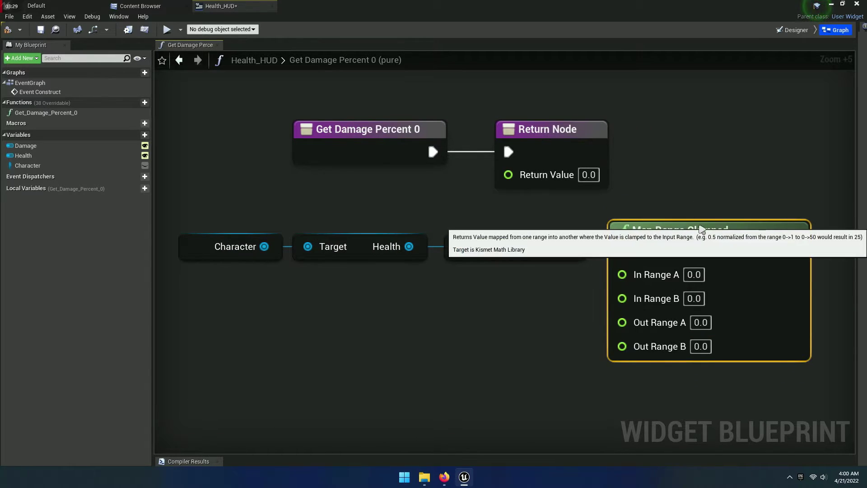
{"action": "scroll", "coordinate": [558, 294], "scroll_direction": "down", "scroll_amount": 1}
Duplicate the Character and Health getters and search 'getmax' from the copied Health pin.
{"action": "left_click_drag", "start_coordinate": [558, 293], "coordinate": [208, 239]}
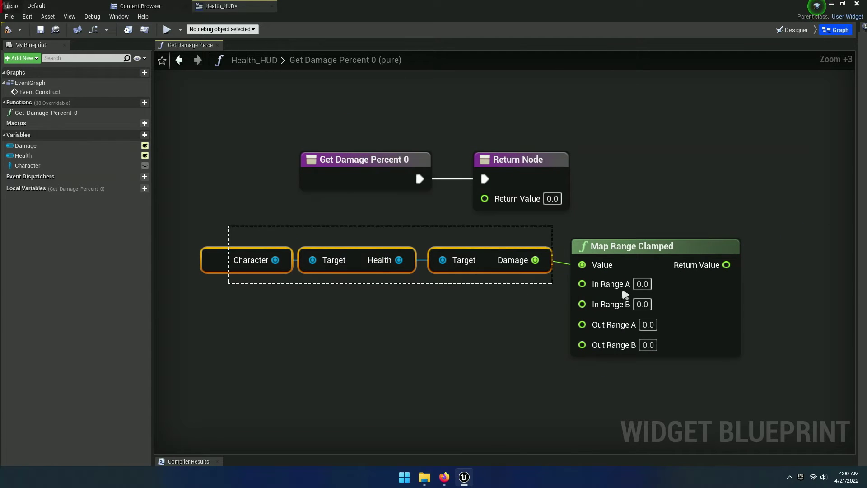
{"action": "scroll", "coordinate": [524, 304], "scroll_direction": "down", "scroll_amount": 1}
{"action": "left_click", "coordinate": [525, 303]}
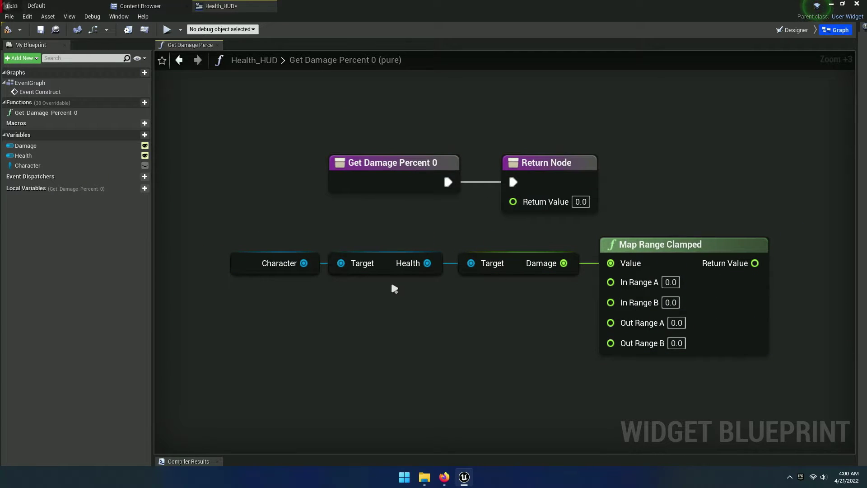
{"action": "left_click_drag", "start_coordinate": [394, 289], "coordinate": [307, 272]}
{"action": "right_click", "coordinate": [382, 271]}
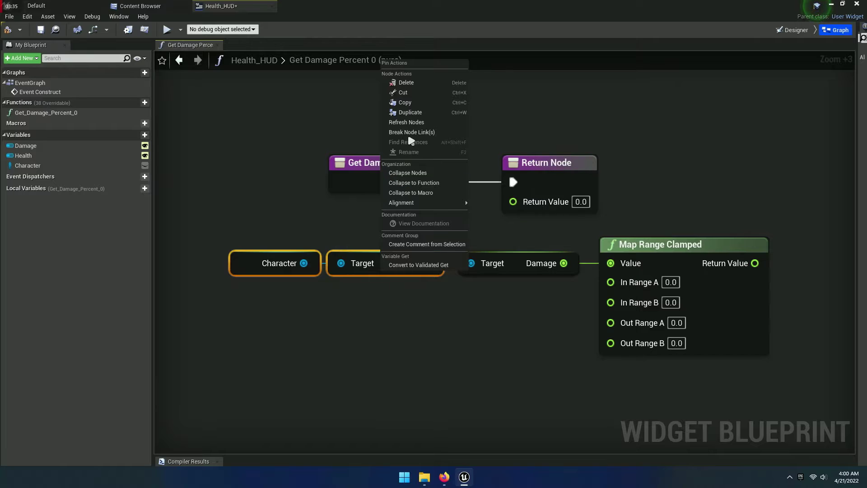
{"action": "left_click", "coordinate": [337, 302]}
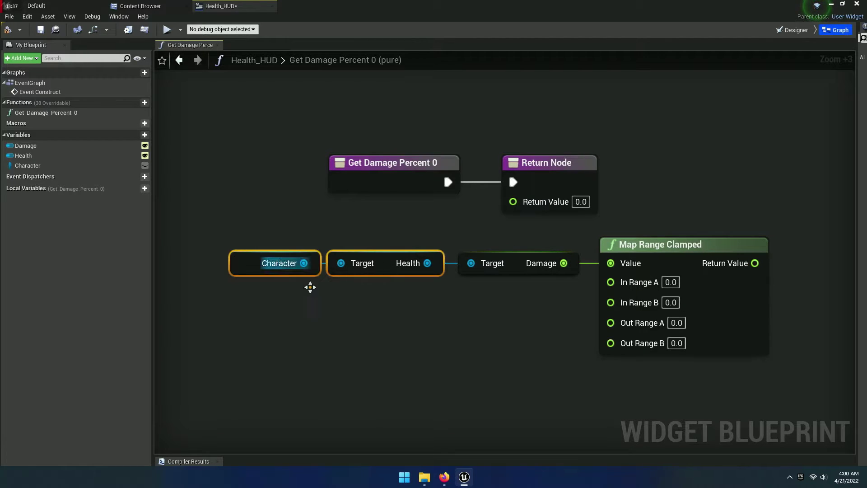
{"action": "key", "text": "ctrl+v"}
{"action": "left_click_drag", "start_coordinate": [427, 317], "coordinate": [460, 316]}
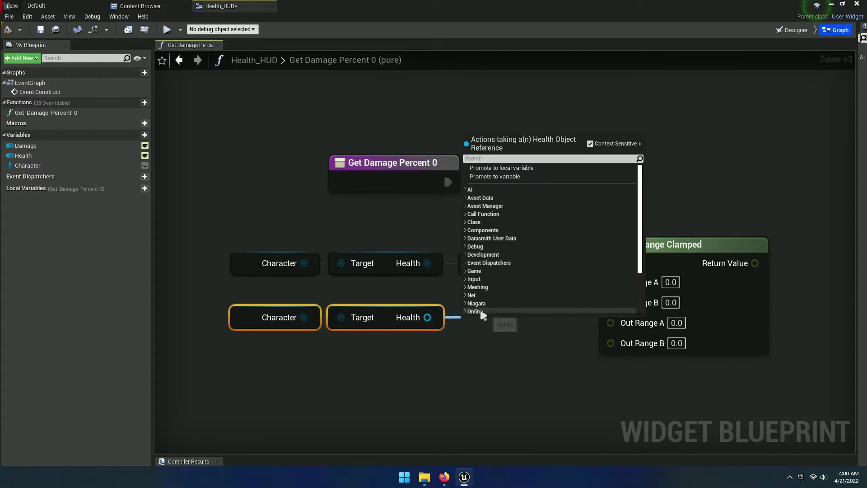
{"action": "type", "text": "getmax heal"}
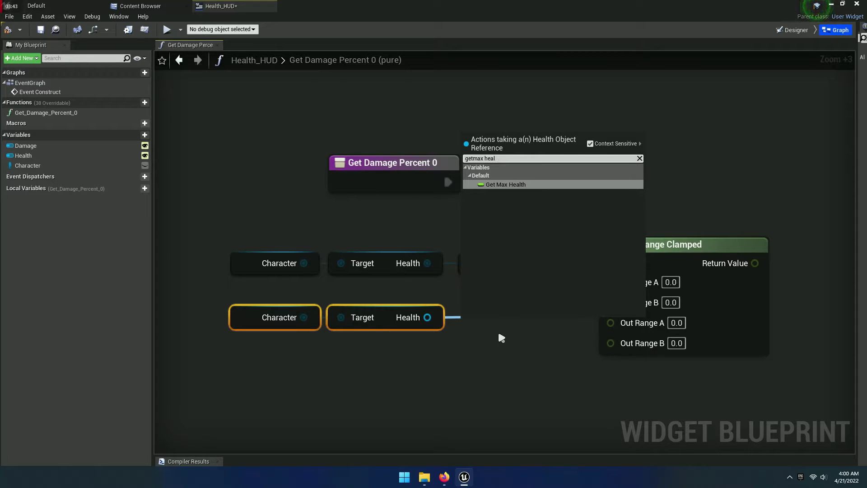
Wire Max Health from the duplicated Health chain into Map Range Clamped's In Range B.
{"action": "left_click", "coordinate": [512, 184]}
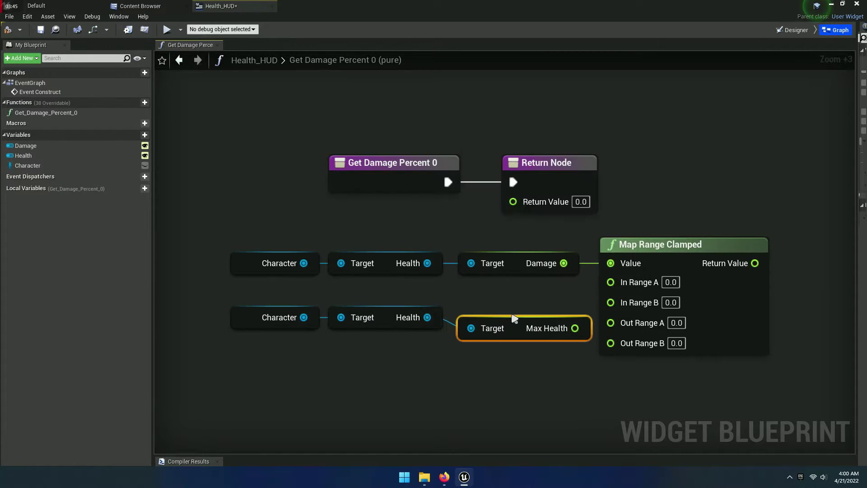
{"action": "right_click_drag", "start_coordinate": [514, 316], "coordinate": [491, 338]}
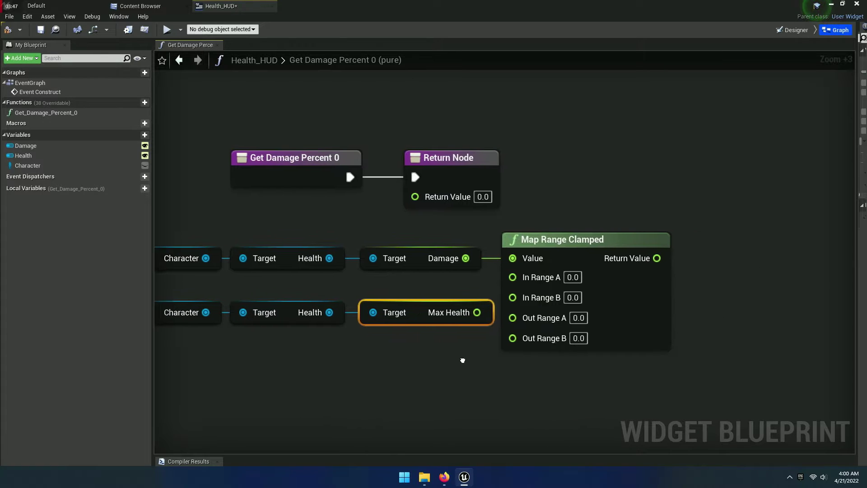
{"action": "scroll", "coordinate": [589, 386], "scroll_direction": "up", "scroll_amount": 3}
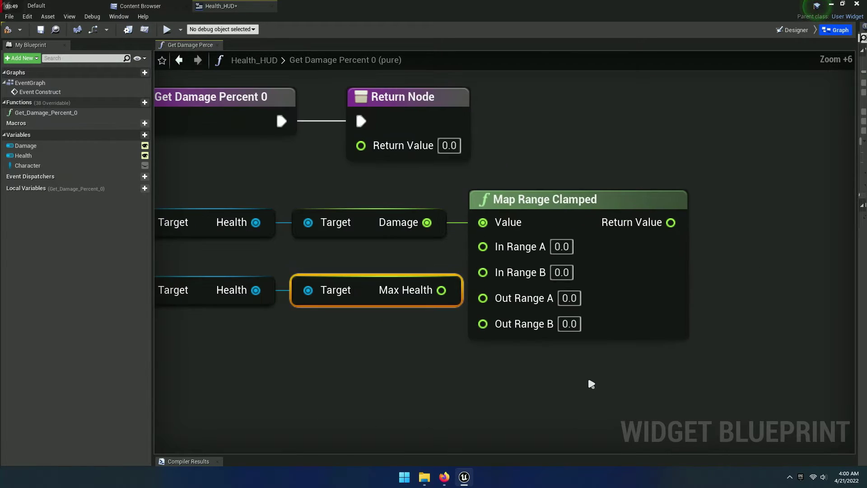
{"action": "left_click", "coordinate": [604, 330]}
{"action": "right_click_drag", "start_coordinate": [549, 375], "coordinate": [644, 375]}
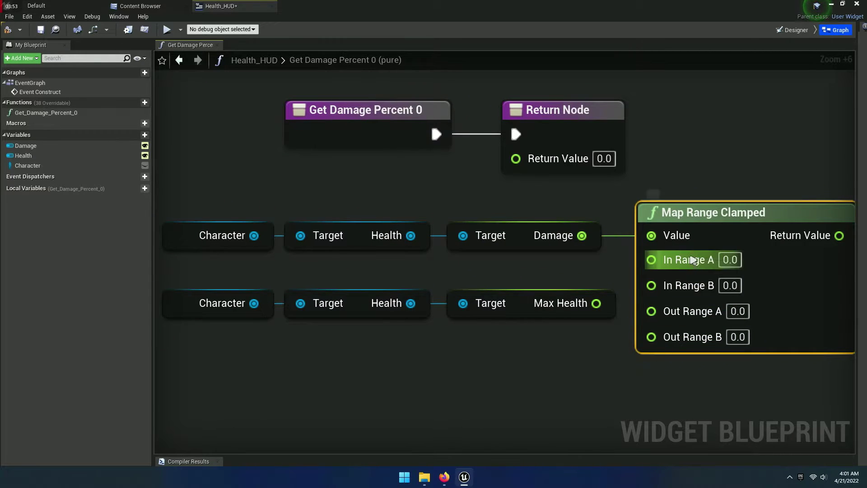
{"action": "scroll", "coordinate": [728, 266], "scroll_direction": "up", "scroll_amount": 1}
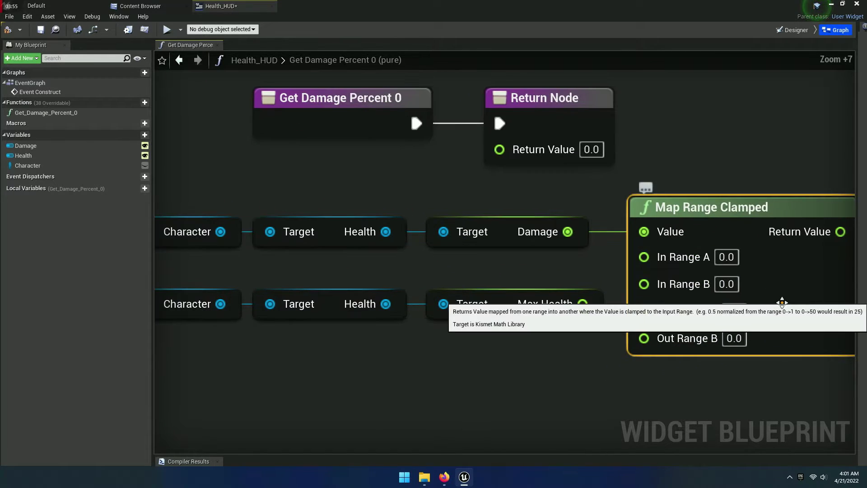
{"action": "right_click_drag", "start_coordinate": [783, 300], "coordinate": [547, 228]}
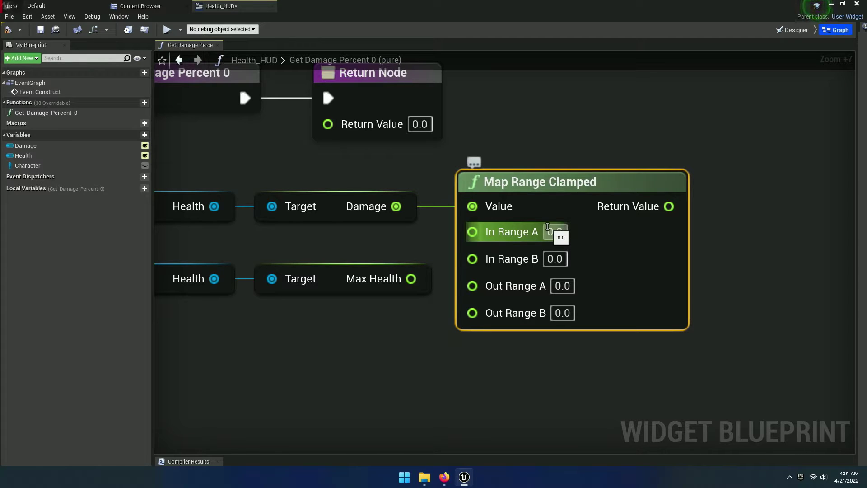
{"action": "right_click_drag", "start_coordinate": [527, 272], "coordinate": [616, 279]}
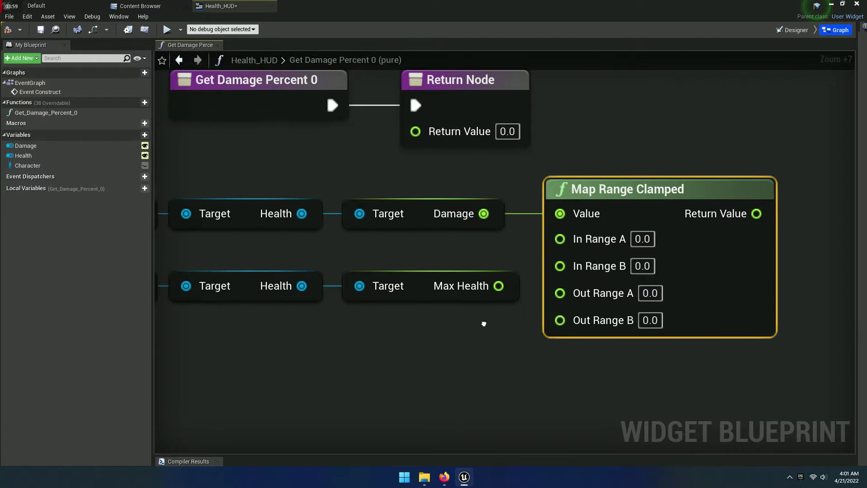
{"action": "left_click_drag", "start_coordinate": [499, 285], "coordinate": [565, 264]}
Straighten the getter rows against Map Range Clamped with Q alignment.
{"action": "right_click_drag", "start_coordinate": [516, 297], "coordinate": [656, 310]}
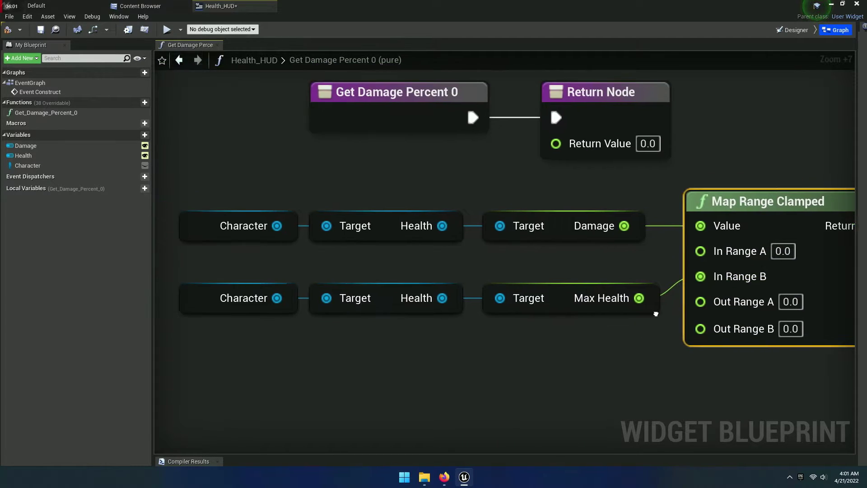
{"action": "left_click_drag", "start_coordinate": [280, 352], "coordinate": [736, 228]}
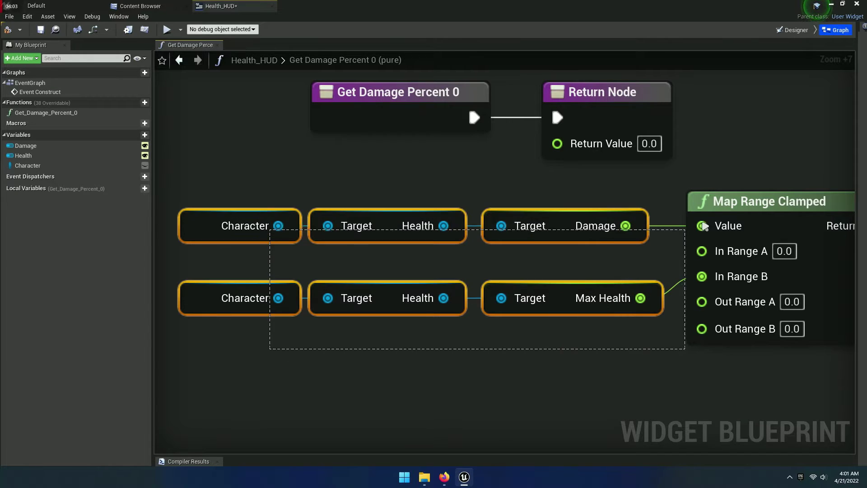
{"action": "key", "text": "q"}
{"action": "left_click", "coordinate": [618, 328]}
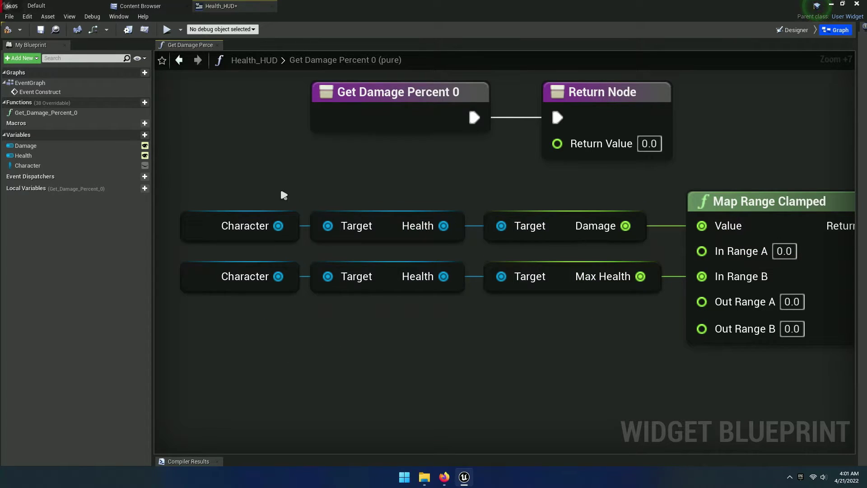
{"action": "left_click_drag", "start_coordinate": [236, 189], "coordinate": [597, 226]}
{"action": "left_click_drag", "start_coordinate": [606, 315], "coordinate": [354, 267]}
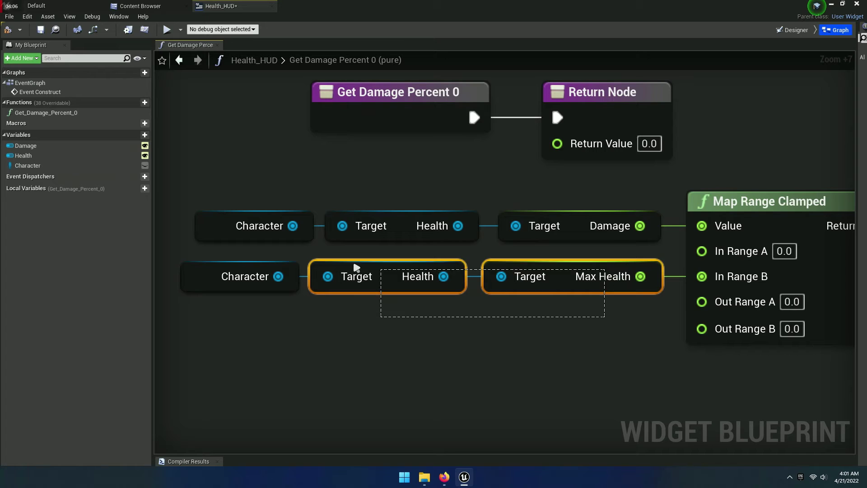
{"action": "left_click", "coordinate": [490, 319]}
{"action": "right_click_drag", "start_coordinate": [490, 319], "coordinate": [351, 303]}
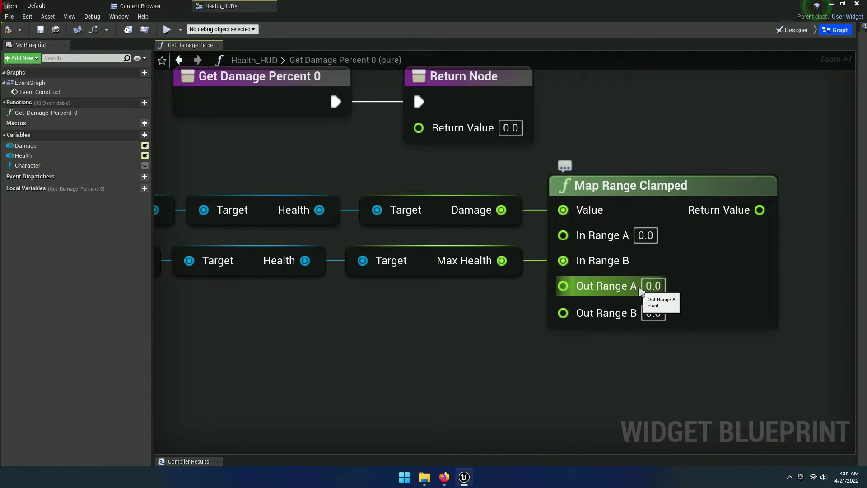
Set Map Range Clamped's Out Range B to 1.0 so its output spans 0 to 1.
{"action": "left_click", "coordinate": [660, 315]}
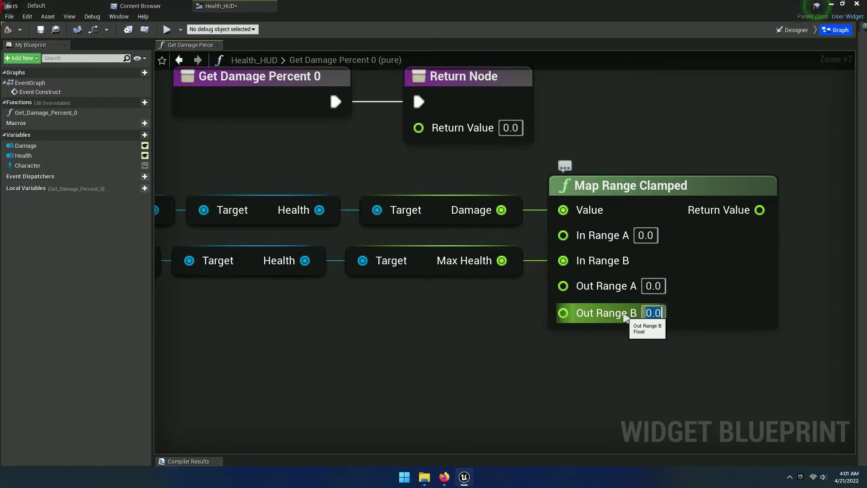
{"action": "type", "text": "1"}
{"action": "key", "text": "Return"}
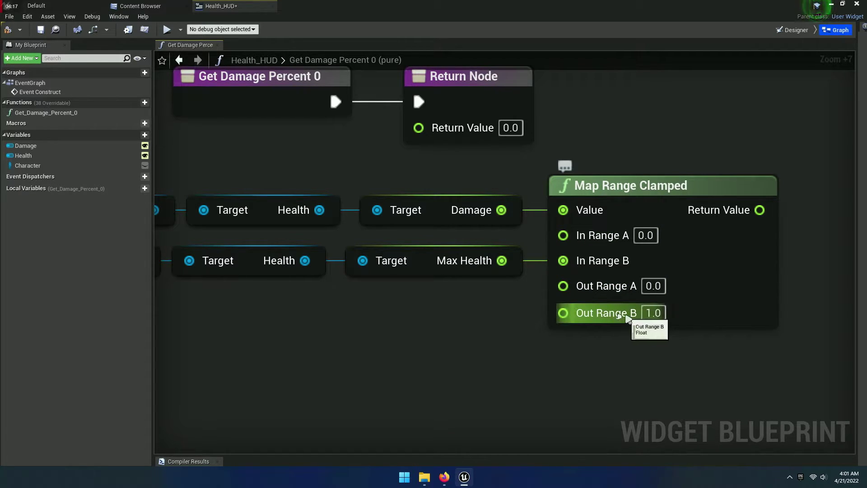
{"action": "right_click_drag", "start_coordinate": [550, 334], "coordinate": [477, 365]}
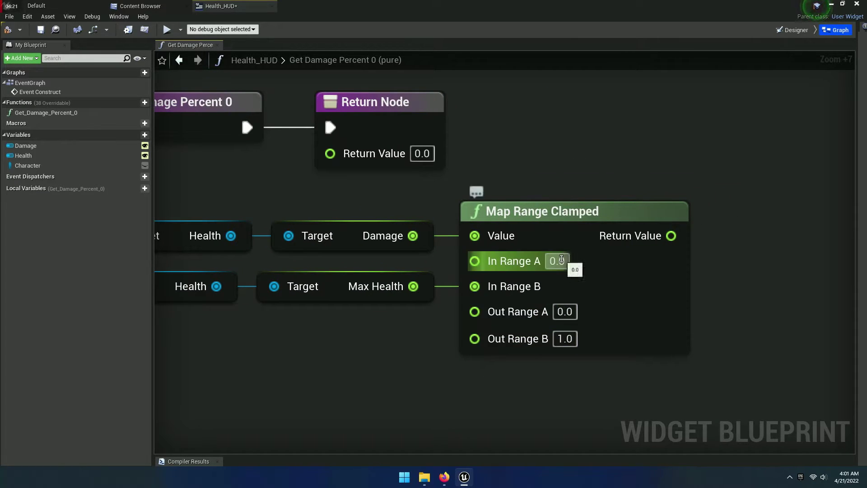
{"action": "right_click_drag", "start_coordinate": [662, 239], "coordinate": [488, 276]}
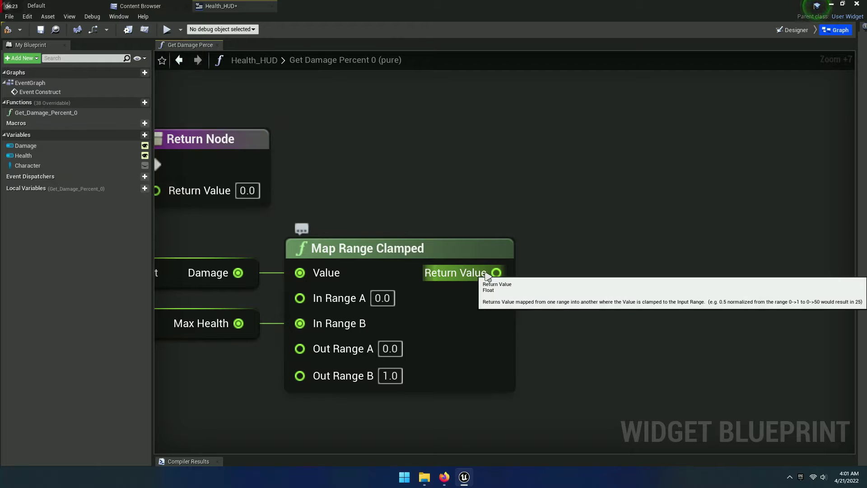
{"action": "left_click_drag", "start_coordinate": [496, 273], "coordinate": [539, 241]}
Place the Return Node after Map Range Clamped and wire the mapped value into it.
{"action": "scroll", "coordinate": [518, 215], "scroll_direction": "down", "scroll_amount": 3}
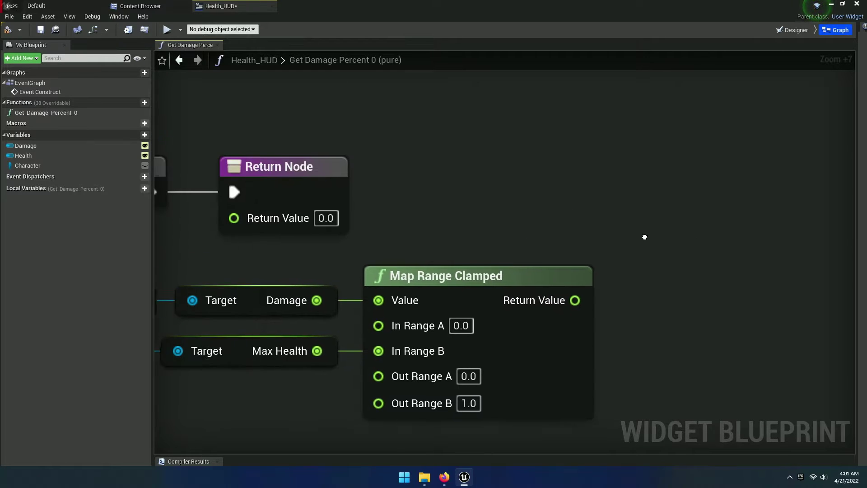
{"action": "right_click_drag", "start_coordinate": [440, 215], "coordinate": [515, 215]}
{"action": "left_click_drag", "start_coordinate": [368, 185], "coordinate": [531, 187]}
{"action": "left_click_drag", "start_coordinate": [657, 195], "coordinate": [635, 195]}
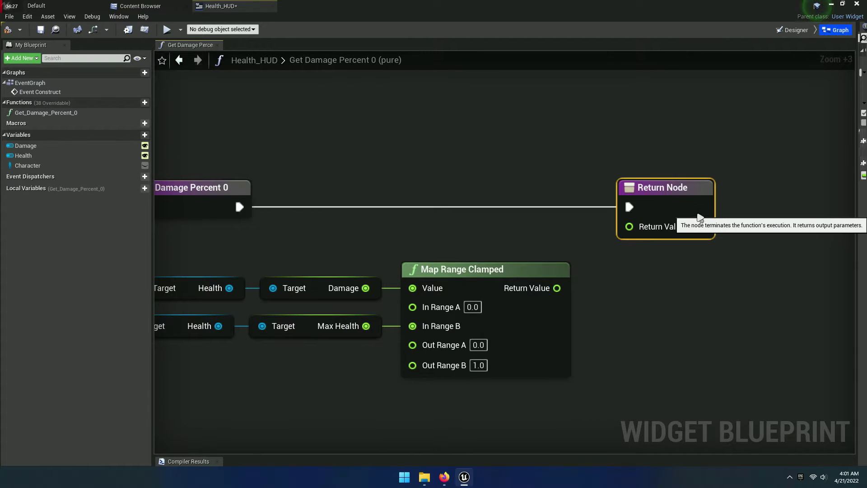
{"action": "scroll", "coordinate": [635, 195], "scroll_direction": "down", "scroll_amount": 4}
{"action": "left_click_drag", "start_coordinate": [599, 302], "coordinate": [284, 239]}
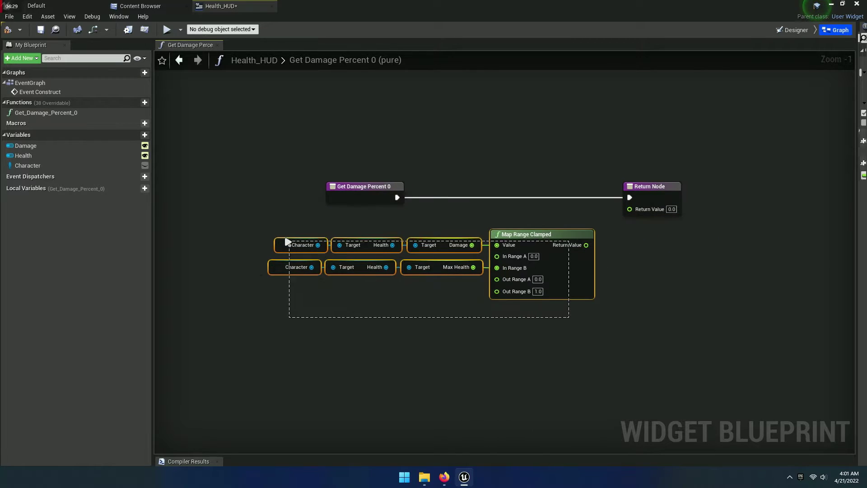
{"action": "mouse_move", "coordinate": [297, 271]}
{"action": "left_mouse_down"}
{"action": "mouse_move", "coordinate": [532, 257]}
{"action": "mouse_move", "coordinate": [544, 239]}
{"action": "left_mouse_up"}
{"action": "right_click_drag", "start_coordinate": [671, 283], "coordinate": [463, 285]}
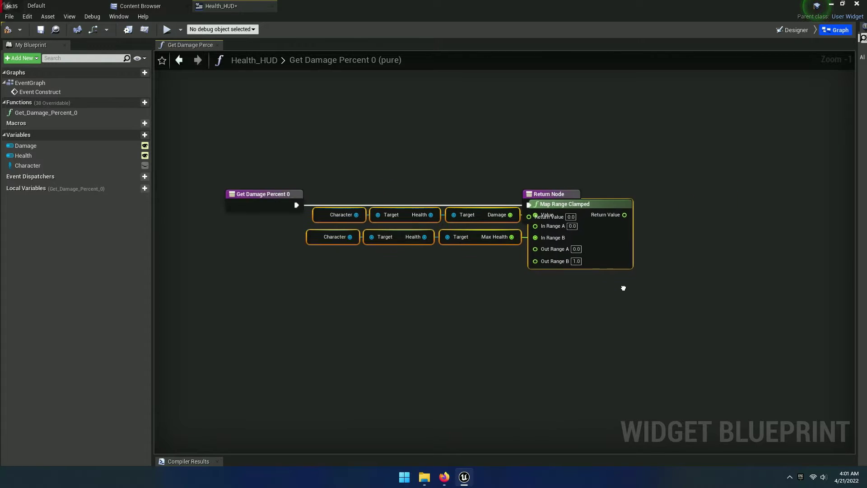
{"action": "left_click_drag", "start_coordinate": [465, 182], "coordinate": [614, 182]}
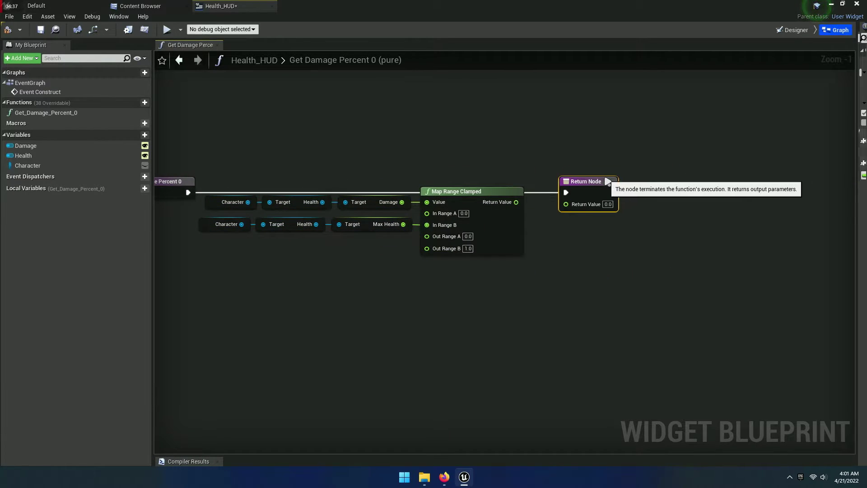
{"action": "left_click_drag", "start_coordinate": [566, 204], "coordinate": [513, 206]}
Line up the two node rows in Get_Damage_Percent_0 and save Health_HUD.
{"action": "key", "text": "Home"}
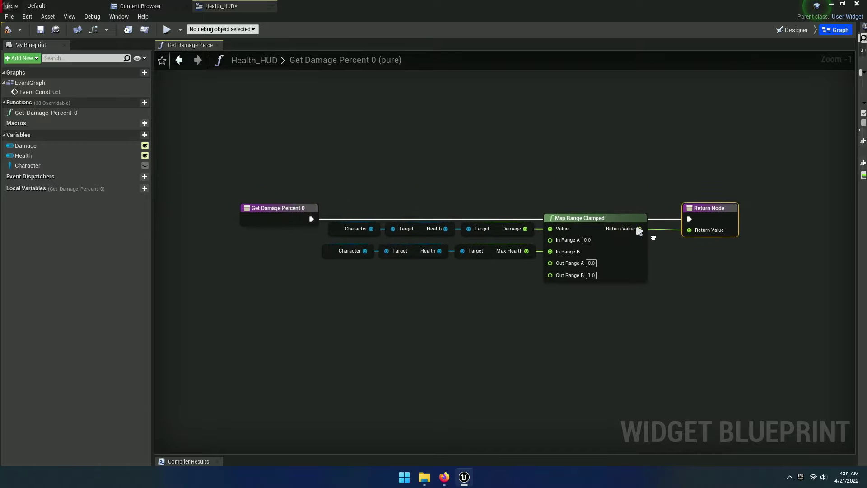
{"action": "left_click_drag", "start_coordinate": [237, 195], "coordinate": [758, 291]}
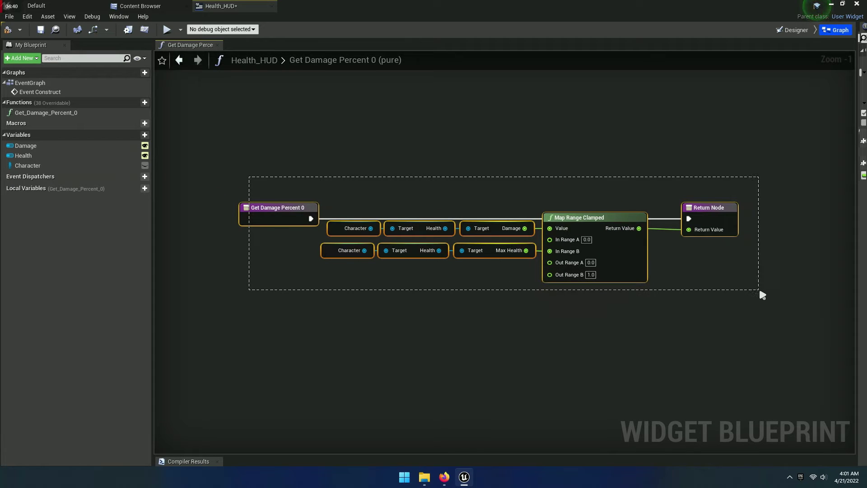
{"action": "left_click", "coordinate": [690, 320]}
{"action": "scroll", "coordinate": [351, 291], "scroll_direction": "up", "scroll_amount": 5}
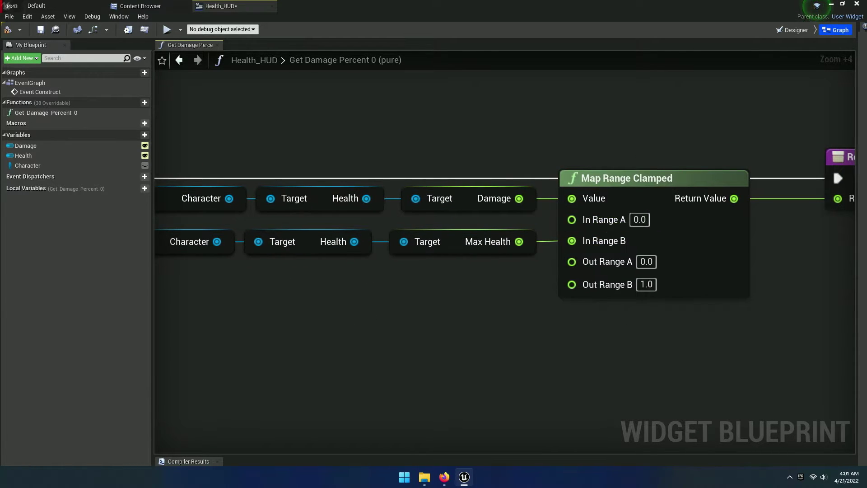
{"action": "right_click_drag", "start_coordinate": [321, 244], "coordinate": [355, 284]}
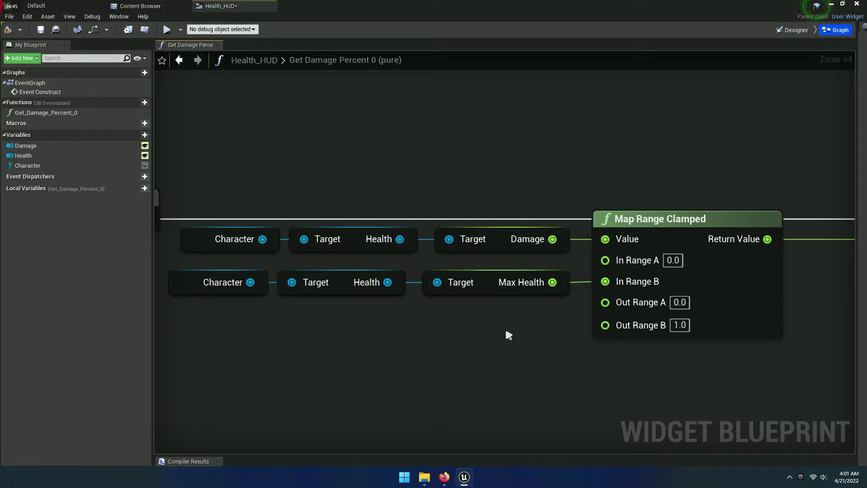
{"action": "left_click_drag", "start_coordinate": [246, 320], "coordinate": [600, 222]}
{"action": "left_click", "coordinate": [366, 371]}
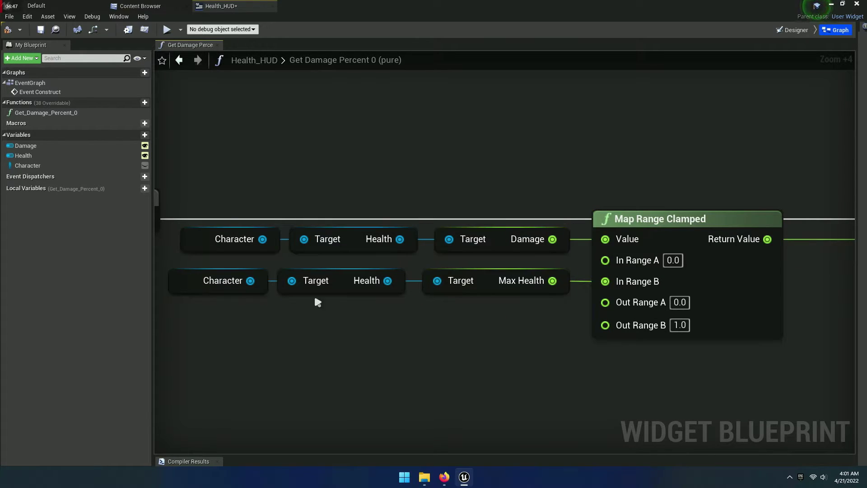
{"action": "left_click", "coordinate": [41, 31]}
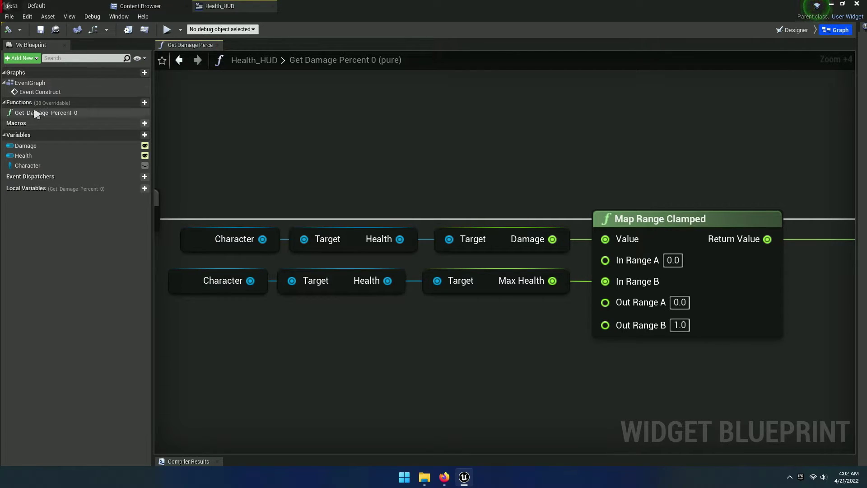
Rename the damage percent binding function to Damage.
{"action": "left_click", "coordinate": [59, 114]}
{"action": "left_click", "coordinate": [80, 113]}
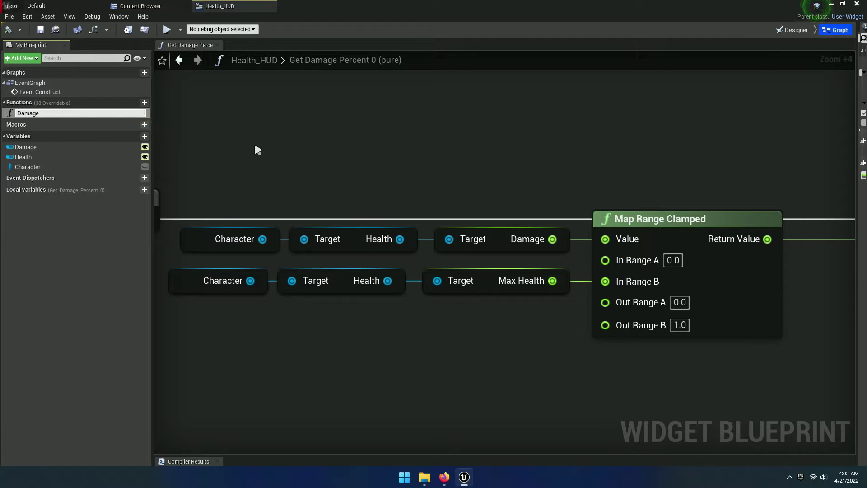
{"action": "key", "text": "Return"}
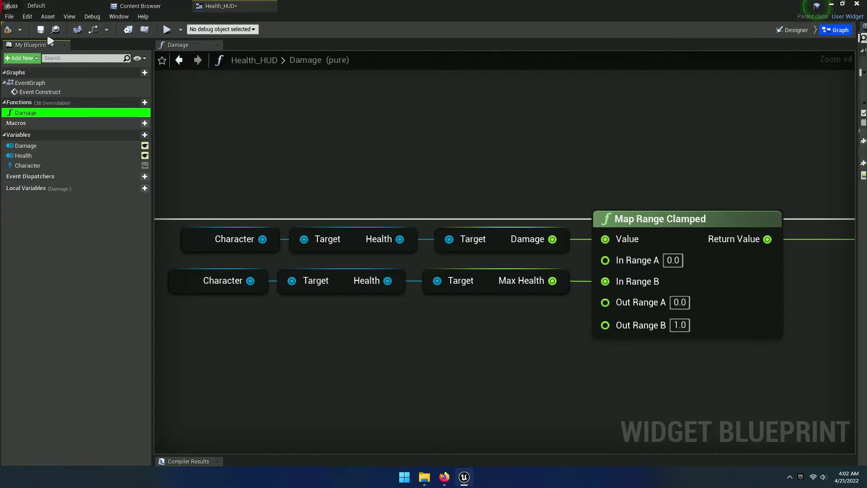
Compile Health_HUD, close the Damage graph and return to the Designer.
{"action": "left_click", "coordinate": [8, 31]}
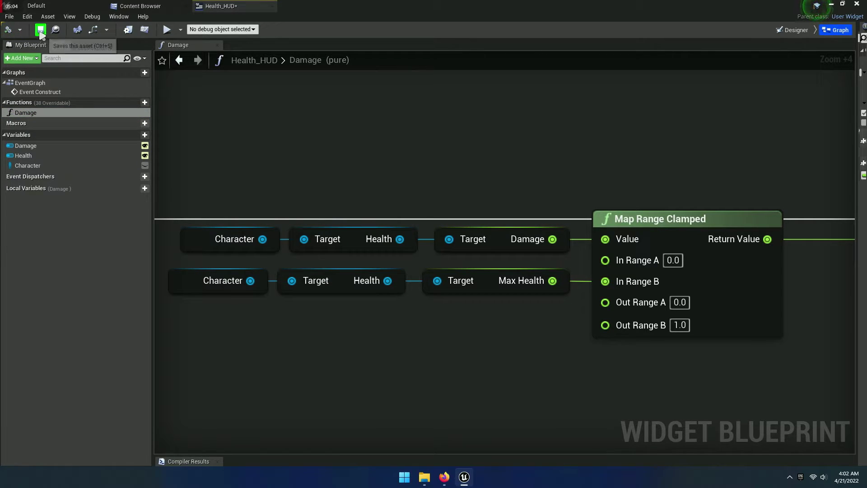
{"action": "left_click", "coordinate": [218, 45]}
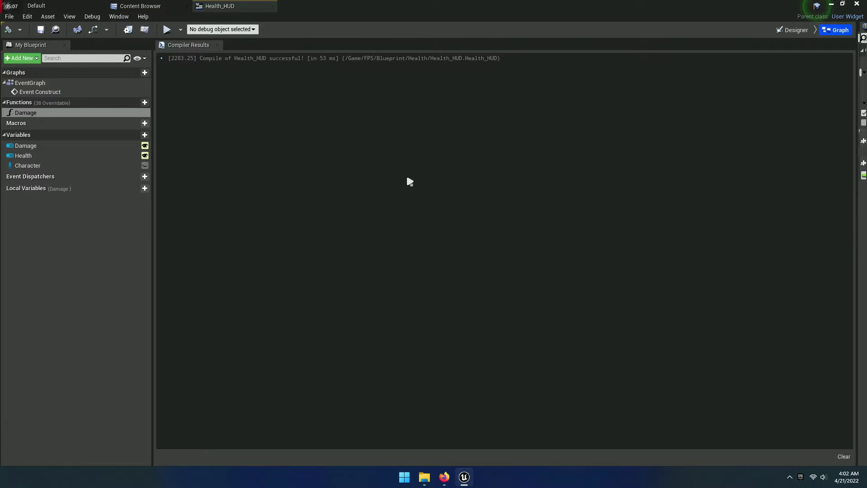
{"action": "left_click", "coordinate": [785, 31]}
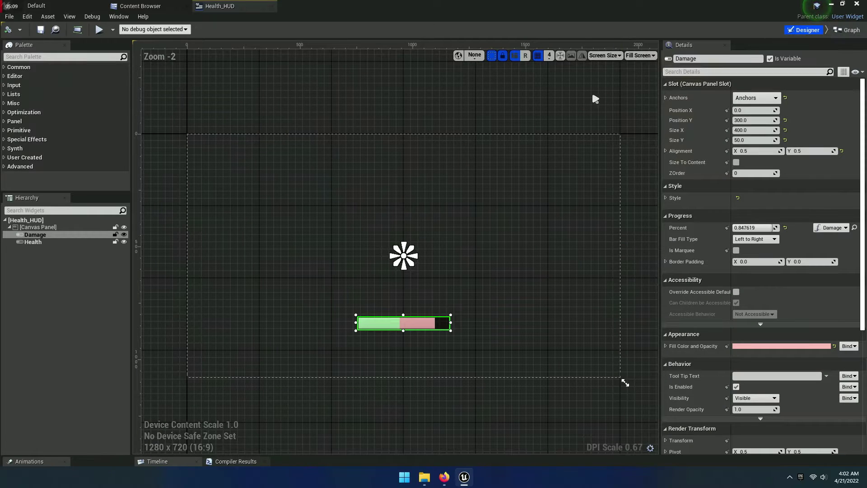
Create a new Percent binding function for the Health progress bar.
{"action": "left_click_drag", "start_coordinate": [32, 242], "coordinate": [262, 254]}
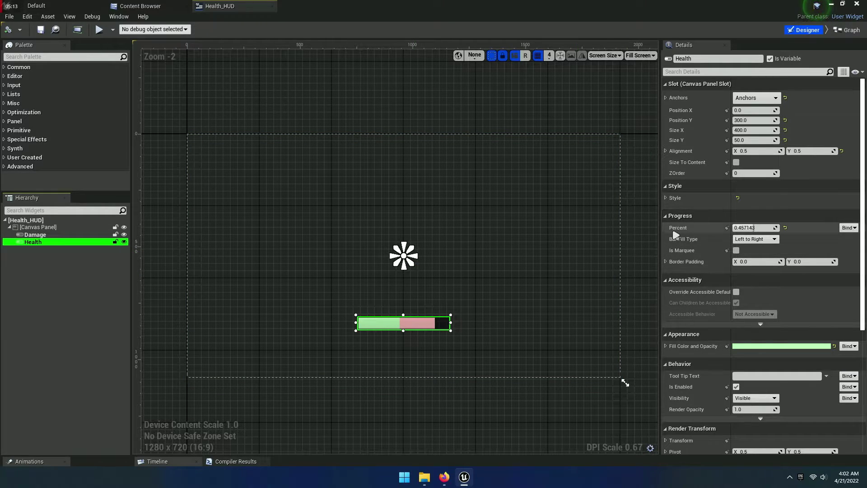
{"action": "left_click", "coordinate": [851, 229]}
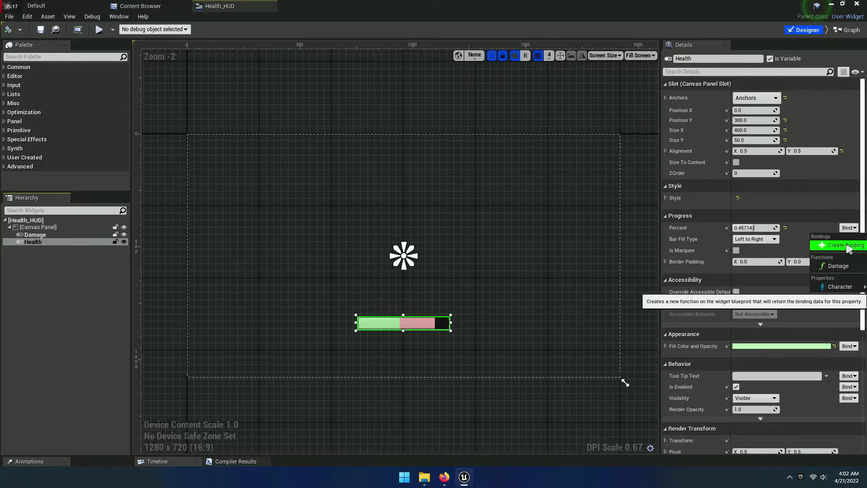
{"action": "left_click", "coordinate": [848, 248]}
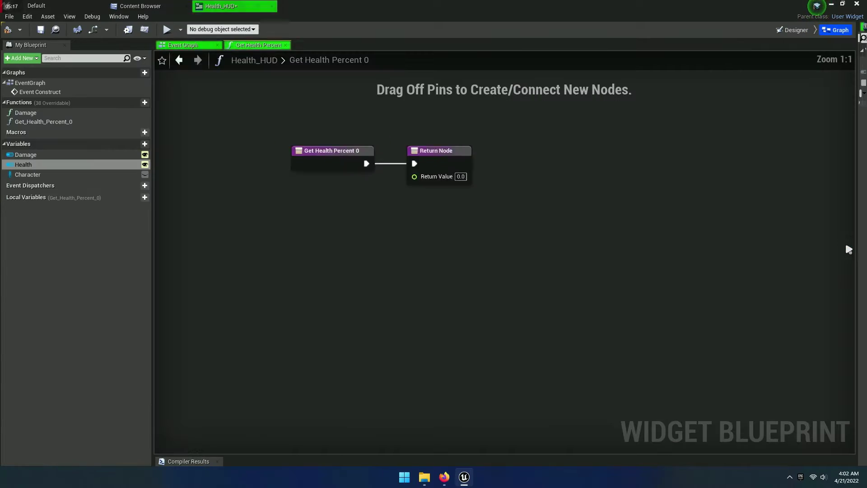
Rename the new Get_Health_Percent_0 function to Health and close the Event Graph.
{"action": "left_click", "coordinate": [51, 125]}
{"action": "left_click", "coordinate": [44, 125]}
{"action": "type", "text": "Health"}
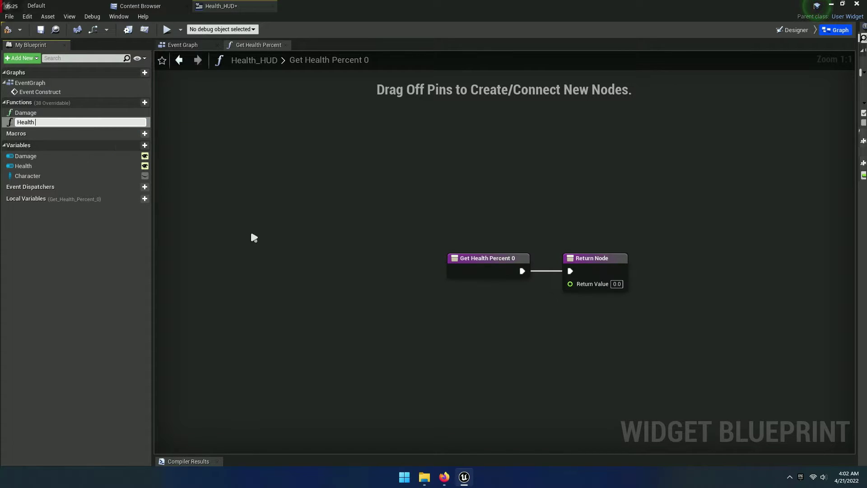
{"action": "key", "text": "Return"}
{"action": "scroll", "coordinate": [348, 226], "scroll_direction": "up", "scroll_amount": 5}
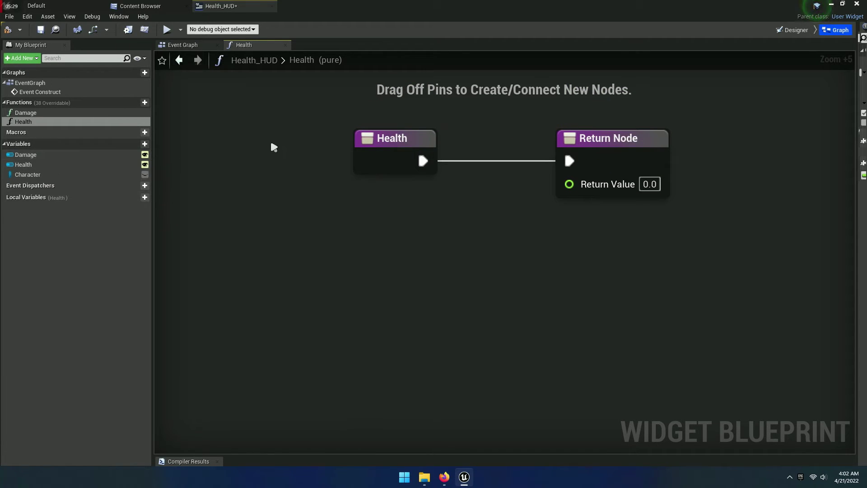
{"action": "left_click", "coordinate": [215, 45]}
{"action": "right_click_drag", "start_coordinate": [287, 171], "coordinate": [258, 195]}
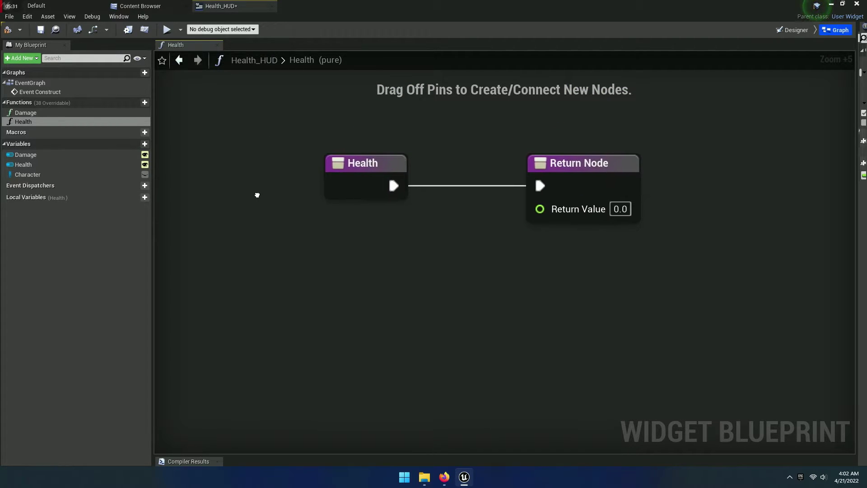
{"action": "left_click", "coordinate": [53, 113]}
Copy the lower Character and Health nodes plus Map Range Clamped from the Damage graph.
{"action": "double_click", "coordinate": [53, 113]}
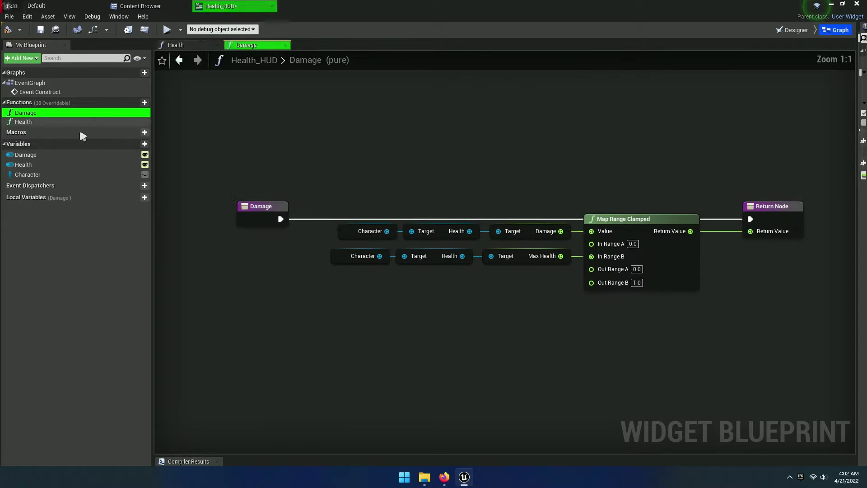
{"action": "scroll", "coordinate": [379, 244], "scroll_direction": "up", "scroll_amount": 4}
{"action": "left_click_drag", "start_coordinate": [415, 242], "coordinate": [344, 201]}
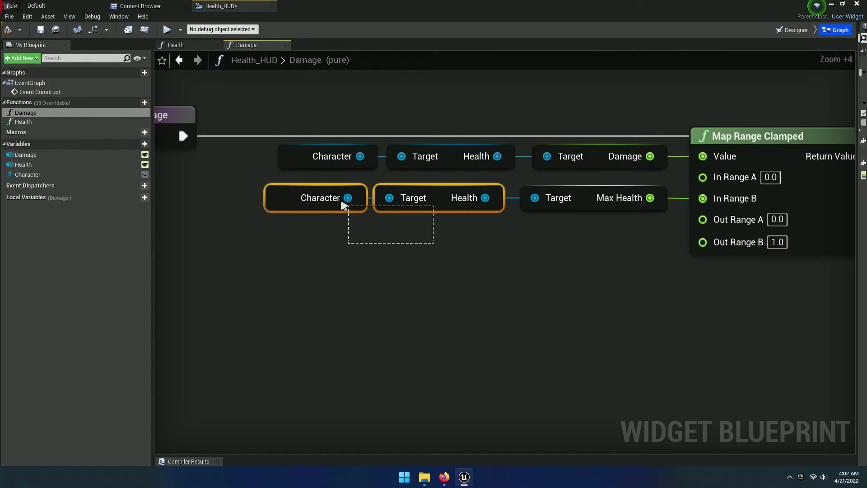
{"action": "right_click", "coordinate": [273, 202]}
{"action": "left_click", "coordinate": [297, 244]}
{"action": "left_click", "coordinate": [225, 197]}
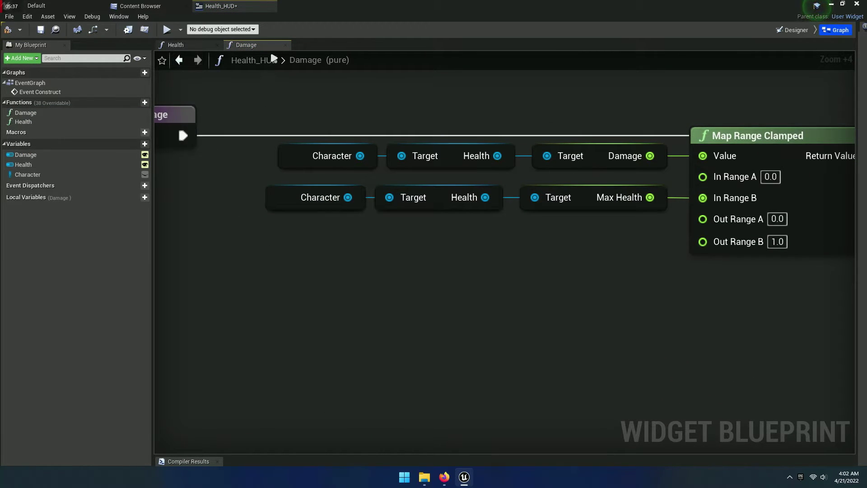
{"action": "right_click_drag", "start_coordinate": [511, 282], "coordinate": [412, 328]}
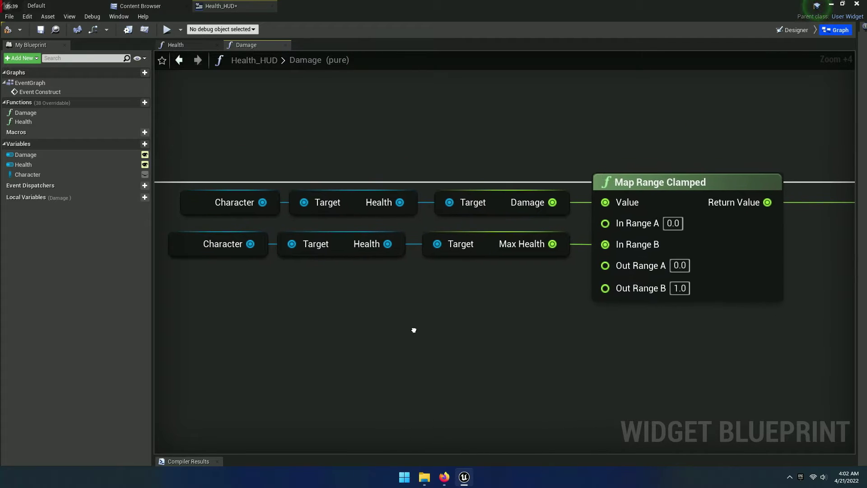
{"action": "left_click_drag", "start_coordinate": [329, 280], "coordinate": [355, 257]}
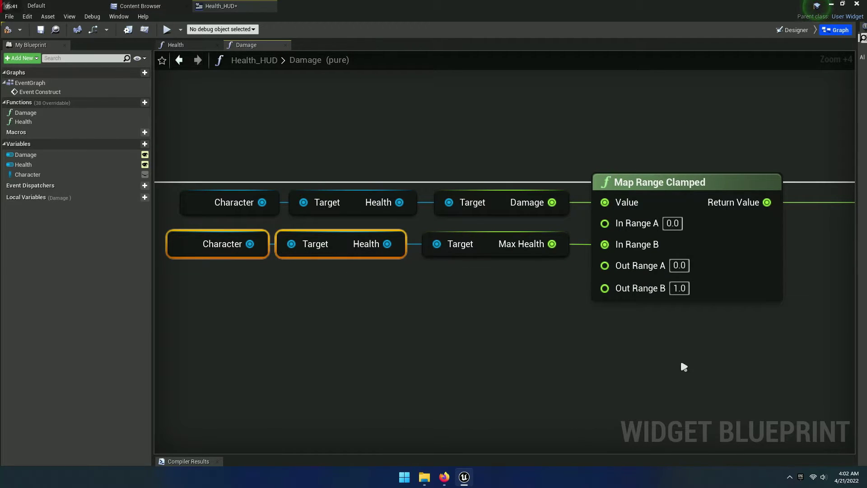
{"action": "left_click", "coordinate": [694, 222], "text": "ctrl"}
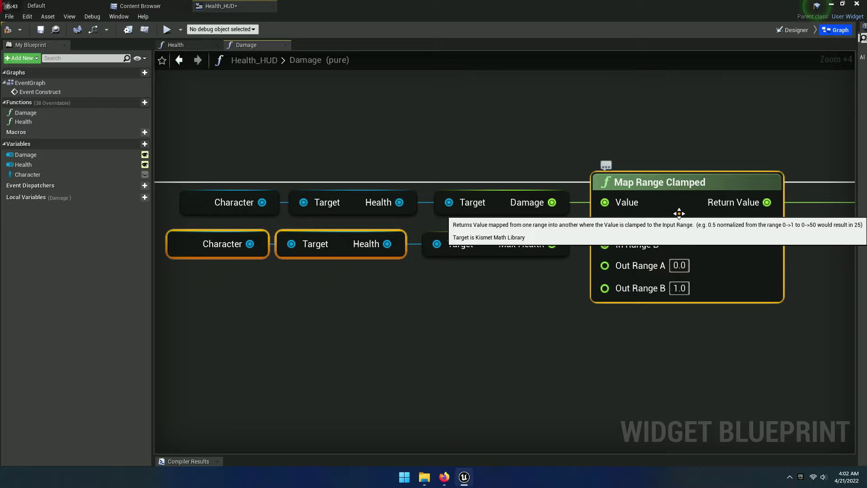
{"action": "right_click", "coordinate": [678, 197]}
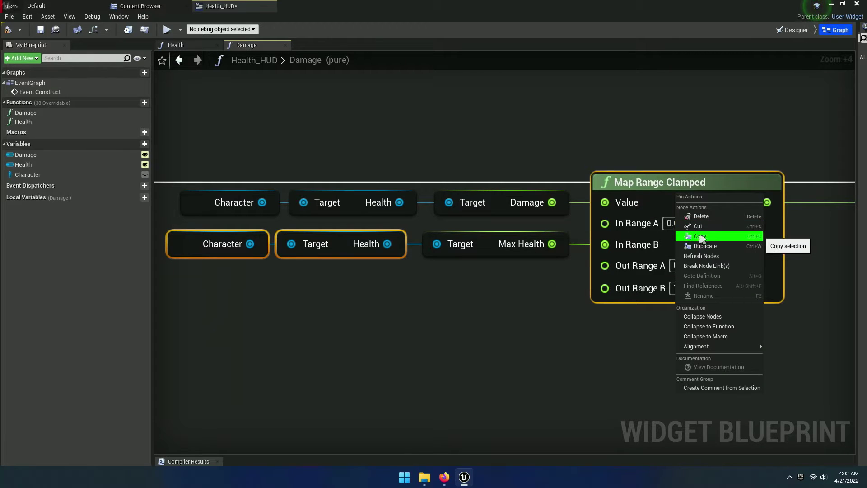
{"action": "left_click", "coordinate": [691, 237]}
{"action": "left_click", "coordinate": [429, 322]}
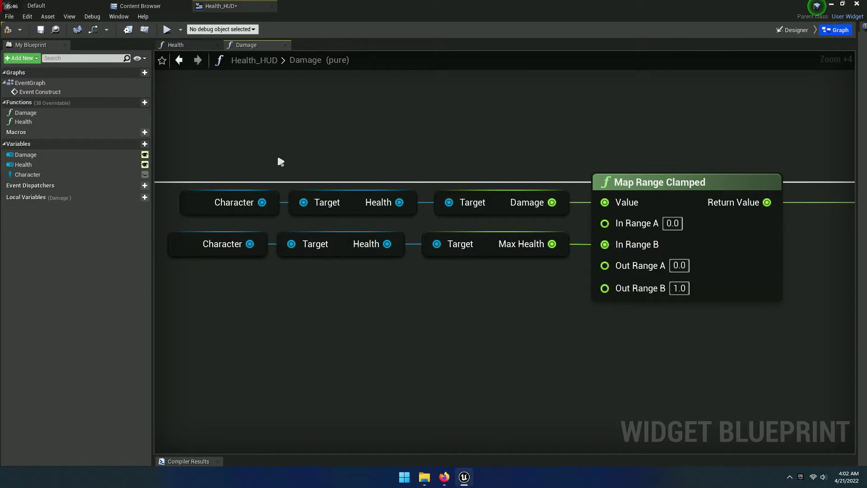
Paste the copied nodes into the Health function near its entry node.
{"action": "left_click", "coordinate": [286, 45]}
{"action": "key", "text": "ctrl+v"}
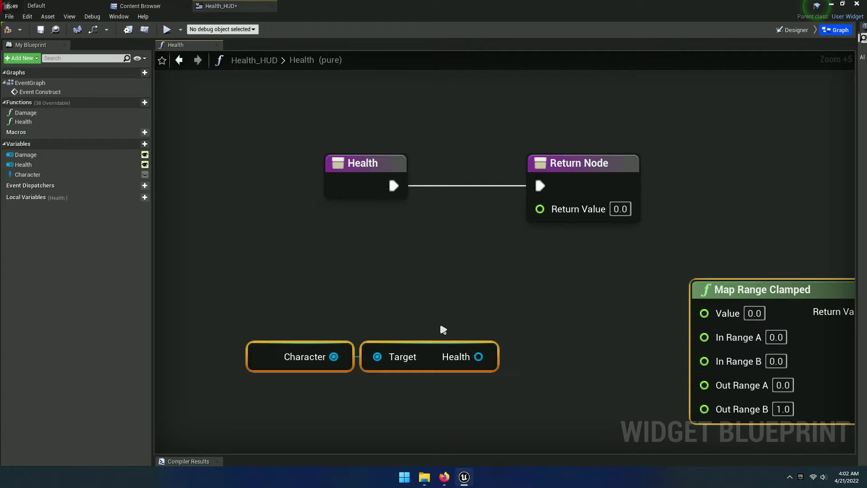
{"action": "mouse_move", "coordinate": [441, 329]}
{"action": "right_mouse_down"}
{"action": "mouse_move", "coordinate": [393, 339]}
{"action": "mouse_move", "coordinate": [469, 368]}
{"action": "right_mouse_up"}
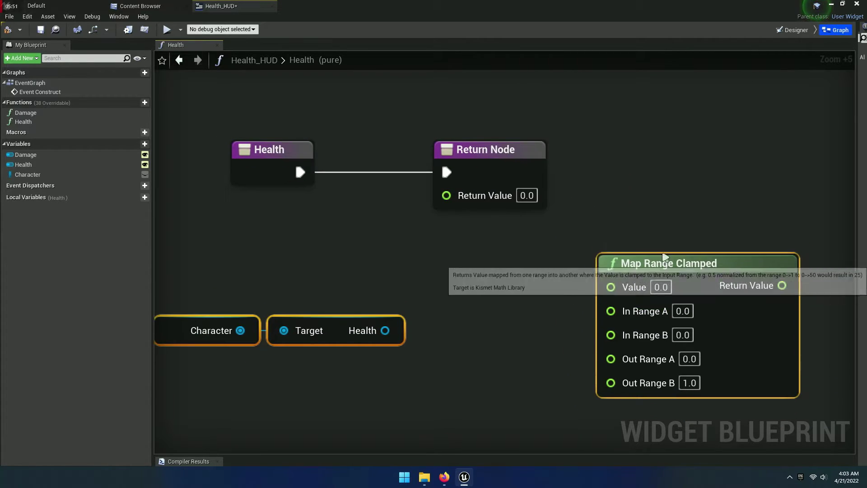
{"action": "left_click_drag", "start_coordinate": [623, 302], "coordinate": [638, 227]}
{"action": "left_click", "coordinate": [383, 283]}
Add a Get Health node off the Health component reference and align it.
{"action": "left_click_drag", "start_coordinate": [386, 267], "coordinate": [388, 270]}
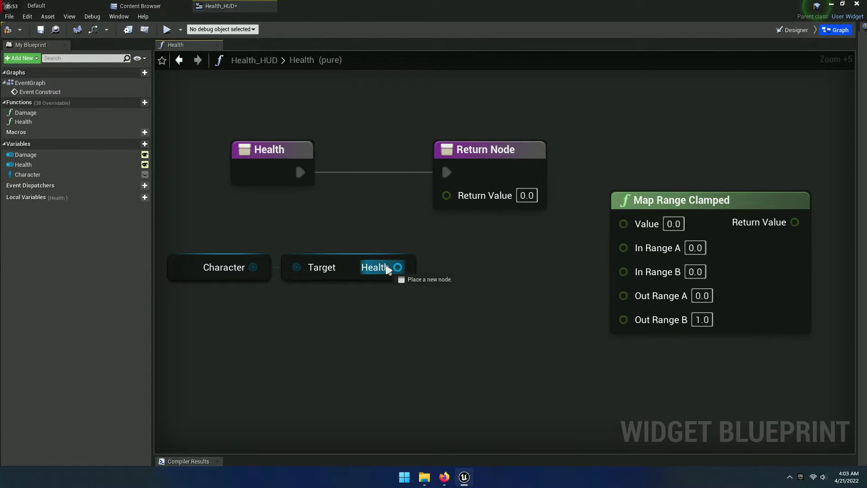
{"action": "scroll", "coordinate": [321, 334], "scroll_direction": "up", "scroll_amount": 2}
{"action": "right_click_drag", "start_coordinate": [321, 334], "coordinate": [418, 307]}
{"action": "left_click", "coordinate": [303, 248]}
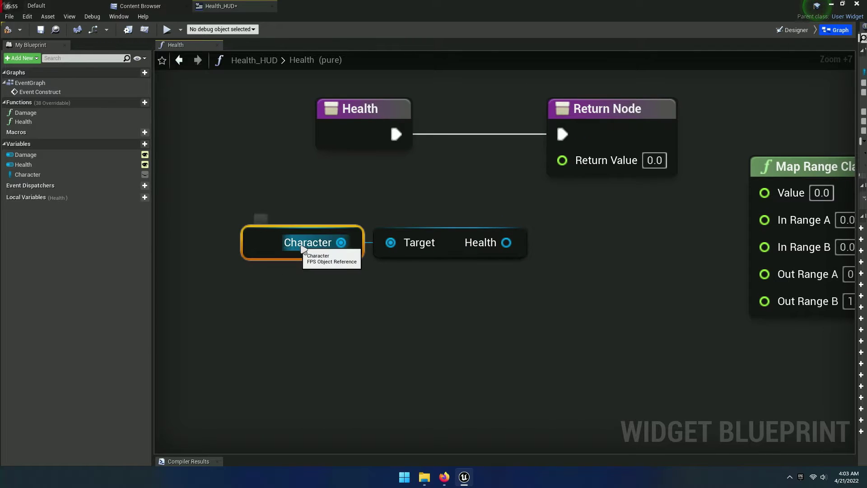
{"action": "right_click_drag", "start_coordinate": [501, 277], "coordinate": [405, 281]}
{"action": "left_click_drag", "start_coordinate": [410, 246], "coordinate": [449, 251]}
{"action": "type", "text": "get health"}
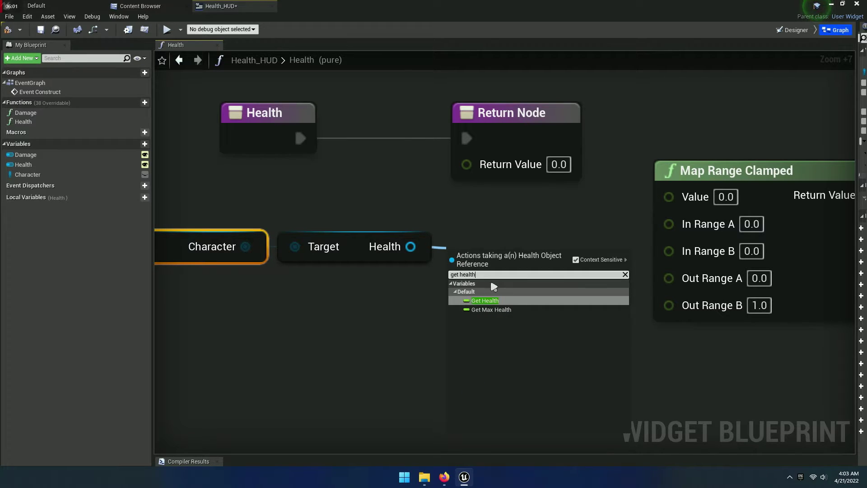
{"action": "left_click", "coordinate": [496, 300]}
{"action": "mouse_move", "coordinate": [535, 267]}
{"action": "left_mouse_down"}
{"action": "mouse_move", "coordinate": [522, 254]}
{"action": "mouse_move", "coordinate": [536, 253]}
{"action": "left_mouse_up"}
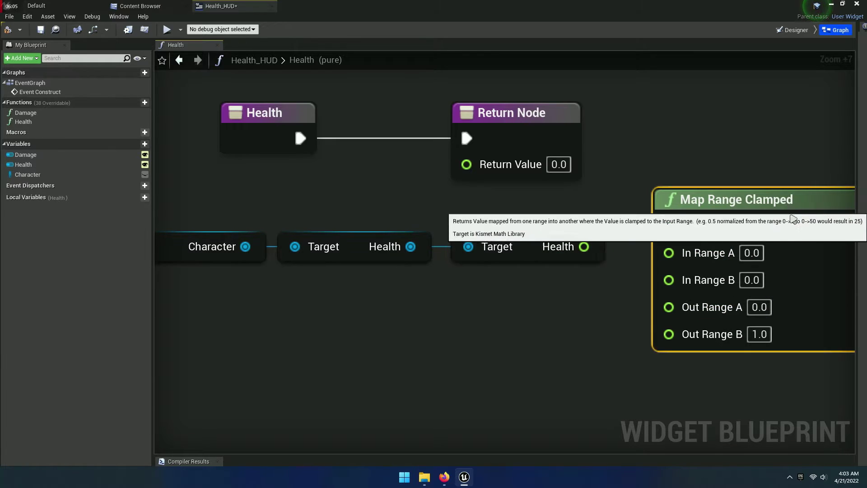
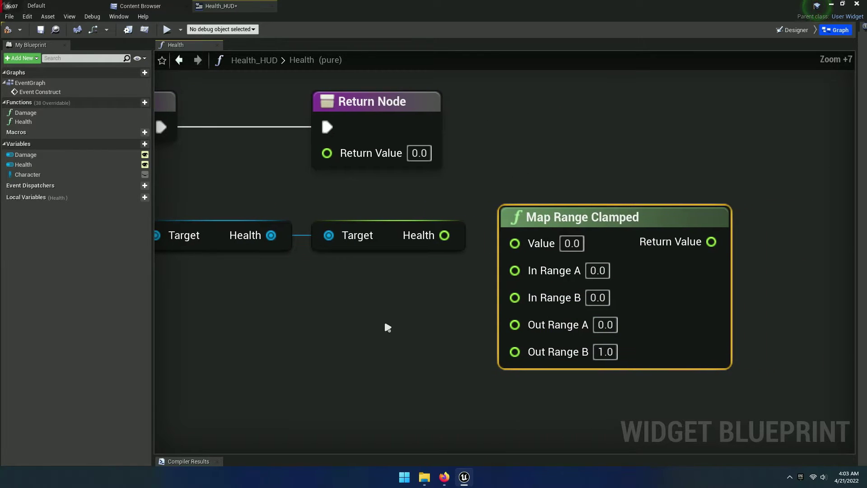
Wire Health into Map Range Clamped's Value, then duplicate the Character→Health getters and add Get Max Health.
{"action": "left_click_drag", "start_coordinate": [444, 235], "coordinate": [515, 244]}
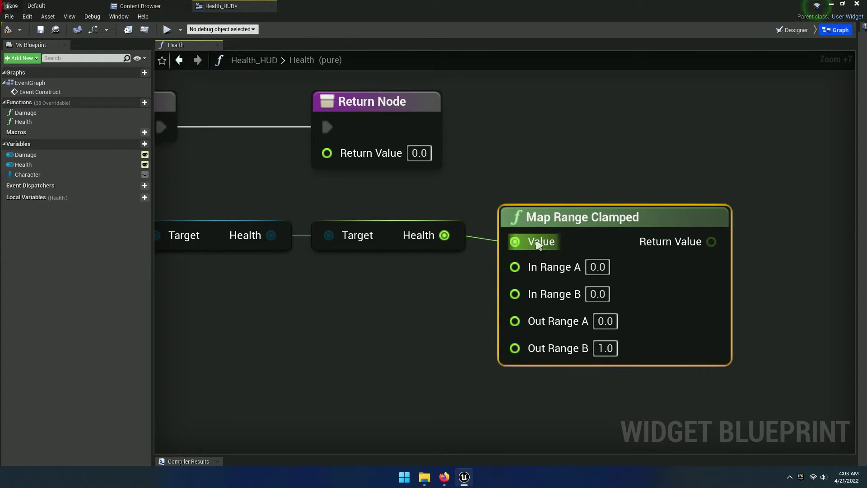
{"action": "right_click_drag", "start_coordinate": [334, 331], "coordinate": [626, 329]}
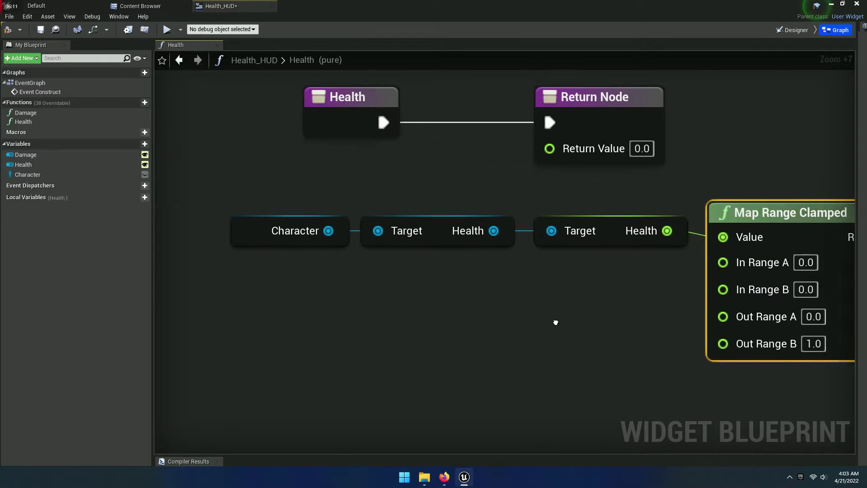
{"action": "left_click_drag", "start_coordinate": [497, 287], "coordinate": [388, 235]}
{"action": "key", "text": "ctrl+c"}
{"action": "key", "text": "ctrl+v"}
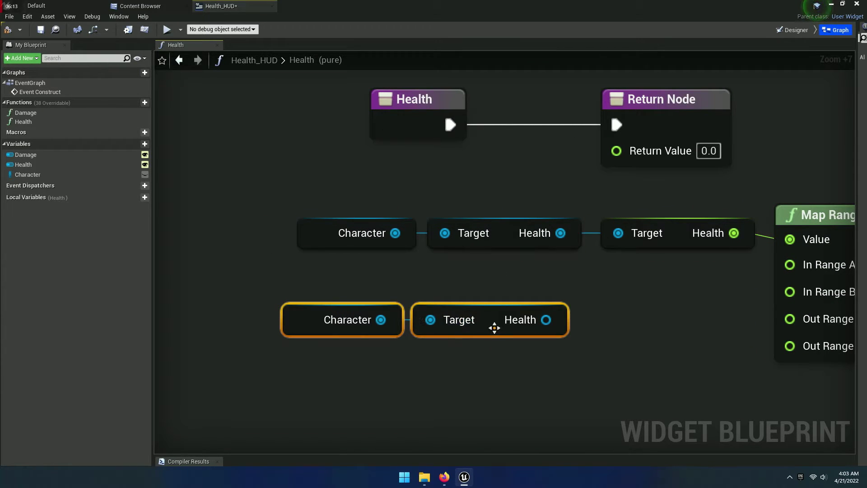
{"action": "left_click_drag", "start_coordinate": [494, 328], "coordinate": [509, 313]}
{"action": "left_click_drag", "start_coordinate": [561, 305], "coordinate": [649, 298]}
{"action": "type", "text": "g"}
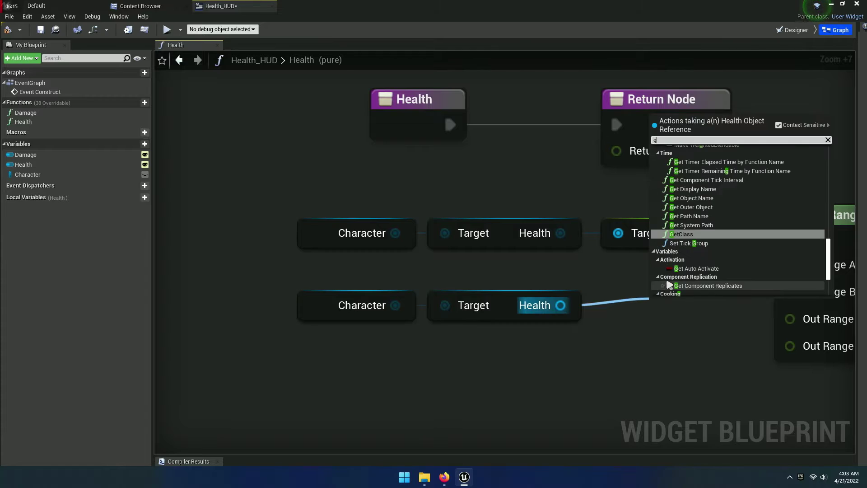
{"action": "type", "text": "et max "}
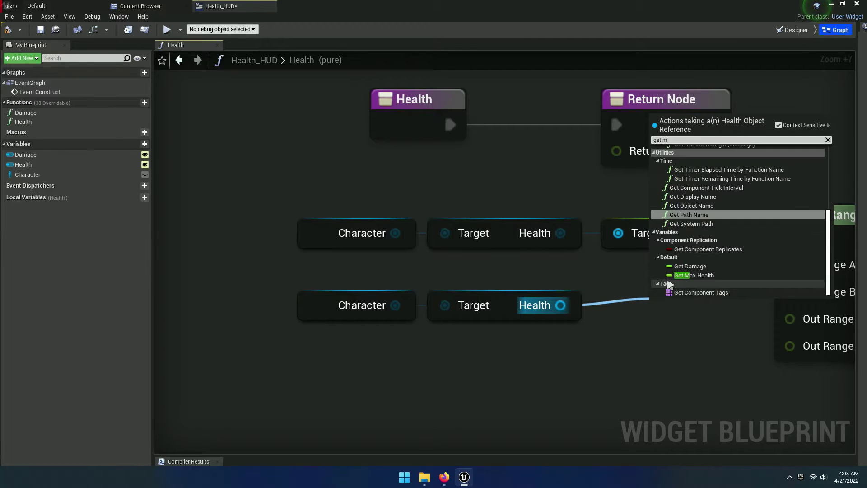
{"action": "type", "text": "health"}
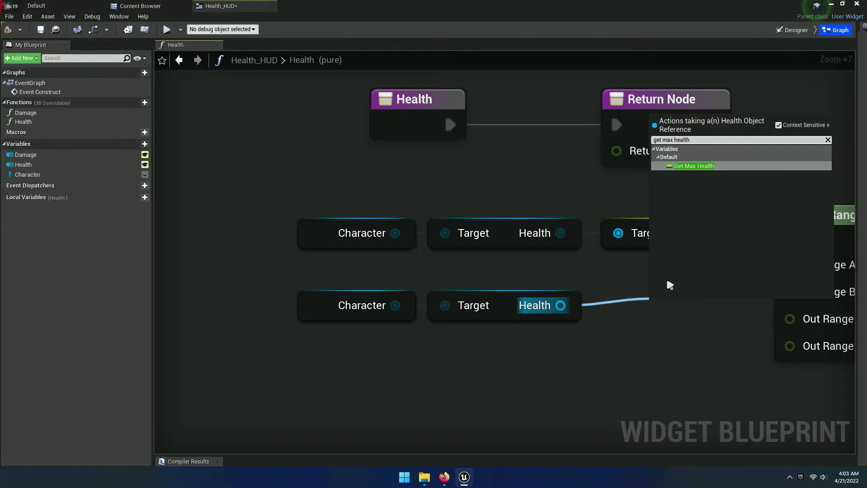
{"action": "left_click", "coordinate": [702, 167]}
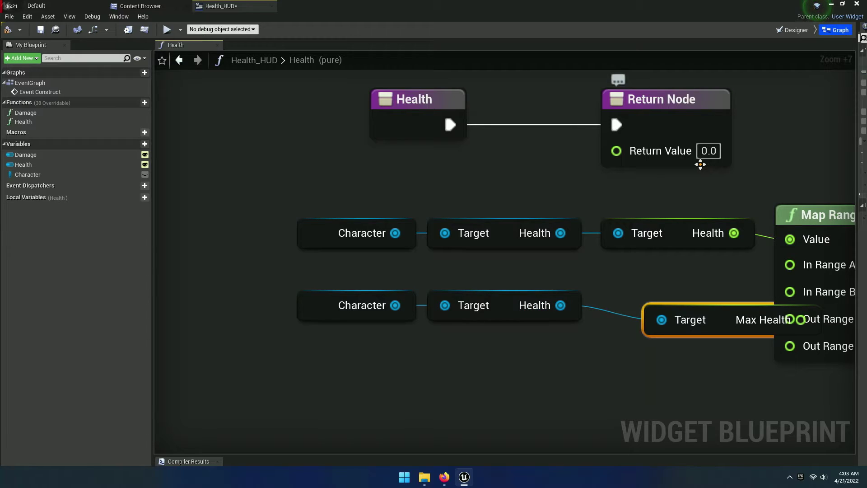
{"action": "right_click_drag", "start_coordinate": [695, 275], "coordinate": [490, 263]}
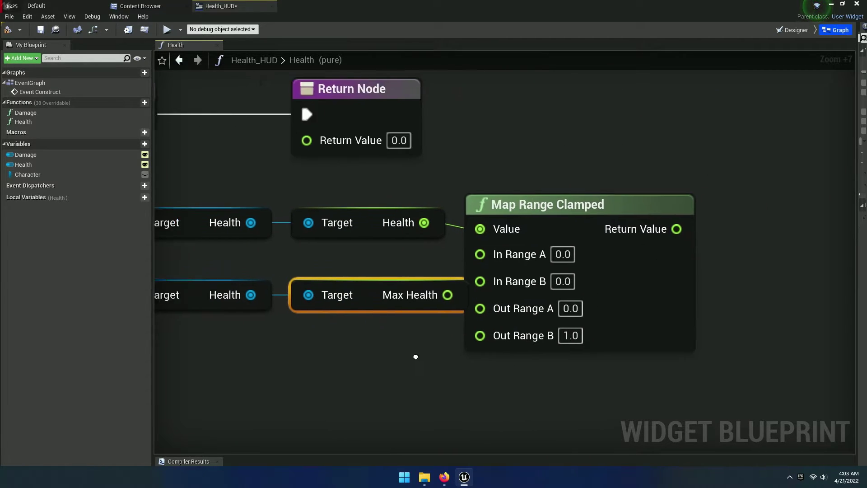
Connect Max Health to Map Range Clamped's In Range B, leaving Out Range B at 1.0.
{"action": "right_click_drag", "start_coordinate": [479, 310], "coordinate": [339, 312]}
{"action": "left_click_drag", "start_coordinate": [482, 388], "coordinate": [516, 333]}
{"action": "right_click_drag", "start_coordinate": [515, 332], "coordinate": [621, 332]}
{"action": "scroll", "coordinate": [621, 337], "scroll_direction": "down", "scroll_amount": 2}
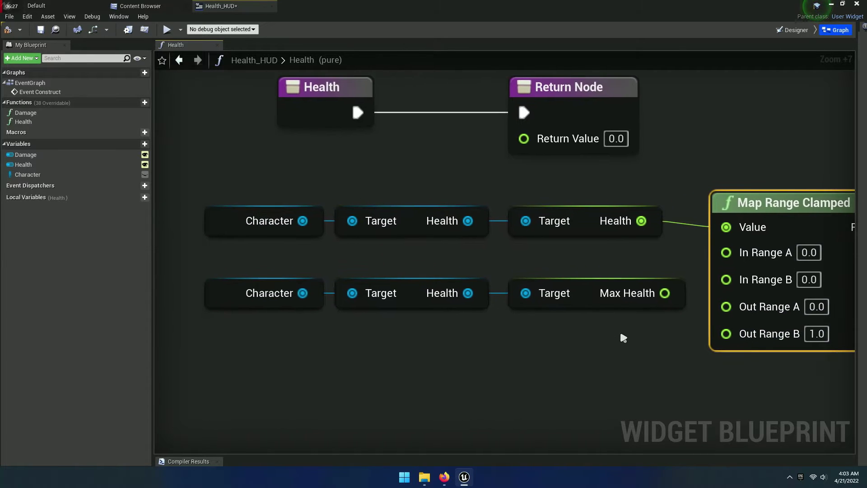
{"action": "left_click_drag", "start_coordinate": [402, 237], "coordinate": [533, 244]}
{"action": "left_click_drag", "start_coordinate": [587, 236], "coordinate": [600, 237]}
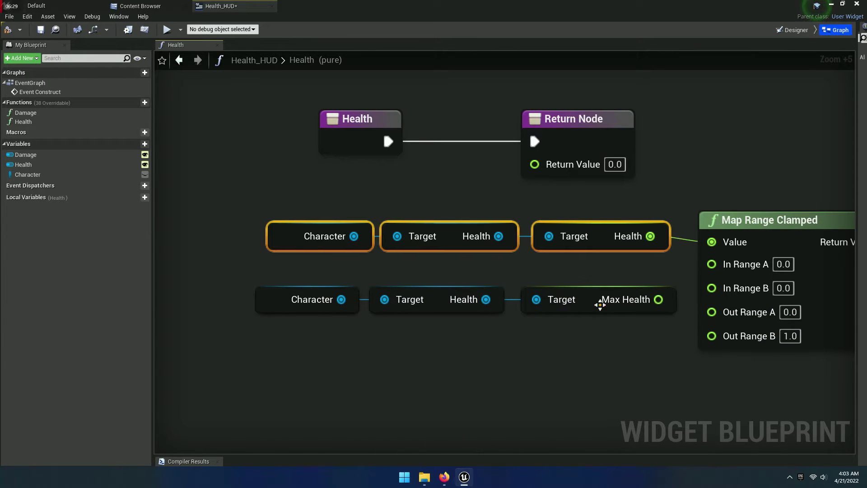
{"action": "right_click_drag", "start_coordinate": [506, 303], "coordinate": [443, 323]}
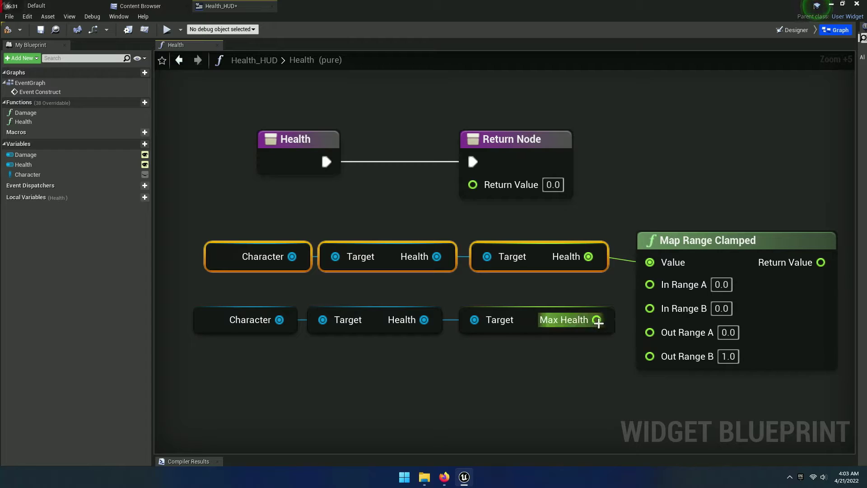
{"action": "right_click_drag", "start_coordinate": [598, 323], "coordinate": [474, 306]}
{"action": "scroll", "coordinate": [474, 309], "scroll_direction": "up", "scroll_amount": 2}
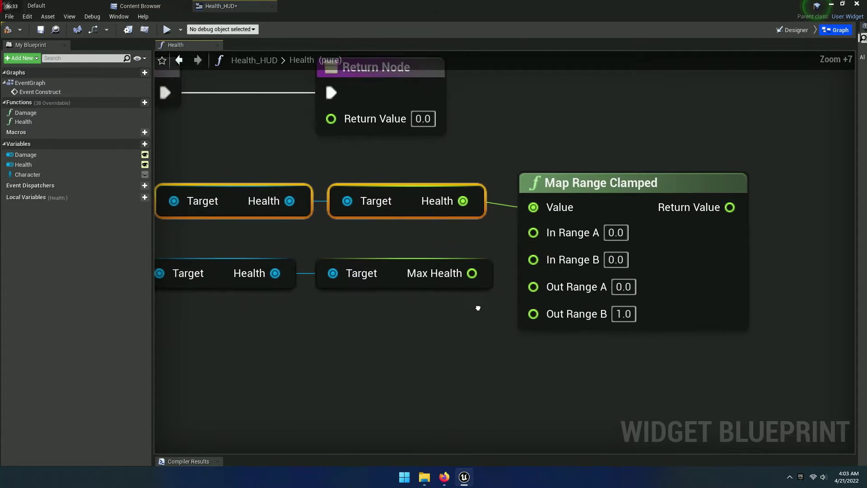
{"action": "left_click", "coordinate": [477, 308]}
{"action": "left_click_drag", "start_coordinate": [470, 283], "coordinate": [549, 269]}
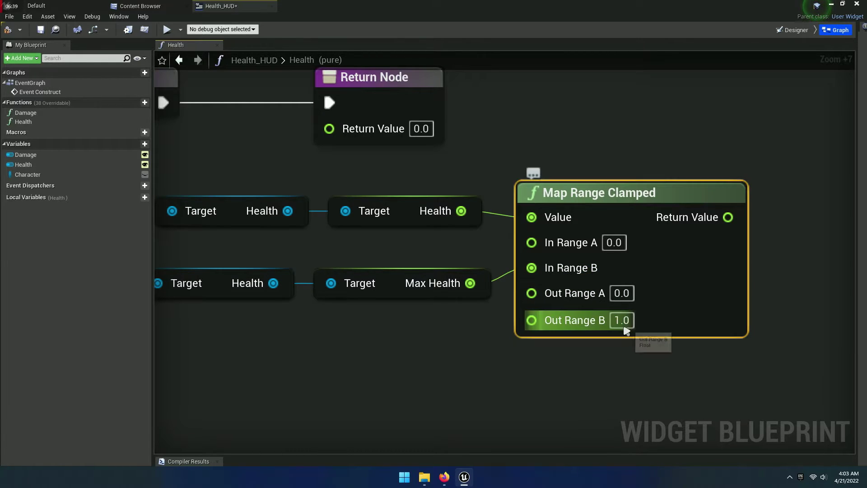
{"action": "left_click", "coordinate": [621, 339]}
Wire Map Range Clamped's Return Value into the Return Node's Return Value.
{"action": "right_click_drag", "start_coordinate": [631, 333], "coordinate": [592, 349]}
{"action": "scroll", "coordinate": [592, 349], "scroll_direction": "down", "scroll_amount": 3}
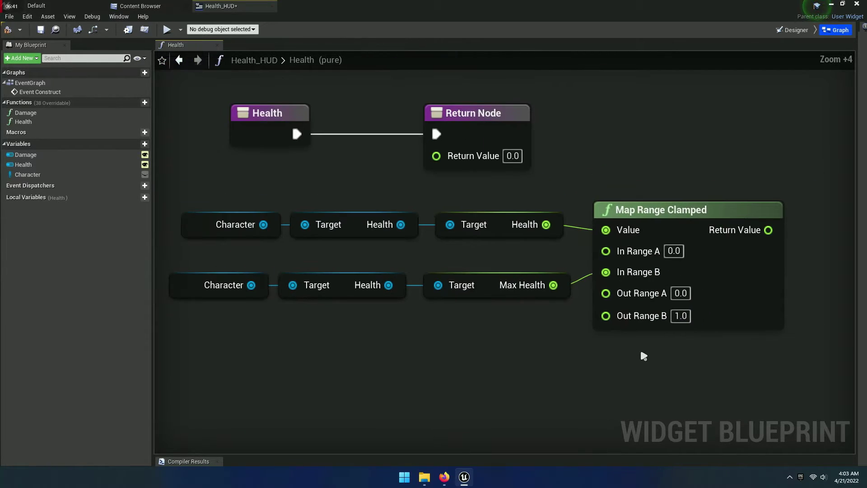
{"action": "left_click_drag", "start_coordinate": [595, 349], "coordinate": [232, 209]}
{"action": "mouse_move", "coordinate": [493, 353]}
{"action": "right_mouse_down"}
{"action": "mouse_move", "coordinate": [563, 354]}
{"action": "mouse_move", "coordinate": [459, 356]}
{"action": "right_mouse_up"}
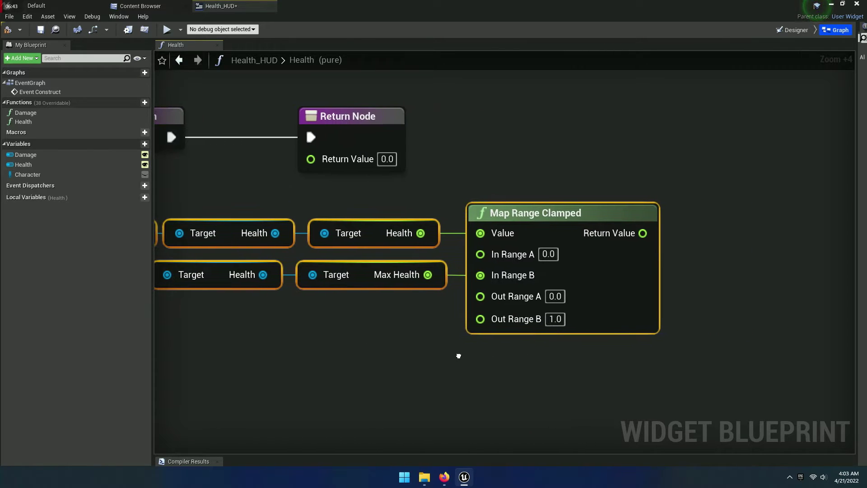
{"action": "right_click_drag", "start_coordinate": [362, 297], "coordinate": [501, 310]}
{"action": "left_click_drag", "start_coordinate": [268, 221], "coordinate": [582, 266]}
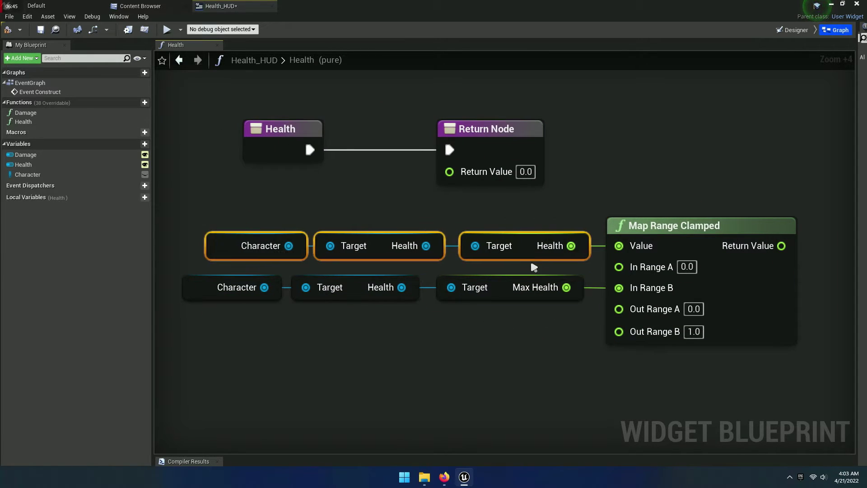
{"action": "left_click", "coordinate": [556, 333]}
{"action": "right_click_drag", "start_coordinate": [581, 354], "coordinate": [504, 394]}
{"action": "mouse_move", "coordinate": [703, 285]}
{"action": "left_mouse_down"}
{"action": "mouse_move", "coordinate": [460, 208]}
{"action": "mouse_move", "coordinate": [831, 212]}
{"action": "left_mouse_up"}
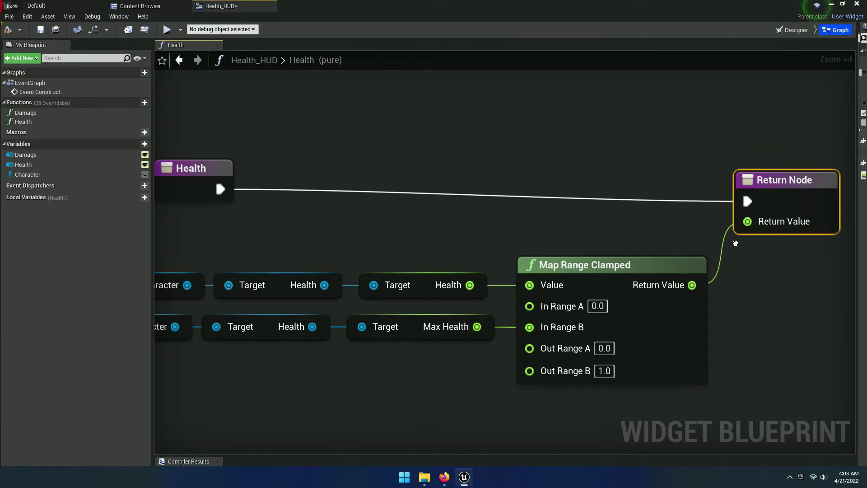
Align the getter nodes with the Health entry, place the Return Node beside Map Range Clamped, and save.
{"action": "scroll", "coordinate": [605, 241], "scroll_direction": "down", "scroll_amount": 4}
{"action": "right_click_drag", "start_coordinate": [605, 241], "coordinate": [507, 256]}
{"action": "left_click_drag", "start_coordinate": [555, 212], "coordinate": [700, 205]}
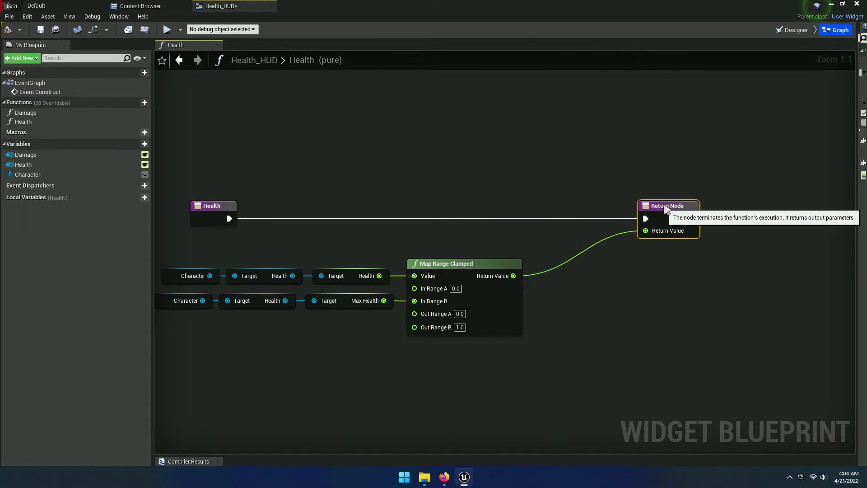
{"action": "right_click_drag", "start_coordinate": [639, 232], "coordinate": [712, 238]}
{"action": "left_click_drag", "start_coordinate": [226, 255], "coordinate": [497, 316]}
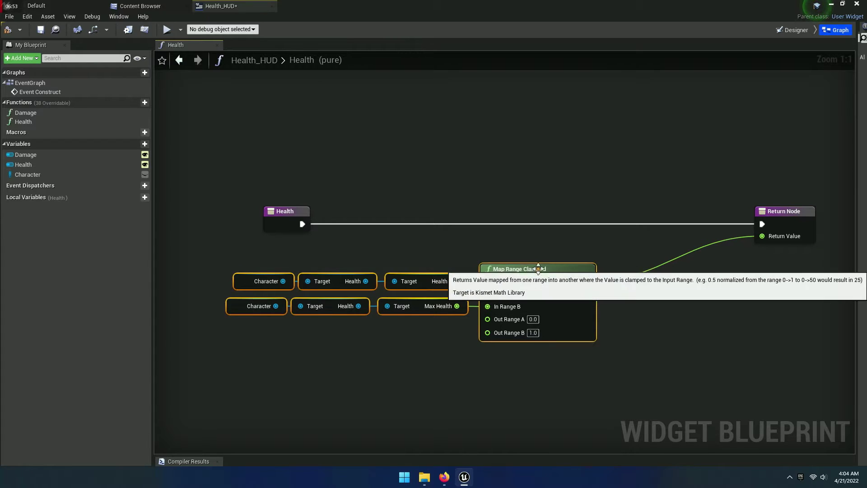
{"action": "mouse_move", "coordinate": [556, 274]}
{"action": "left_mouse_down"}
{"action": "mouse_move", "coordinate": [627, 223]}
{"action": "mouse_move", "coordinate": [648, 223]}
{"action": "left_mouse_up"}
{"action": "right_click_drag", "start_coordinate": [648, 223], "coordinate": [572, 260]}
{"action": "left_click_drag", "start_coordinate": [722, 263], "coordinate": [670, 263]}
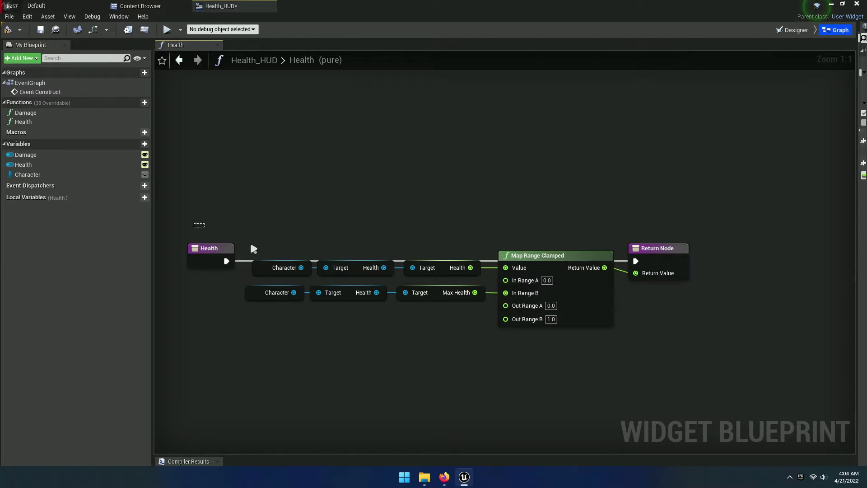
{"action": "left_click_drag", "start_coordinate": [195, 223], "coordinate": [701, 358]}
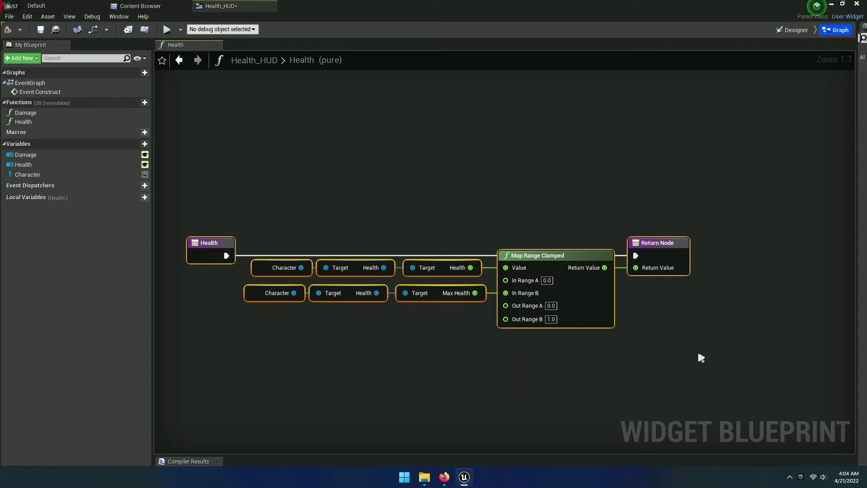
{"action": "left_click", "coordinate": [406, 350]}
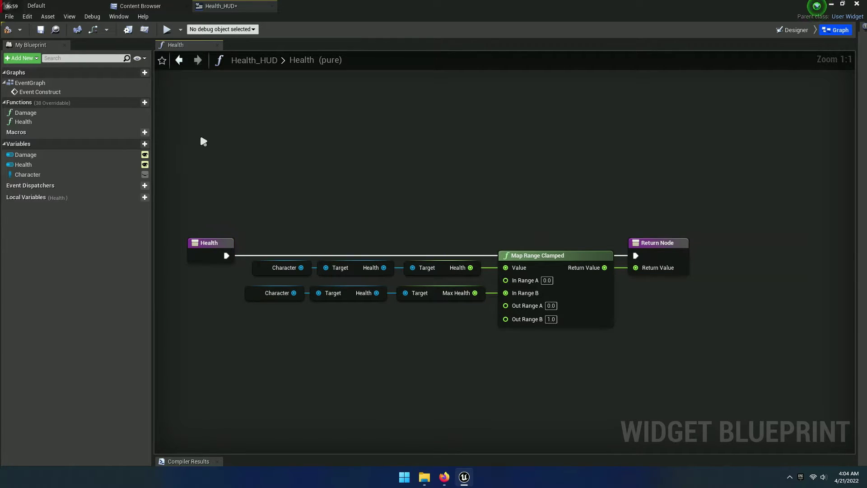
{"action": "left_click", "coordinate": [40, 29]}
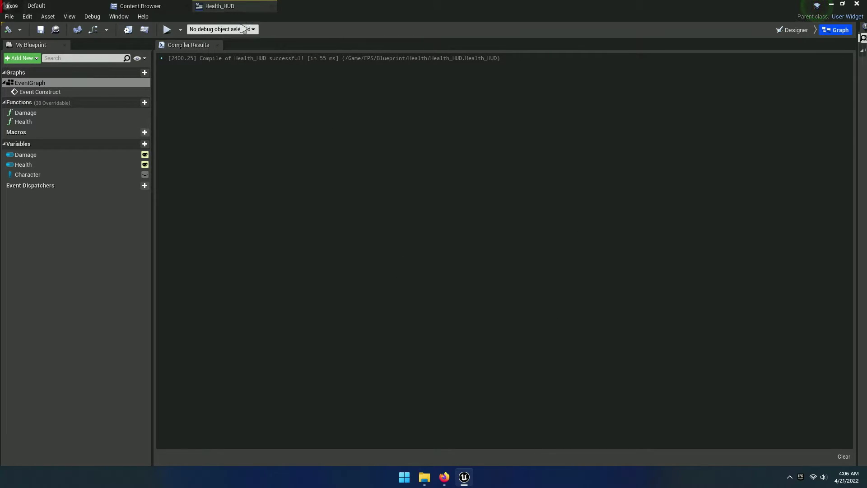
In the Event Graph, delete the Get Player Character, Cast To FPS and SET nodes.
{"action": "double_click", "coordinate": [31, 83]}
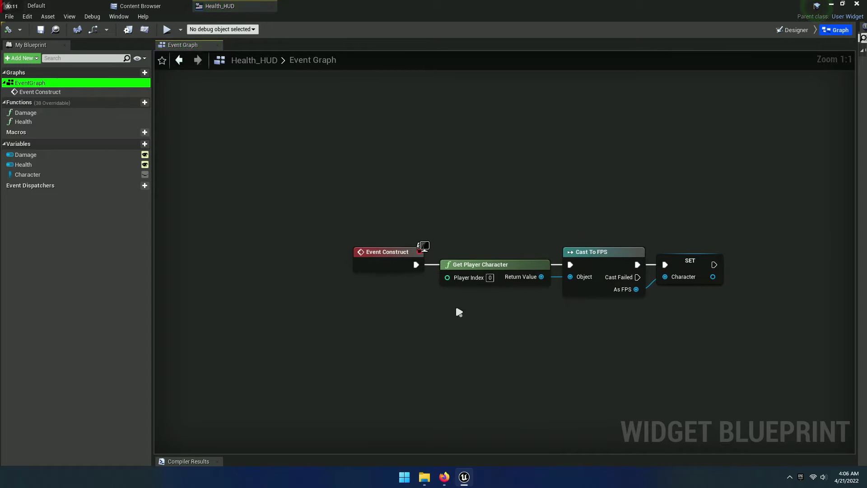
{"action": "mouse_move", "coordinate": [494, 336]}
{"action": "right_mouse_down"}
{"action": "mouse_move", "coordinate": [318, 260]}
{"action": "mouse_move", "coordinate": [436, 328]}
{"action": "right_mouse_up"}
{"action": "scroll", "coordinate": [318, 261], "scroll_direction": "up", "scroll_amount": 4}
{"action": "left_click_drag", "start_coordinate": [420, 296], "coordinate": [747, 198]}
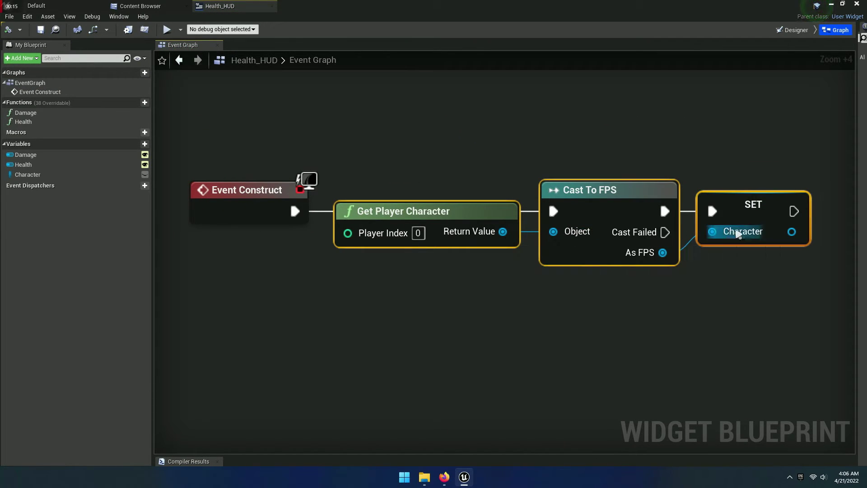
{"action": "right_click", "coordinate": [610, 195]}
{"action": "left_click", "coordinate": [635, 221]}
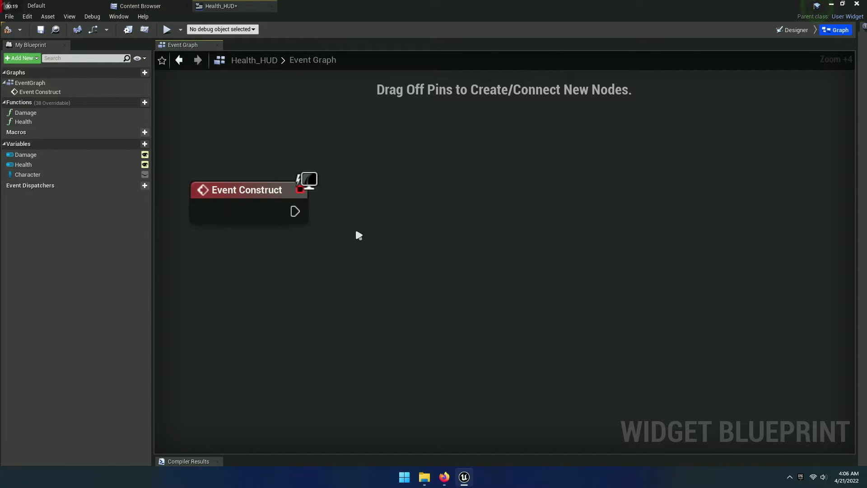
Delete the Character variable and confirm its removal.
{"action": "right_click", "coordinate": [28, 177]}
{"action": "left_click", "coordinate": [50, 234]}
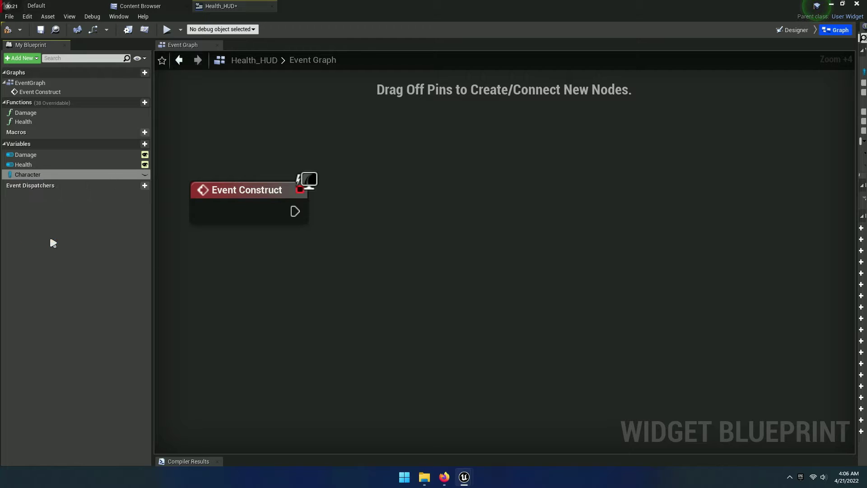
{"action": "left_click", "coordinate": [497, 258]}
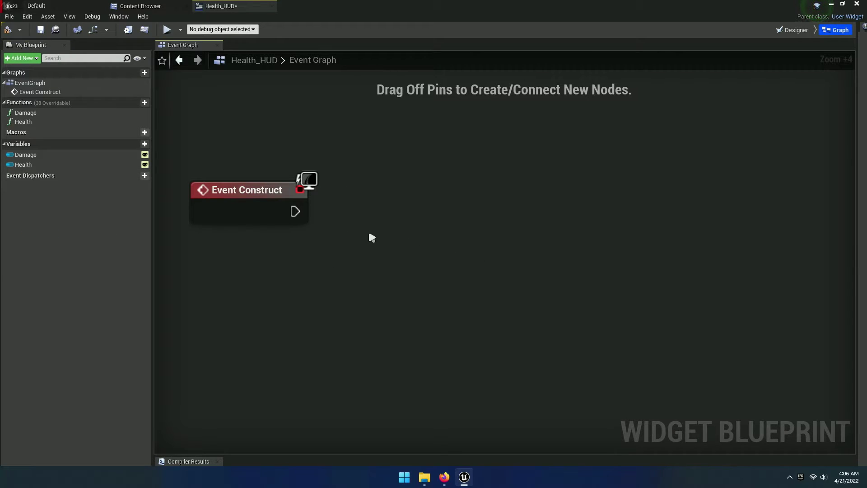
{"action": "scroll", "coordinate": [399, 209], "scroll_direction": "up", "scroll_amount": 3}
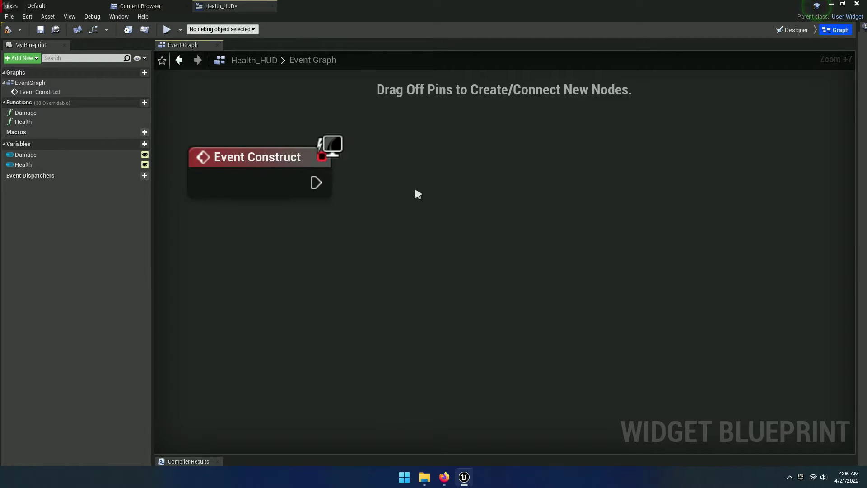
Add a Get Owning Player node to the Event Graph.
{"action": "right_click", "coordinate": [418, 194]}
{"action": "type", "text": "get ow"}
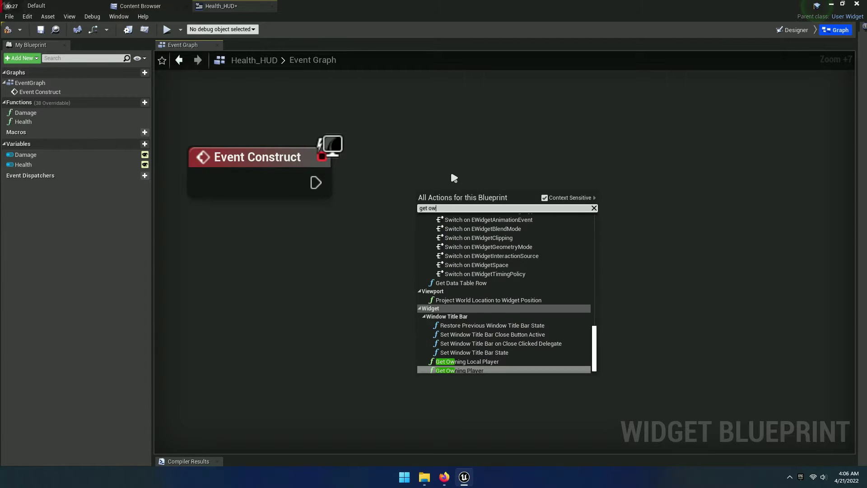
{"action": "type", "text": "ning pla"}
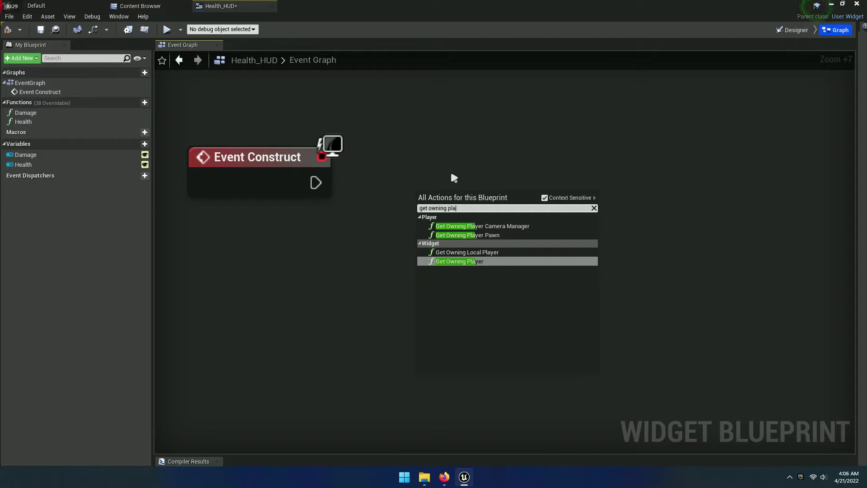
{"action": "type", "text": "yer"}
{"action": "left_click", "coordinate": [464, 261]}
Feed Get Owning Player into a new Get Controlled Pawn node and search for Get Component by Class from it.
{"action": "left_click_drag", "start_coordinate": [503, 255], "coordinate": [567, 247]}
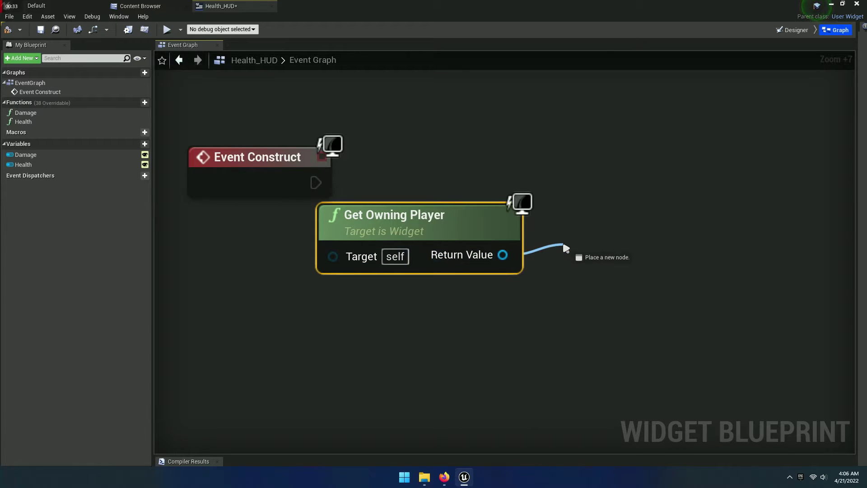
{"action": "type", "text": "get contr"}
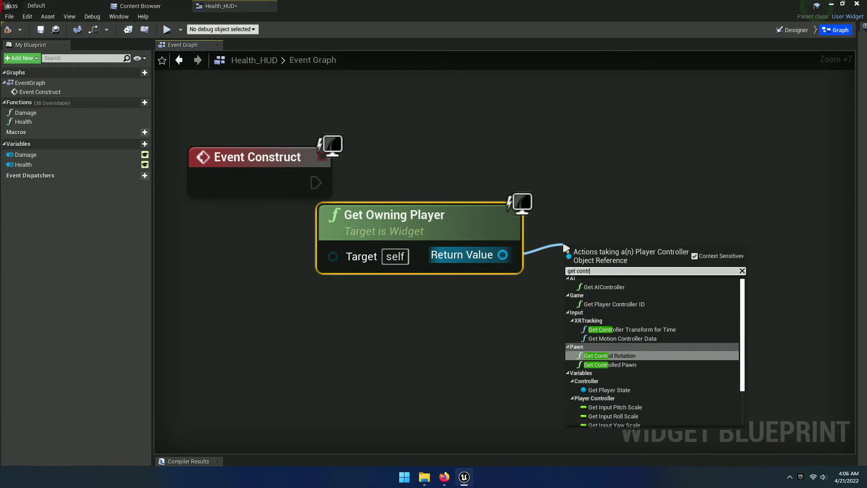
{"action": "type", "text": "olled pawn"}
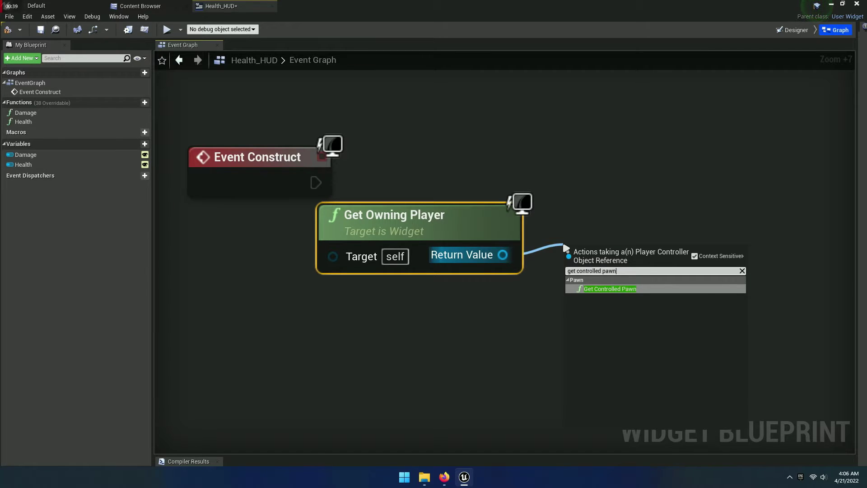
{"action": "left_click", "coordinate": [638, 289]}
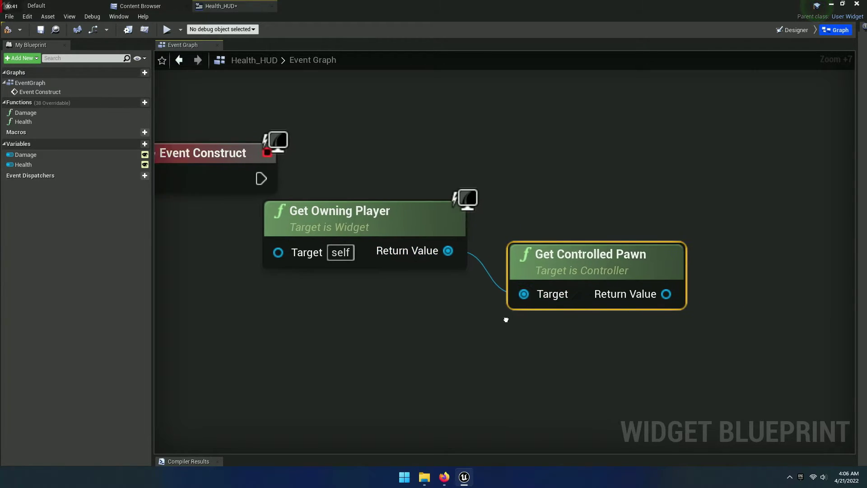
{"action": "left_click_drag", "start_coordinate": [564, 271], "coordinate": [498, 226]}
{"action": "left_click_drag", "start_coordinate": [598, 250], "coordinate": [660, 245]}
{"action": "type", "text": "get co"}
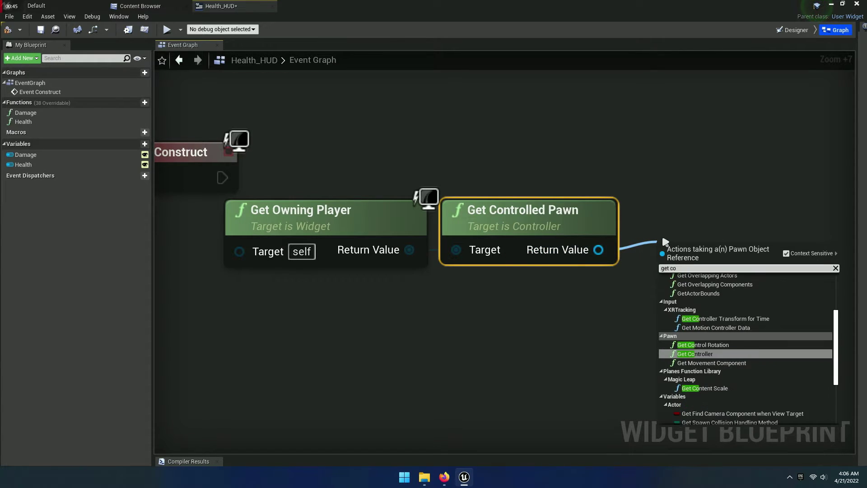
{"action": "type", "text": "mponent b"}
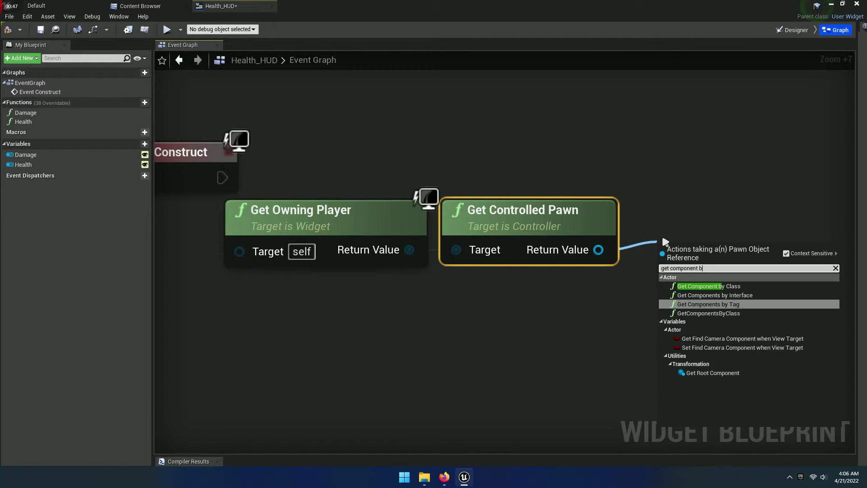
{"action": "type", "text": "y class"}
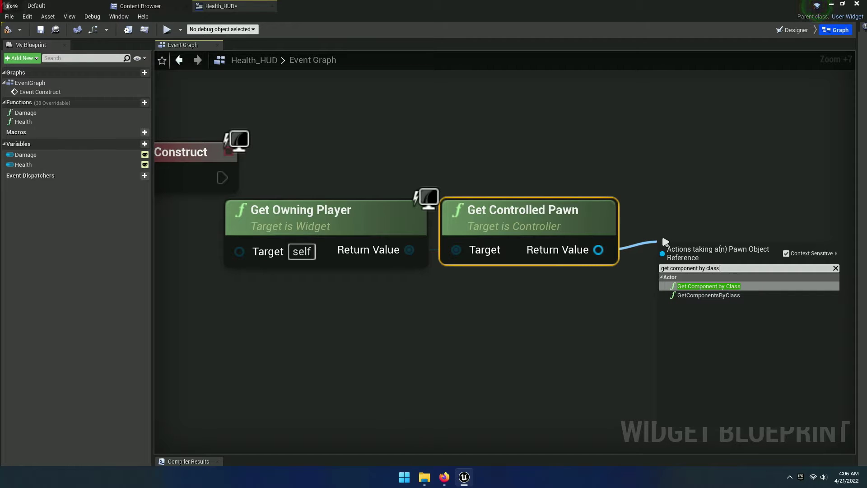
Add Get Component by Class from the controlled pawn and set its Component Class to Health.
{"action": "left_click", "coordinate": [799, 286]}
{"action": "right_click_drag", "start_coordinate": [768, 295], "coordinate": [579, 287]}
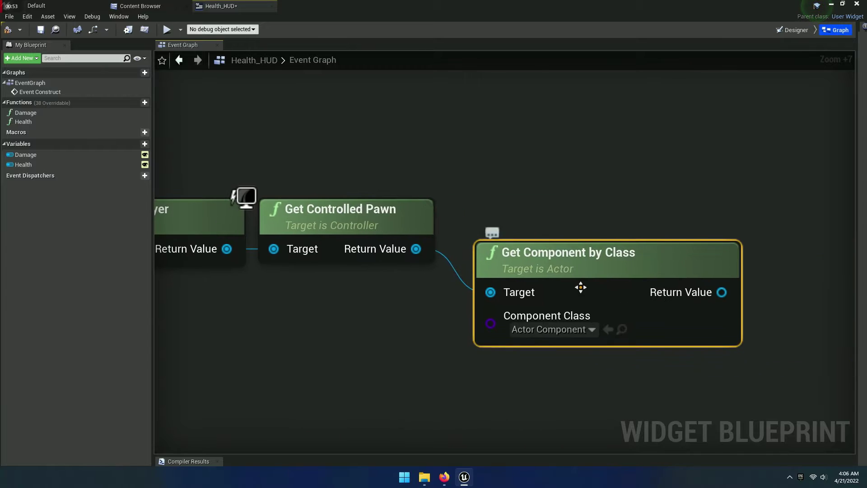
{"action": "mouse_move", "coordinate": [578, 286]}
{"action": "left_mouse_down"}
{"action": "mouse_move", "coordinate": [586, 254]}
{"action": "mouse_move", "coordinate": [572, 239]}
{"action": "left_mouse_up"}
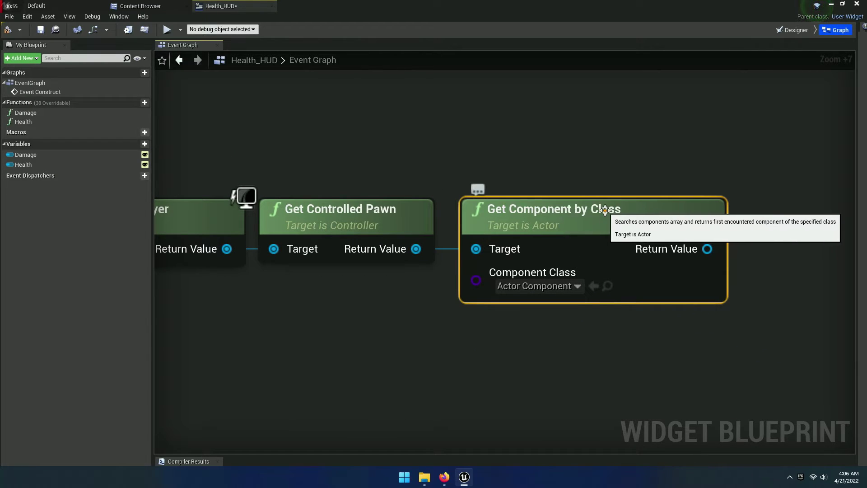
{"action": "left_click", "coordinate": [540, 287]}
{"action": "type", "text": "health"}
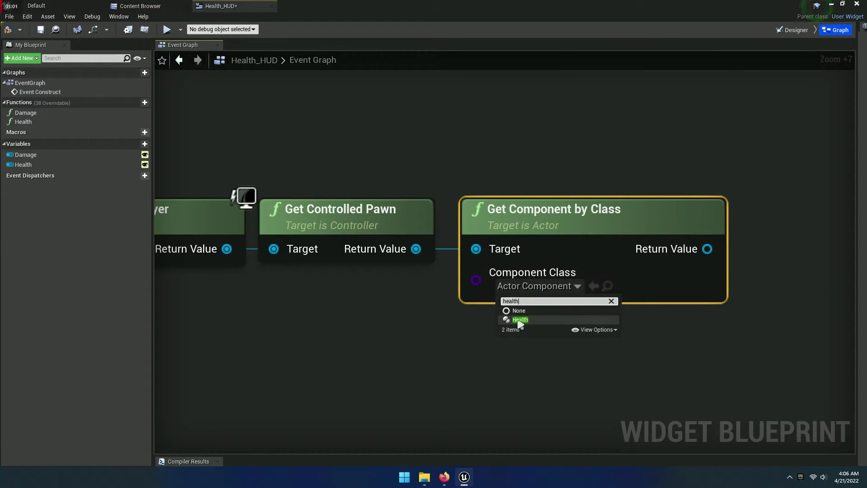
{"action": "left_click", "coordinate": [521, 319]}
{"action": "right_click_drag", "start_coordinate": [562, 324], "coordinate": [420, 320]}
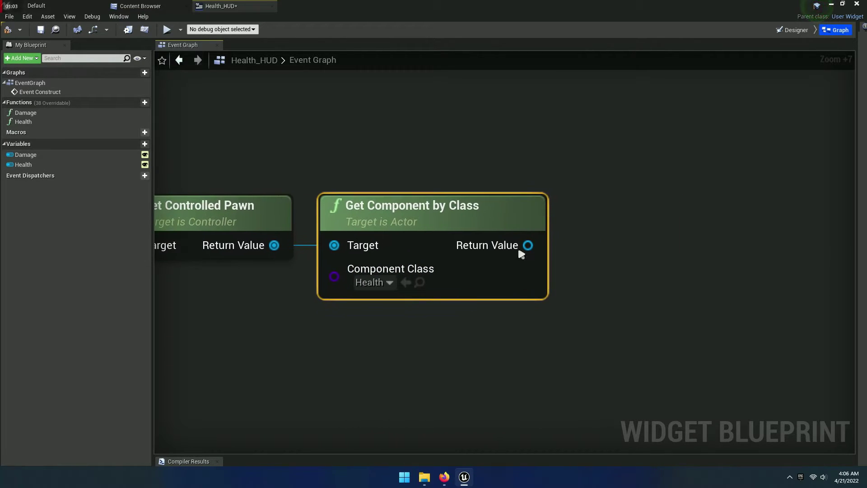
{"action": "left_click_drag", "start_coordinate": [527, 245], "coordinate": [586, 231]}
Promote the Get Component by Class output to a new variable named HealthComponent.
{"action": "left_click_drag", "start_coordinate": [596, 186], "coordinate": [596, 185]}
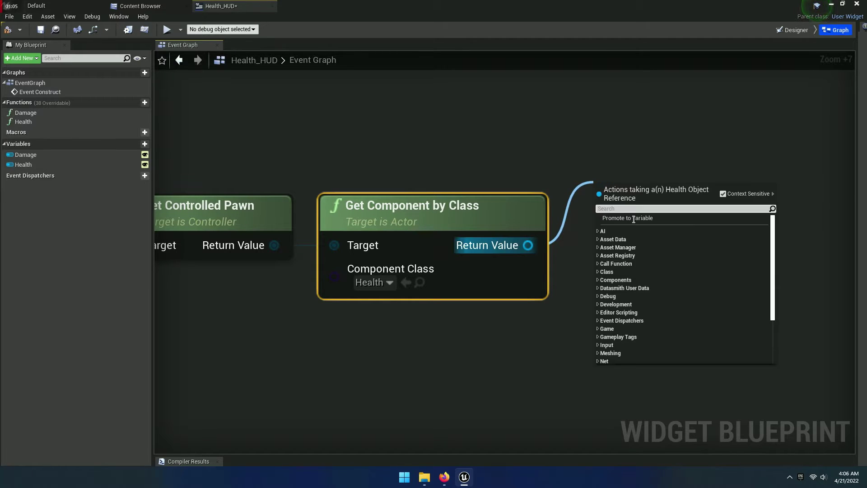
{"action": "left_click", "coordinate": [632, 217]}
{"action": "type", "text": "HealthComponent"}
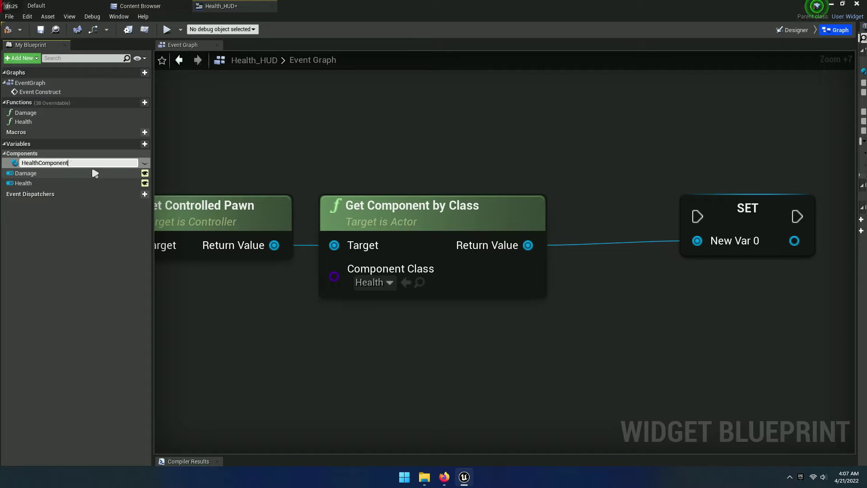
{"action": "key", "text": "Return"}
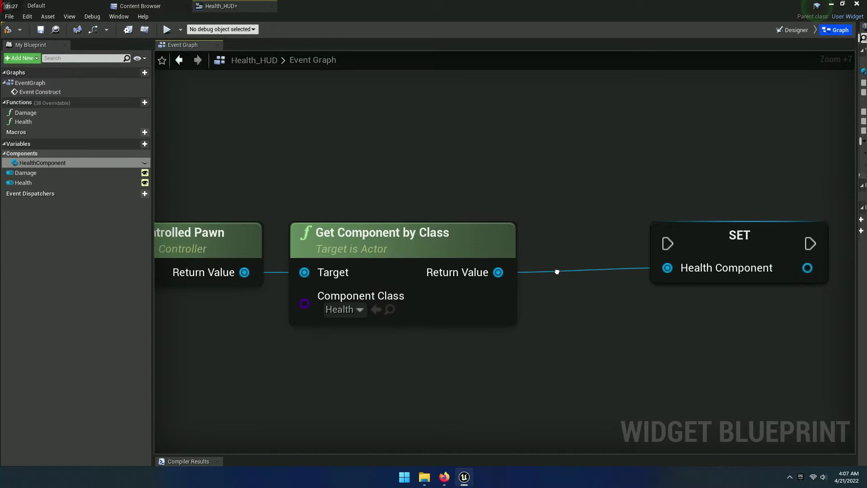
Line the new nodes up with Event Construct and wire its execution into the SET node.
{"action": "scroll", "coordinate": [609, 274], "scroll_direction": "down", "scroll_amount": 4}
{"action": "right_click_drag", "start_coordinate": [609, 274], "coordinate": [675, 263]}
{"action": "left_click", "coordinate": [725, 244]}
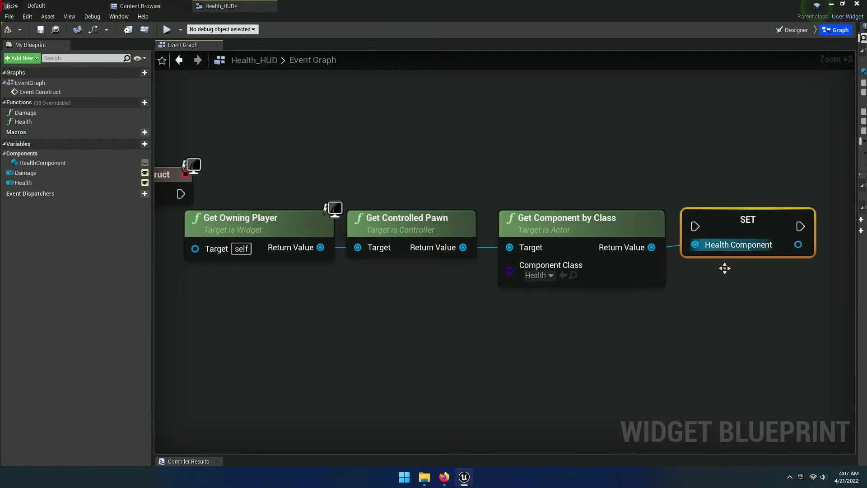
{"action": "scroll", "coordinate": [724, 268], "scroll_direction": "down", "scroll_amount": 3}
{"action": "left_click_drag", "start_coordinate": [393, 202], "coordinate": [728, 280]}
{"action": "right_click_drag", "start_coordinate": [630, 273], "coordinate": [660, 253]}
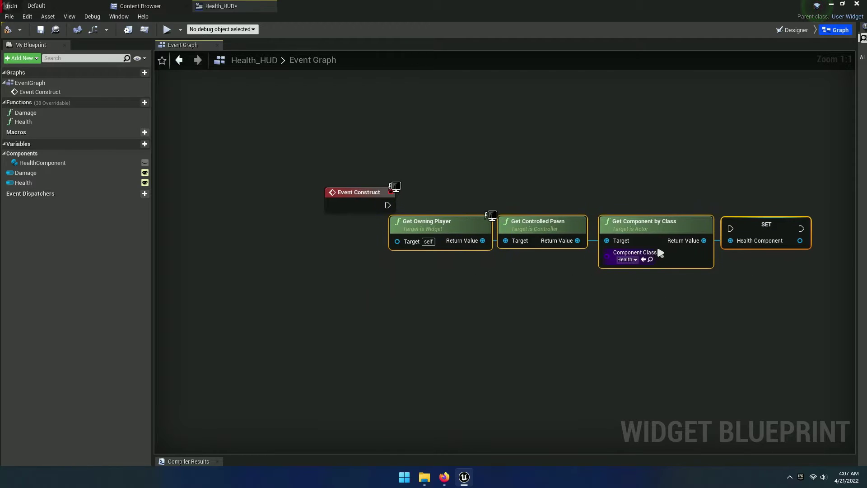
{"action": "left_click_drag", "start_coordinate": [661, 253], "coordinate": [674, 238]}
{"action": "left_click_drag", "start_coordinate": [388, 205], "coordinate": [752, 222]}
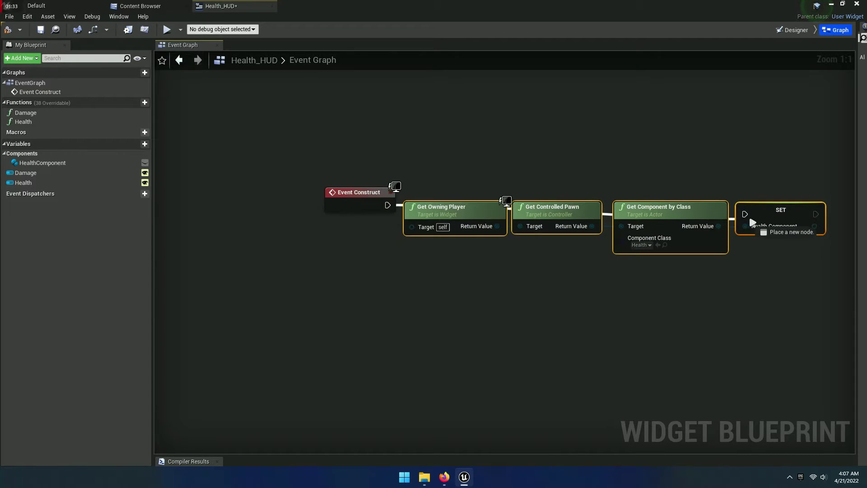
{"action": "left_click_drag", "start_coordinate": [340, 145], "coordinate": [824, 273]}
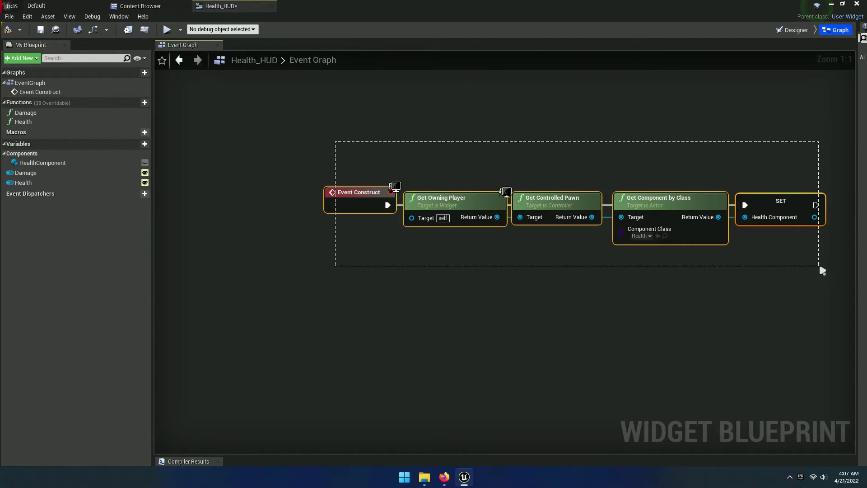
{"action": "right_click_drag", "start_coordinate": [791, 299], "coordinate": [713, 280]}
Save Health_HUD and open the Damage function graph.
{"action": "left_click", "coordinate": [194, 94]}
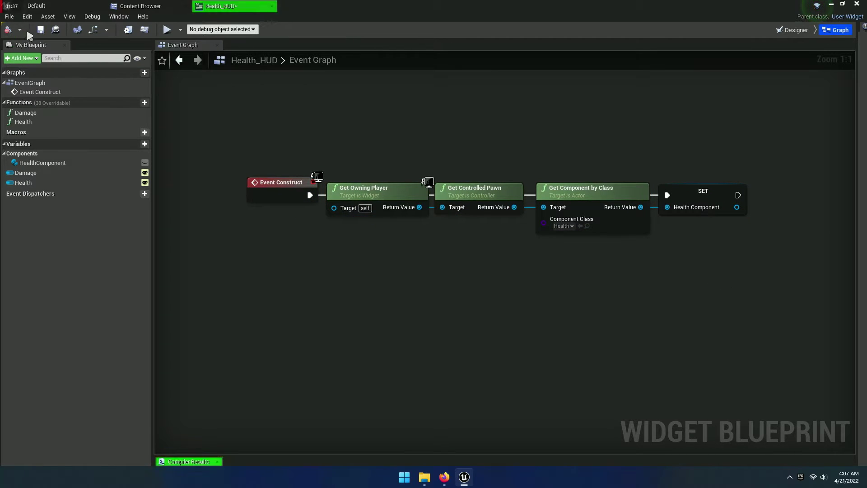
{"action": "left_click", "coordinate": [41, 30]}
{"action": "left_click", "coordinate": [217, 46]}
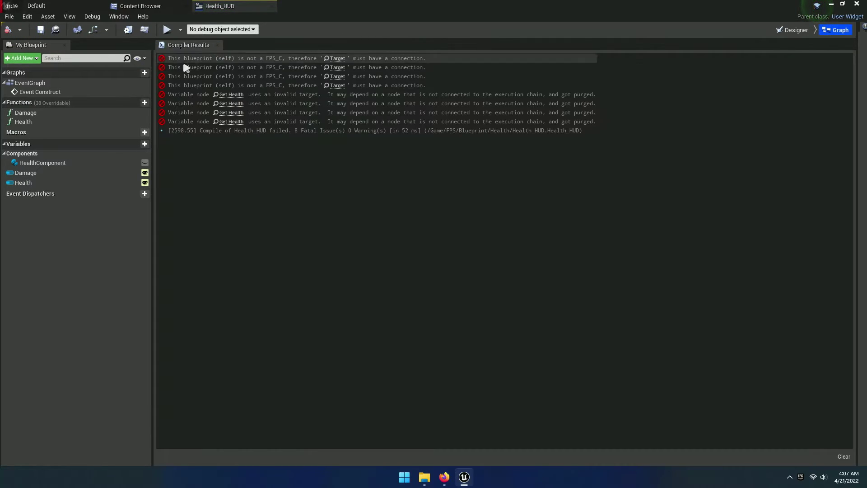
{"action": "double_click", "coordinate": [35, 113]}
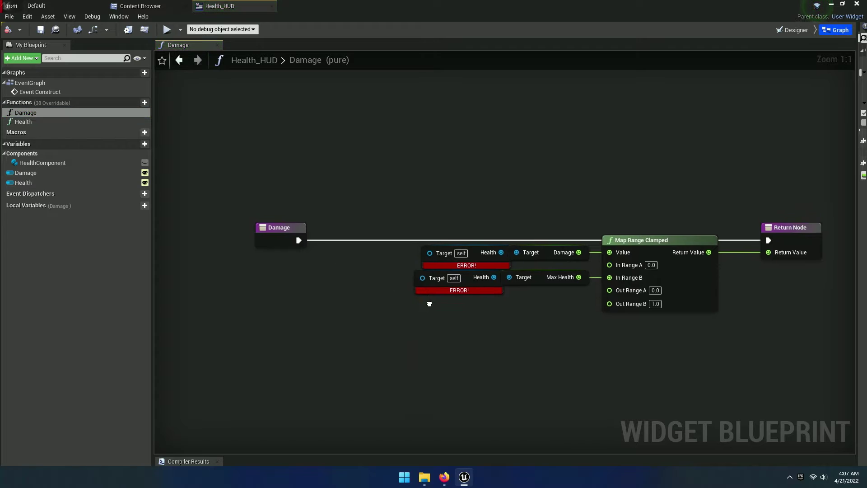
Replace the two broken Health getters with a HealthComponent getter wired to both Target pins.
{"action": "scroll", "coordinate": [444, 243], "scroll_direction": "up", "scroll_amount": 3}
{"action": "scroll", "coordinate": [443, 242], "scroll_direction": "up", "scroll_amount": 2}
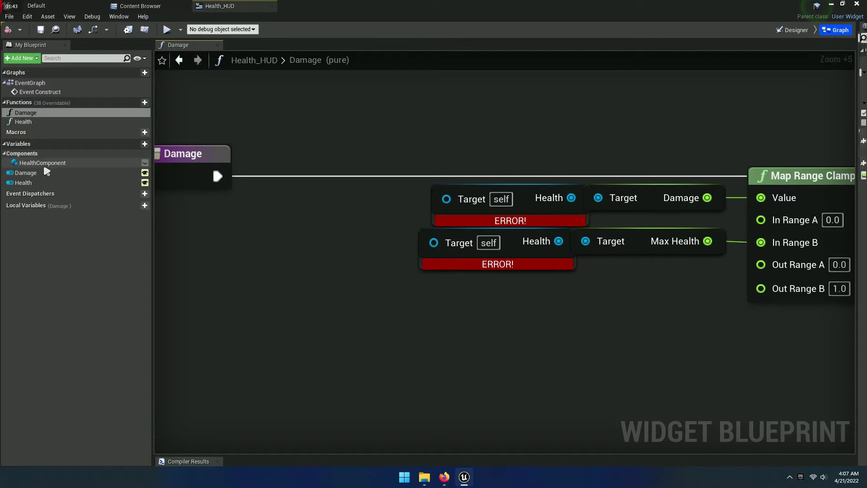
{"action": "left_click_drag", "start_coordinate": [45, 163], "coordinate": [318, 232]}
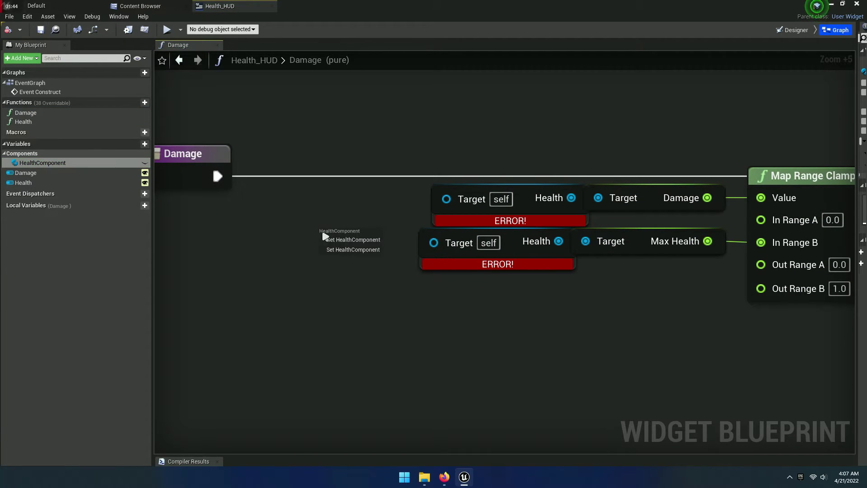
{"action": "left_click", "coordinate": [352, 240]}
{"action": "mouse_move", "coordinate": [464, 291]}
{"action": "left_mouse_down"}
{"action": "mouse_move", "coordinate": [504, 229]}
{"action": "mouse_move", "coordinate": [446, 134]}
{"action": "left_mouse_up"}
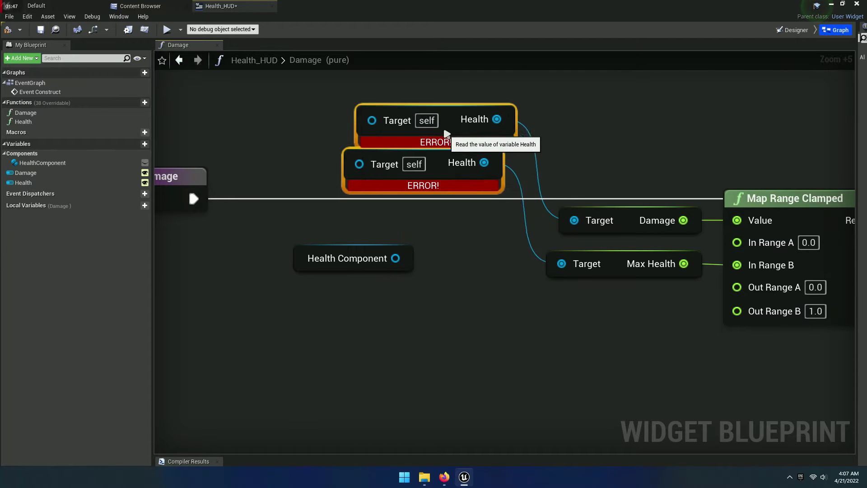
{"action": "key", "text": "Delete"}
{"action": "left_click_drag", "start_coordinate": [341, 268], "coordinate": [441, 255]}
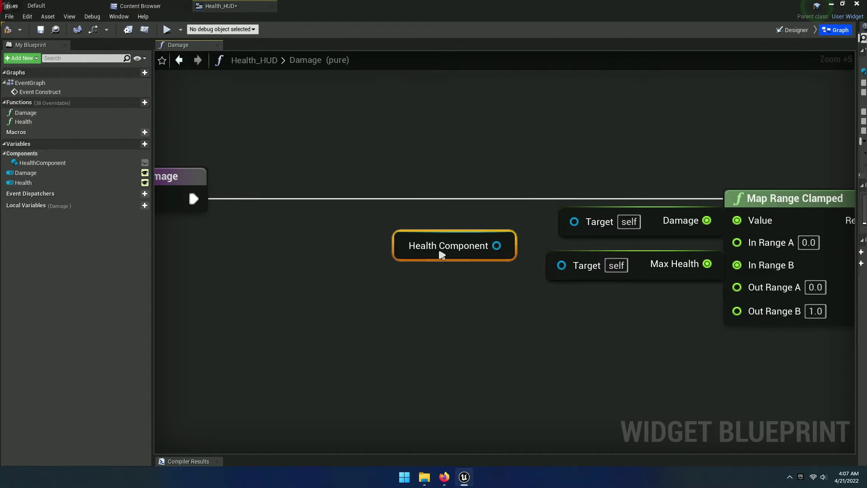
{"action": "left_click_drag", "start_coordinate": [496, 245], "coordinate": [574, 220]}
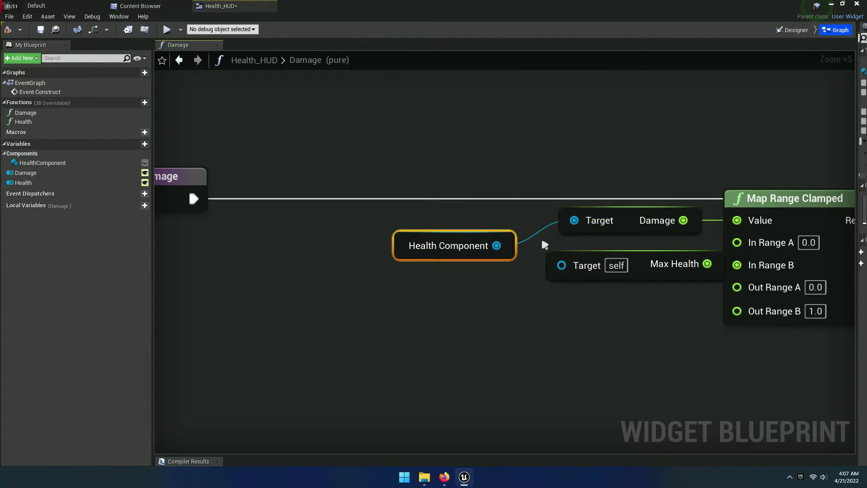
{"action": "left_click_drag", "start_coordinate": [496, 245], "coordinate": [562, 265]}
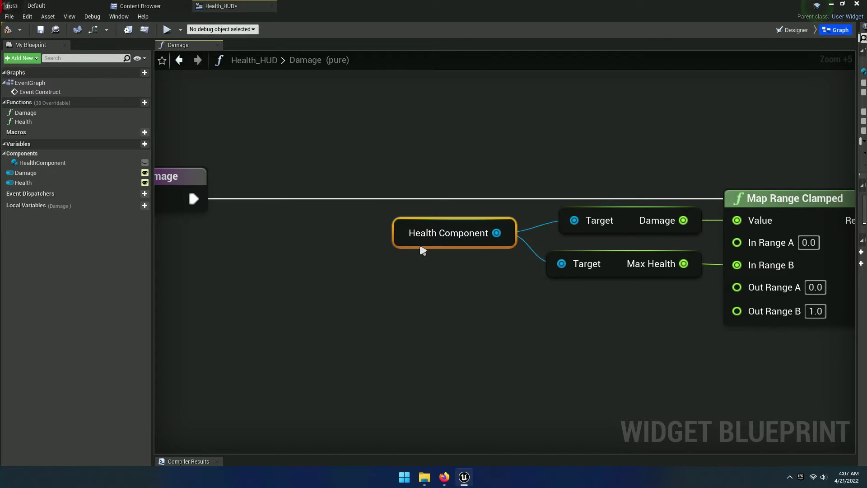
Move the Return Node closer to Map Range Clamped and straighten the Damage graph's connections.
{"action": "scroll", "coordinate": [470, 289], "scroll_direction": "down", "scroll_amount": 4}
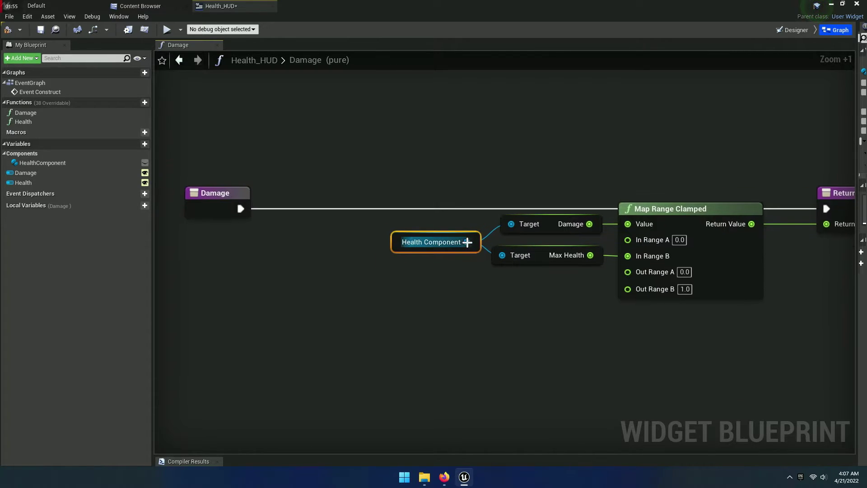
{"action": "scroll", "coordinate": [469, 244], "scroll_direction": "down", "scroll_amount": 2}
{"action": "left_click_drag", "start_coordinate": [428, 196], "coordinate": [673, 277]}
{"action": "left_click_drag", "start_coordinate": [630, 229], "coordinate": [539, 234]}
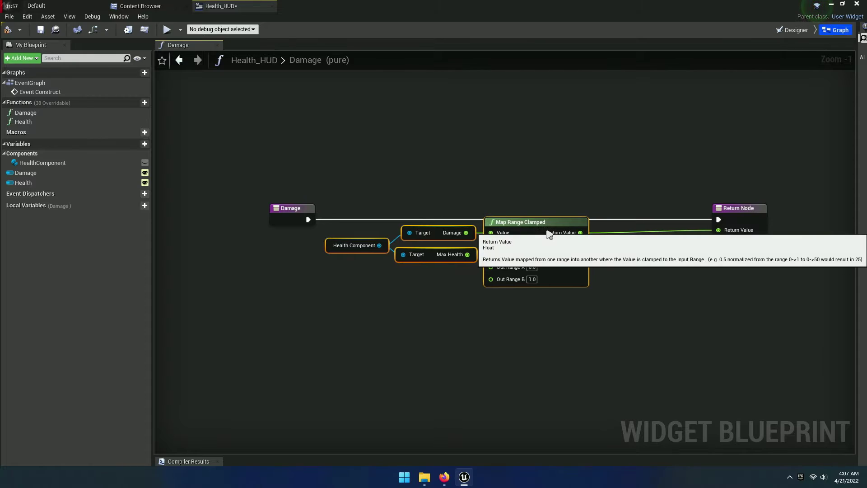
{"action": "left_click_drag", "start_coordinate": [741, 208], "coordinate": [633, 210]}
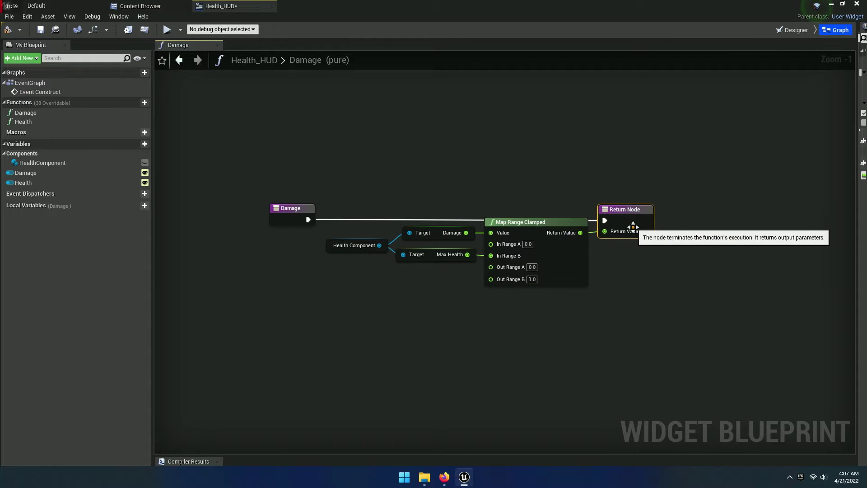
{"action": "scroll", "coordinate": [470, 269], "scroll_direction": "up", "scroll_amount": 1}
{"action": "left_click_drag", "start_coordinate": [262, 177], "coordinate": [787, 332]}
{"action": "key", "text": "q"}
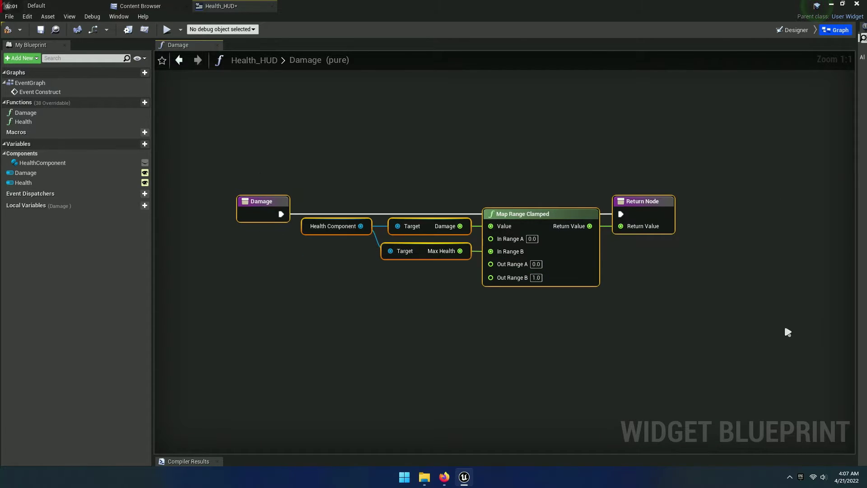
{"action": "scroll", "coordinate": [371, 295], "scroll_direction": "up", "scroll_amount": 4}
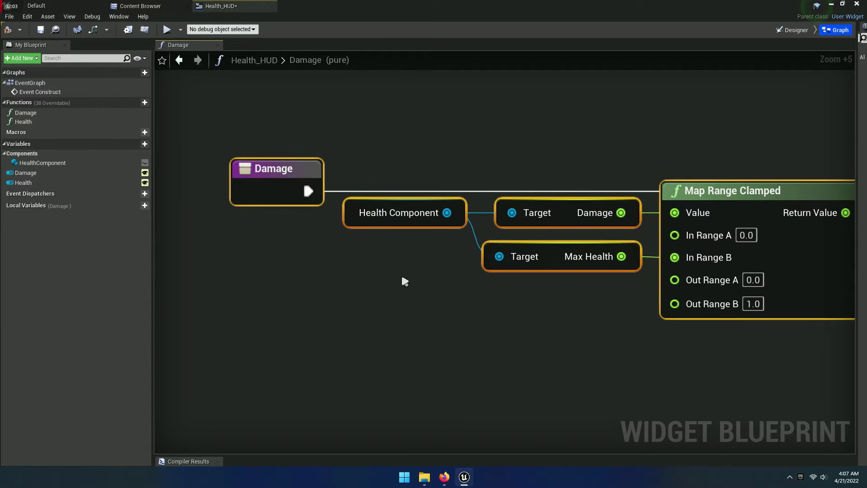
{"action": "scroll", "coordinate": [411, 284], "scroll_direction": "up", "scroll_amount": 3}
Give the Max Health Target its own duplicated Health Component getter.
{"action": "left_click", "coordinate": [595, 295], "text": "alt"}
{"action": "left_click", "coordinate": [488, 245]}
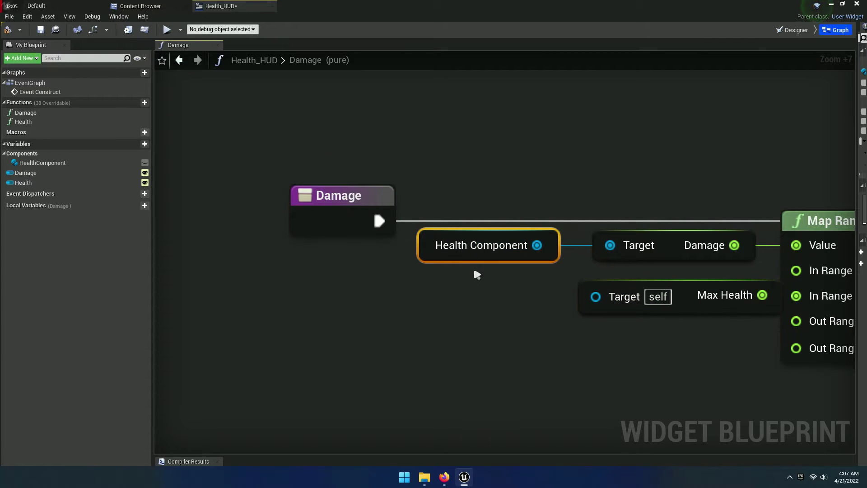
{"action": "key", "text": "ctrl+c"}
{"action": "key", "text": "ctrl+v"}
{"action": "left_click_drag", "start_coordinate": [450, 303], "coordinate": [420, 304]}
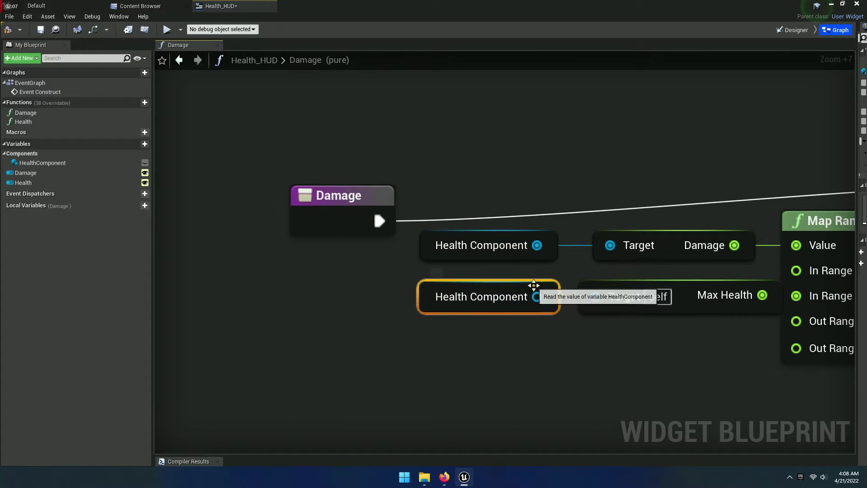
{"action": "left_click_drag", "start_coordinate": [536, 297], "coordinate": [605, 297]}
Align the two Health Component getters with each other in the Damage graph.
{"action": "right_click_drag", "start_coordinate": [609, 326], "coordinate": [576, 324]}
{"action": "scroll", "coordinate": [472, 324], "scroll_direction": "down", "scroll_amount": 4}
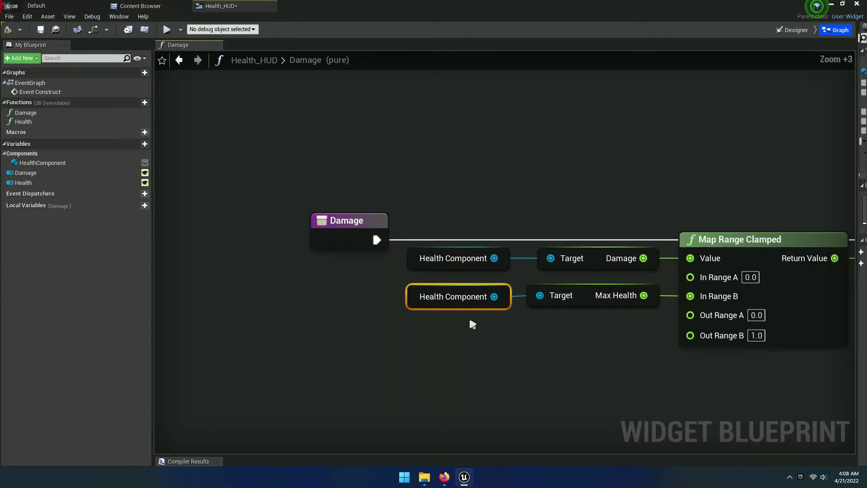
{"action": "left_click", "coordinate": [443, 266]}
{"action": "left_click_drag", "start_coordinate": [452, 258], "coordinate": [462, 258]}
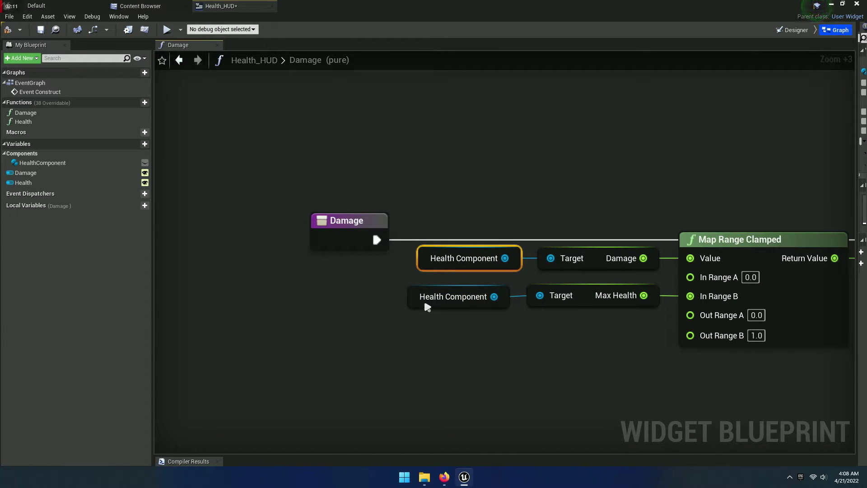
{"action": "left_click_drag", "start_coordinate": [425, 304], "coordinate": [435, 303]}
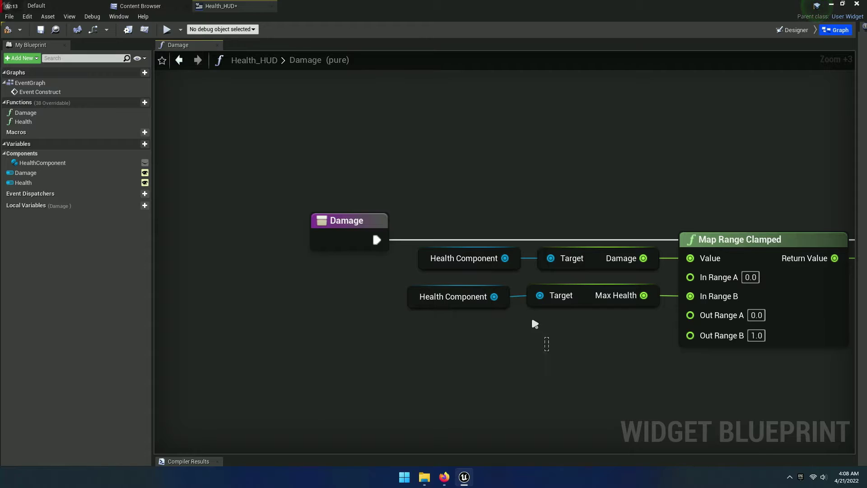
{"action": "left_click_drag", "start_coordinate": [534, 323], "coordinate": [551, 348]}
{"action": "scroll", "coordinate": [463, 303], "scroll_direction": "down", "scroll_amount": 2}
{"action": "scroll", "coordinate": [358, 232], "scroll_direction": "down", "scroll_amount": 3}
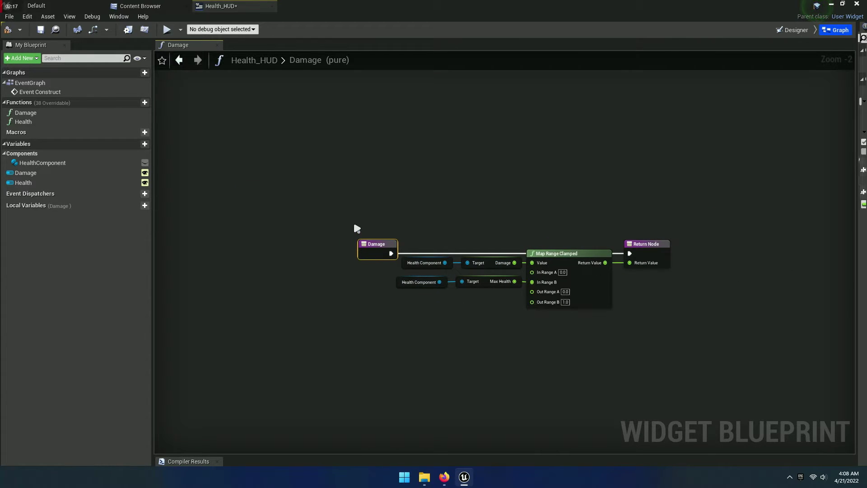
{"action": "left_click_drag", "start_coordinate": [355, 225], "coordinate": [686, 339]}
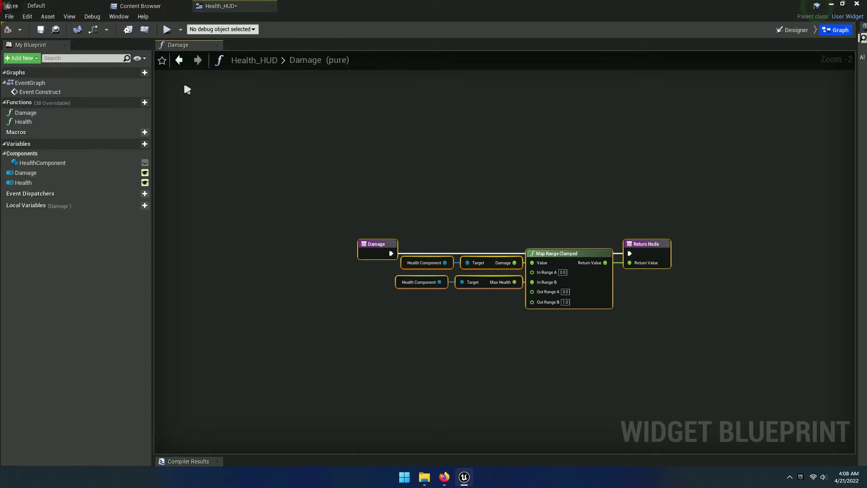
Compile the Damage changes, open the Health function, and drop a HealthComponent getter into it.
{"action": "left_click", "coordinate": [8, 29]}
{"action": "left_click", "coordinate": [217, 46]}
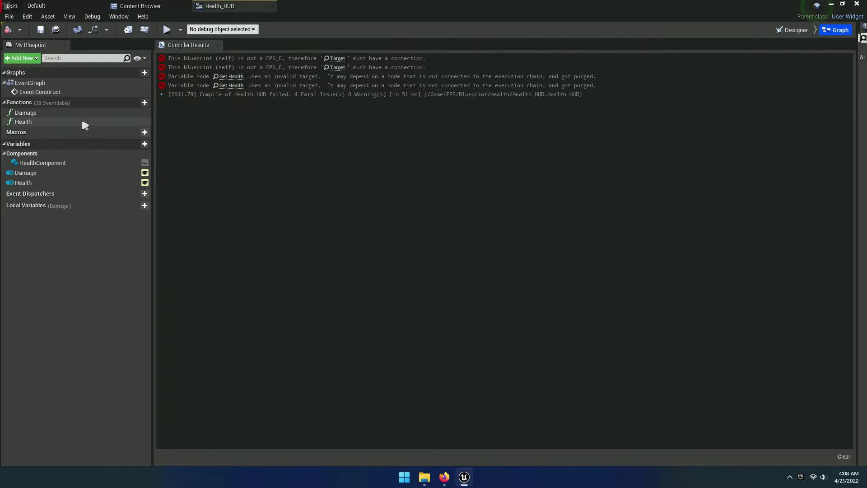
{"action": "double_click", "coordinate": [24, 122]}
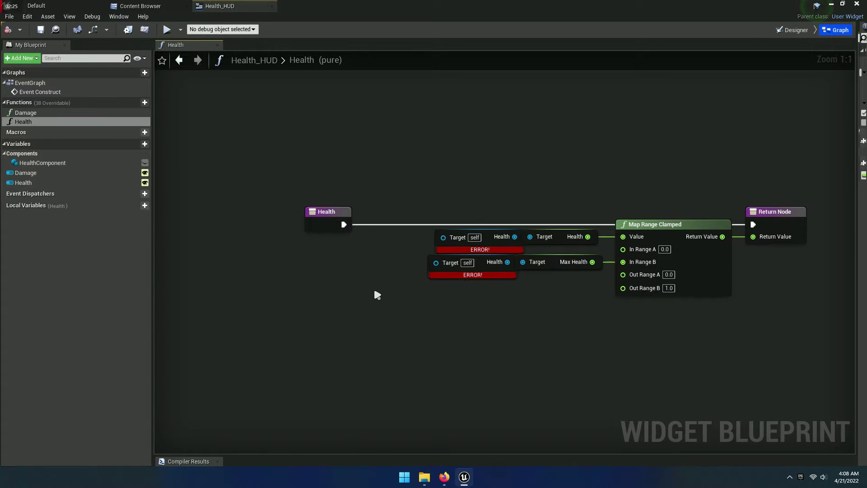
{"action": "left_click_drag", "start_coordinate": [43, 162], "coordinate": [313, 252]}
{"action": "scroll", "coordinate": [383, 286], "scroll_direction": "up", "scroll_amount": 5}
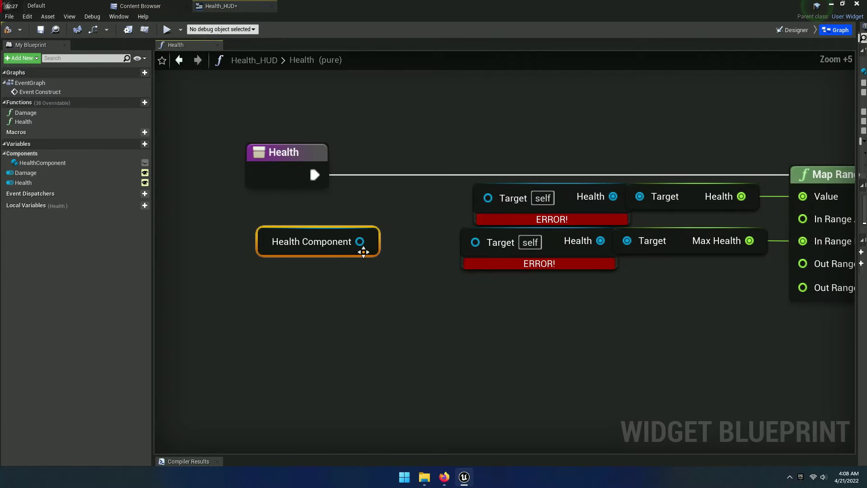
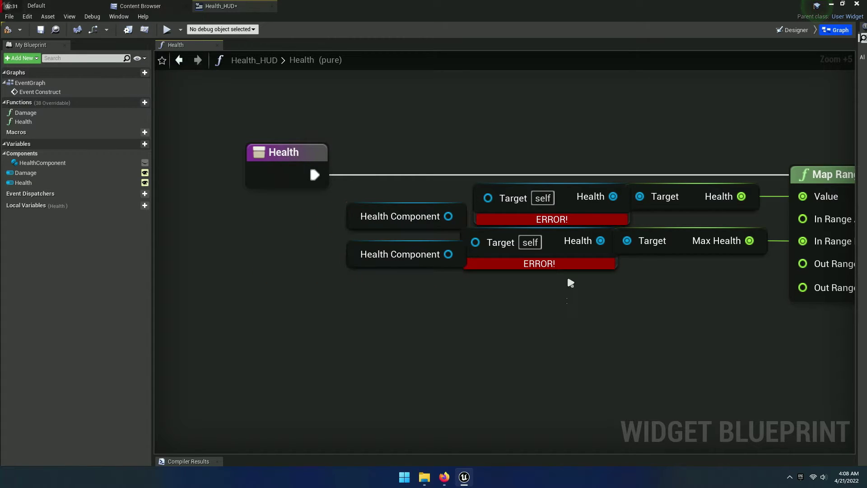
Delete the two erroring Get Health nodes in the Health function.
{"action": "left_click_drag", "start_coordinate": [568, 275], "coordinate": [564, 203]}
{"action": "left_click_drag", "start_coordinate": [600, 240], "coordinate": [571, 325]}
{"action": "left_click_drag", "start_coordinate": [559, 255], "coordinate": [430, 424]}
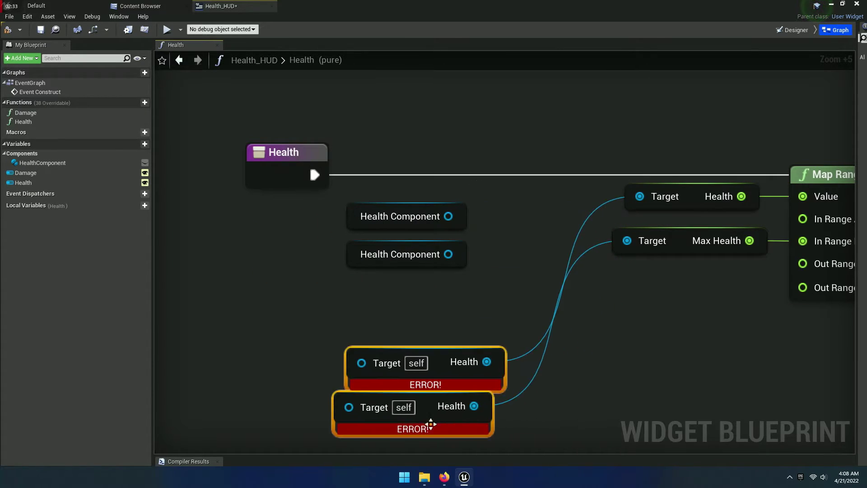
{"action": "key", "text": "Delete"}
Wire the two Health Component nodes into the Health and Max Health Target pins.
{"action": "left_click_drag", "start_coordinate": [481, 192], "coordinate": [406, 273]}
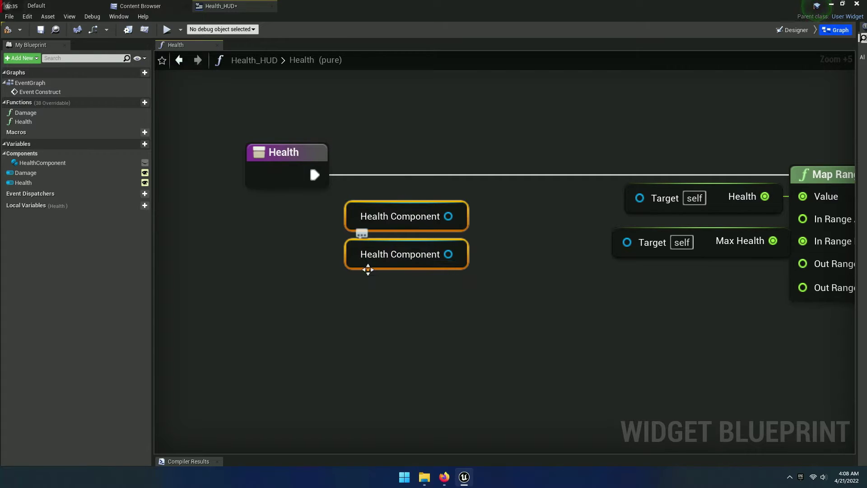
{"action": "right_click_drag", "start_coordinate": [354, 242], "coordinate": [214, 228]}
{"action": "left_click_drag", "start_coordinate": [505, 289], "coordinate": [776, 171]}
{"action": "right_click_drag", "start_coordinate": [775, 180], "coordinate": [583, 181]}
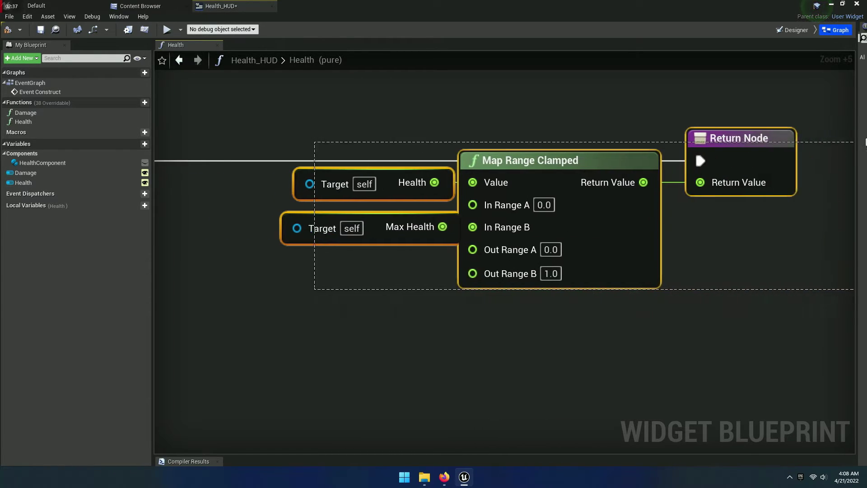
{"action": "right_click_drag", "start_coordinate": [345, 302], "coordinate": [611, 306]}
{"action": "left_click_drag", "start_coordinate": [560, 235], "coordinate": [418, 226]}
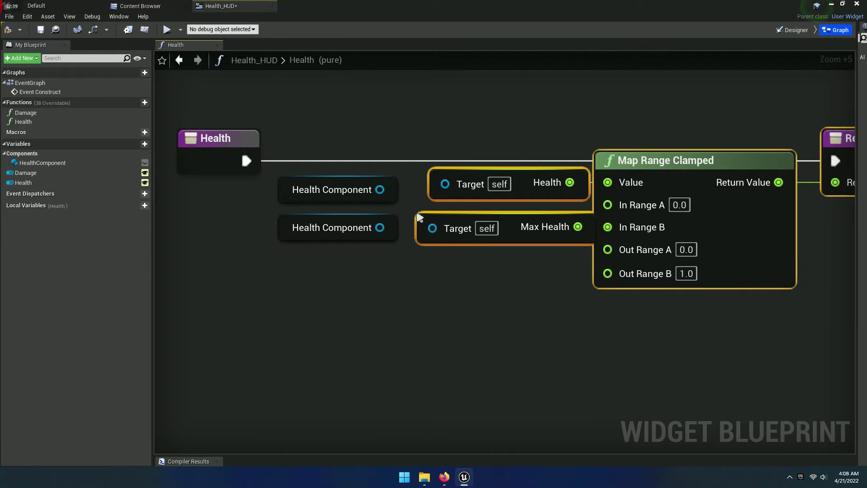
{"action": "left_click_drag", "start_coordinate": [380, 190], "coordinate": [432, 182]}
{"action": "left_click_drag", "start_coordinate": [380, 227], "coordinate": [420, 228]}
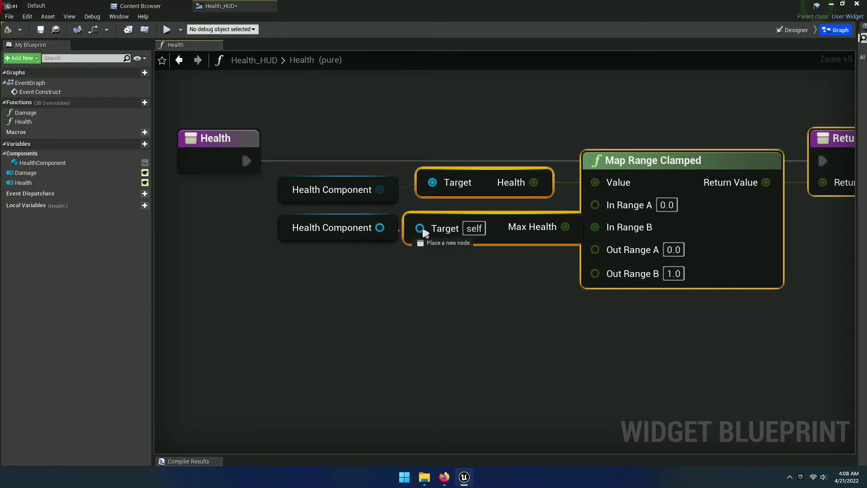
Straighten the Health Component connections with Q, then compile and save Health_HUD.
{"action": "left_click", "coordinate": [418, 272]}
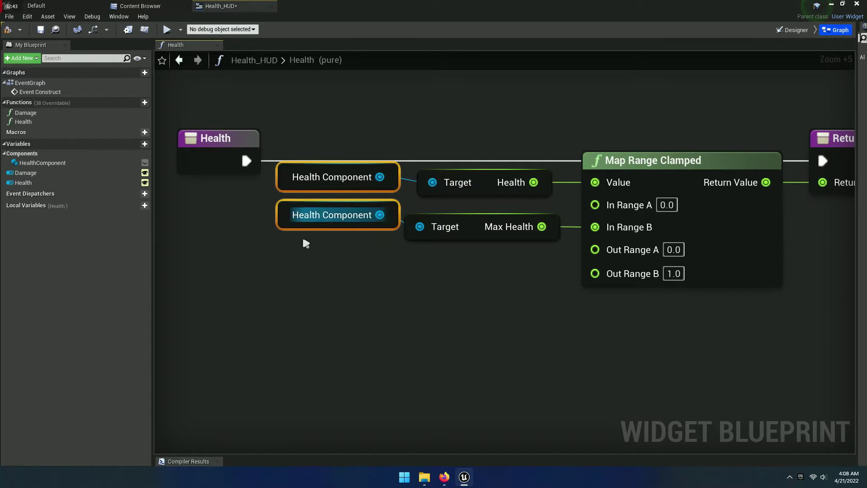
{"action": "left_click_drag", "start_coordinate": [315, 240], "coordinate": [328, 246]}
{"action": "scroll", "coordinate": [332, 268], "scroll_direction": "down", "scroll_amount": 4}
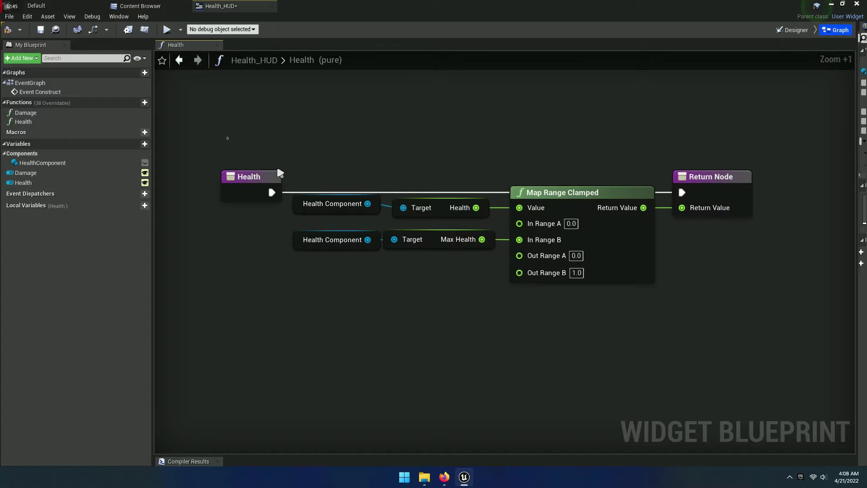
{"action": "left_click_drag", "start_coordinate": [280, 173], "coordinate": [728, 325]}
{"action": "key", "text": "q"}
{"action": "left_click", "coordinate": [317, 153]}
{"action": "key", "text": "ctrl+s"}
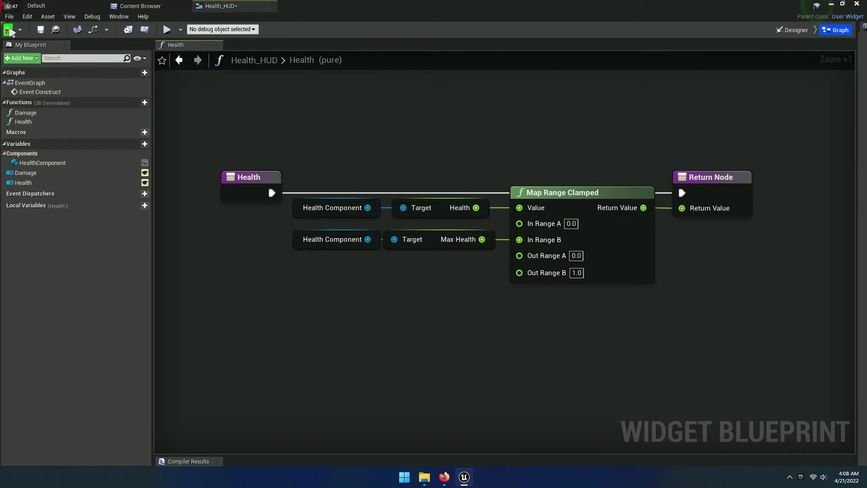
Close the Health function and Health_HUD editor, then open the FPS character blueprint.
{"action": "left_click", "coordinate": [220, 45]}
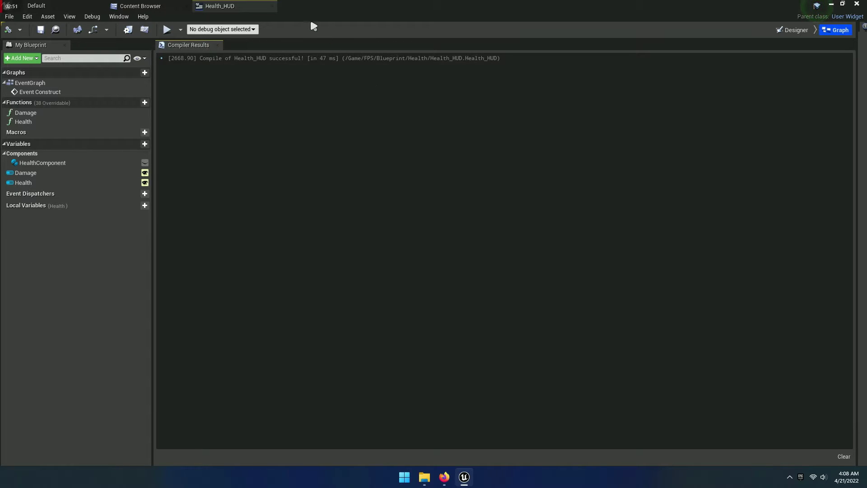
{"action": "left_click", "coordinate": [272, 7]}
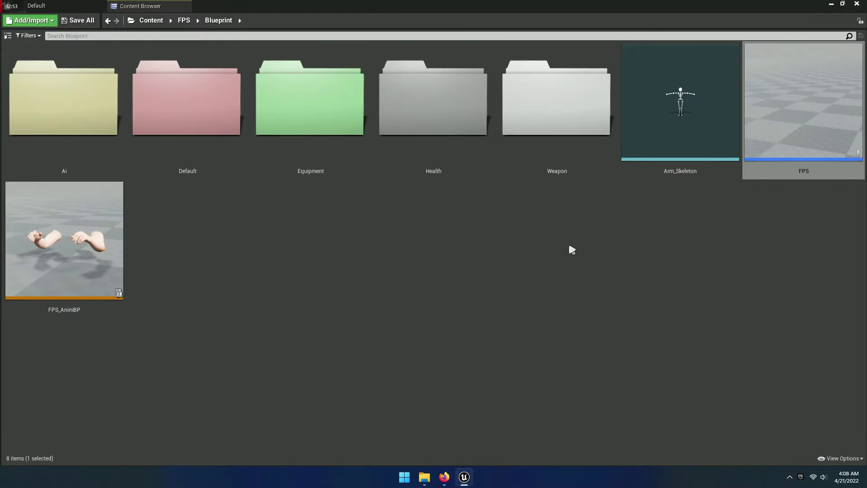
{"action": "double_click", "coordinate": [788, 177]}
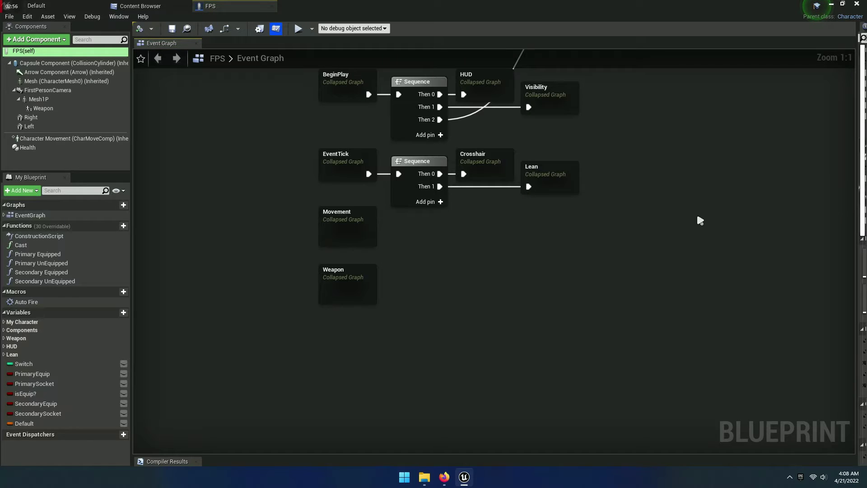
Find the HUD collapsed graph among the BeginPlay nodes and open it.
{"action": "mouse_move", "coordinate": [697, 212]}
{"action": "right_mouse_down"}
{"action": "mouse_move", "coordinate": [637, 277]}
{"action": "mouse_move", "coordinate": [644, 266]}
{"action": "right_mouse_up"}
{"action": "scroll", "coordinate": [545, 235], "scroll_direction": "up", "scroll_amount": 5}
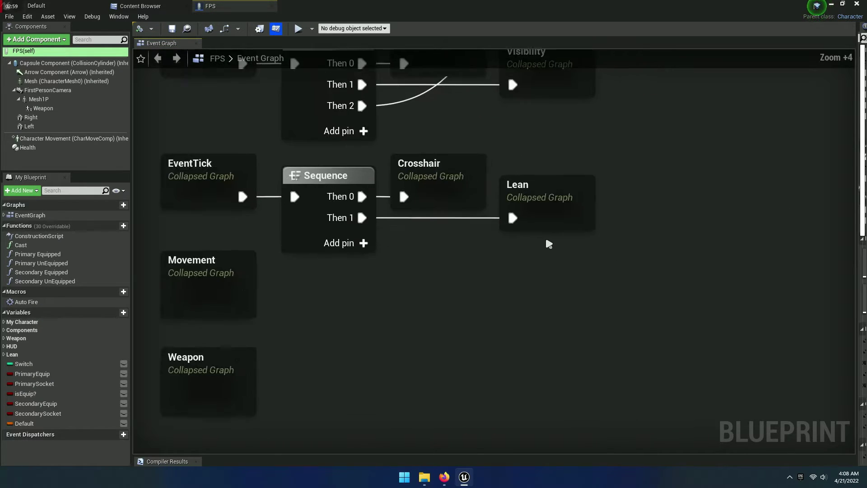
{"action": "left_click", "coordinate": [270, 158]}
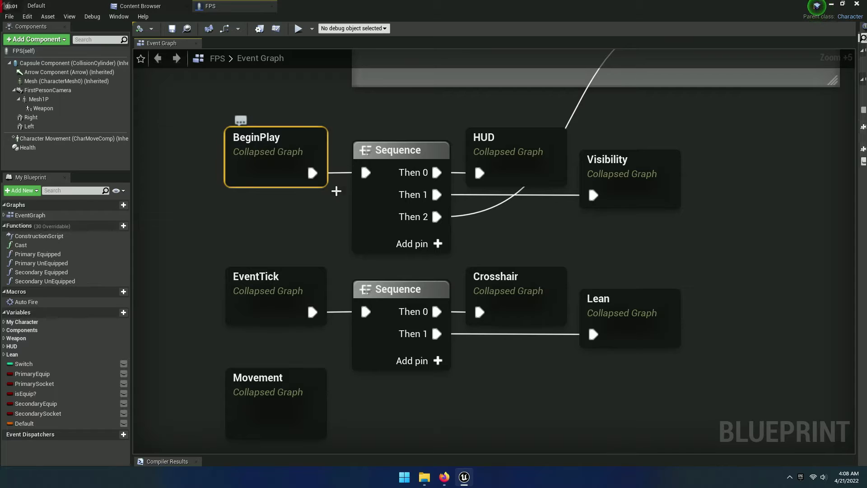
{"action": "left_click", "coordinate": [576, 244]}
{"action": "left_click", "coordinate": [529, 156]}
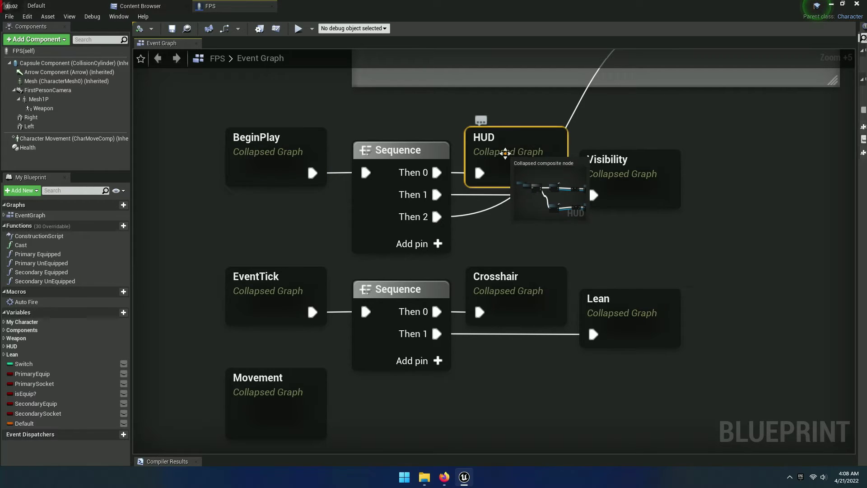
{"action": "double_click", "coordinate": [530, 156]}
Tidy the HUD graph, straightening the crosshair row and moving the Ammo row up.
{"action": "right_click_drag", "start_coordinate": [593, 319], "coordinate": [521, 314]}
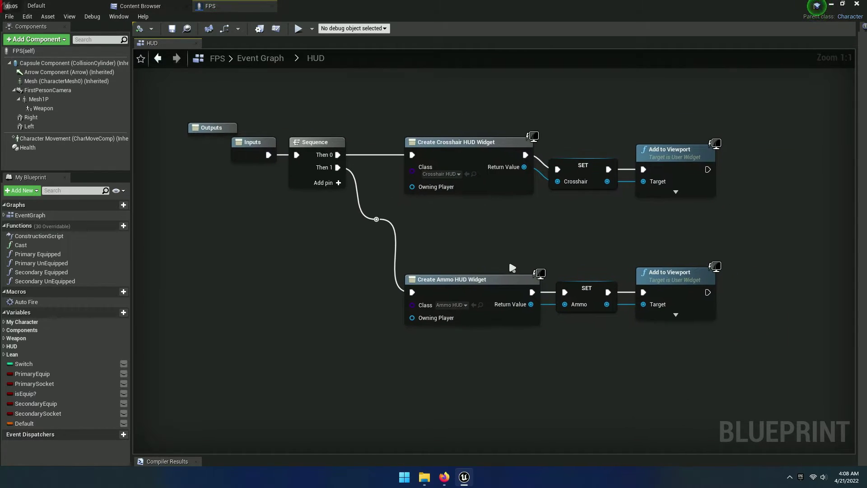
{"action": "left_click_drag", "start_coordinate": [216, 173], "coordinate": [260, 173]}
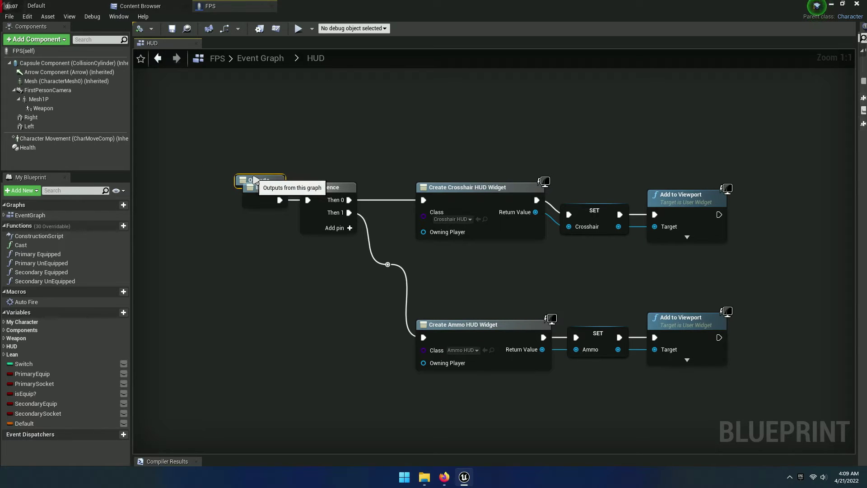
{"action": "mouse_move", "coordinate": [249, 144]}
{"action": "left_mouse_down"}
{"action": "mouse_move", "coordinate": [461, 221]}
{"action": "mouse_move", "coordinate": [734, 246]}
{"action": "left_mouse_up"}
{"action": "key", "text": "q"}
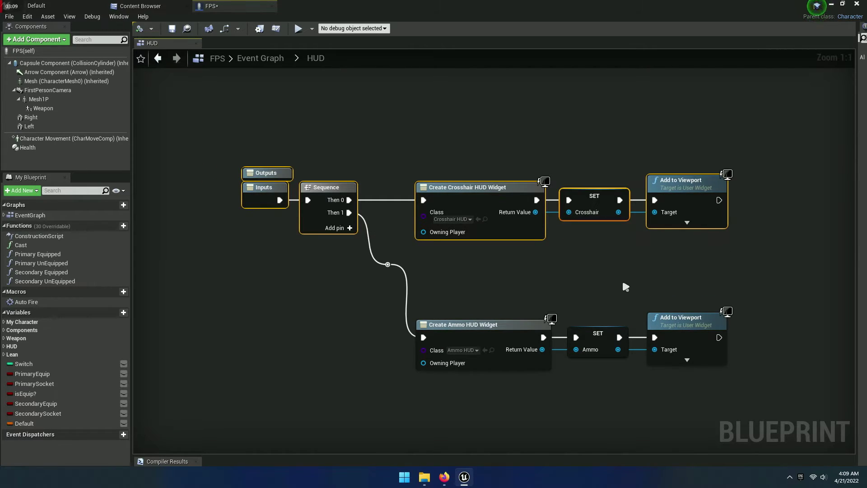
{"action": "left_click_drag", "start_coordinate": [418, 294], "coordinate": [731, 375]}
{"action": "left_click_drag", "start_coordinate": [486, 338], "coordinate": [486, 265]}
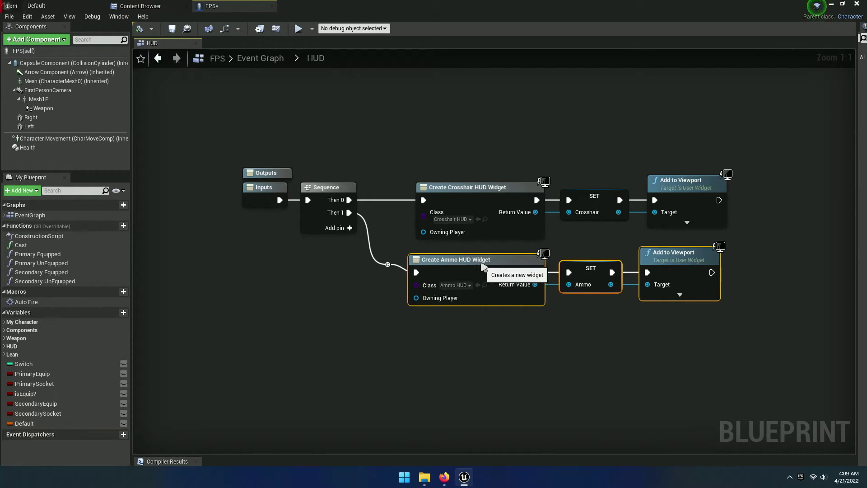
{"action": "left_click", "coordinate": [522, 341]}
{"action": "scroll", "coordinate": [523, 345], "scroll_direction": "up", "scroll_amount": 4}
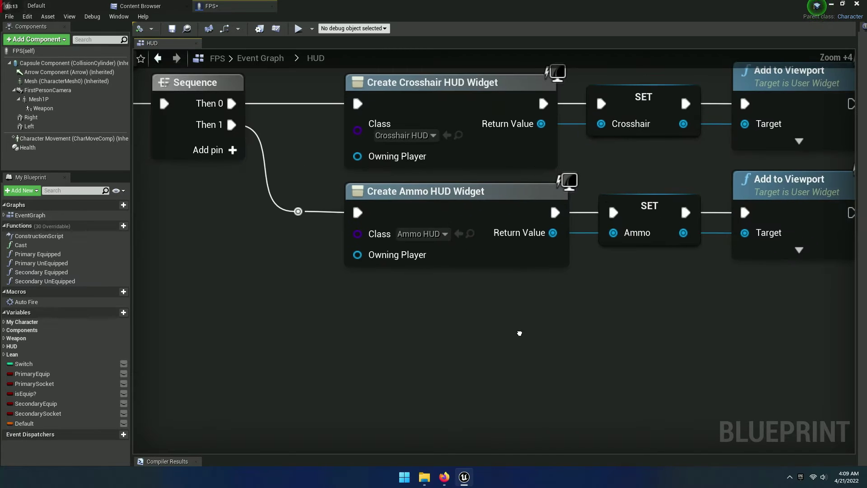
{"action": "right_click_drag", "start_coordinate": [390, 266], "coordinate": [479, 290]}
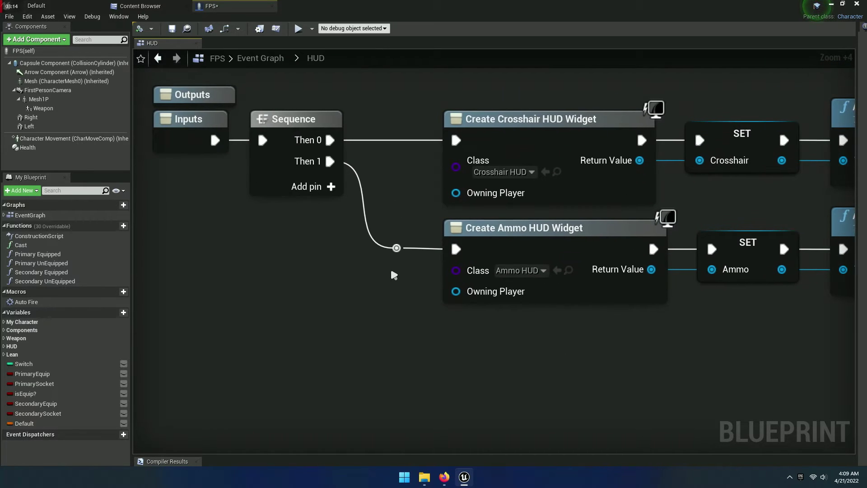
Add a Then 2 output to the Sequence and place a new Create Widget node.
{"action": "left_click", "coordinate": [332, 186]}
{"action": "right_click_drag", "start_coordinate": [351, 241], "coordinate": [378, 270]}
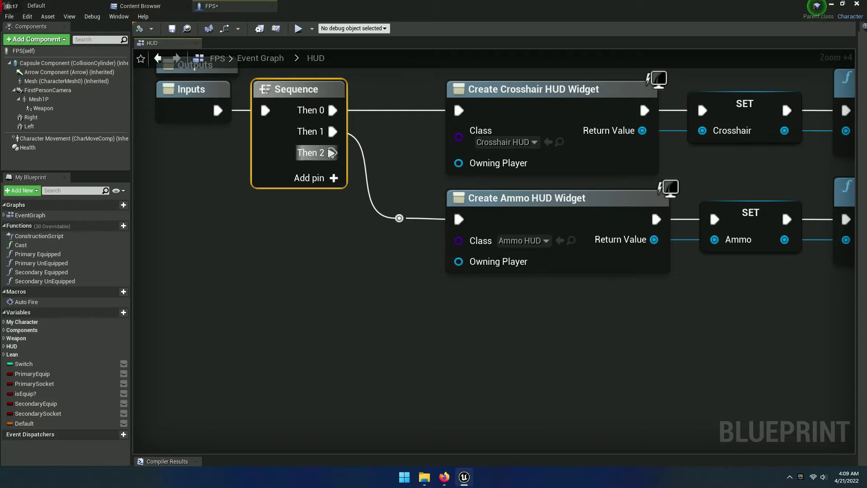
{"action": "left_click_drag", "start_coordinate": [333, 182], "coordinate": [489, 386]}
{"action": "type", "text": "g"}
{"action": "key", "text": "BackSpace"}
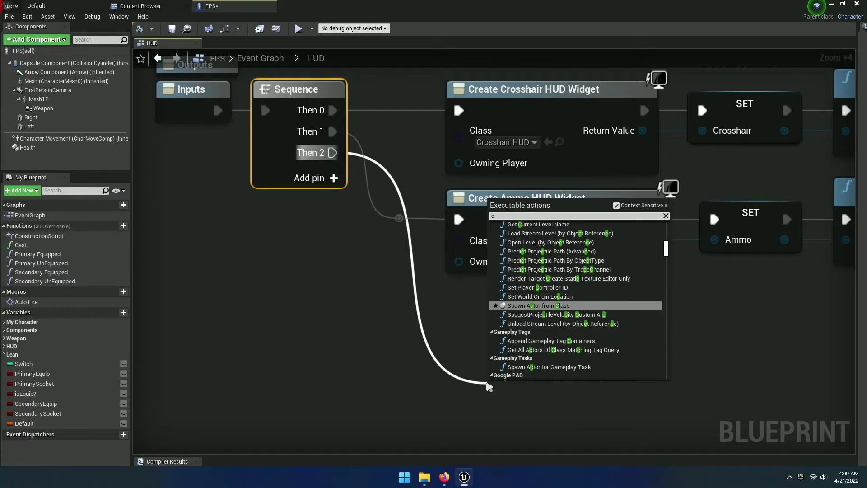
{"action": "type", "text": "create"}
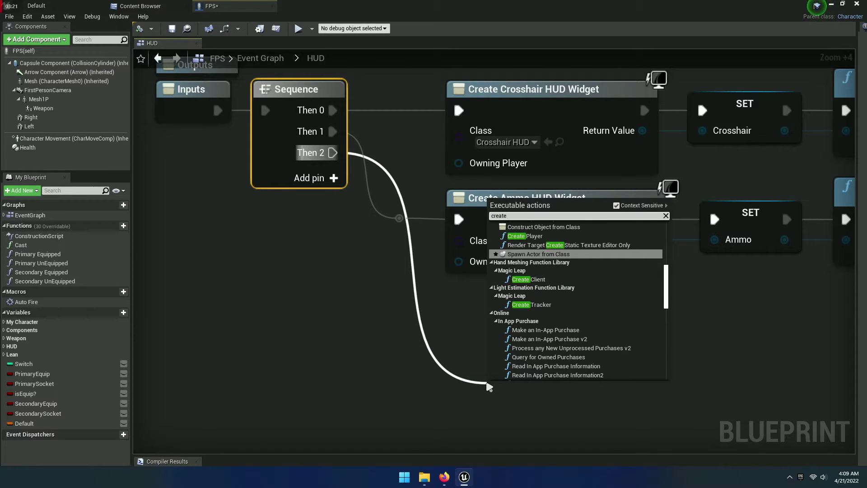
{"action": "type", "text": " new"}
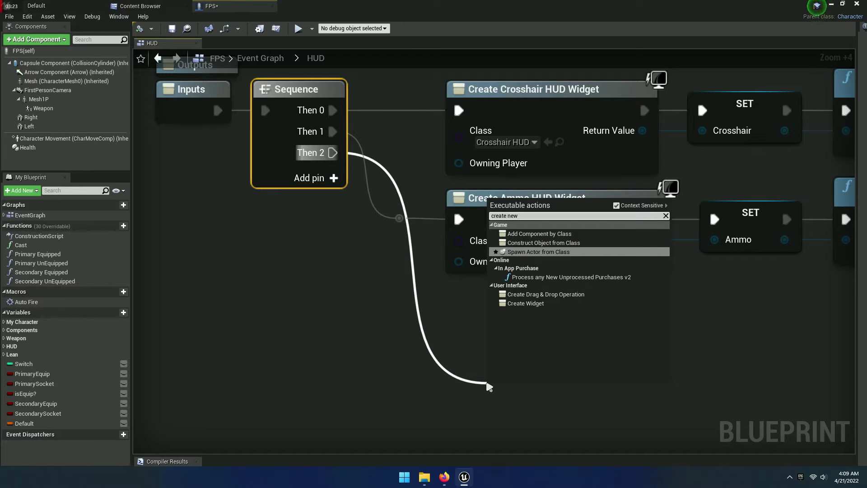
{"action": "key", "text": "Escape"}
{"action": "right_click", "coordinate": [437, 353]}
{"action": "type", "text": "crea"}
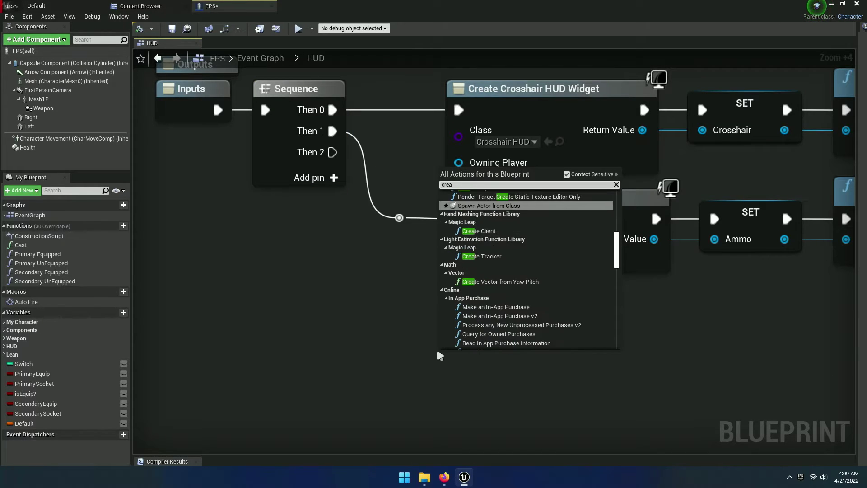
{"action": "type", "text": "te widget"}
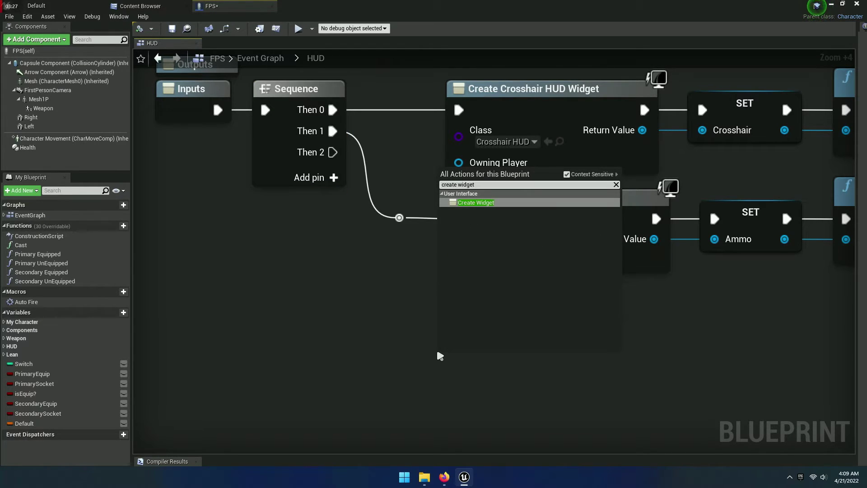
{"action": "left_click", "coordinate": [468, 202]}
Set the Create Widget class to Health_HUD, then switch to the Content Browser.
{"action": "right_click_drag", "start_coordinate": [605, 412], "coordinate": [484, 309]}
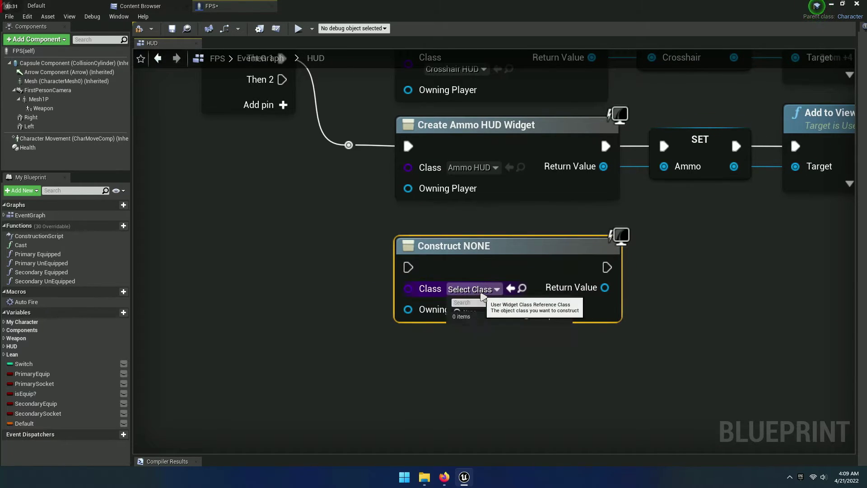
{"action": "left_click", "coordinate": [480, 292]}
{"action": "type", "text": "heal"}
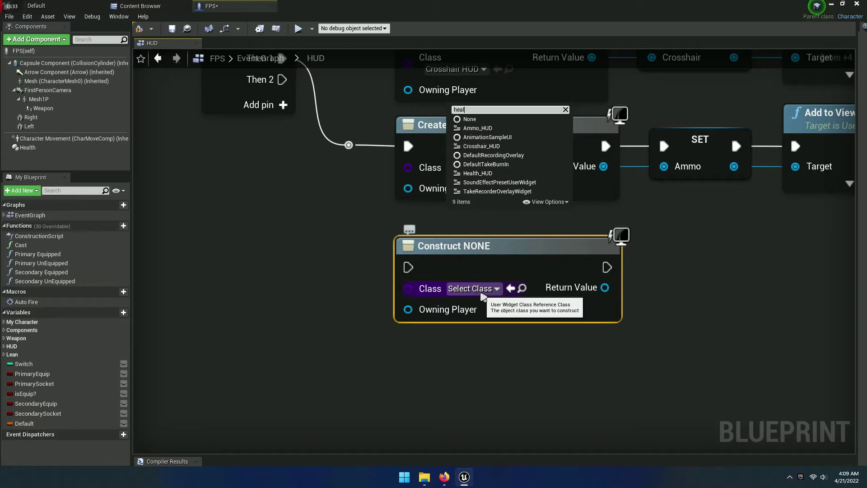
{"action": "type", "text": "th_hud"}
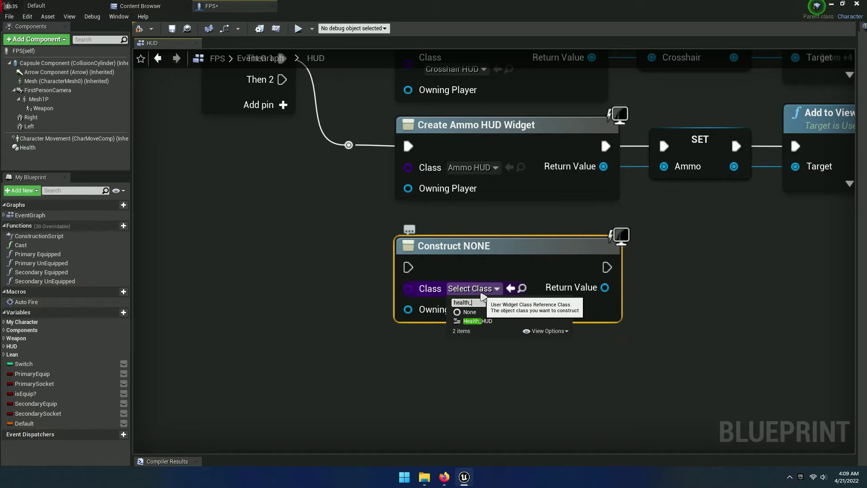
{"action": "left_click", "coordinate": [477, 321]}
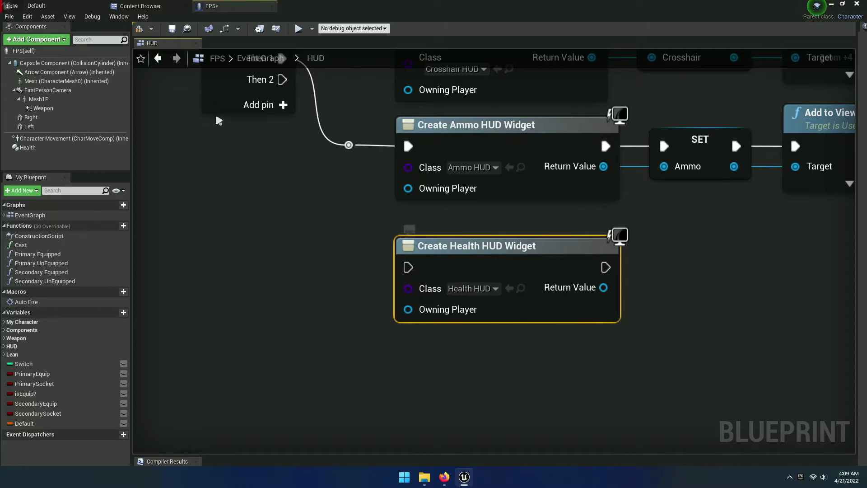
{"action": "left_click", "coordinate": [143, 6]}
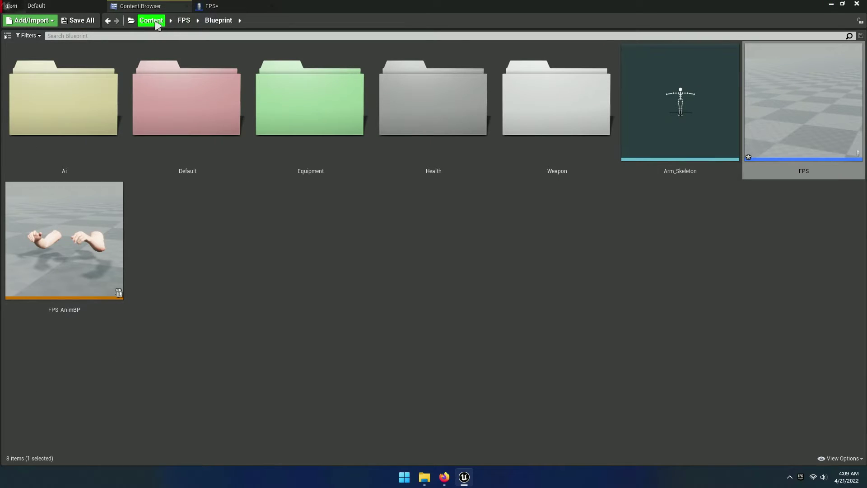
Check the Health folder, then wire Sequence Then 2 into Create Health HUD Widget via a reroute.
{"action": "double_click", "coordinate": [459, 135]}
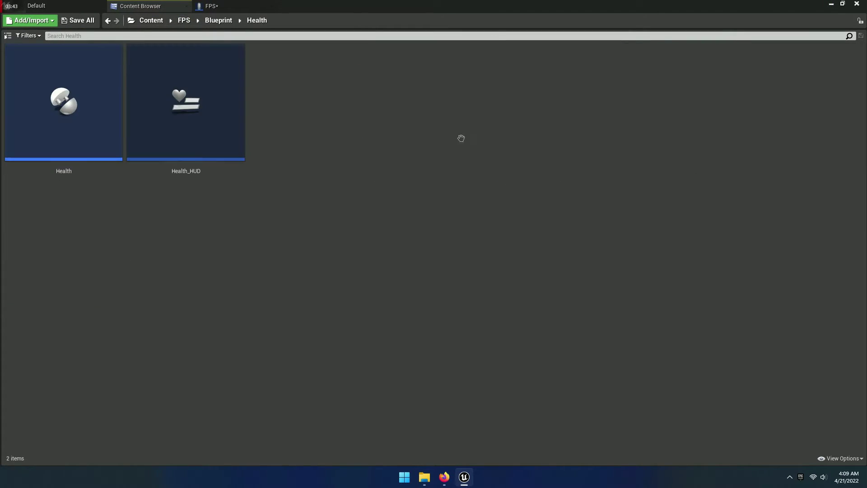
{"action": "left_click", "coordinate": [167, 177]}
{"action": "left_click", "coordinate": [220, 9]}
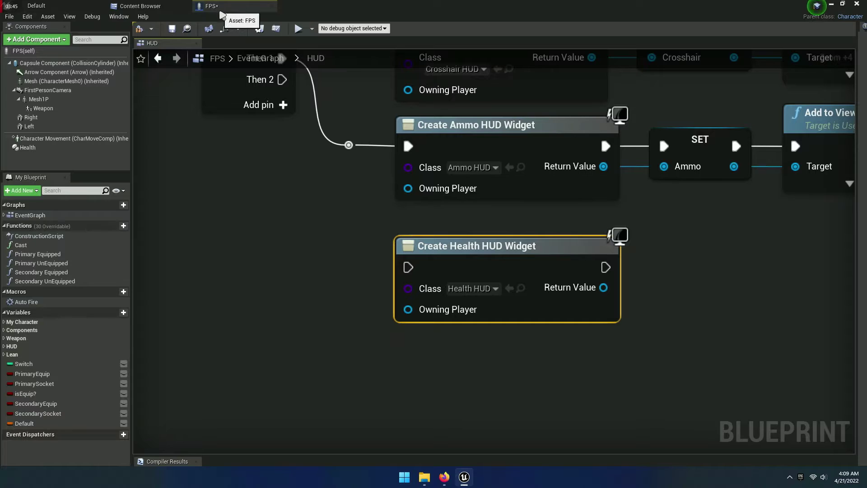
{"action": "left_click_drag", "start_coordinate": [383, 253], "coordinate": [276, 79]}
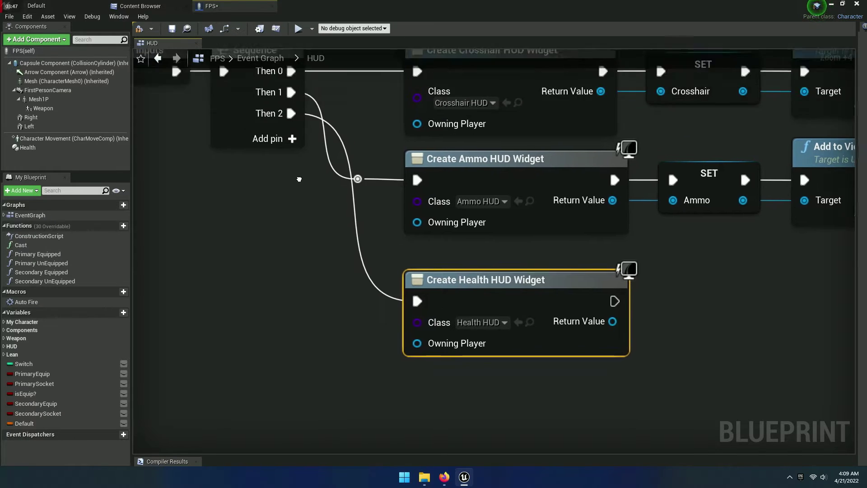
{"action": "right_click_drag", "start_coordinate": [358, 220], "coordinate": [405, 248]}
{"action": "double_click", "coordinate": [399, 249]}
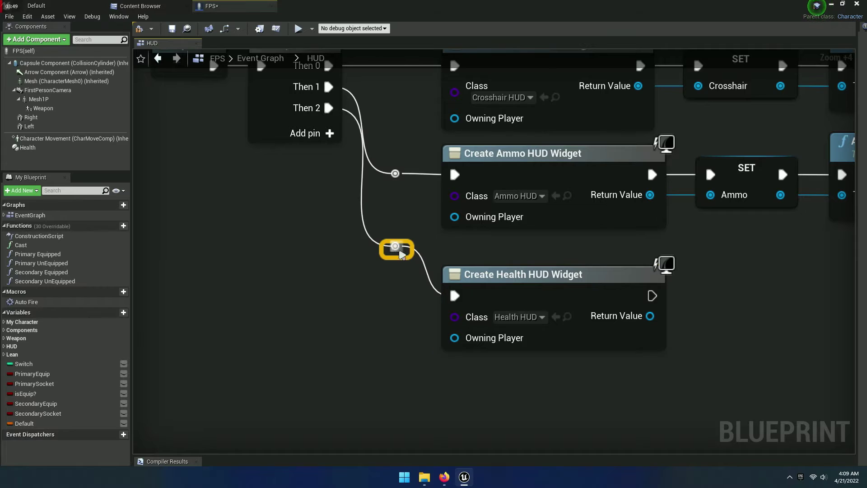
{"action": "left_click_drag", "start_coordinate": [400, 252], "coordinate": [412, 303]}
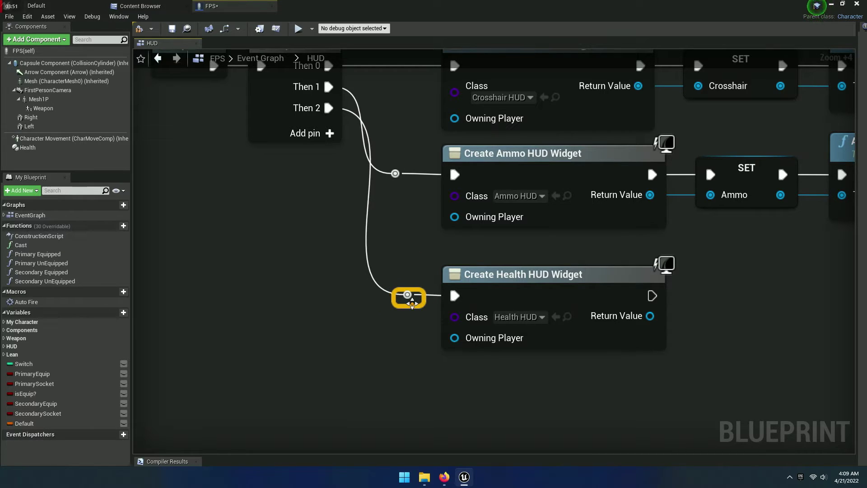
Promote the widget's Return Value to a variable named HealthHUD.
{"action": "left_click", "coordinate": [519, 289], "text": "ctrl"}
{"action": "right_click_drag", "start_coordinate": [586, 360], "coordinate": [526, 360]}
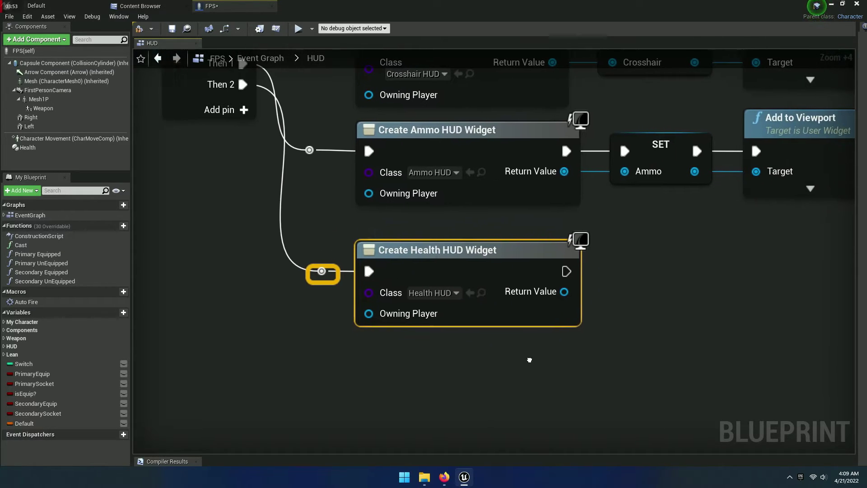
{"action": "left_click", "coordinate": [524, 363]}
{"action": "right_click_drag", "start_coordinate": [566, 280], "coordinate": [434, 316]}
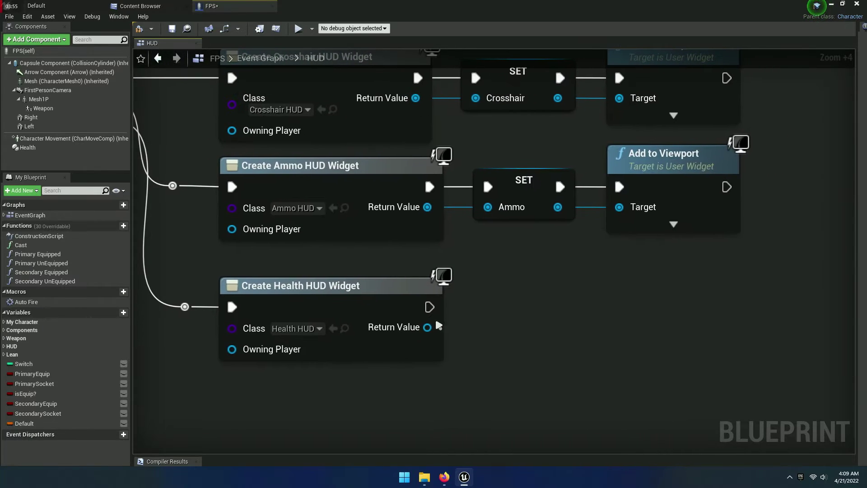
{"action": "mouse_move", "coordinate": [427, 327]}
{"action": "left_mouse_down"}
{"action": "mouse_move", "coordinate": [487, 326]}
{"action": "mouse_move", "coordinate": [480, 326]}
{"action": "left_mouse_up"}
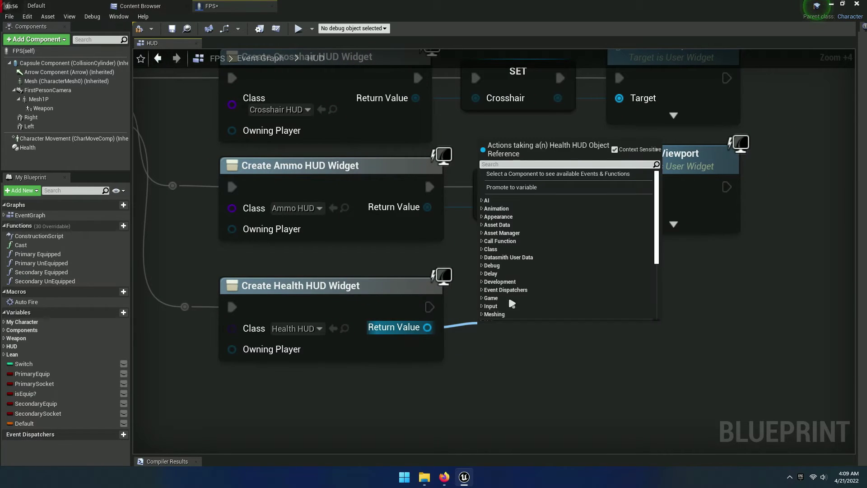
{"action": "left_click", "coordinate": [520, 188]}
{"action": "type", "text": "HealthHUD"}
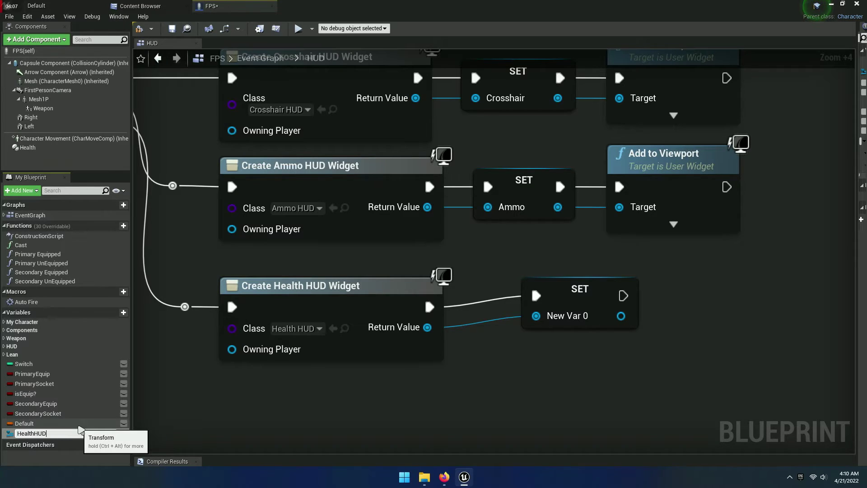
{"action": "key", "text": "Return"}
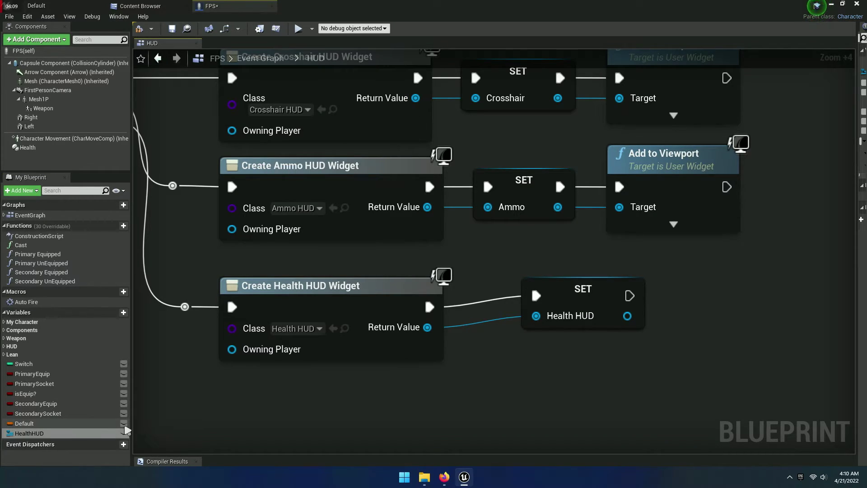
Add an Add to Viewport node after the HealthHUD SET node and compile.
{"action": "left_click_drag", "start_coordinate": [597, 304], "coordinate": [538, 316]}
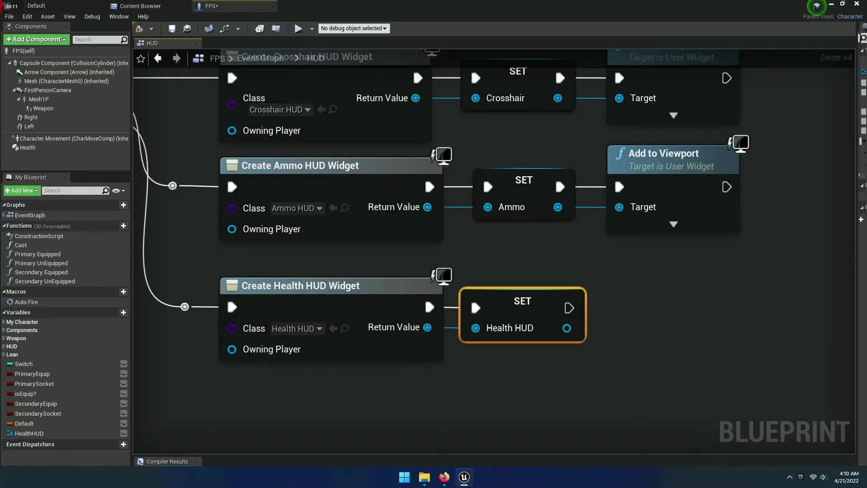
{"action": "right_click_drag", "start_coordinate": [424, 295], "coordinate": [323, 309]}
{"action": "left_click_drag", "start_coordinate": [465, 342], "coordinate": [514, 336]}
{"action": "type", "text": "addt"}
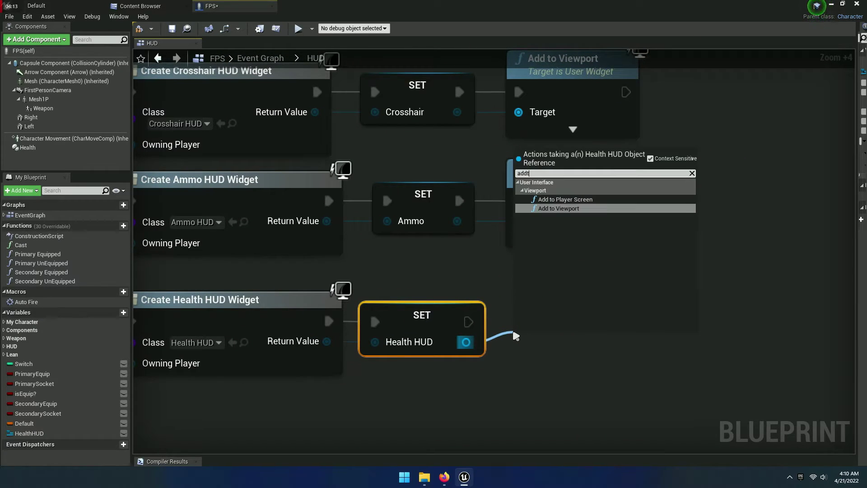
{"action": "type", "text": "ov"}
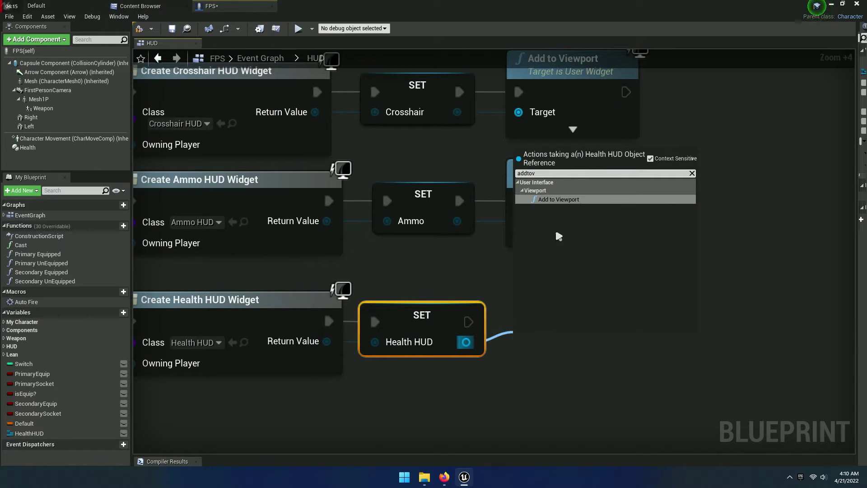
{"action": "left_click", "coordinate": [577, 199]}
{"action": "left_click_drag", "start_coordinate": [519, 393], "coordinate": [517, 346]}
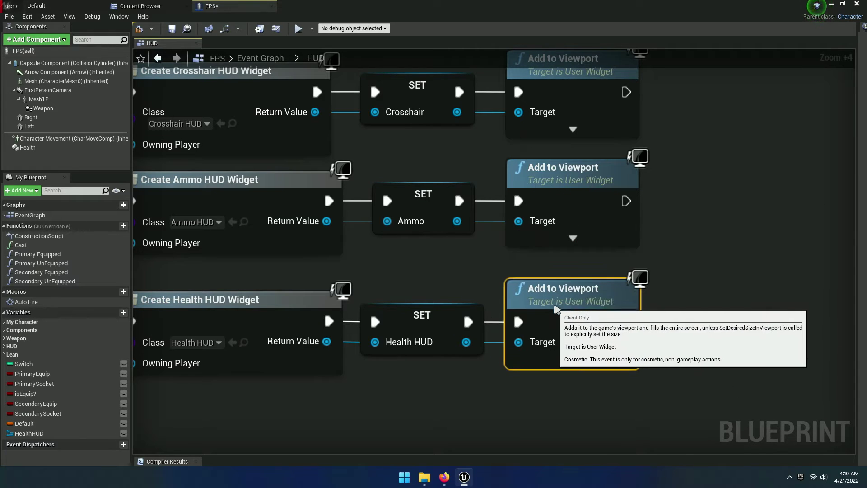
{"action": "scroll", "coordinate": [517, 347], "scroll_direction": "down", "scroll_amount": 4}
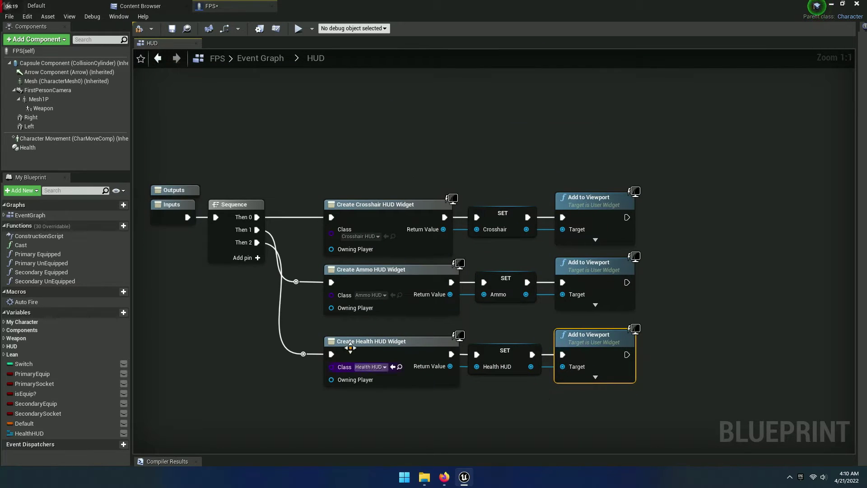
{"action": "left_click", "coordinate": [140, 32]}
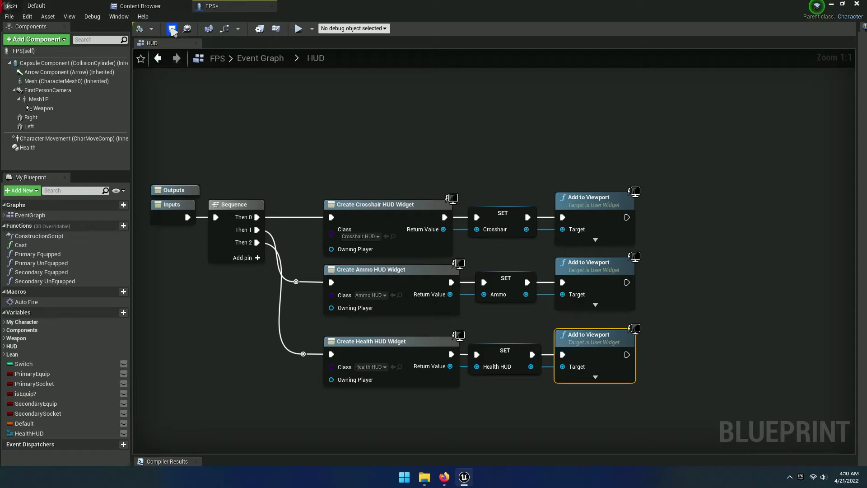
Close the HUD graph, reopen the Event Graph, and search actions for Event AnyDamage.
{"action": "left_click", "coordinate": [196, 44]}
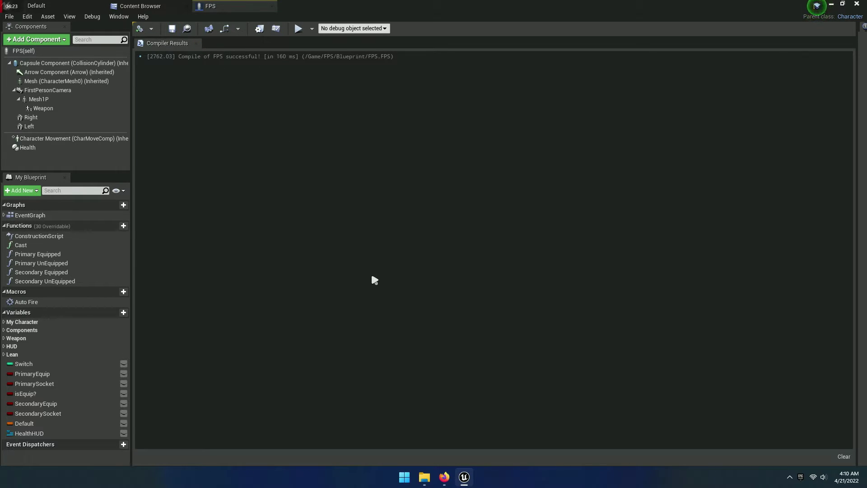
{"action": "double_click", "coordinate": [54, 215]}
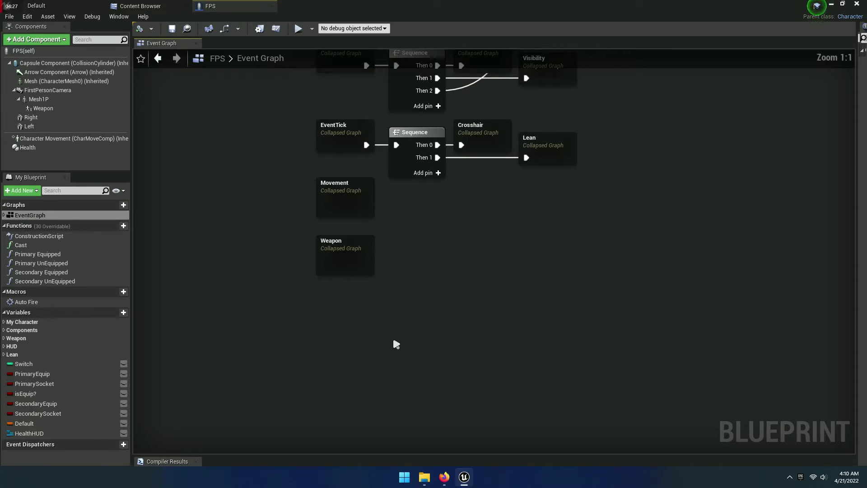
{"action": "scroll", "coordinate": [408, 245], "scroll_direction": "up", "scroll_amount": 4}
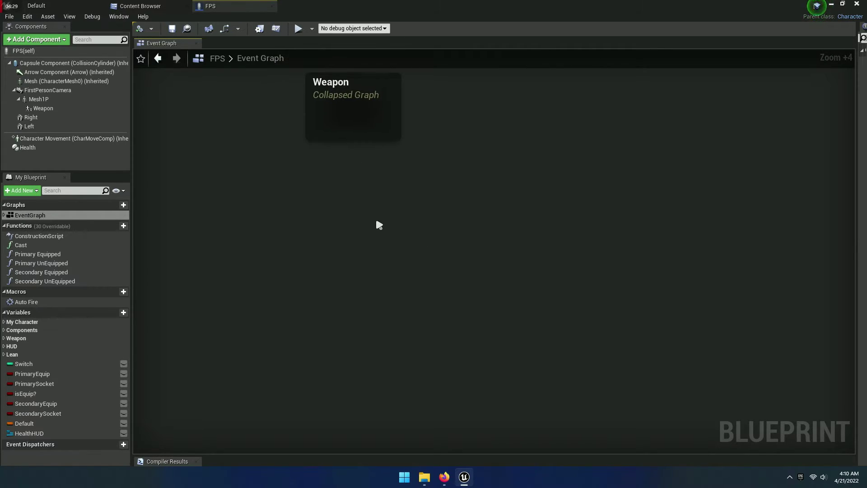
{"action": "right_click", "coordinate": [353, 234]}
{"action": "type", "text": "event"}
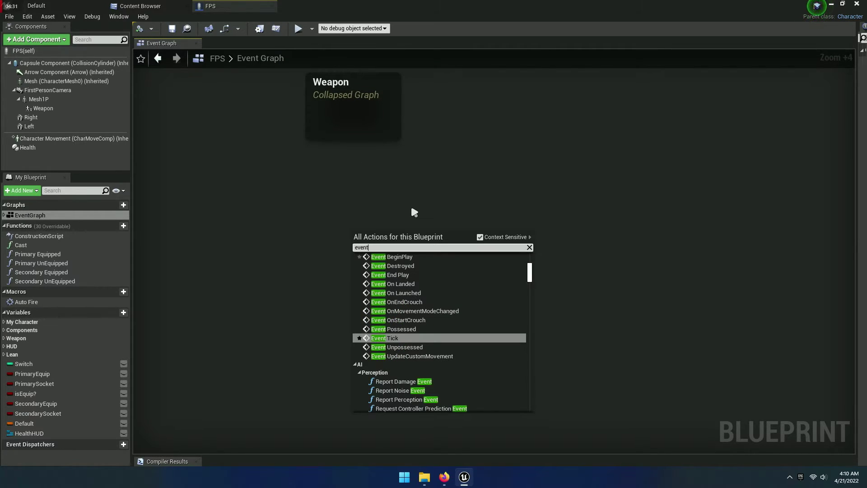
{"action": "type", "text": " any"}
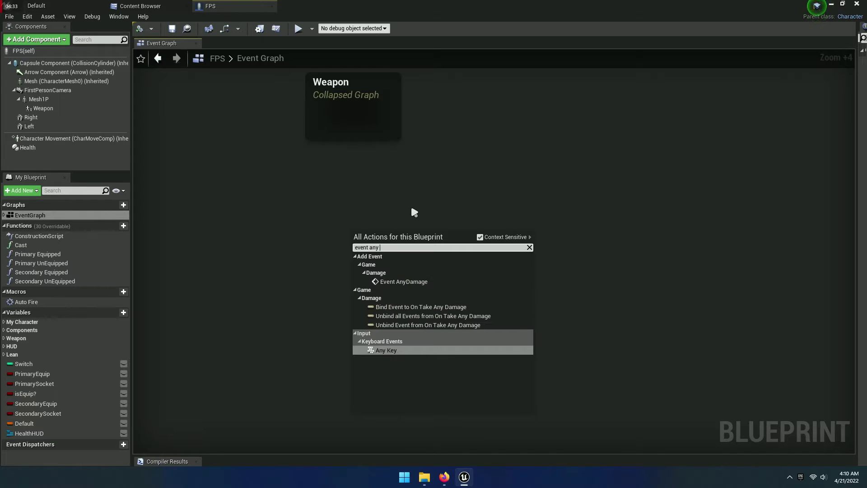
{"action": "key", "text": "BackSpace"}
{"action": "type", "text": "dam"}
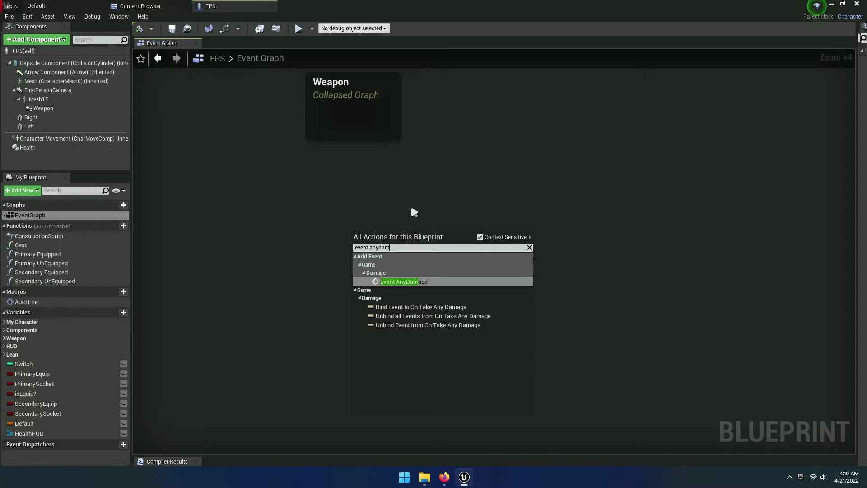
{"action": "type", "text": "age"}
Add the Event AnyDamage node to the Event Graph.
{"action": "left_click", "coordinate": [413, 281]}
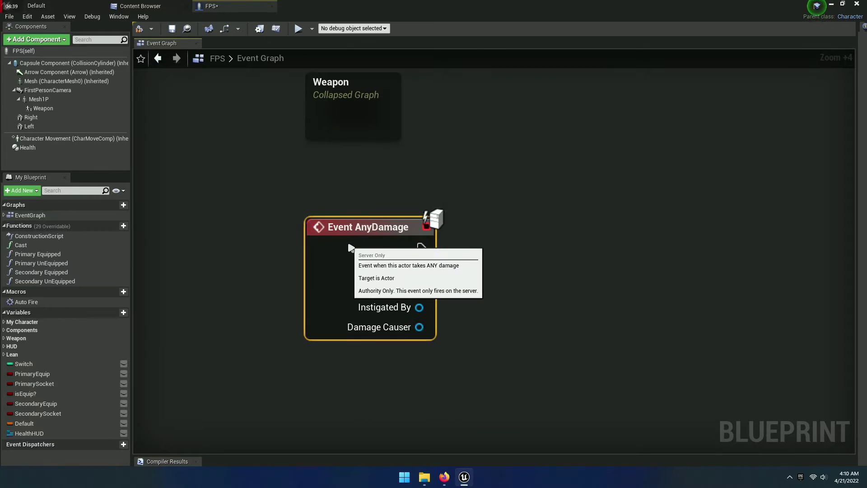
{"action": "left_click_drag", "start_coordinate": [351, 248], "coordinate": [351, 235]}
{"action": "right_click_drag", "start_coordinate": [530, 292], "coordinate": [399, 285]}
{"action": "left_click", "coordinate": [356, 285]}
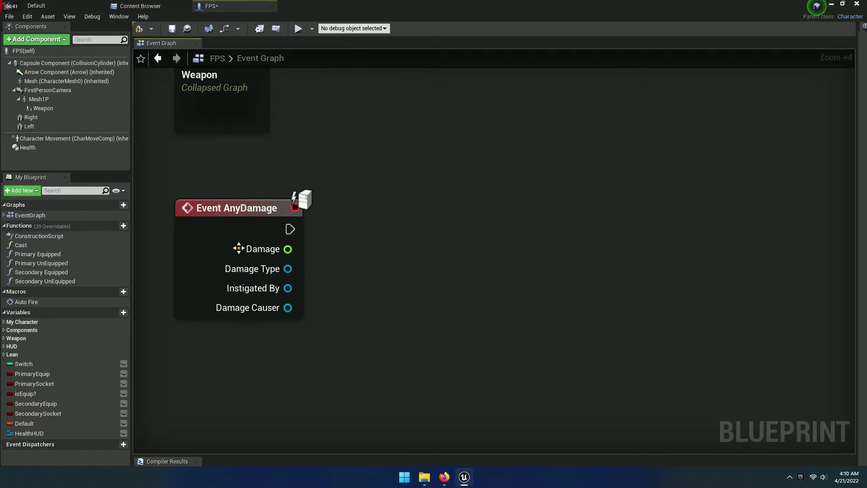
Call Damage on the Health component, wired to AnyDamage's execution and Damage value.
{"action": "left_click_drag", "start_coordinate": [27, 147], "coordinate": [329, 283]}
{"action": "left_click_drag", "start_coordinate": [414, 283], "coordinate": [462, 276]}
{"action": "type", "text": "d"}
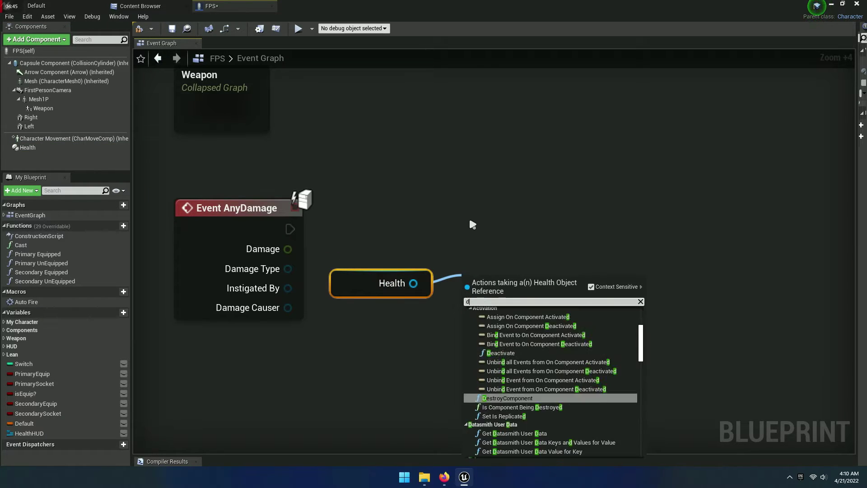
{"action": "type", "text": "amage"}
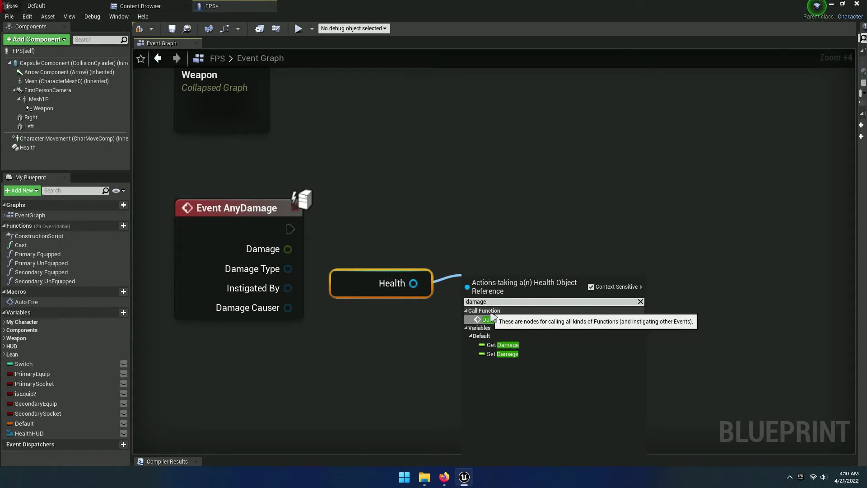
{"action": "left_click", "coordinate": [488, 319]}
{"action": "left_click_drag", "start_coordinate": [399, 260], "coordinate": [484, 294]}
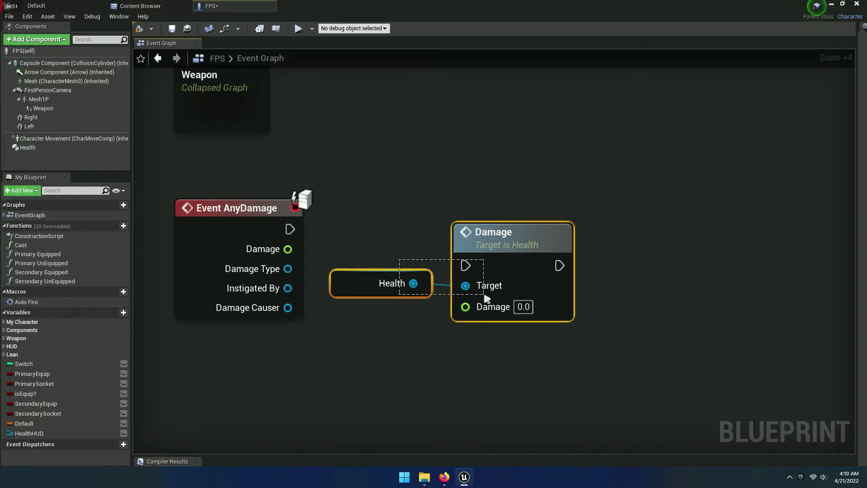
{"action": "mouse_move", "coordinate": [499, 248]}
{"action": "left_mouse_down"}
{"action": "mouse_move", "coordinate": [500, 226]}
{"action": "mouse_move", "coordinate": [292, 233]}
{"action": "left_mouse_up"}
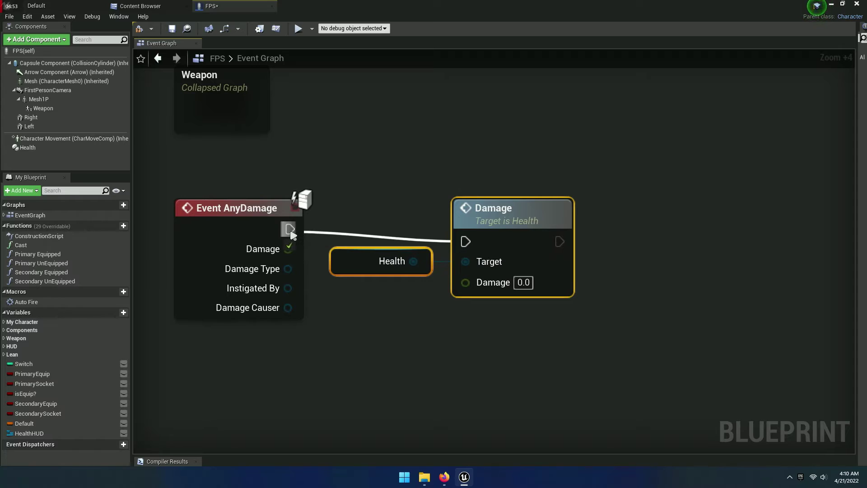
{"action": "left_click_drag", "start_coordinate": [460, 229], "coordinate": [447, 217]}
{"action": "mouse_move", "coordinate": [454, 270]}
{"action": "left_mouse_down"}
{"action": "mouse_move", "coordinate": [328, 269]}
{"action": "mouse_move", "coordinate": [287, 249]}
{"action": "left_mouse_up"}
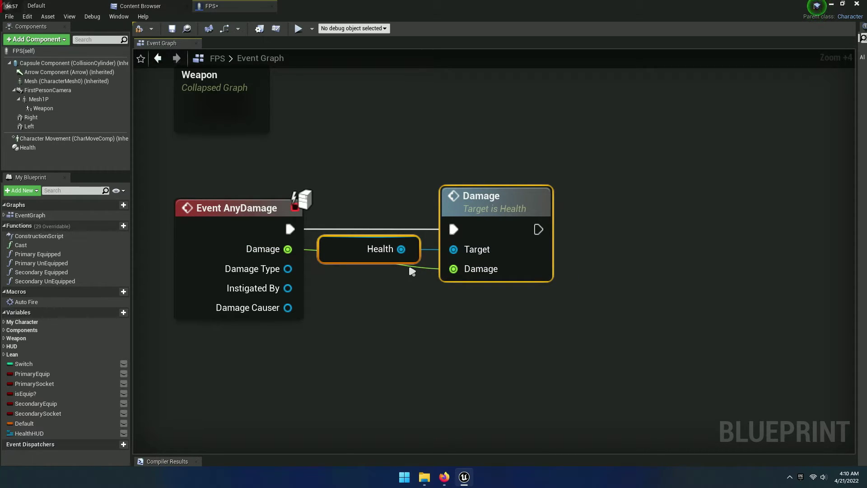
Tidy the green Damage wire with a reroute point and save the FPS blueprint.
{"action": "left_click", "coordinate": [418, 268]}
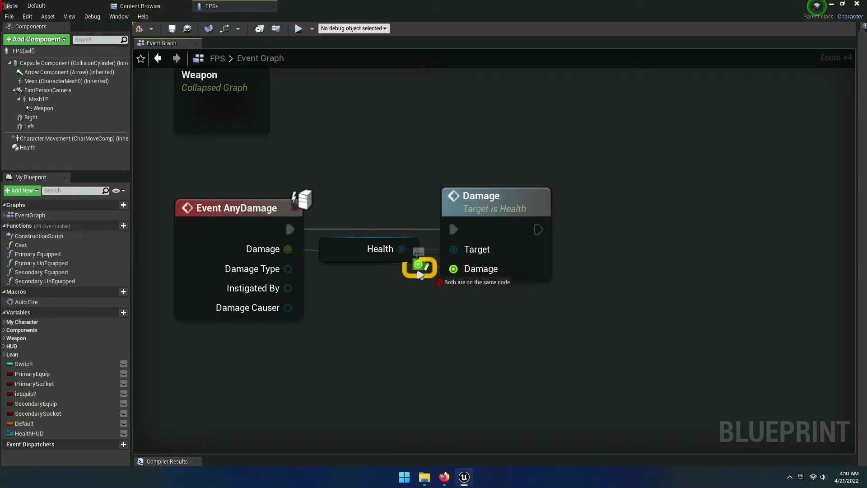
{"action": "double_click", "coordinate": [418, 265]}
{"action": "mouse_move", "coordinate": [429, 272]}
{"action": "left_mouse_down"}
{"action": "mouse_move", "coordinate": [344, 284]}
{"action": "mouse_move", "coordinate": [486, 235]}
{"action": "left_mouse_up"}
{"action": "left_click", "coordinate": [410, 302]}
{"action": "left_click_drag", "start_coordinate": [333, 276], "coordinate": [333, 269]}
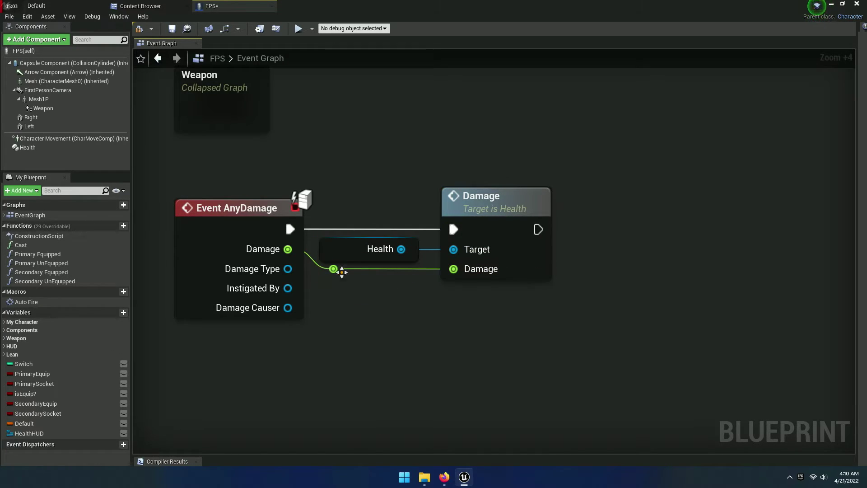
{"action": "left_click", "coordinate": [171, 28]}
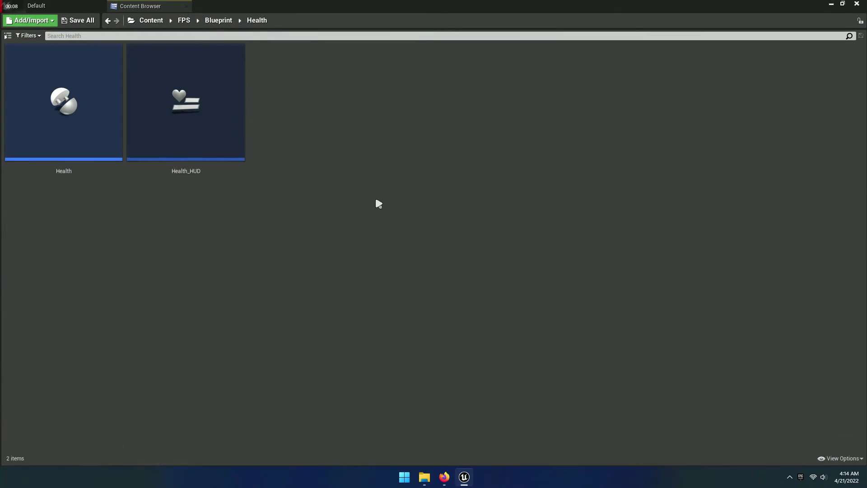
Create an Actor Blueprint Class named 'Damage' in Health, open it and dock its editor.
{"action": "right_click", "coordinate": [349, 183]}
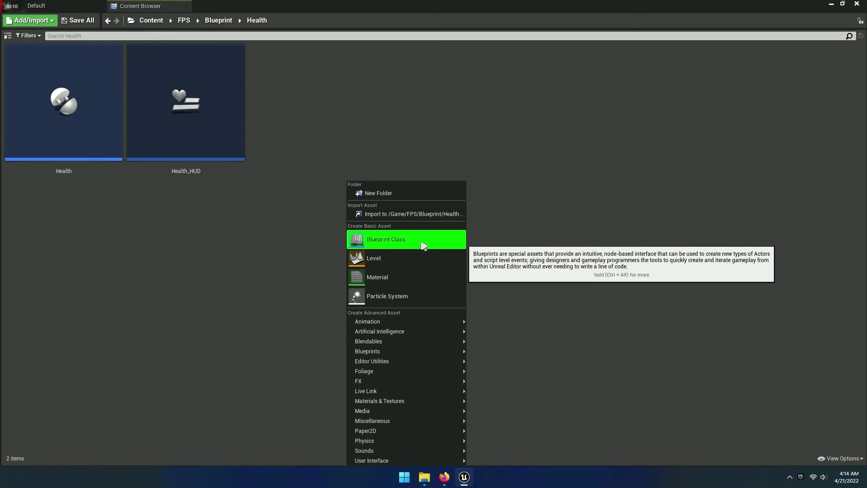
{"action": "left_click", "coordinate": [411, 242]}
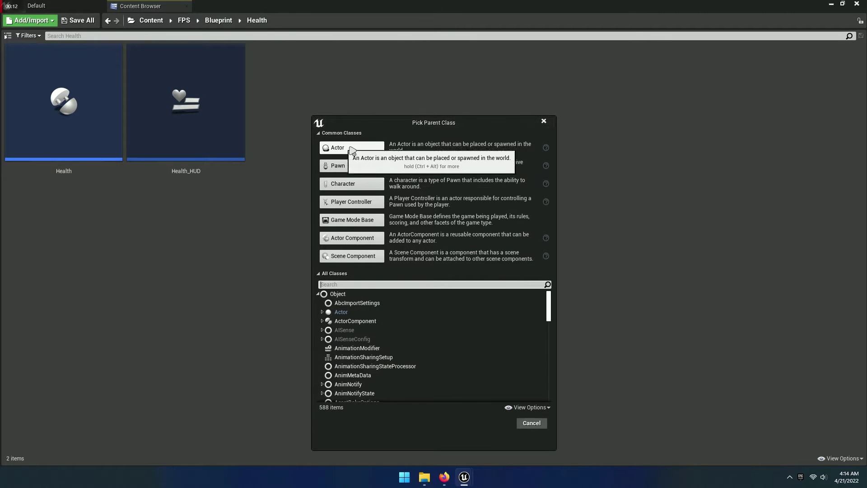
{"action": "left_click", "coordinate": [344, 150]}
{"action": "type", "text": "Damage"}
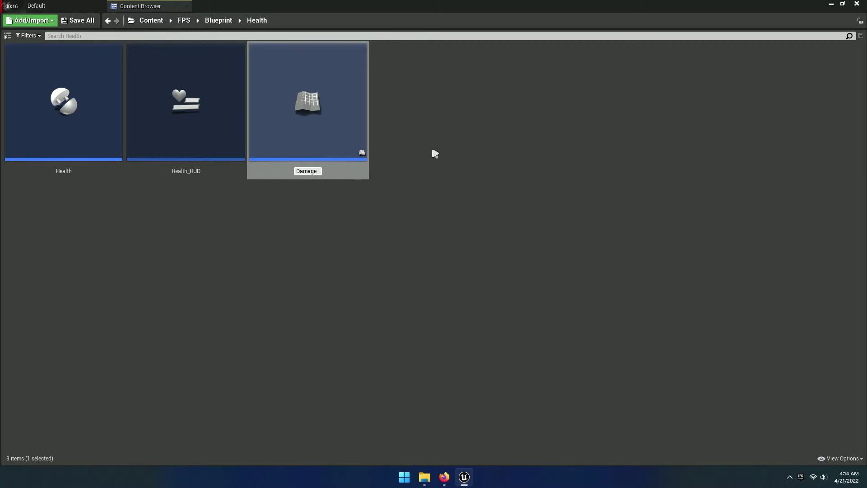
{"action": "key", "text": "Return"}
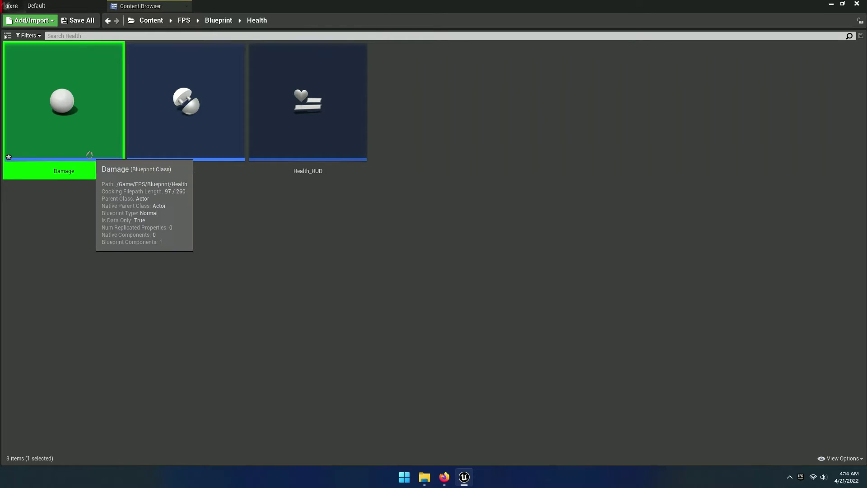
{"action": "double_click", "coordinate": [90, 155]}
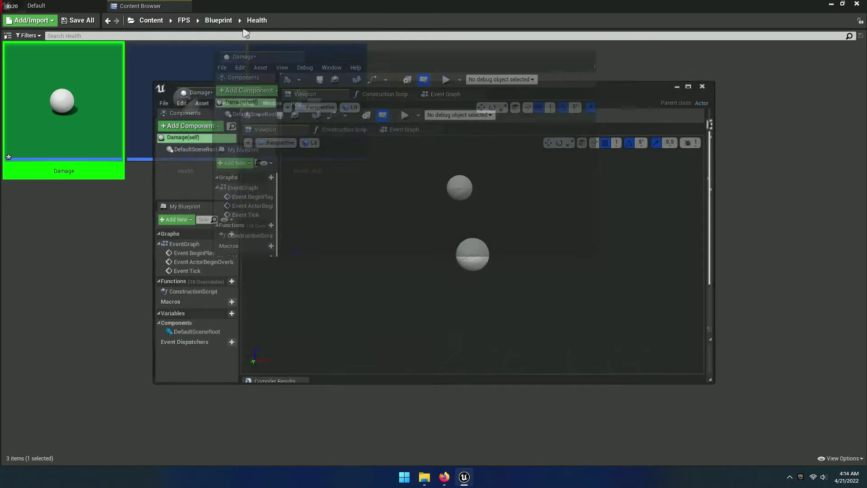
{"action": "left_click_drag", "start_coordinate": [197, 91], "coordinate": [232, 6]}
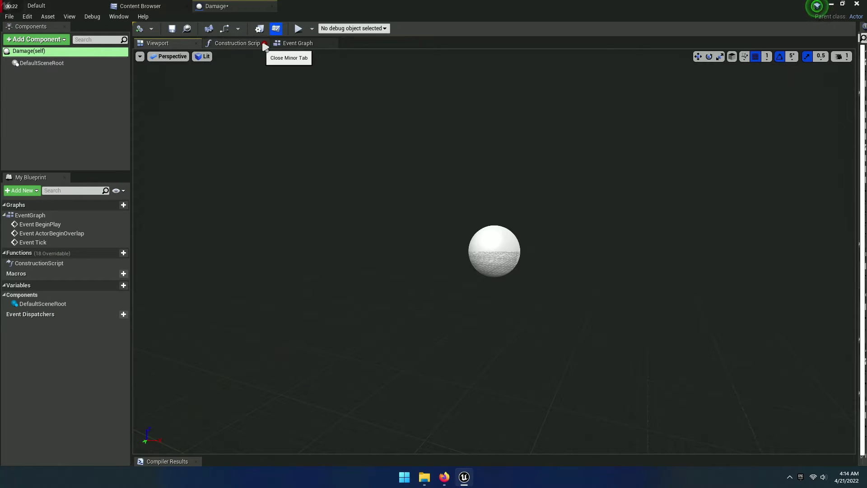
Close the Construction Script and Event Graph, add a Box Collision component, and show its properties.
{"action": "left_click", "coordinate": [265, 44]}
{"action": "left_click", "coordinate": [265, 44]}
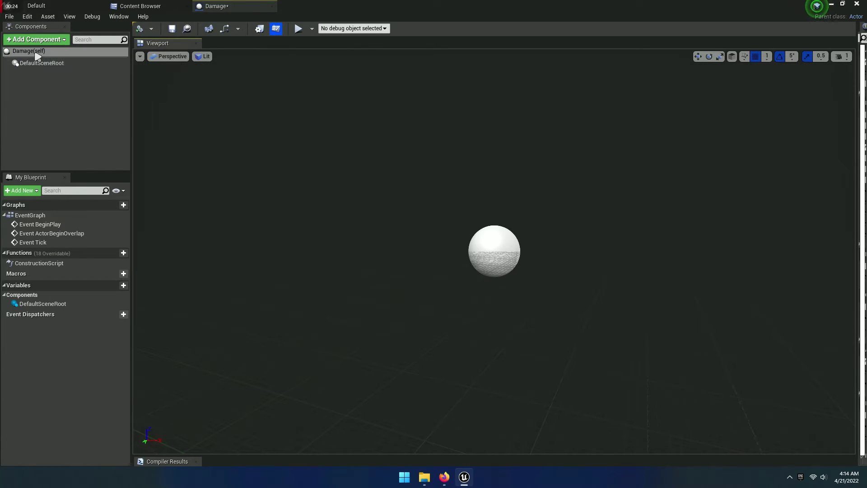
{"action": "left_click", "coordinate": [44, 42]}
{"action": "type", "text": "box"}
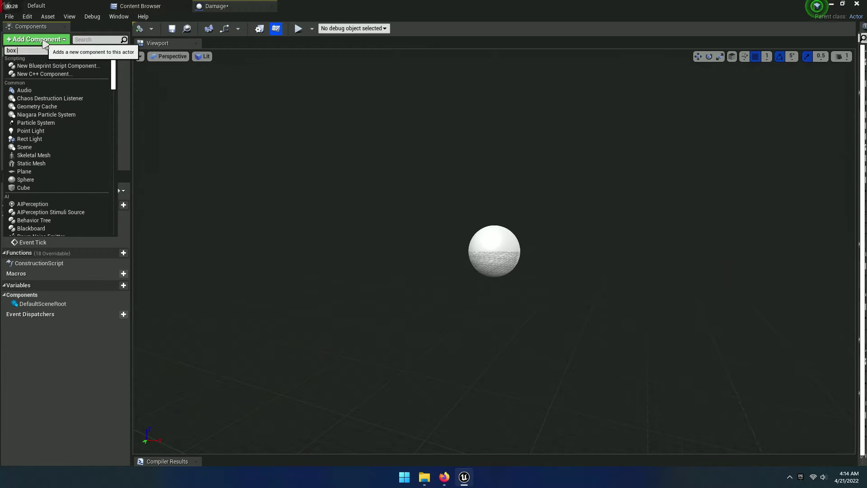
{"action": "type", "text": "coll"}
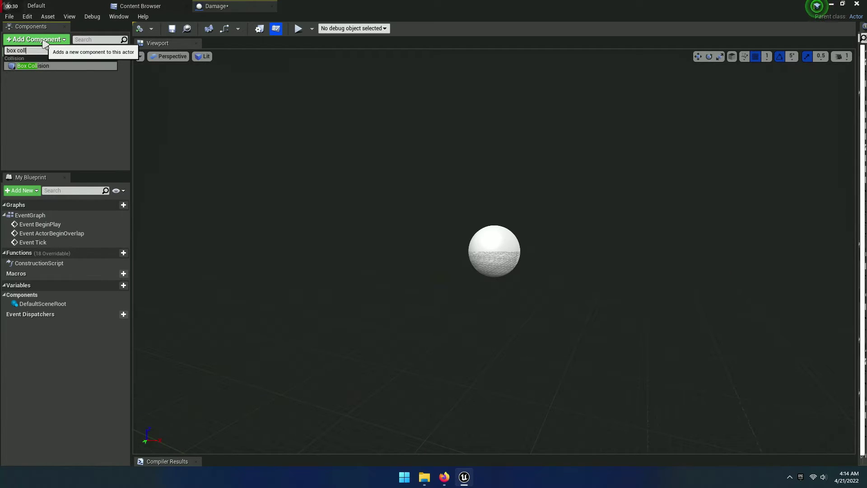
{"action": "left_click", "coordinate": [40, 67]}
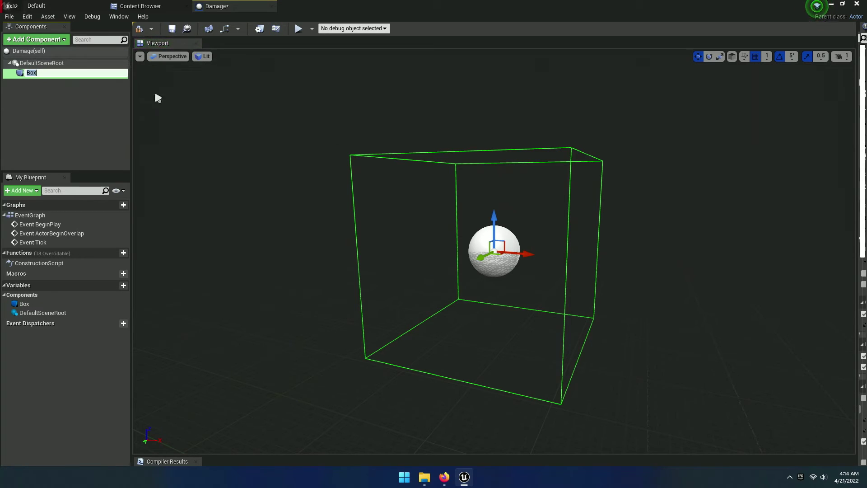
{"action": "left_click_drag", "start_coordinate": [856, 182], "coordinate": [567, 158]}
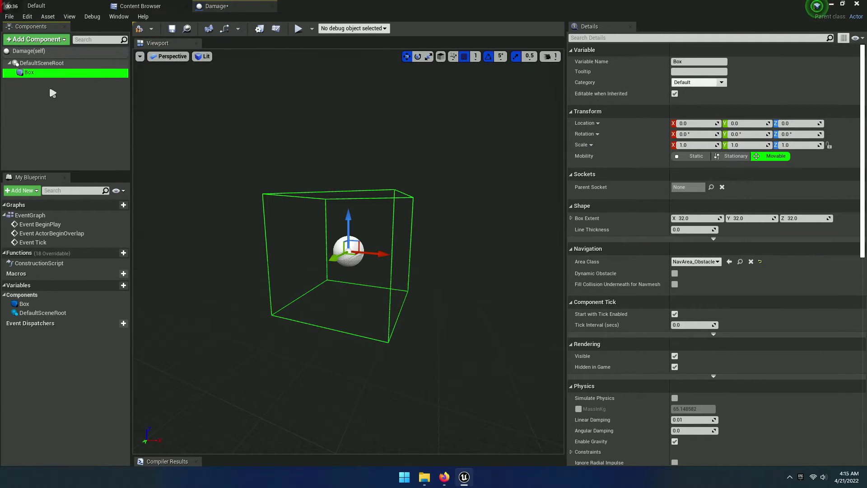
Filter the Box's details for collision and keep the OverlapAllDynamic preset.
{"action": "left_click", "coordinate": [43, 74]}
{"action": "left_click", "coordinate": [637, 38]}
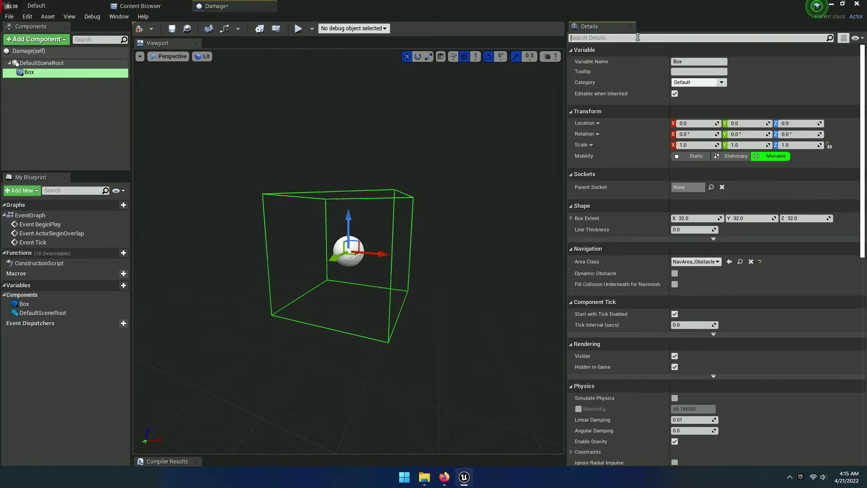
{"action": "type", "text": "collision"}
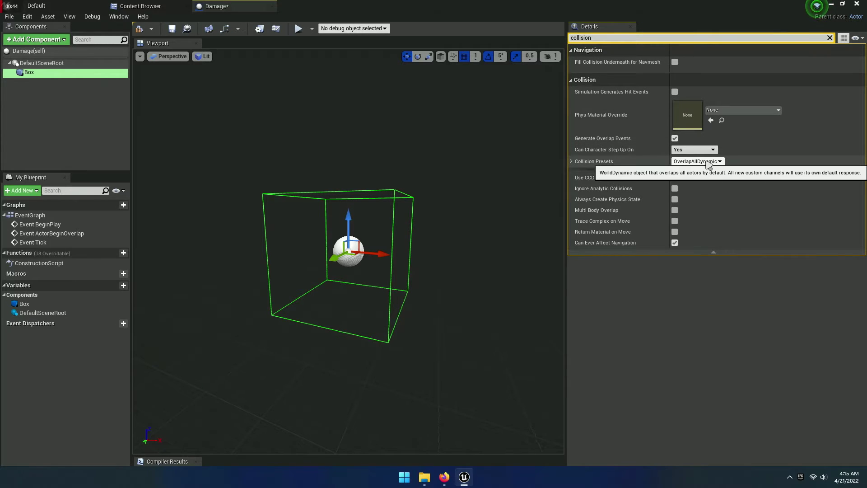
{"action": "left_click", "coordinate": [571, 162]}
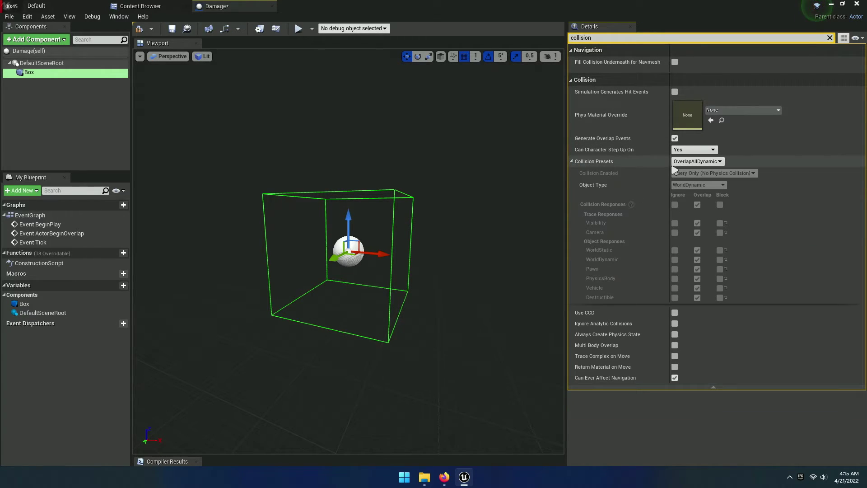
{"action": "left_click", "coordinate": [701, 162]}
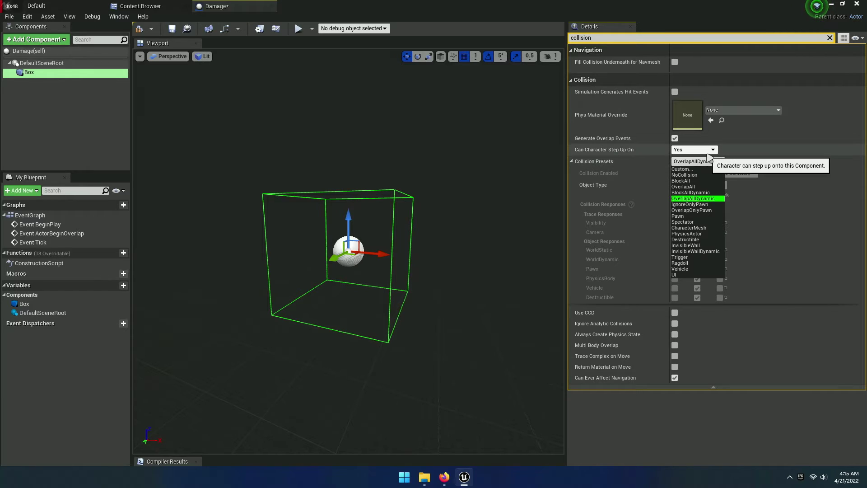
{"action": "left_click", "coordinate": [708, 160]}
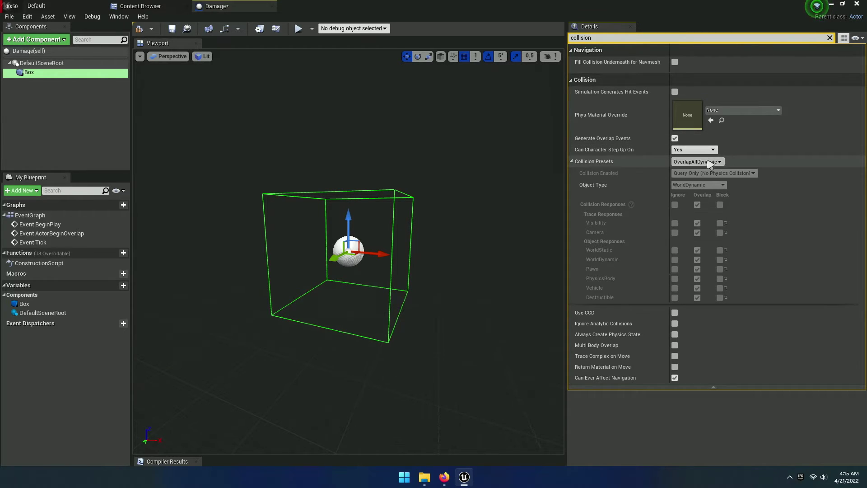
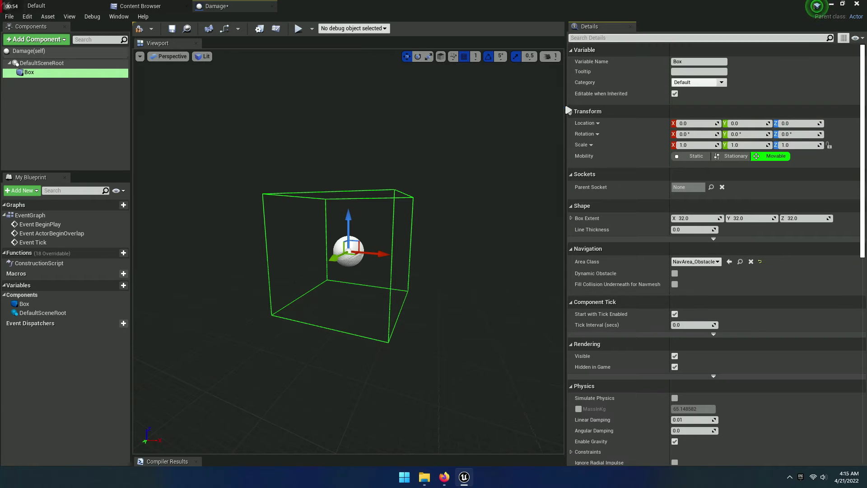
Close the Damage blueprint's viewport, open its EventGraph and delete the three default event nodes.
{"action": "left_click_drag", "start_coordinate": [565, 111], "coordinate": [857, 110]}
{"action": "left_click", "coordinate": [88, 73]}
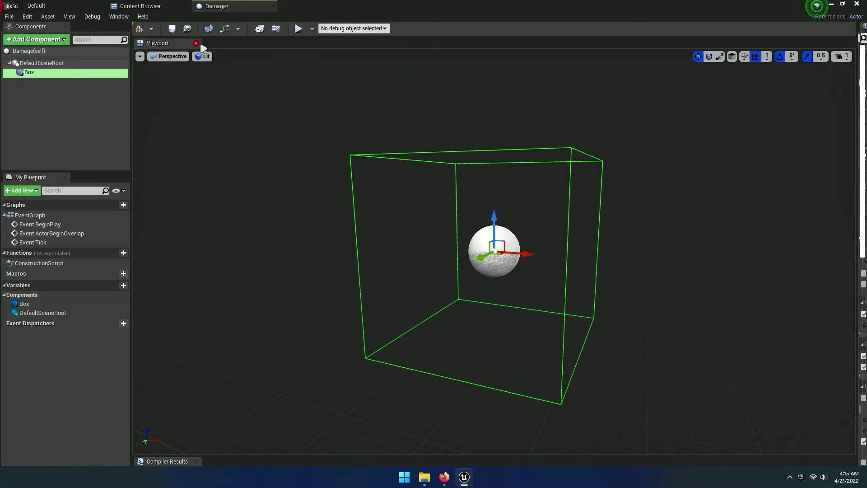
{"action": "left_click", "coordinate": [196, 43]}
{"action": "double_click", "coordinate": [44, 214]}
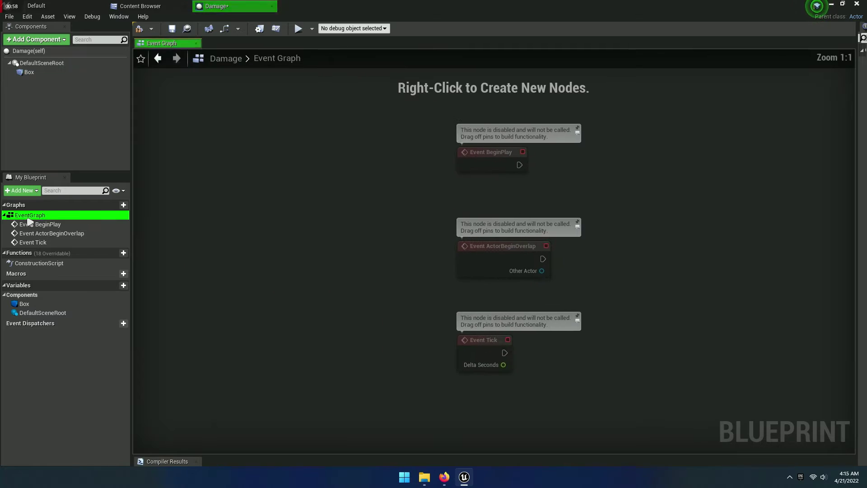
{"action": "right_click_drag", "start_coordinate": [464, 278], "coordinate": [363, 255]}
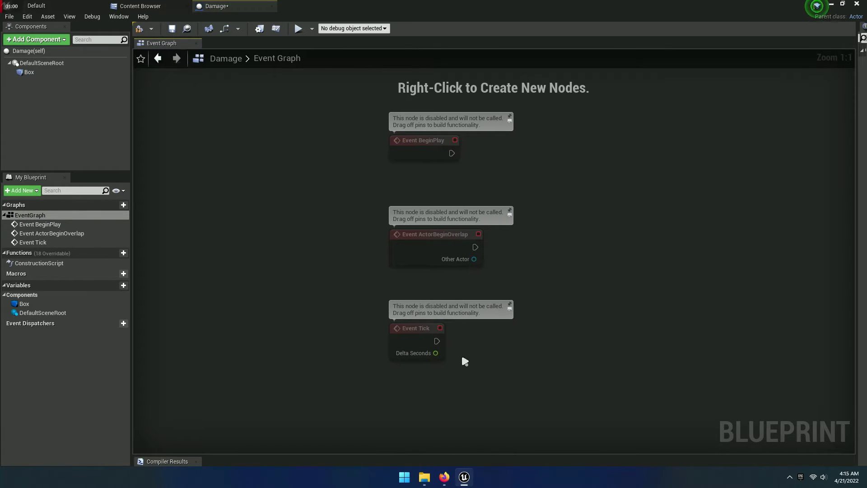
{"action": "left_click_drag", "start_coordinate": [462, 360], "coordinate": [389, 110]}
{"action": "key", "text": "Delete"}
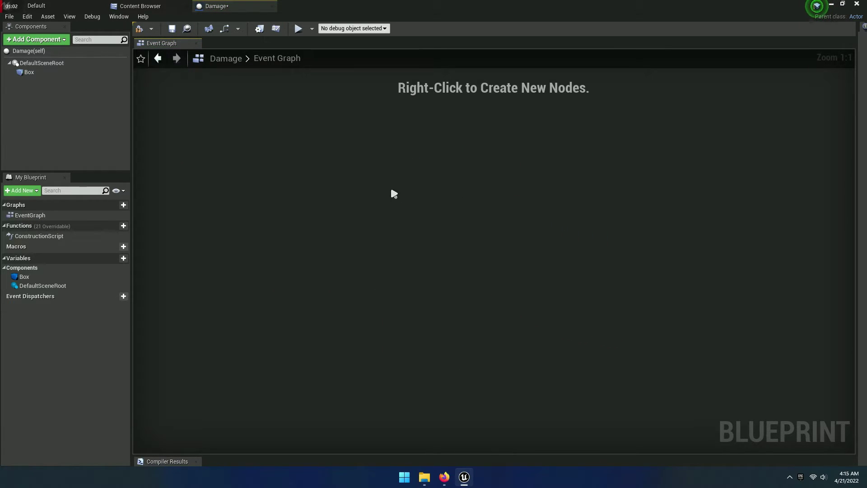
Add On Component Begin Overlap and On Component End Overlap events for the Box component.
{"action": "left_click", "coordinate": [25, 73]}
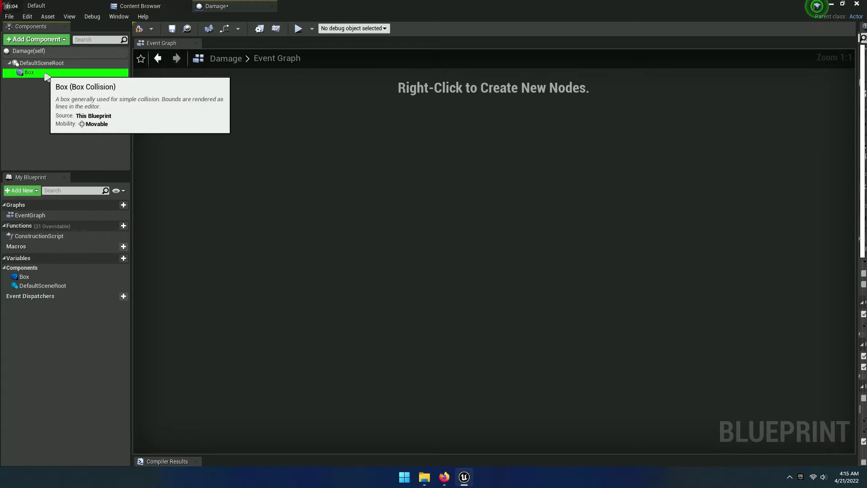
{"action": "right_click", "coordinate": [46, 75]}
{"action": "mouse_move", "coordinate": [61, 90]}
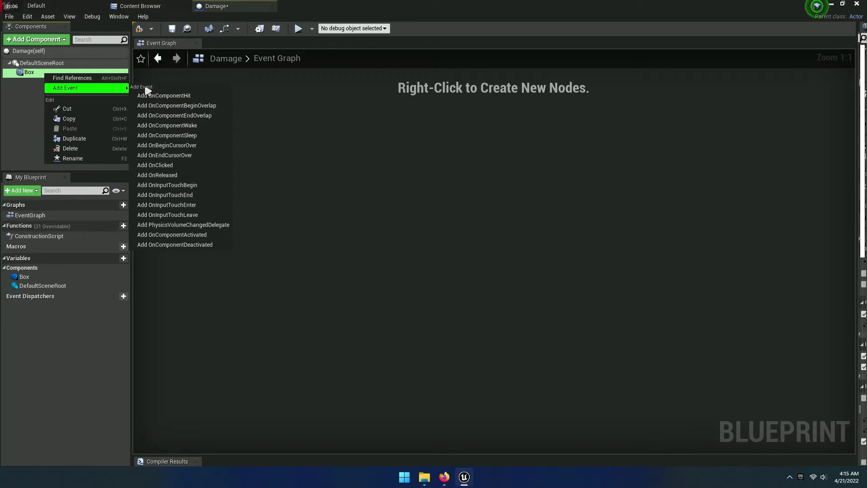
{"action": "left_click", "coordinate": [211, 110]}
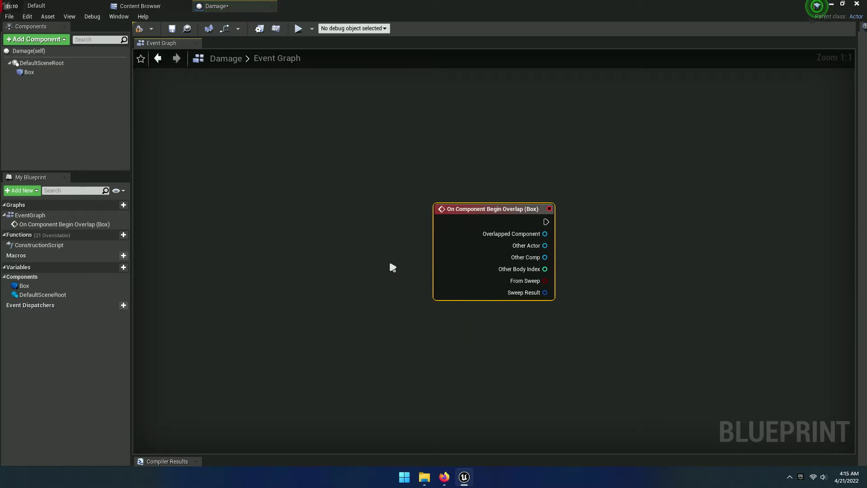
{"action": "right_click_drag", "start_coordinate": [389, 261], "coordinate": [267, 230]}
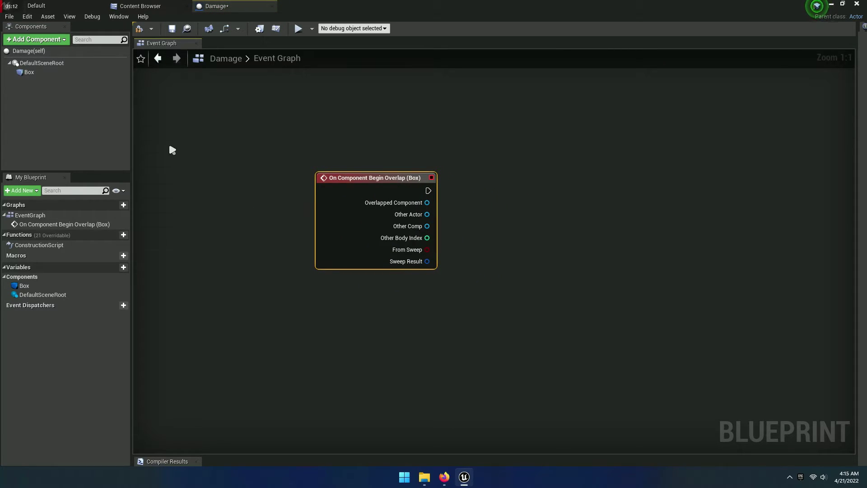
{"action": "left_click", "coordinate": [37, 72]}
{"action": "right_click", "coordinate": [55, 73]}
{"action": "mouse_move", "coordinate": [67, 89]}
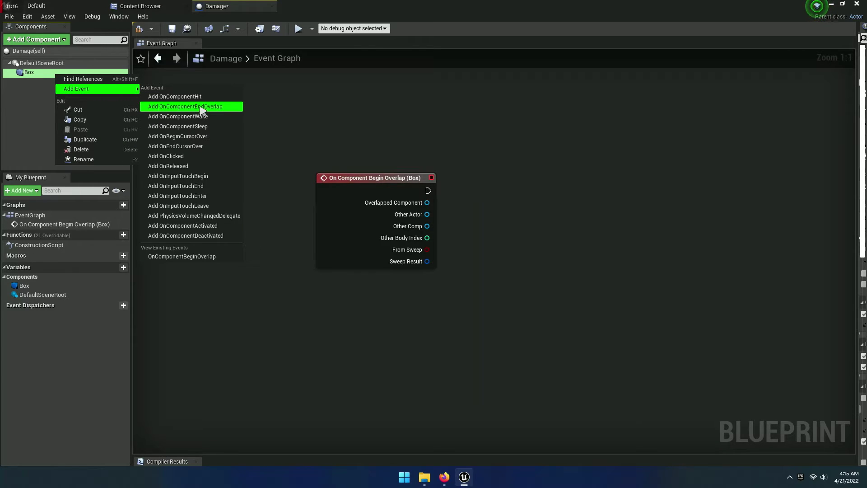
{"action": "left_click", "coordinate": [226, 111]}
{"action": "mouse_move", "coordinate": [451, 298]}
{"action": "right_mouse_down"}
{"action": "mouse_move", "coordinate": [572, 226]}
{"action": "mouse_move", "coordinate": [382, 269]}
{"action": "mouse_move", "coordinate": [422, 306]}
{"action": "right_mouse_up"}
{"action": "scroll", "coordinate": [381, 268], "scroll_direction": "up", "scroll_amount": 5}
{"action": "scroll", "coordinate": [441, 284], "scroll_direction": "up", "scroll_amount": 2}
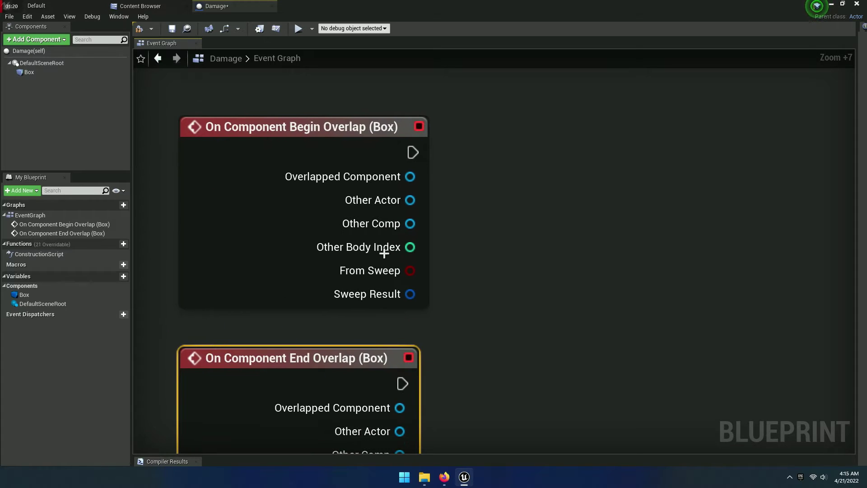
Add a Cast To Character node fed by Begin Overlap's Other Actor.
{"action": "left_click", "coordinate": [206, 163]}
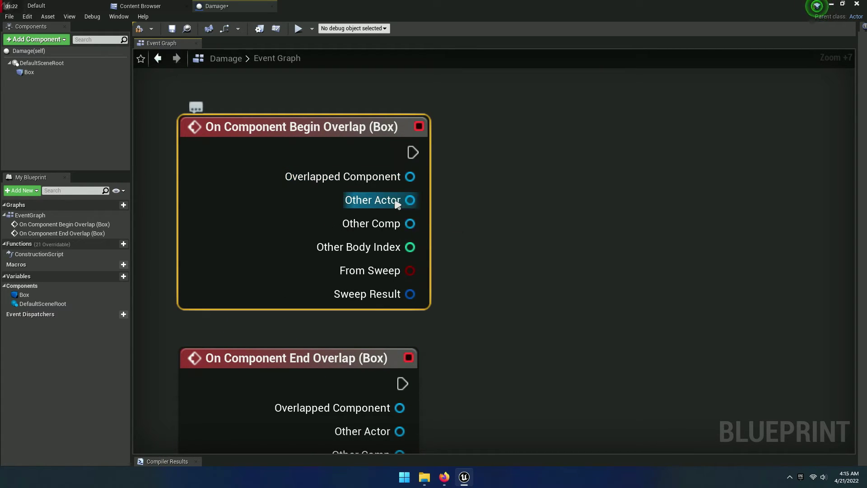
{"action": "left_click_drag", "start_coordinate": [409, 200], "coordinate": [468, 183]}
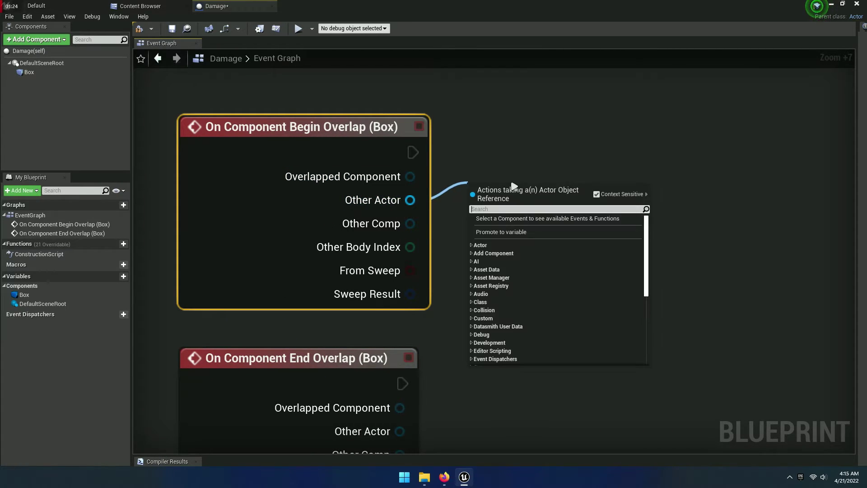
{"action": "type", "text": "cast to "}
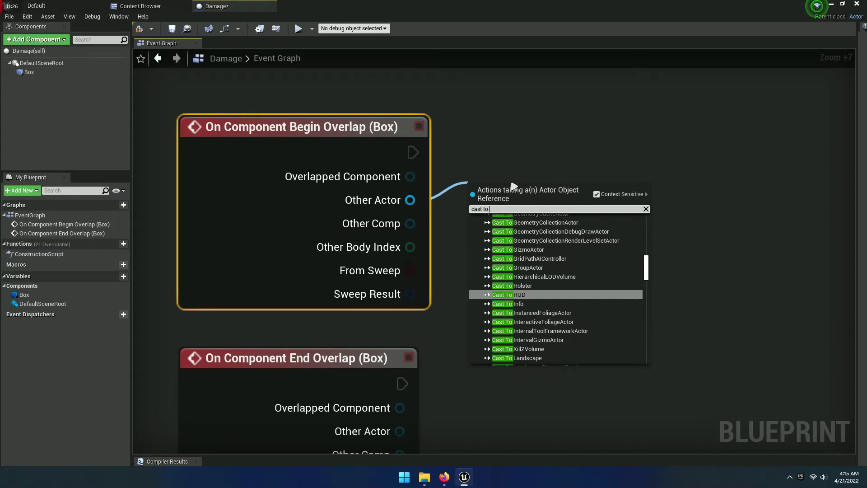
{"action": "type", "text": "character"}
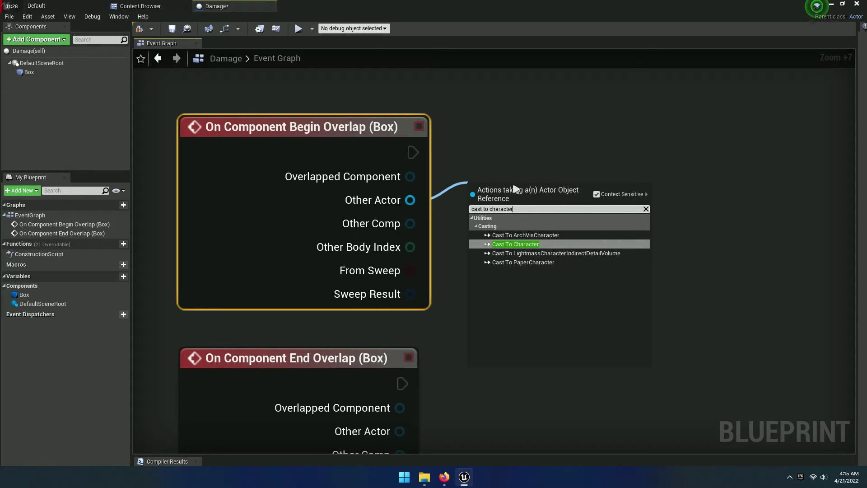
{"action": "left_click", "coordinate": [533, 244]}
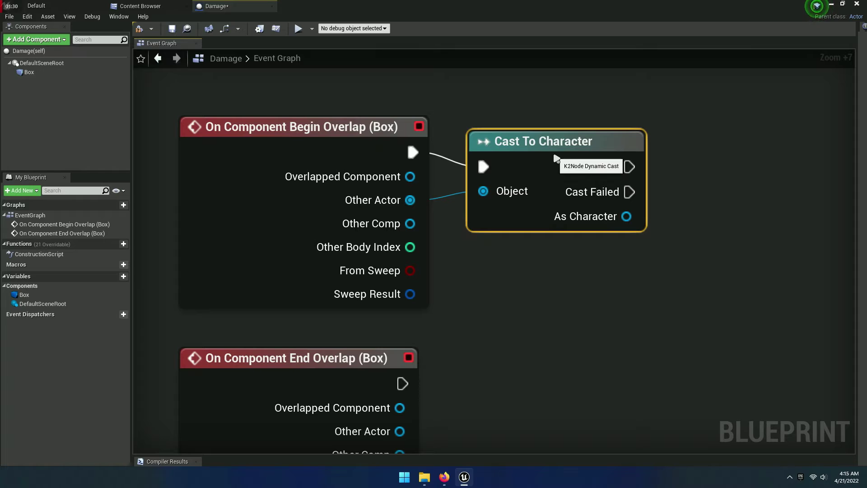
Add a GetClass node fed by Begin Overlap's Other Comp pin.
{"action": "right_click_drag", "start_coordinate": [624, 248], "coordinate": [525, 278]}
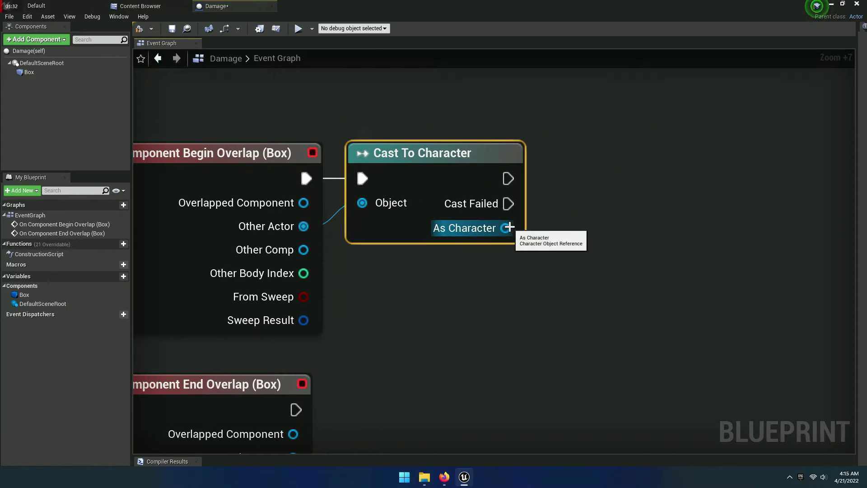
{"action": "right_click_drag", "start_coordinate": [583, 259], "coordinate": [534, 271]}
{"action": "right_click_drag", "start_coordinate": [280, 266], "coordinate": [333, 272]}
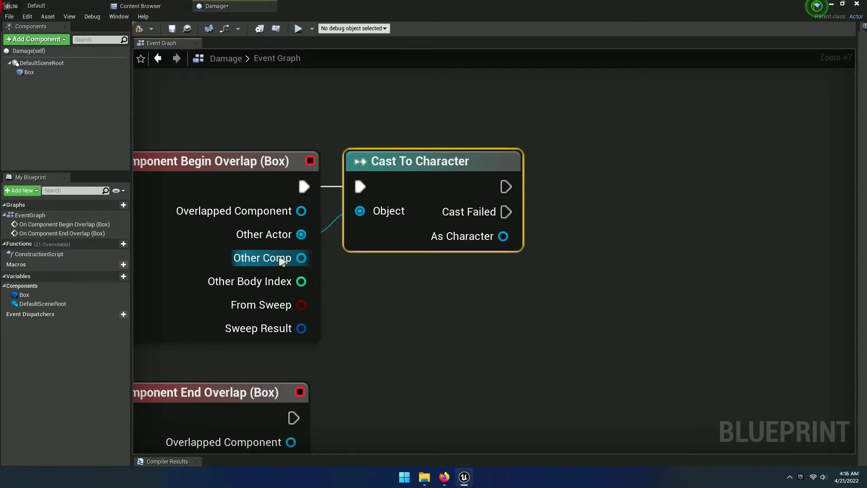
{"action": "mouse_move", "coordinate": [301, 258]}
{"action": "left_mouse_down"}
{"action": "mouse_move", "coordinate": [537, 284]}
{"action": "mouse_move", "coordinate": [542, 272]}
{"action": "left_mouse_up"}
{"action": "type", "text": "getclass"}
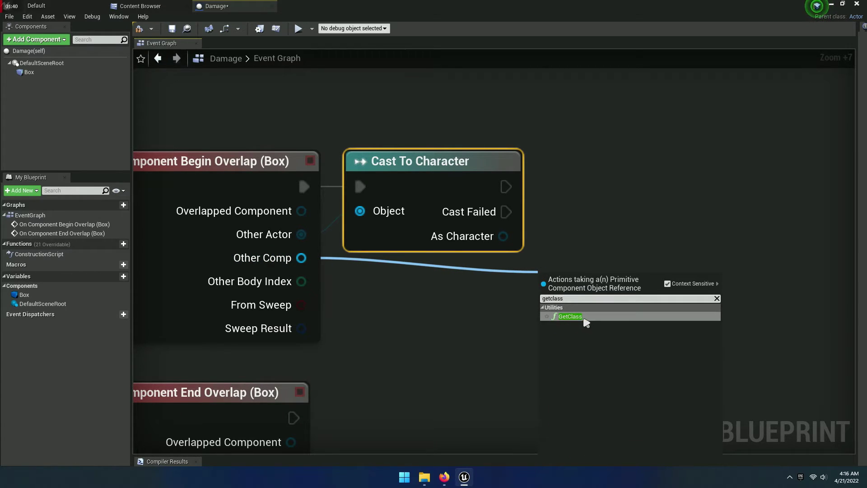
{"action": "left_click", "coordinate": [570, 316]}
Feed GetClass's Return Value into a new Class Is Child Of node.
{"action": "left_click_drag", "start_coordinate": [497, 280], "coordinate": [501, 237]}
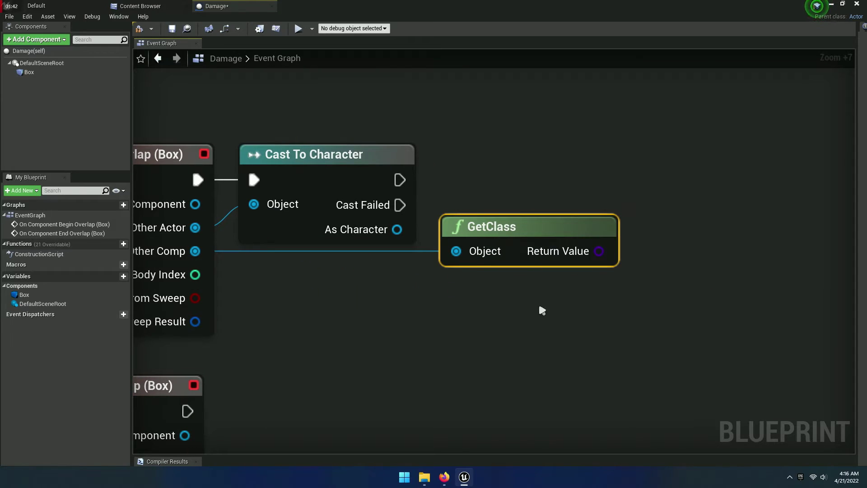
{"action": "right_click_drag", "start_coordinate": [542, 311], "coordinate": [447, 304]}
{"action": "left_click_drag", "start_coordinate": [573, 247], "coordinate": [576, 238]}
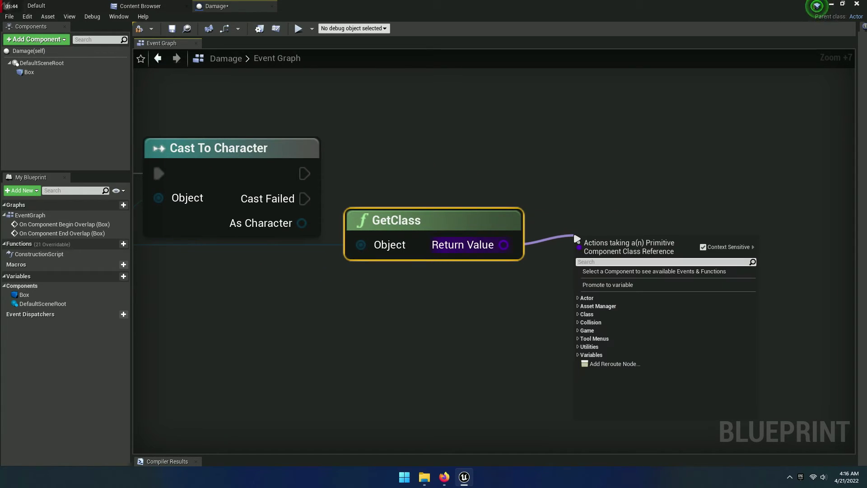
{"action": "type", "text": "class is chi"}
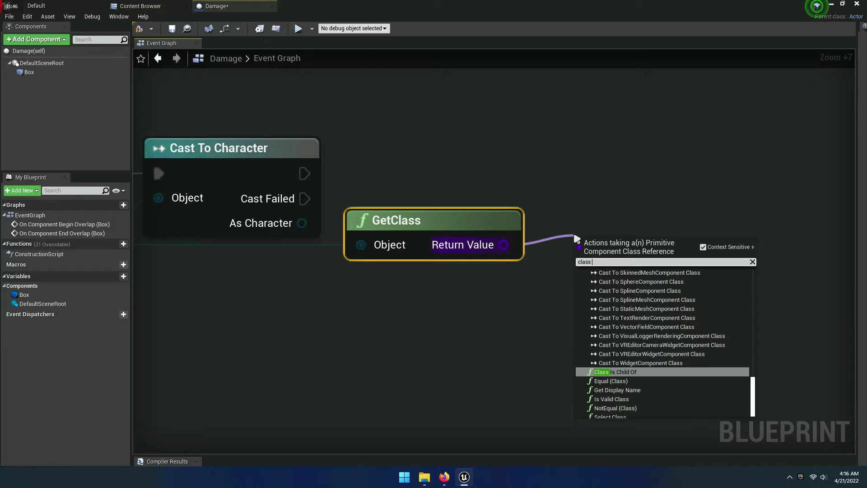
{"action": "type", "text": "ld of"}
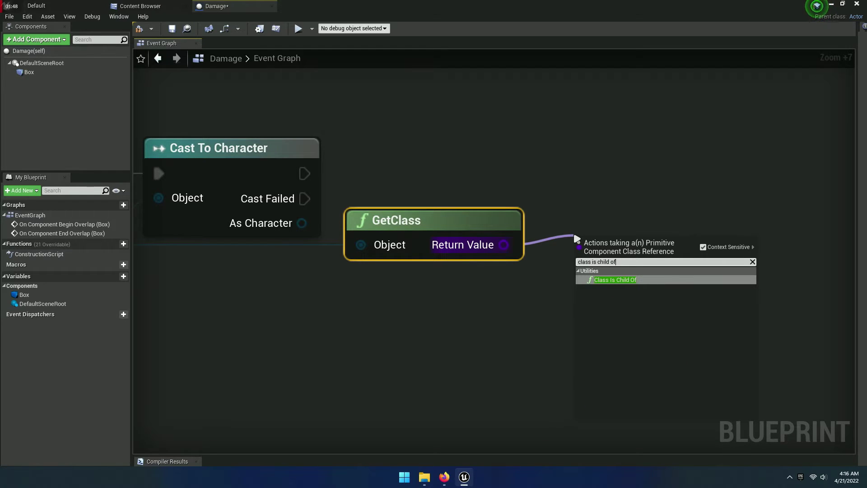
{"action": "left_click", "coordinate": [611, 280]}
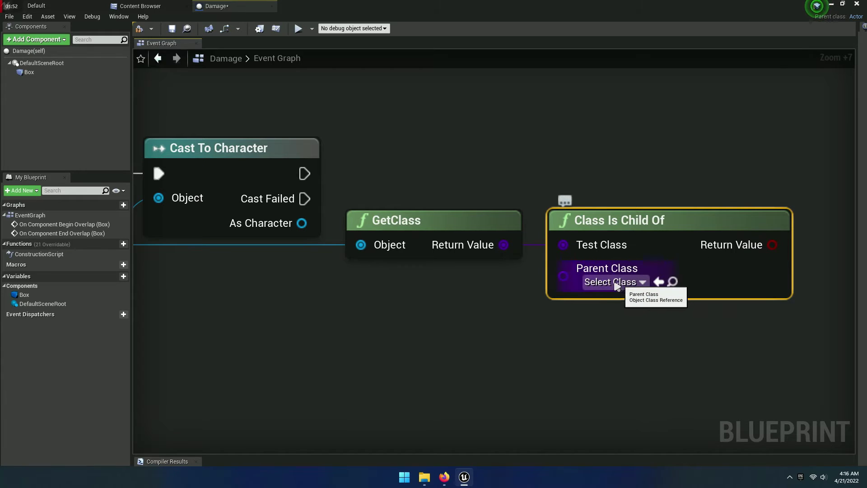
Open the FPS character blueprint from the Blueprint folder and inspect its Capsule Component.
{"action": "left_click", "coordinate": [140, 6]}
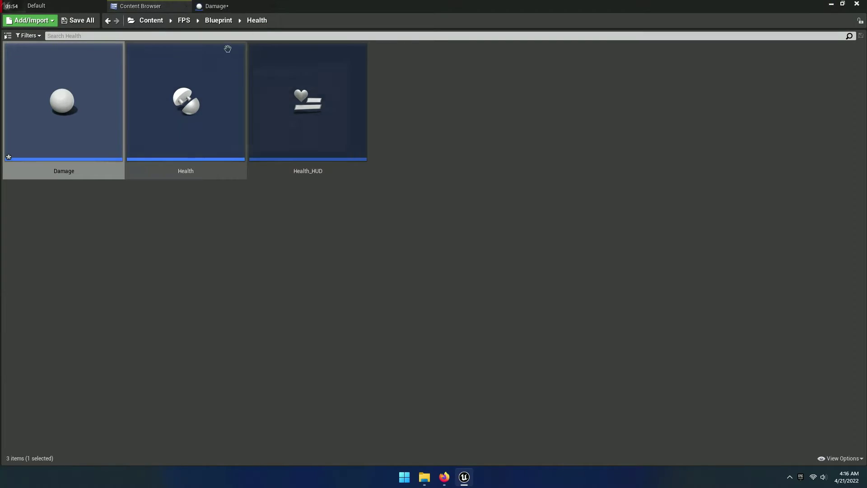
{"action": "key", "text": "alt+Left"}
{"action": "left_click", "coordinate": [803, 174]}
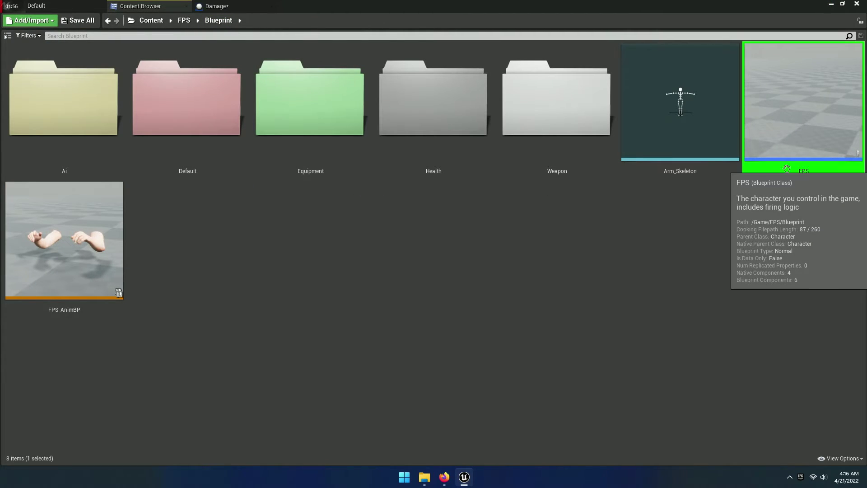
{"action": "double_click", "coordinate": [805, 177]}
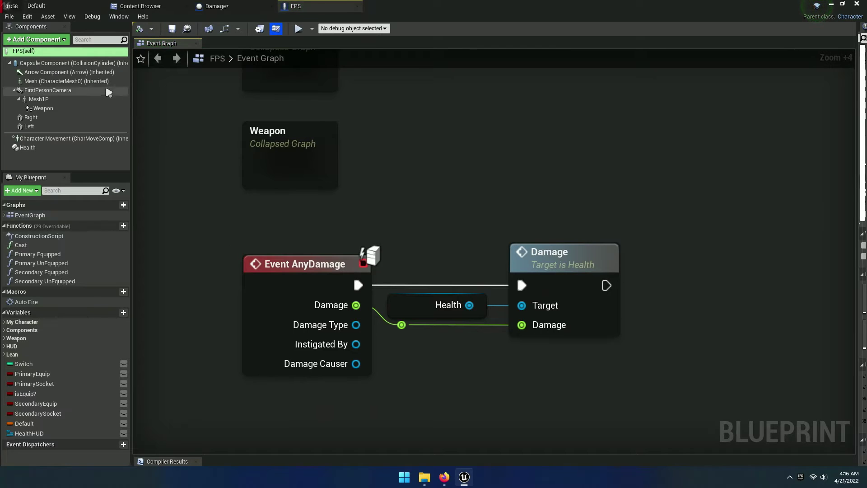
{"action": "left_click", "coordinate": [57, 66]}
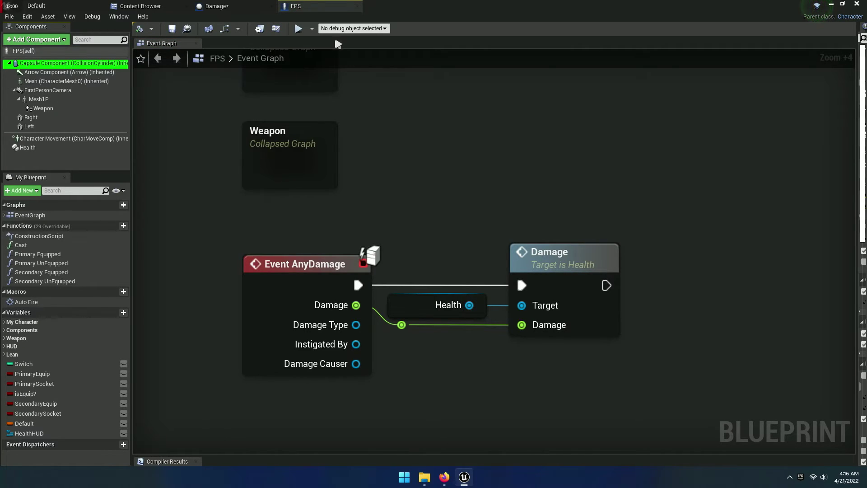
Back in the Damage blueprint, search 'capsul' in Class Is Child Of's Parent Class list.
{"action": "left_click", "coordinate": [225, 8]}
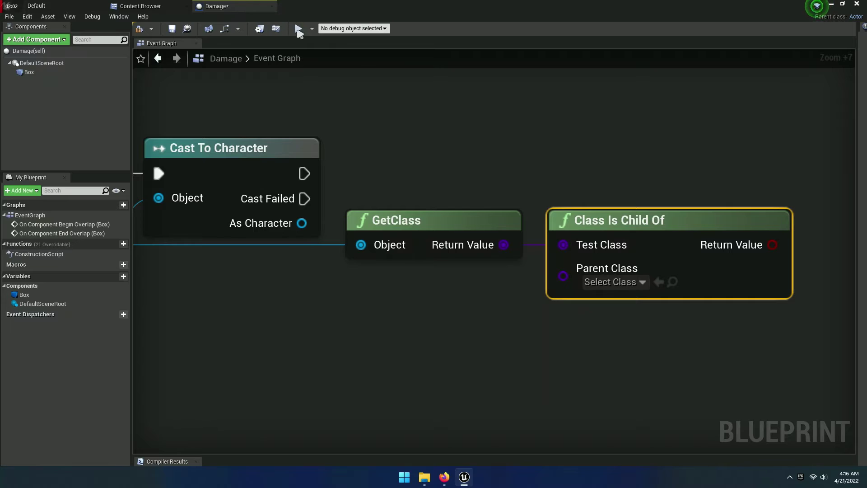
{"action": "left_click", "coordinate": [609, 281]}
{"action": "type", "text": "cap"}
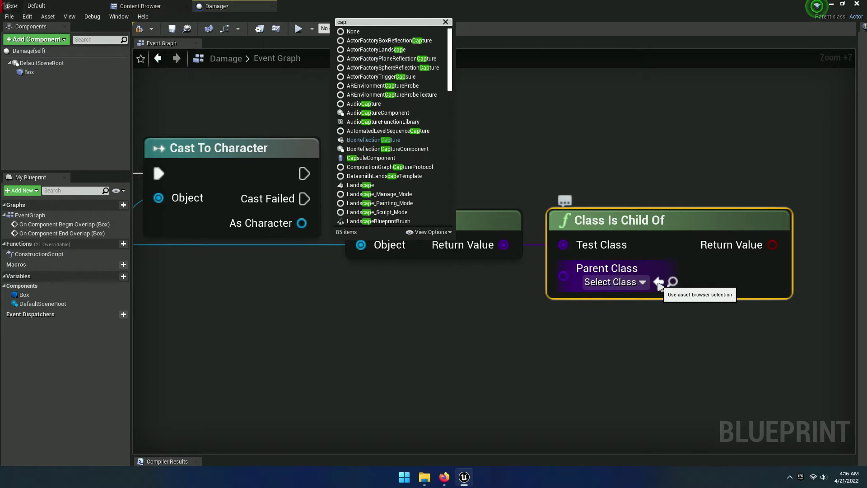
{"action": "type", "text": "sulecomp"}
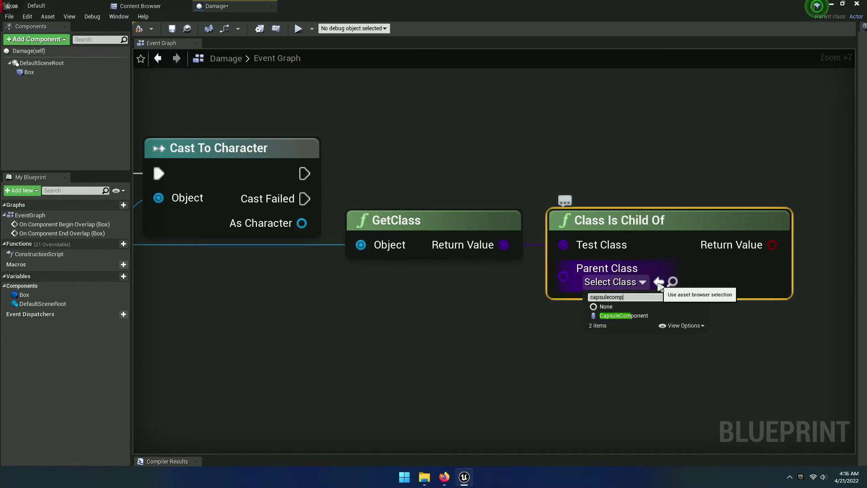
Set the Parent Class to CapsuleComponent and drive a new Branch from the check's result.
{"action": "left_click", "coordinate": [623, 315]}
{"action": "right_click_drag", "start_coordinate": [679, 338], "coordinate": [406, 358]}
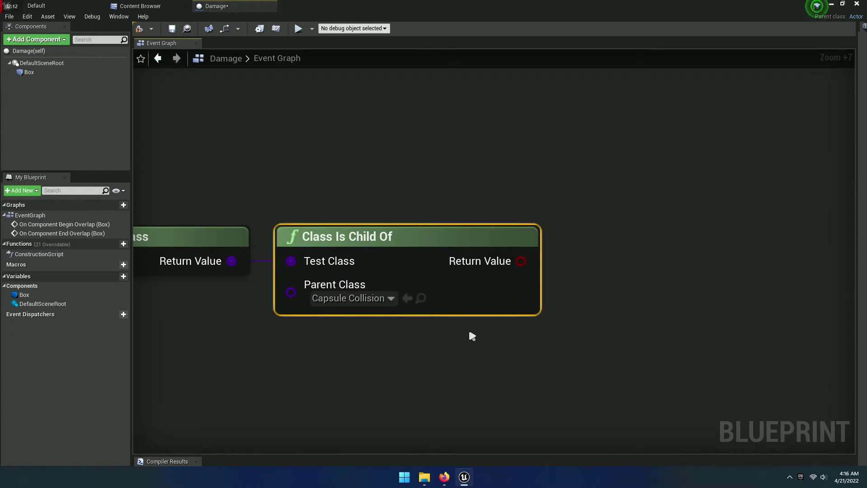
{"action": "right_click_drag", "start_coordinate": [470, 333], "coordinate": [419, 281]}
{"action": "left_click_drag", "start_coordinate": [419, 281], "coordinate": [551, 206]}
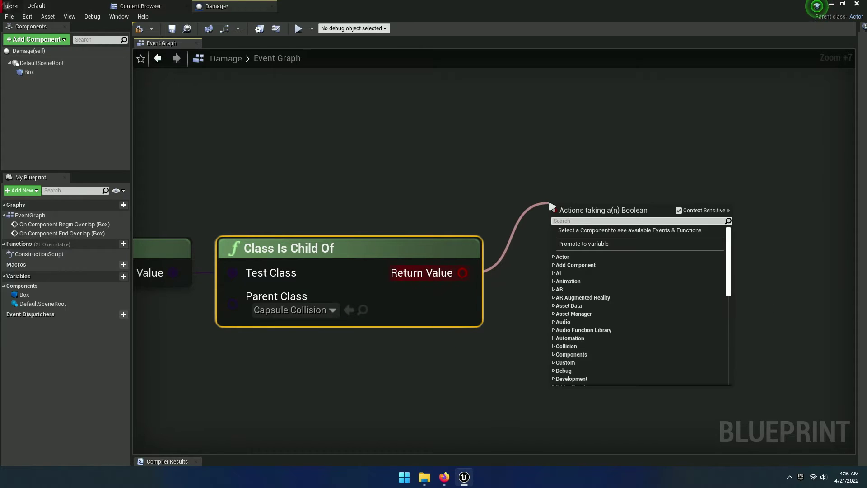
{"action": "type", "text": "branch"}
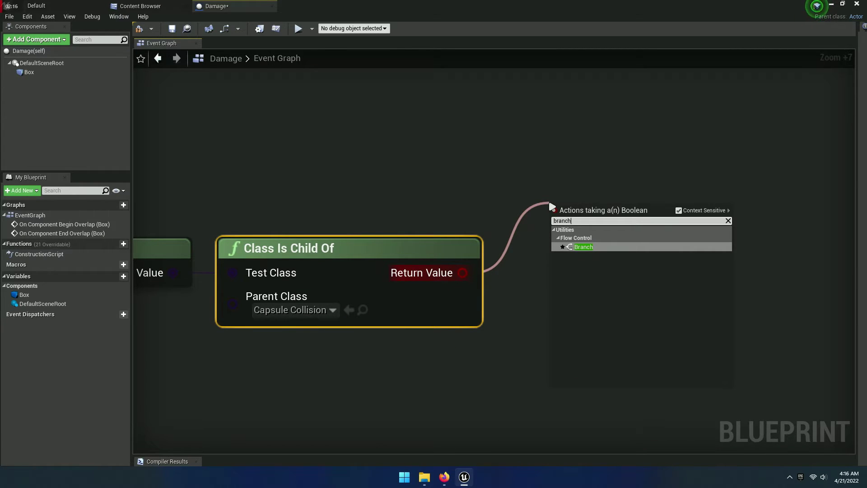
{"action": "left_click", "coordinate": [600, 250]}
{"action": "scroll", "coordinate": [655, 260], "scroll_direction": "down", "scroll_amount": 6}
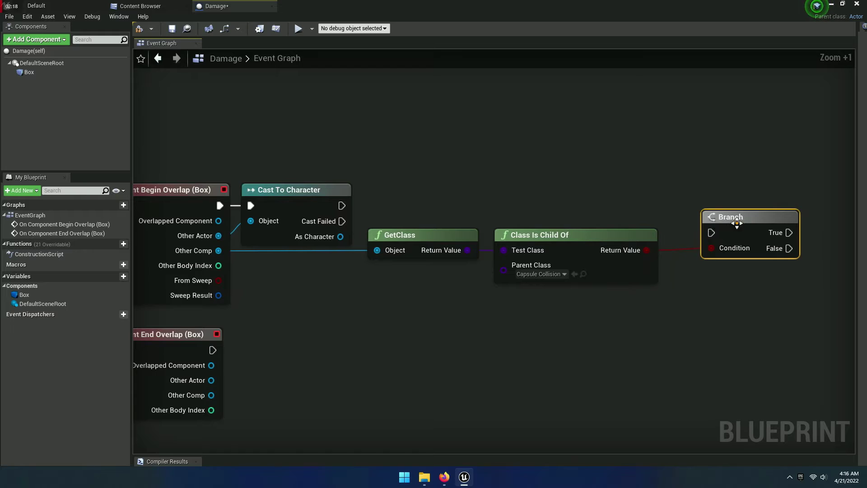
{"action": "left_click_drag", "start_coordinate": [737, 222], "coordinate": [734, 206]}
Wire Cast To Character's success execution output into the Branch.
{"action": "right_click_drag", "start_coordinate": [715, 284], "coordinate": [648, 296]}
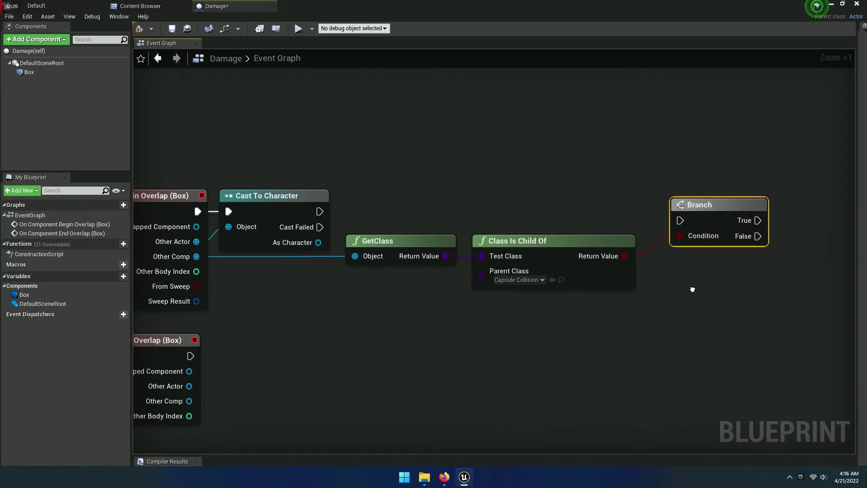
{"action": "left_click_drag", "start_coordinate": [635, 226], "coordinate": [275, 218]}
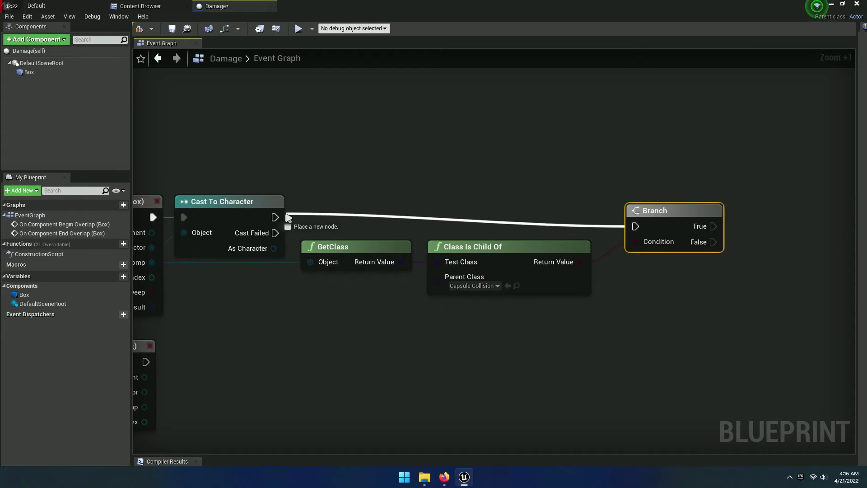
{"action": "left_click_drag", "start_coordinate": [658, 246], "coordinate": [658, 237]}
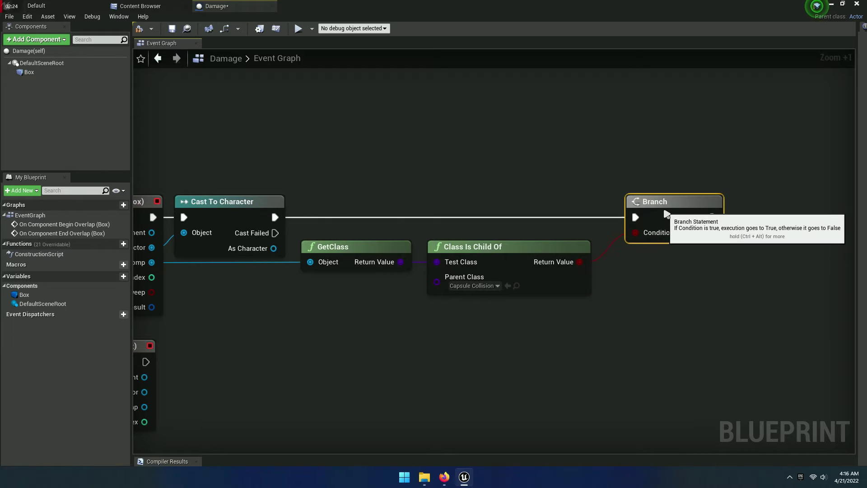
{"action": "mouse_move", "coordinate": [534, 288]}
{"action": "right_mouse_down"}
{"action": "mouse_move", "coordinate": [646, 267]}
{"action": "mouse_move", "coordinate": [515, 272]}
{"action": "right_mouse_up"}
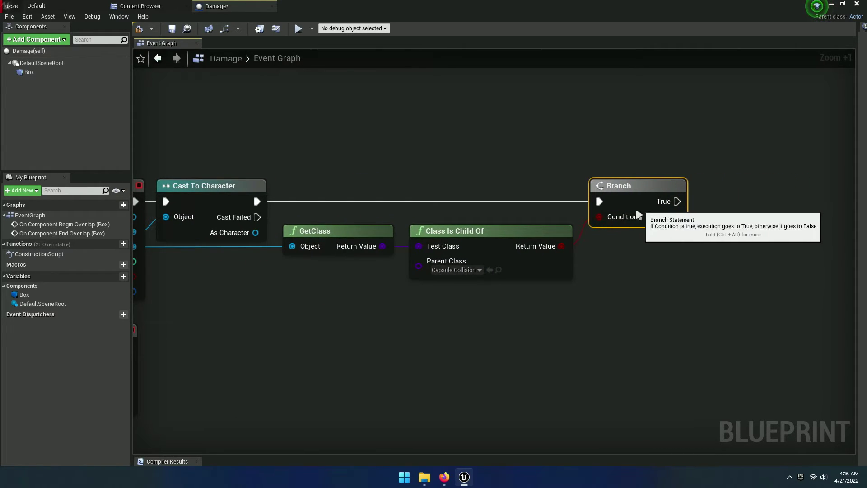
{"action": "right_click_drag", "start_coordinate": [672, 267], "coordinate": [439, 271]}
{"action": "left_click", "coordinate": [437, 269]}
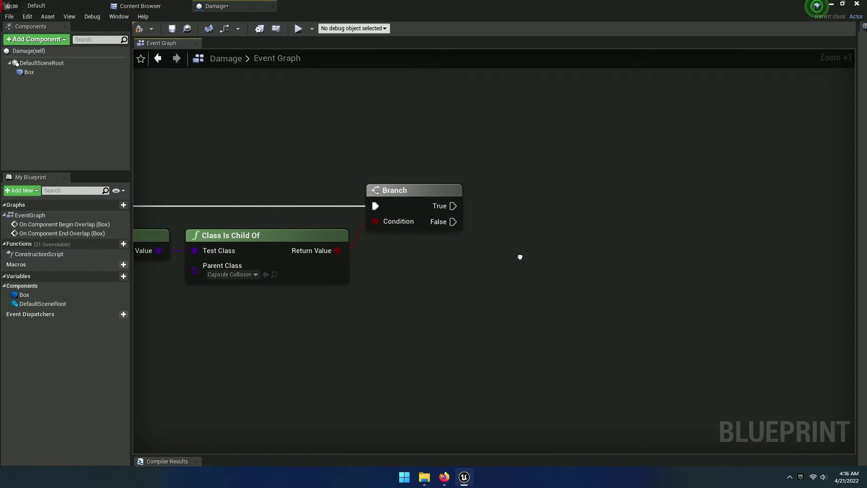
{"action": "right_click_drag", "start_coordinate": [519, 253], "coordinate": [415, 243]}
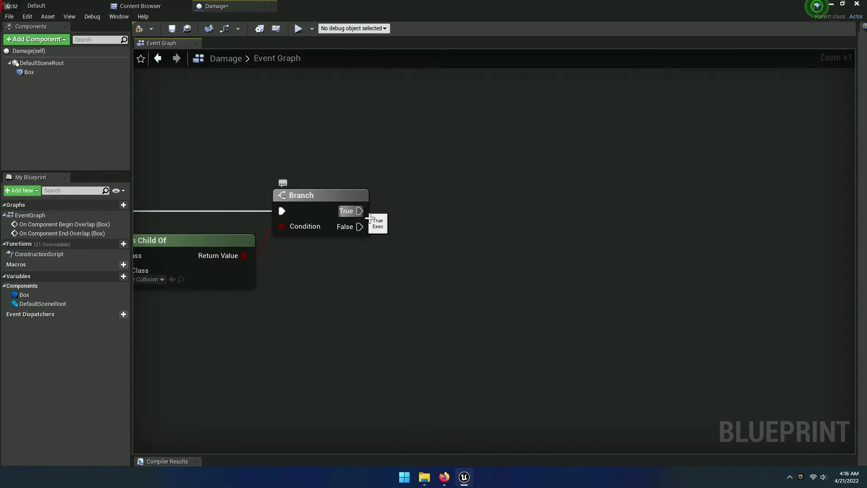
{"action": "right_click_drag", "start_coordinate": [428, 295], "coordinate": [713, 286]}
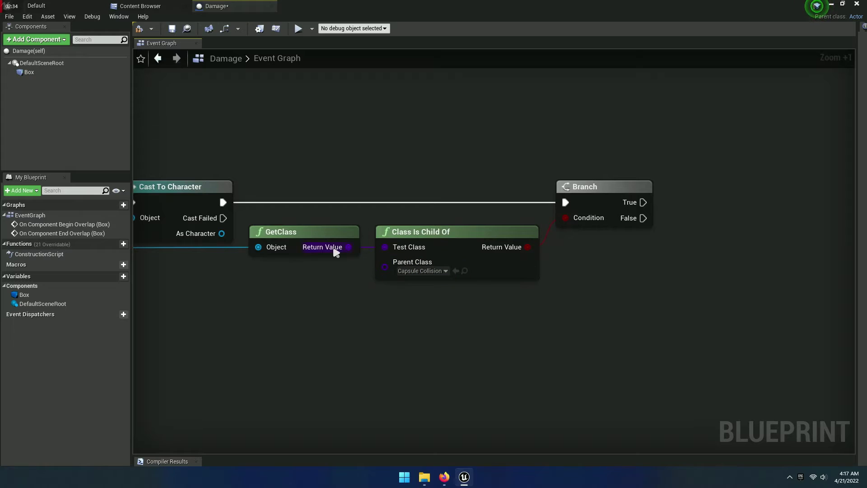
{"action": "right_click_drag", "start_coordinate": [352, 295], "coordinate": [456, 297]}
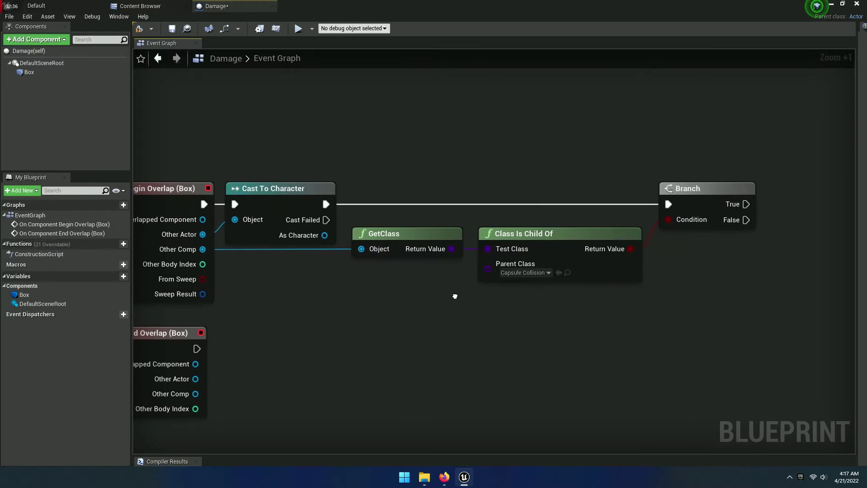
Add an Add Unique node taking the As Character reference as its item.
{"action": "left_click_drag", "start_coordinate": [326, 235], "coordinate": [348, 240]}
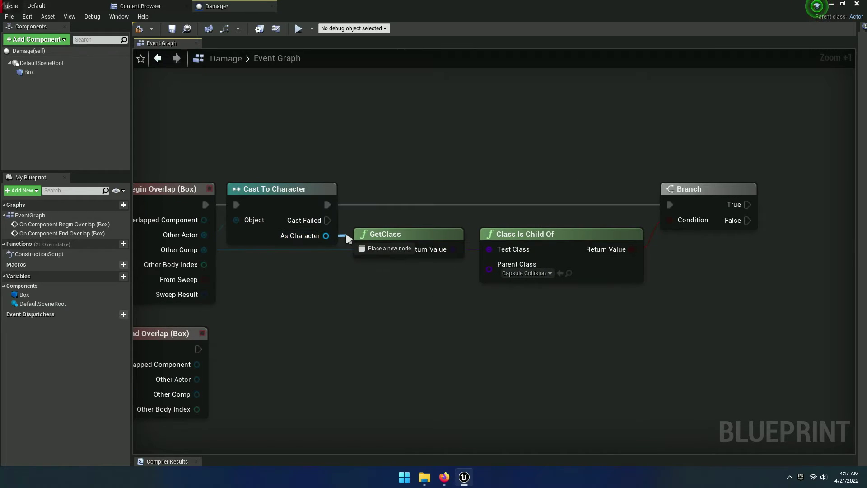
{"action": "left_click_drag", "start_coordinate": [751, 261], "coordinate": [656, 244]}
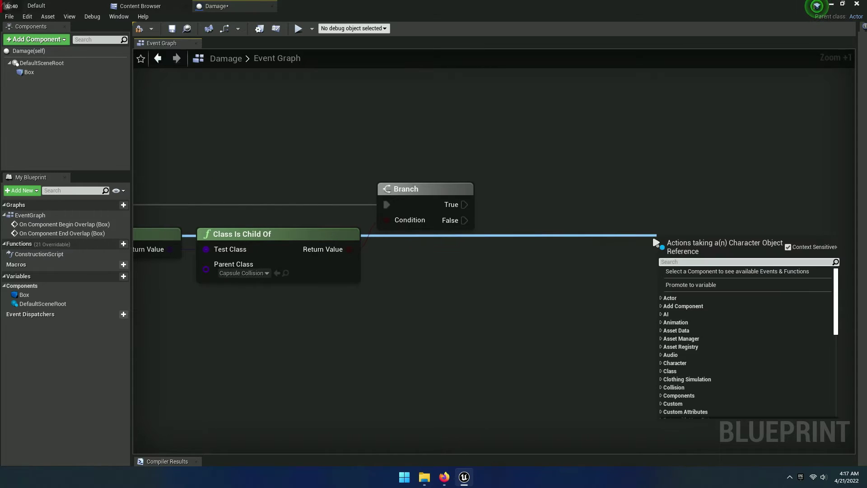
{"action": "type", "text": "addu"}
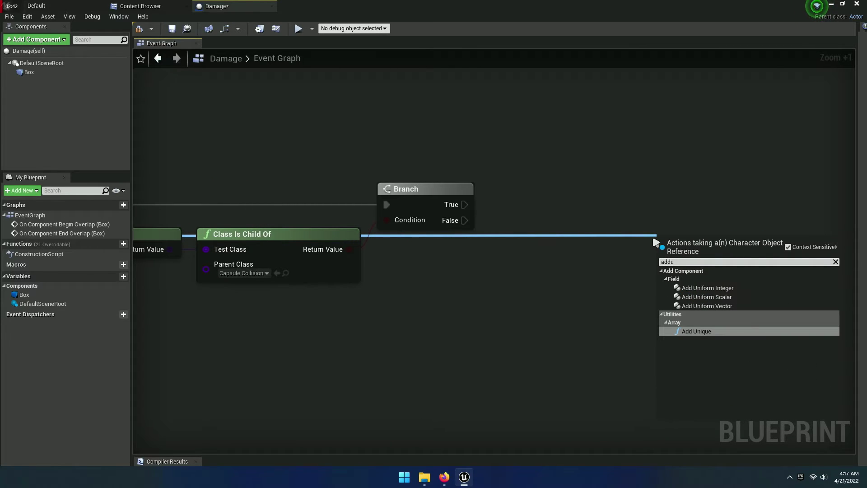
{"action": "key", "text": "BackSpace"}
{"action": "type", "text": "u"}
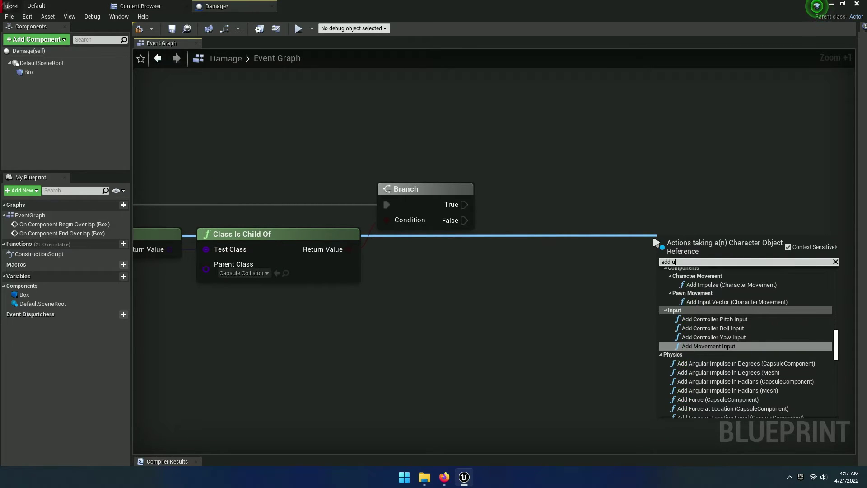
{"action": "type", "text": "nique"}
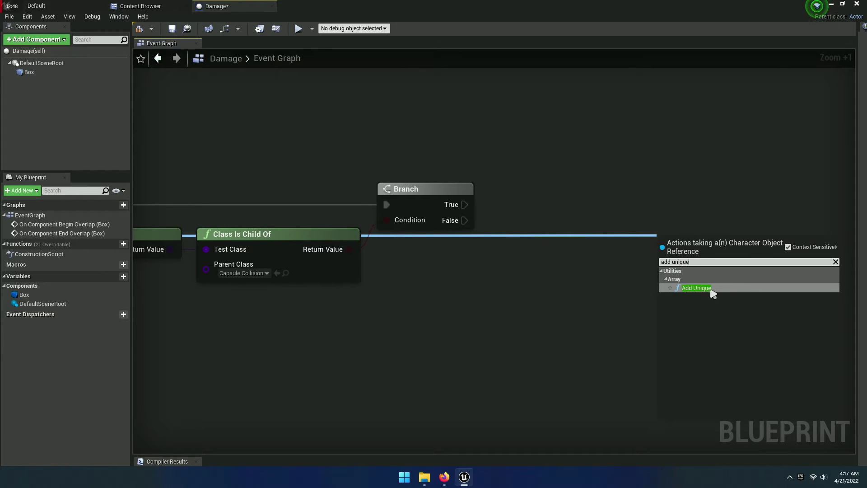
{"action": "left_click", "coordinate": [696, 289]}
{"action": "left_click_drag", "start_coordinate": [704, 277], "coordinate": [526, 202]}
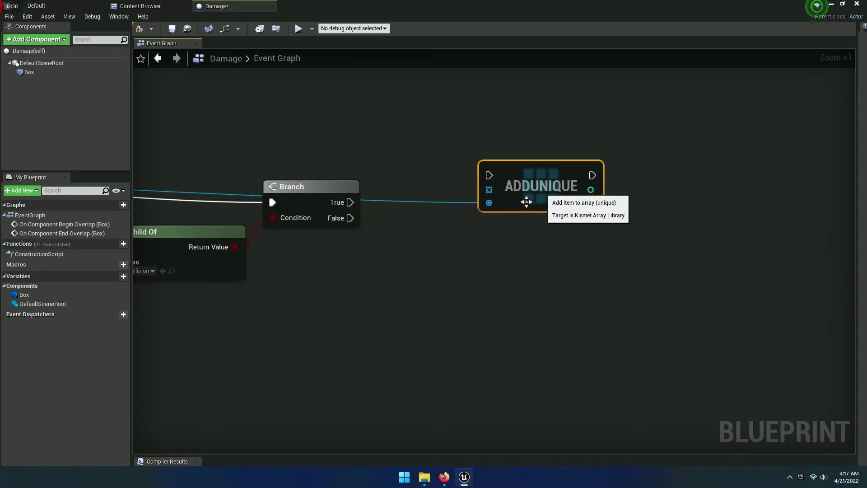
{"action": "right_click_drag", "start_coordinate": [527, 202], "coordinate": [719, 209]}
{"action": "left_click_drag", "start_coordinate": [753, 204], "coordinate": [753, 239]}
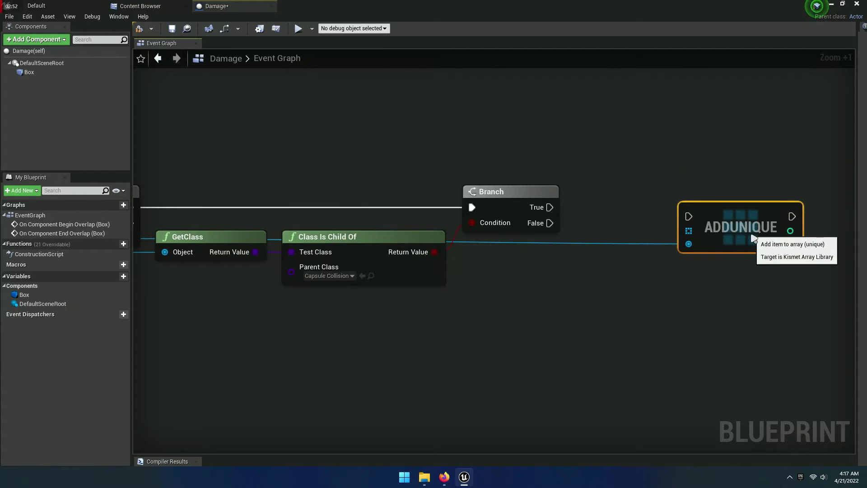
Connect the Branch's True output to ADDUNIQUE's execution input.
{"action": "right_click_drag", "start_coordinate": [716, 248], "coordinate": [605, 216]}
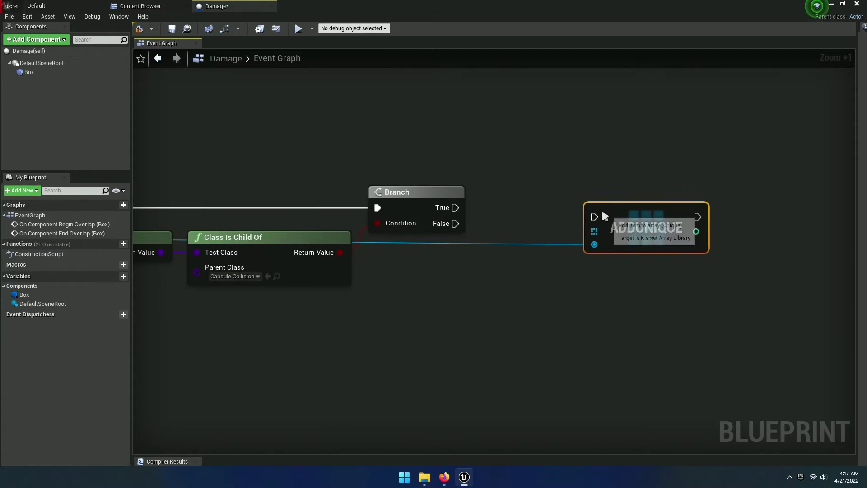
{"action": "left_click_drag", "start_coordinate": [594, 217], "coordinate": [455, 208]}
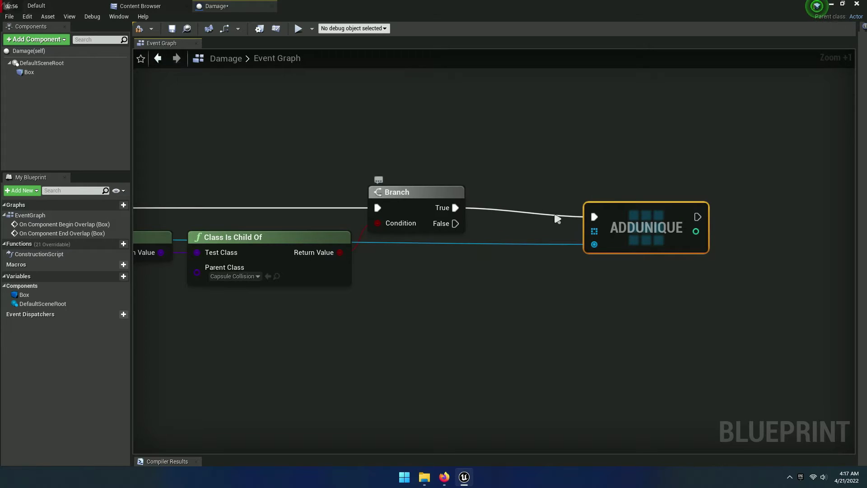
{"action": "scroll", "coordinate": [564, 244], "scroll_direction": "up", "scroll_amount": 3}
{"action": "scroll", "coordinate": [565, 244], "scroll_direction": "up", "scroll_amount": 2}
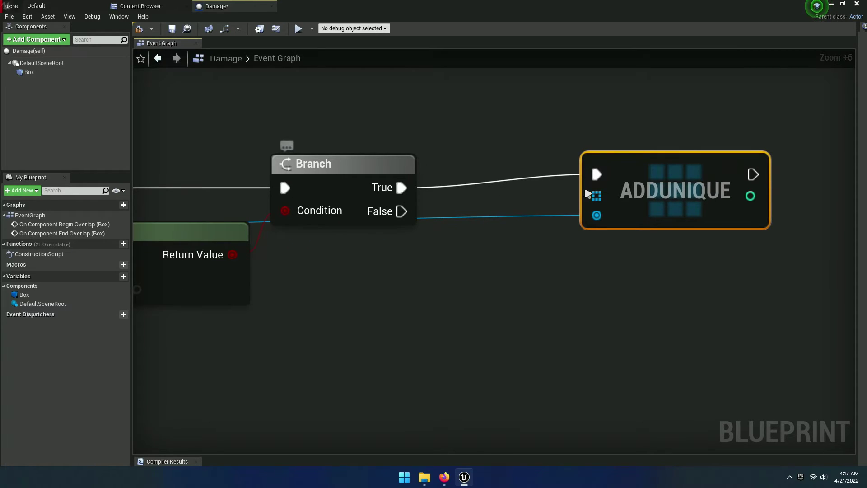
{"action": "scroll", "coordinate": [433, 256], "scroll_direction": "down", "scroll_amount": 5}
{"action": "mouse_move", "coordinate": [333, 300]}
{"action": "right_mouse_down"}
{"action": "mouse_move", "coordinate": [640, 258]}
{"action": "mouse_move", "coordinate": [526, 259]}
{"action": "right_mouse_up"}
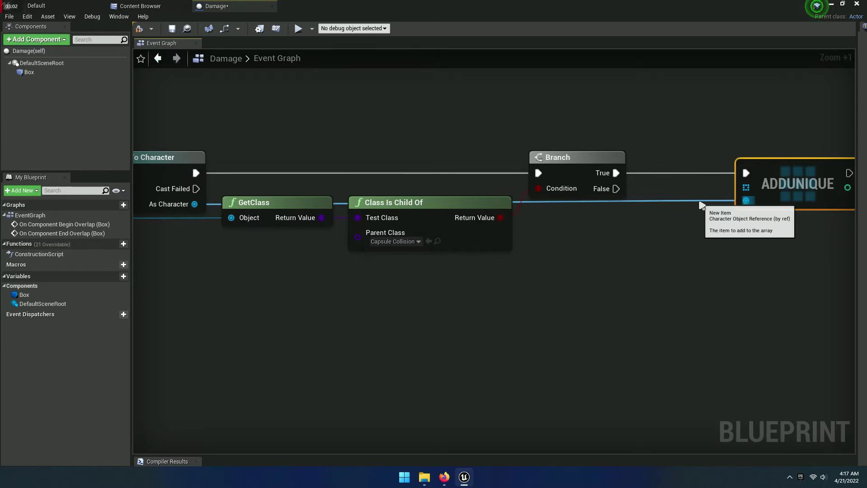
Add two reroute points on the Character wire and move them below GetClass and Class Is Child Of.
{"action": "double_click", "coordinate": [700, 201]}
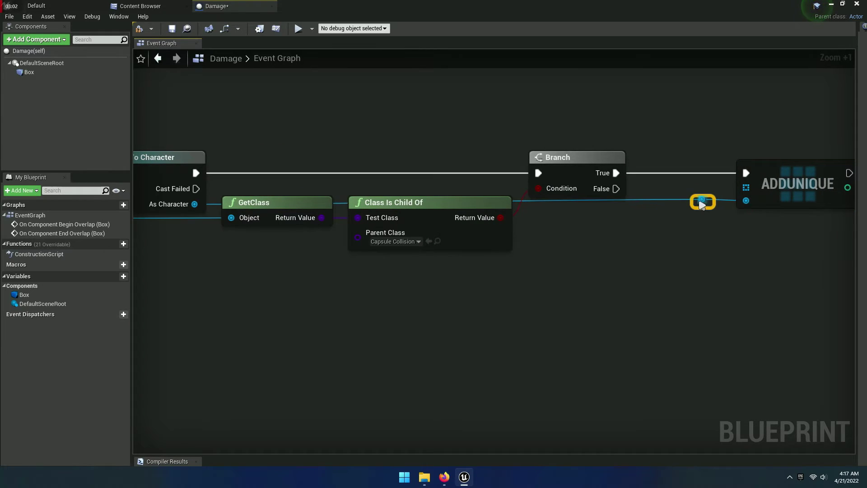
{"action": "double_click", "coordinate": [340, 200]}
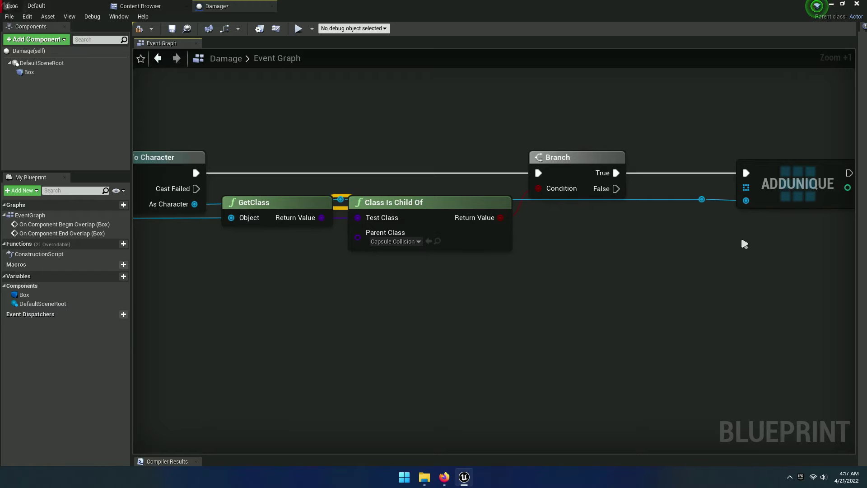
{"action": "mouse_move", "coordinate": [701, 199]}
{"action": "left_mouse_down"}
{"action": "mouse_move", "coordinate": [701, 217]}
{"action": "mouse_move", "coordinate": [684, 254]}
{"action": "mouse_move", "coordinate": [674, 253]}
{"action": "left_mouse_up"}
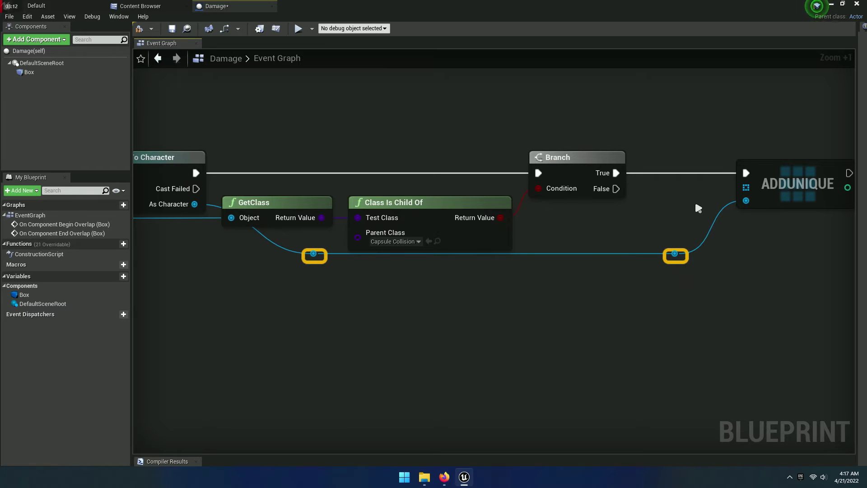
{"action": "left_click", "coordinate": [675, 255]}
{"action": "right_click_drag", "start_coordinate": [767, 266], "coordinate": [709, 231]}
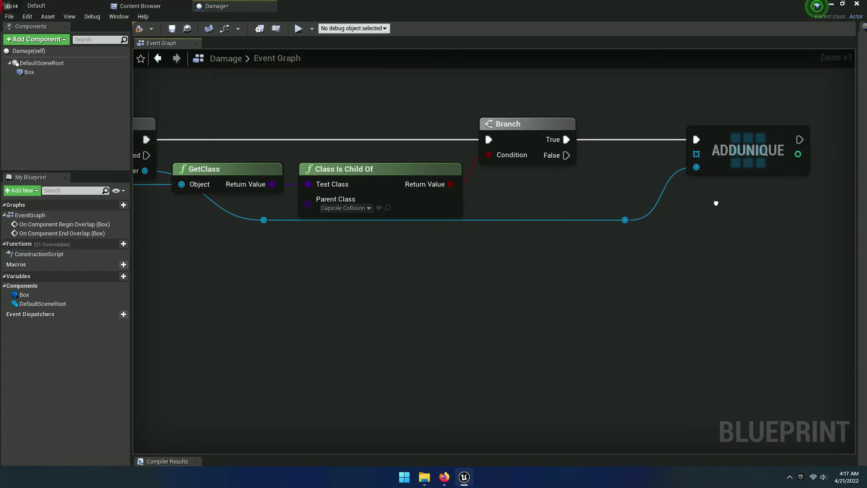
{"action": "right_click_drag", "start_coordinate": [403, 288], "coordinate": [526, 335]}
{"action": "left_click_drag", "start_coordinate": [380, 266], "coordinate": [307, 267]}
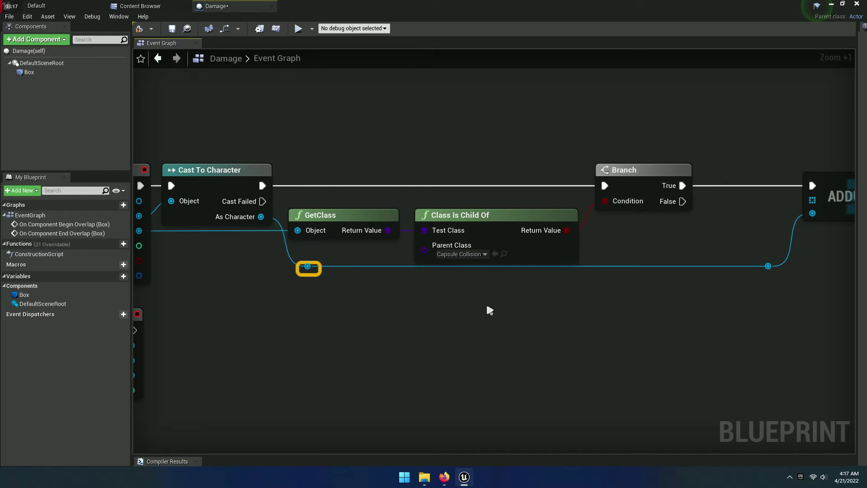
{"action": "left_click", "coordinate": [607, 314]}
Pull a wire out of ADDUNIQUE's array input.
{"action": "right_click_drag", "start_coordinate": [650, 313], "coordinate": [459, 332]}
{"action": "scroll", "coordinate": [654, 264], "scroll_direction": "up", "scroll_amount": 5}
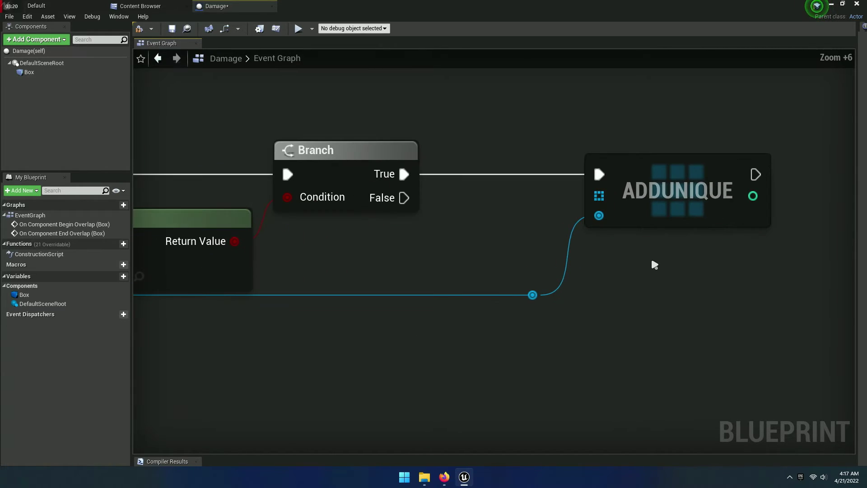
{"action": "left_click_drag", "start_coordinate": [599, 196], "coordinate": [523, 200]}
Promote ADDUNIQUE's array input to a variable named Character and place its getter beside the node.
{"action": "left_click", "coordinate": [560, 247]}
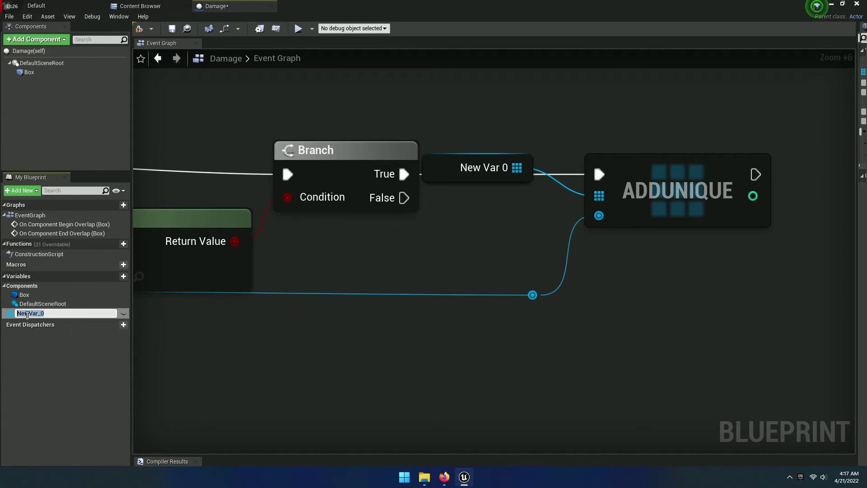
{"action": "type", "text": "Character"}
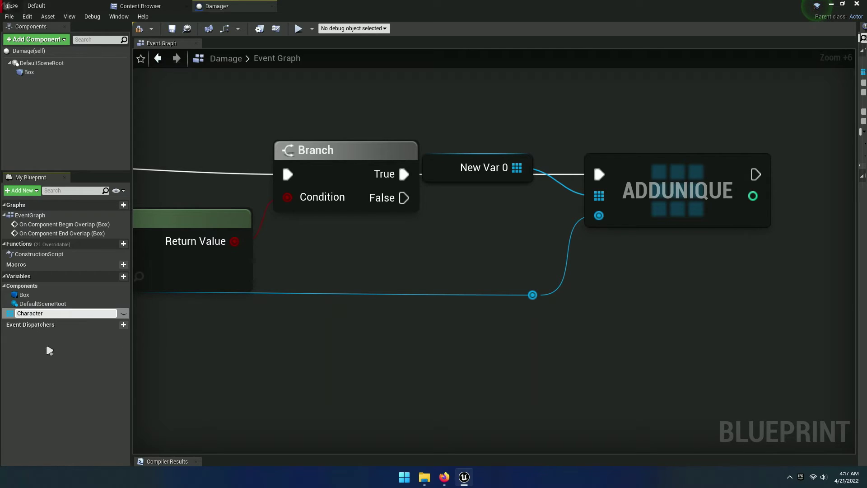
{"action": "key", "text": "Return"}
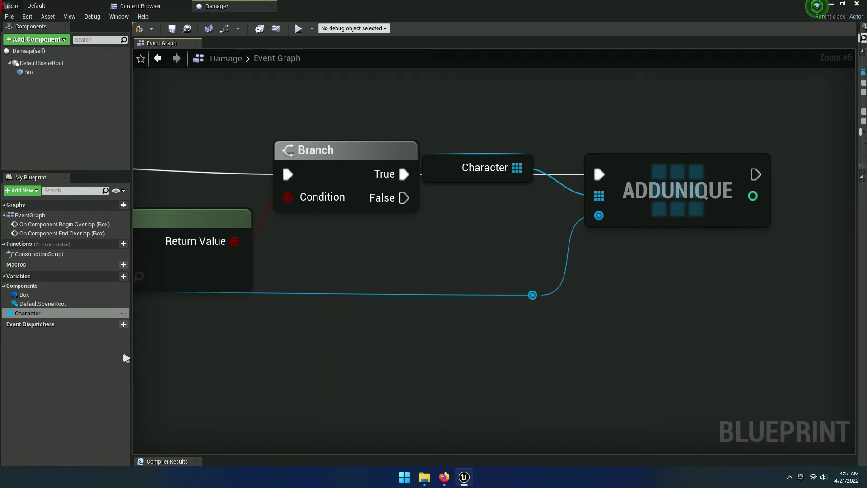
{"action": "left_click_drag", "start_coordinate": [449, 181], "coordinate": [481, 212]}
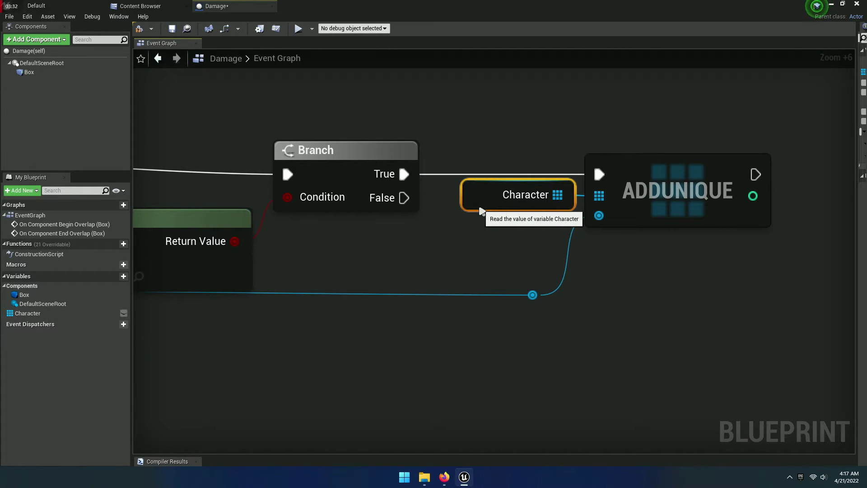
Shift ADDUNIQUE and the reroute point left, leaving room after ADDUNIQUE.
{"action": "left_click", "coordinate": [623, 218], "text": "shift"}
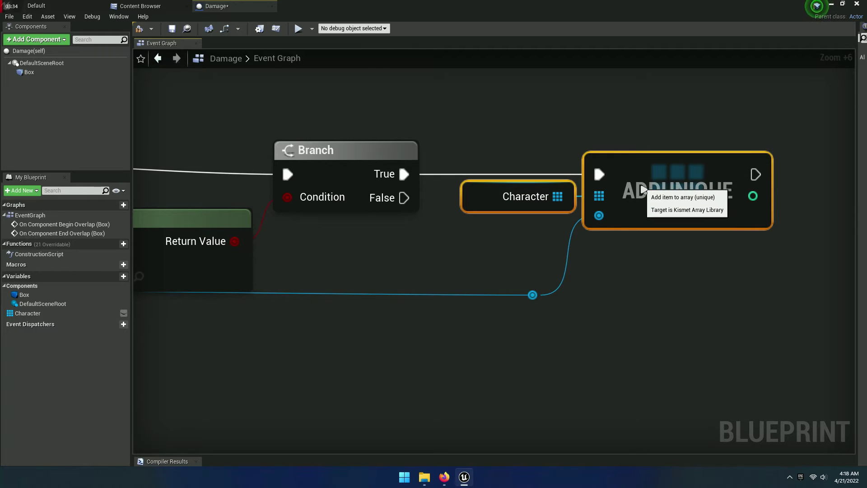
{"action": "left_click", "coordinate": [564, 296], "text": "shift"}
{"action": "mouse_move", "coordinate": [564, 297]}
{"action": "left_mouse_down"}
{"action": "mouse_move", "coordinate": [537, 297]}
{"action": "mouse_move", "coordinate": [551, 297]}
{"action": "left_mouse_up"}
{"action": "left_click", "coordinate": [625, 299]}
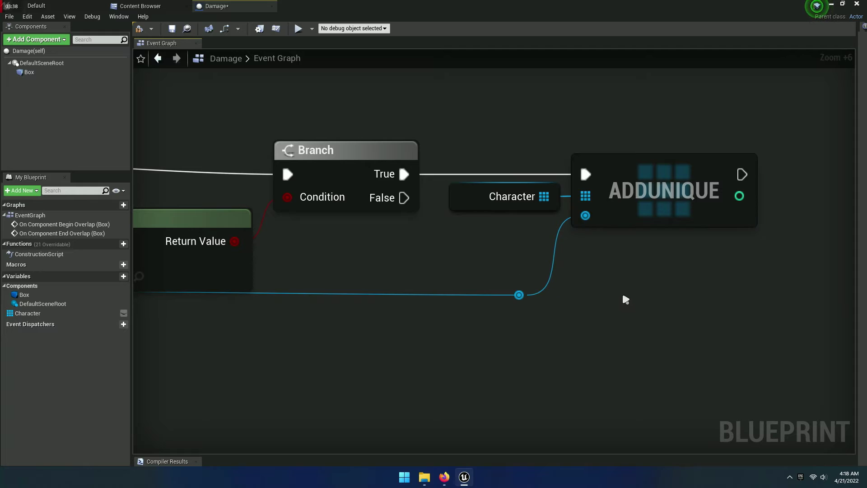
{"action": "right_click_drag", "start_coordinate": [625, 299], "coordinate": [481, 288]}
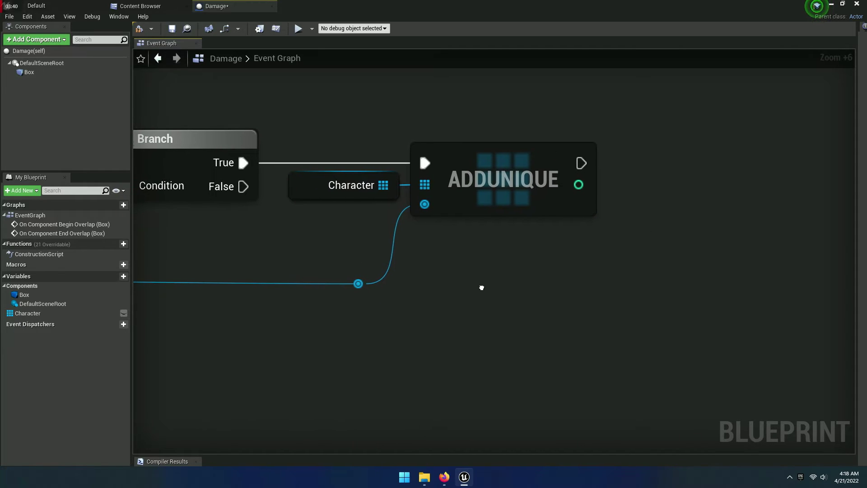
{"action": "right_click_drag", "start_coordinate": [577, 295], "coordinate": [513, 249]}
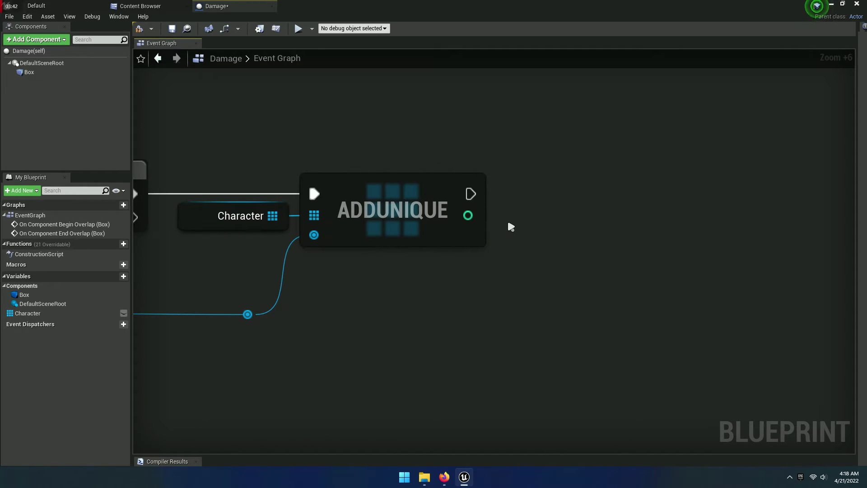
Chain a Set Timer by Event after ADDUNIQUE with Time 0.5 and Looping ticked.
{"action": "left_click_drag", "start_coordinate": [470, 194], "coordinate": [613, 201]}
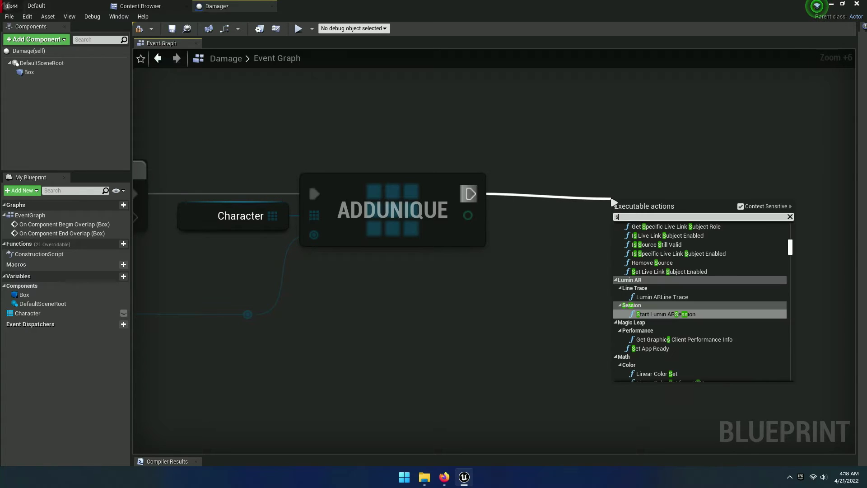
{"action": "type", "text": "ste"}
{"action": "key", "text": "BackSpace"}
{"action": "key", "text": "BackSpace"}
{"action": "key", "text": "BackSpace"}
{"action": "type", "text": "set"}
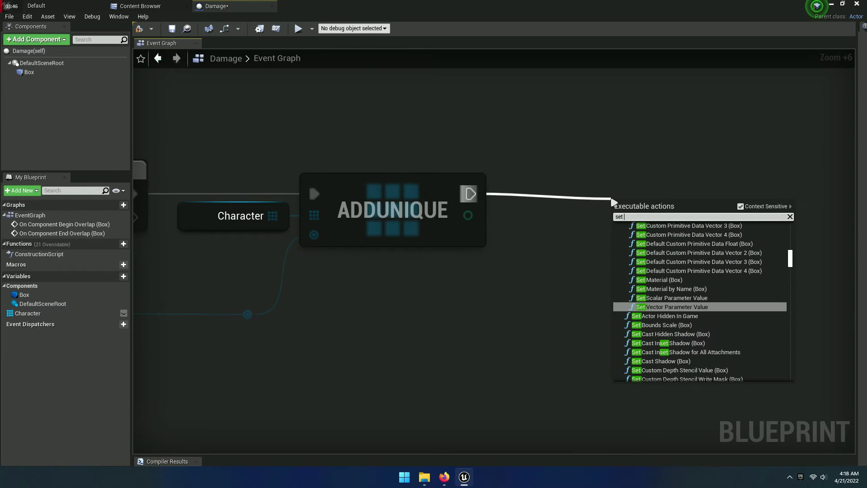
{"action": "type", "text": " timer "}
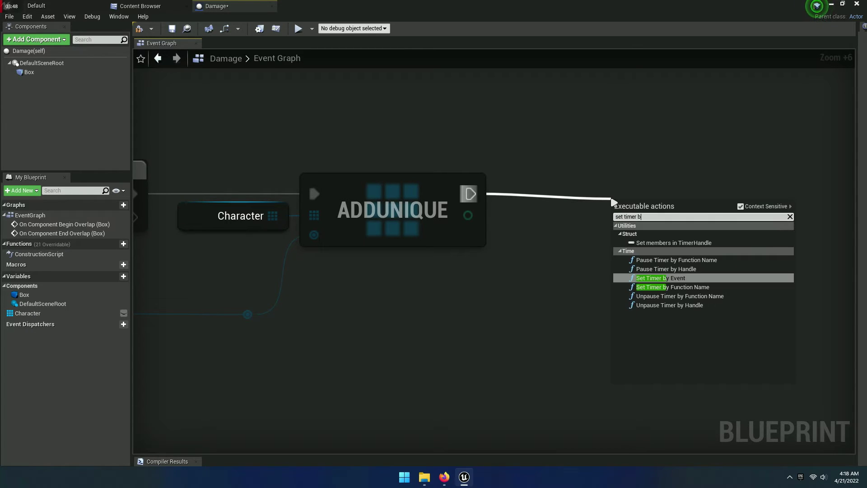
{"action": "type", "text": "by event"}
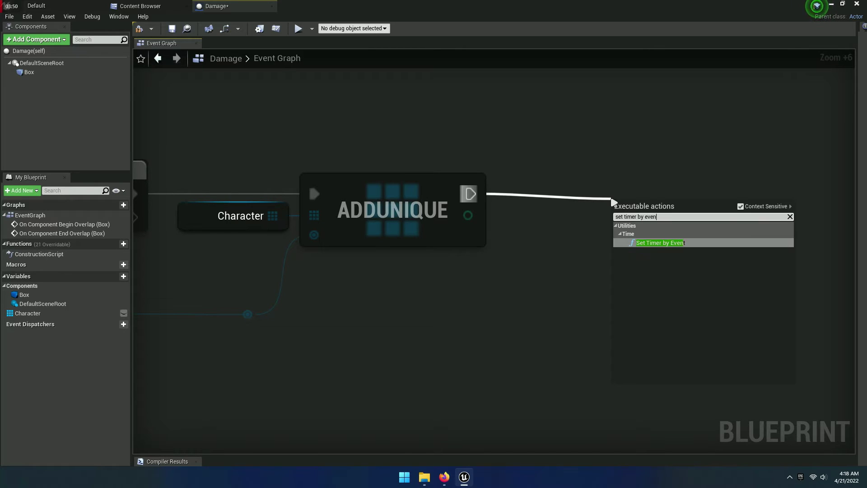
{"action": "left_click", "coordinate": [689, 244]}
{"action": "right_click_drag", "start_coordinate": [704, 254], "coordinate": [606, 246]}
{"action": "left_click_drag", "start_coordinate": [606, 246], "coordinate": [650, 208]}
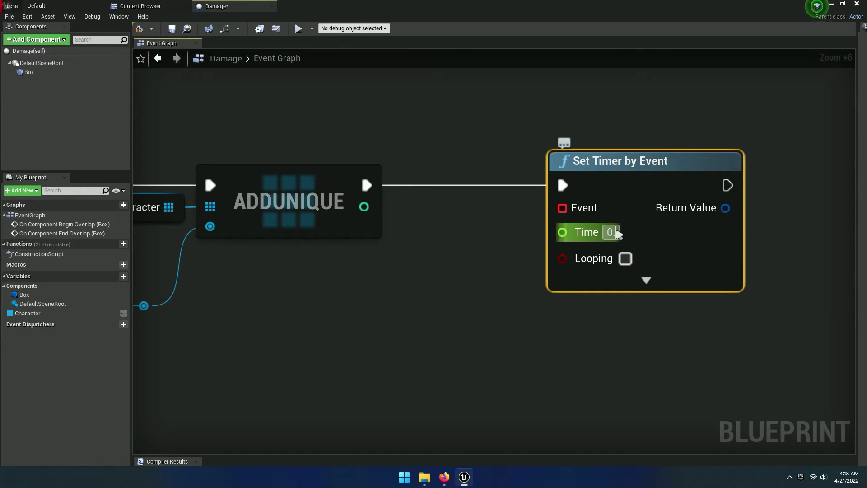
{"action": "left_click", "coordinate": [625, 298]}
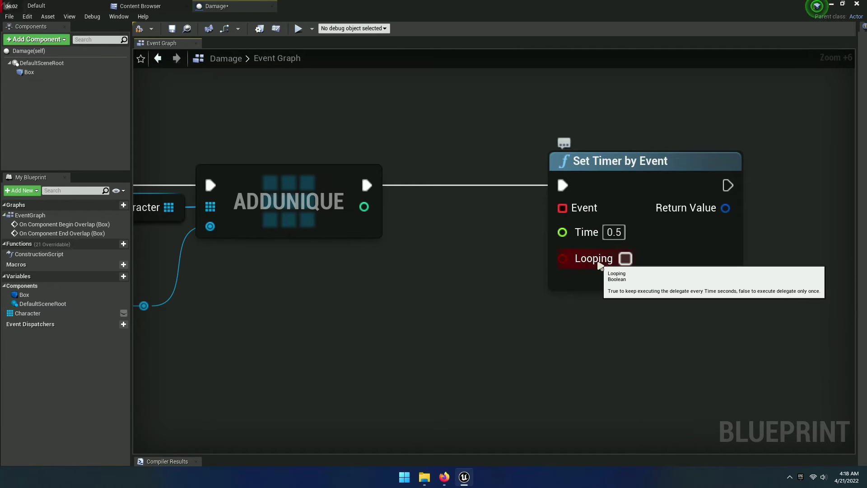
{"action": "left_click", "coordinate": [625, 258]}
{"action": "right_click_drag", "start_coordinate": [608, 323], "coordinate": [463, 344]}
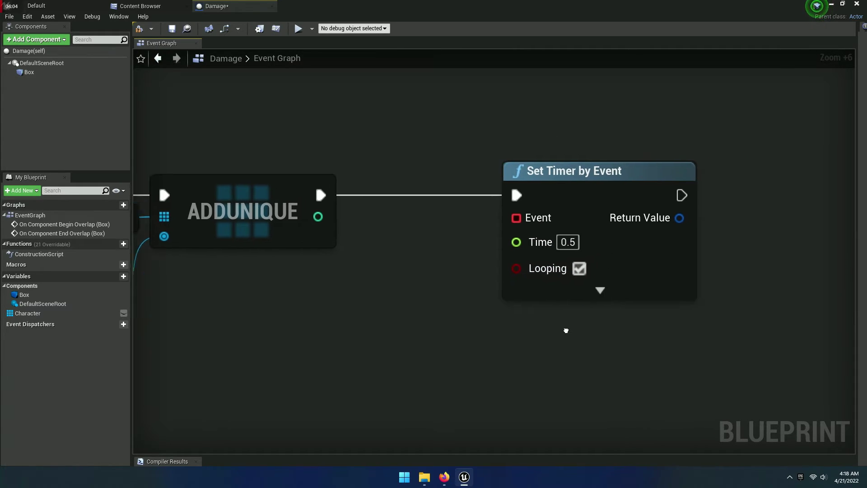
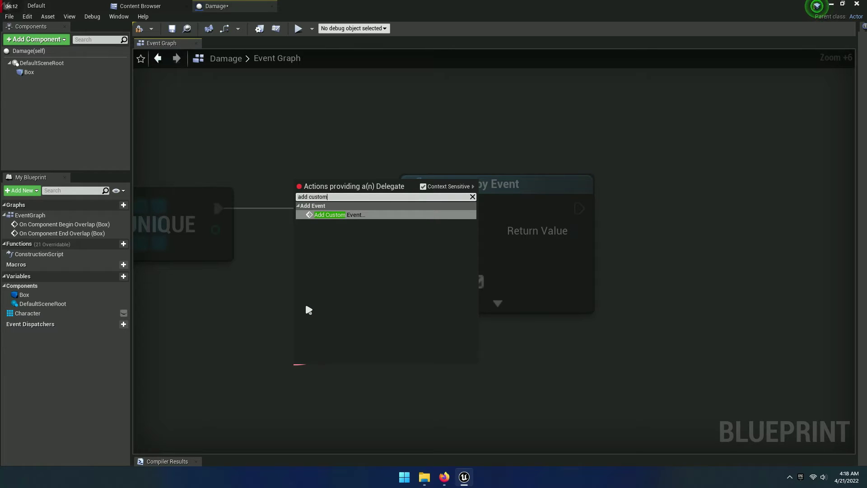
Create a custom event named Damage from Set Timer by Event's Event pin.
{"action": "left_click", "coordinate": [357, 215]}
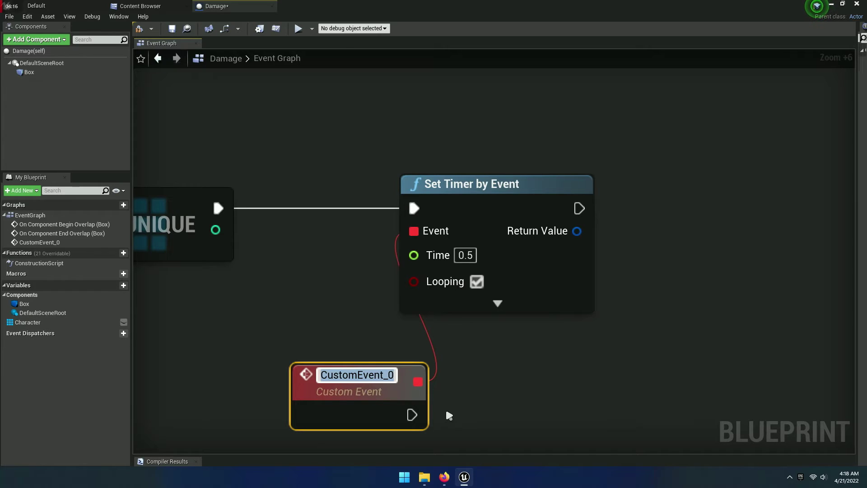
{"action": "type", "text": "Damage"}
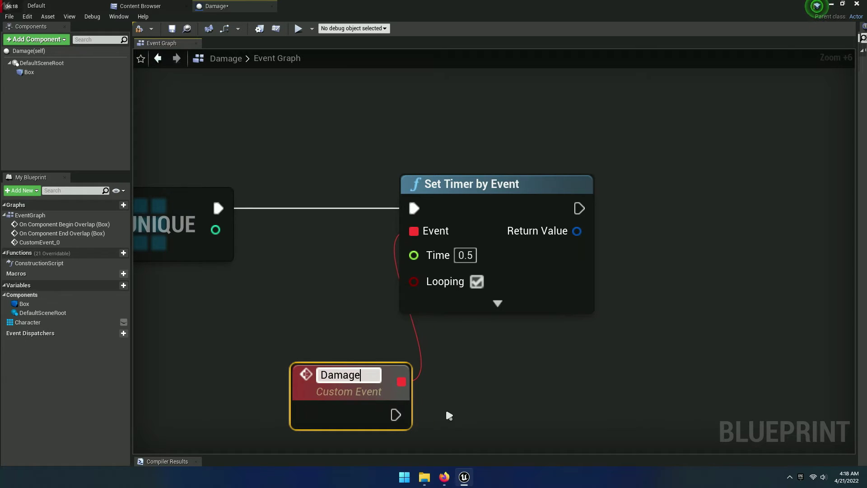
{"action": "left_click", "coordinate": [480, 389]}
Rearrange the Damage event and Set Timer by Event nodes to the left.
{"action": "scroll", "coordinate": [519, 379], "scroll_direction": "down", "scroll_amount": 5}
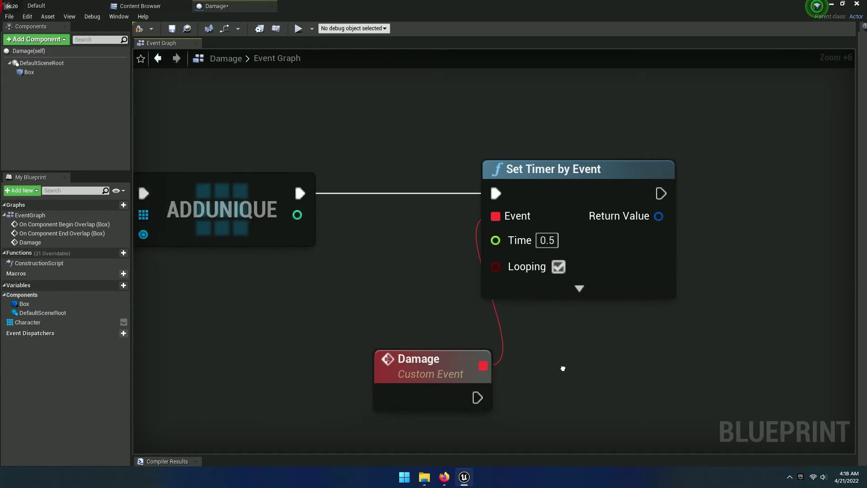
{"action": "left_click_drag", "start_coordinate": [630, 366], "coordinate": [520, 347]}
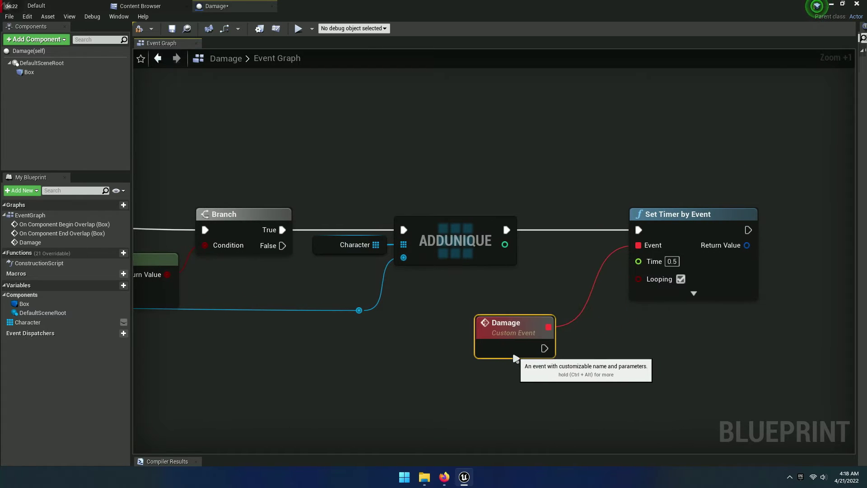
{"action": "left_click_drag", "start_coordinate": [690, 239], "coordinate": [608, 240]}
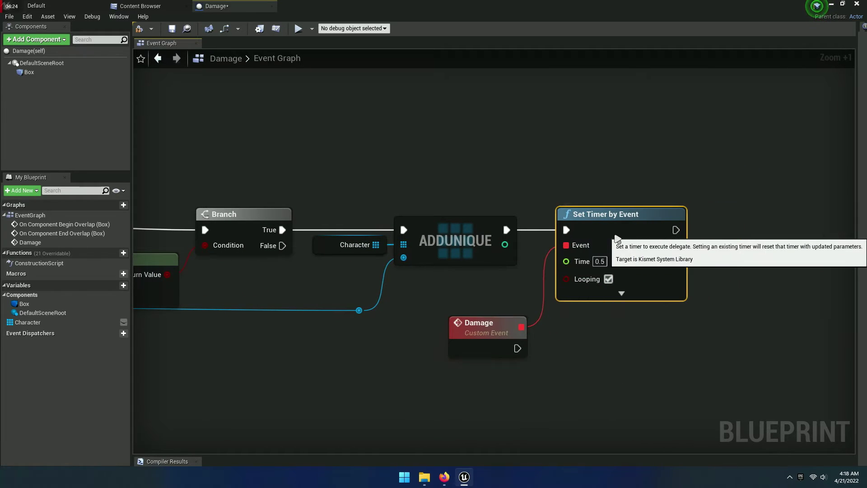
{"action": "right_click_drag", "start_coordinate": [546, 346], "coordinate": [585, 327]}
{"action": "mouse_move", "coordinate": [495, 327]}
{"action": "left_mouse_down"}
{"action": "mouse_move", "coordinate": [385, 344]}
{"action": "mouse_move", "coordinate": [403, 353]}
{"action": "left_mouse_up"}
{"action": "scroll", "coordinate": [411, 311], "scroll_direction": "up", "scroll_amount": 5}
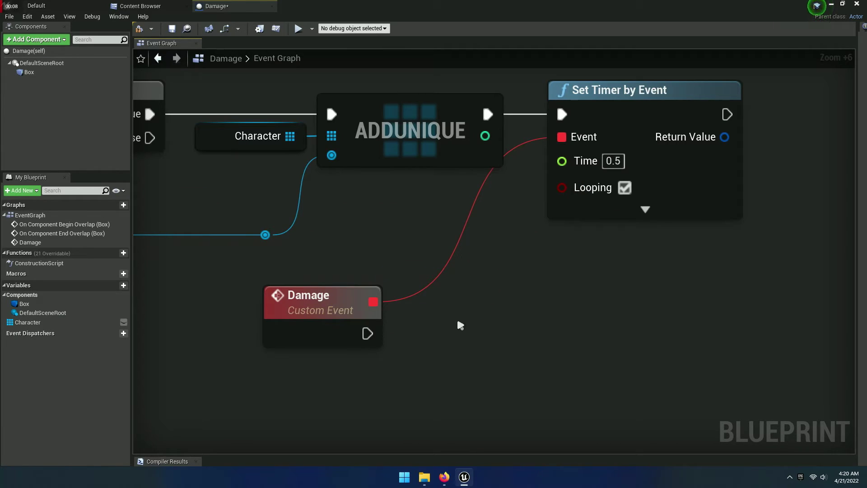
{"action": "right_click_drag", "start_coordinate": [456, 316], "coordinate": [470, 263]}
Drag the Character array variable into the space below the Damage event.
{"action": "left_click", "coordinate": [341, 255]}
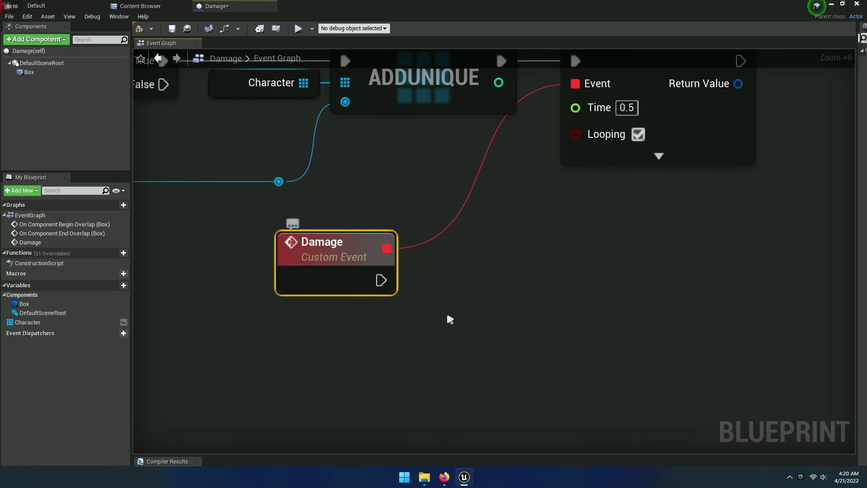
{"action": "right_click_drag", "start_coordinate": [447, 318], "coordinate": [454, 306]}
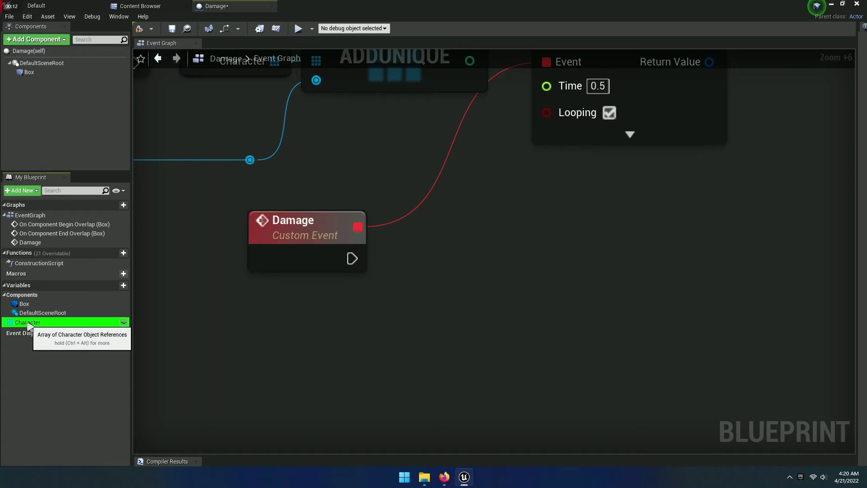
{"action": "left_click_drag", "start_coordinate": [50, 323], "coordinate": [394, 273]}
Place a Character array getter and add a Length node from it.
{"action": "left_click", "coordinate": [413, 288]}
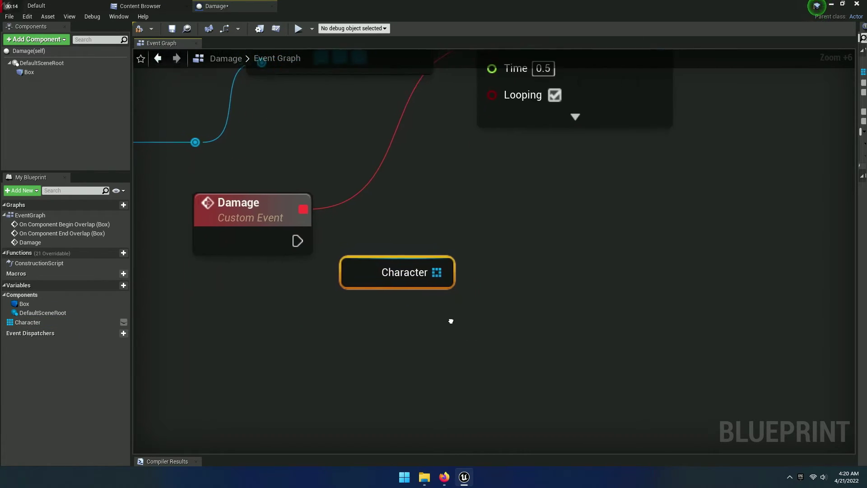
{"action": "scroll", "coordinate": [435, 314], "scroll_direction": "up", "scroll_amount": 1}
{"action": "right_click_drag", "start_coordinate": [435, 317], "coordinate": [478, 337]}
{"action": "left_click_drag", "start_coordinate": [475, 285], "coordinate": [534, 283]}
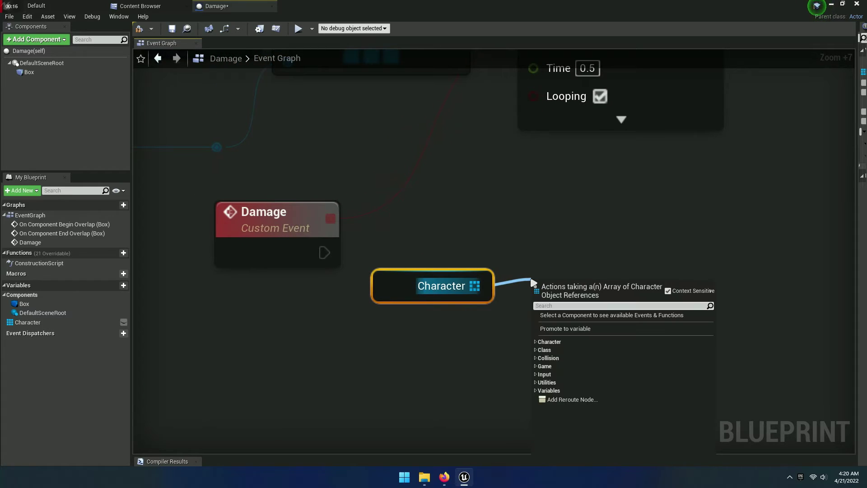
{"action": "type", "text": "length"}
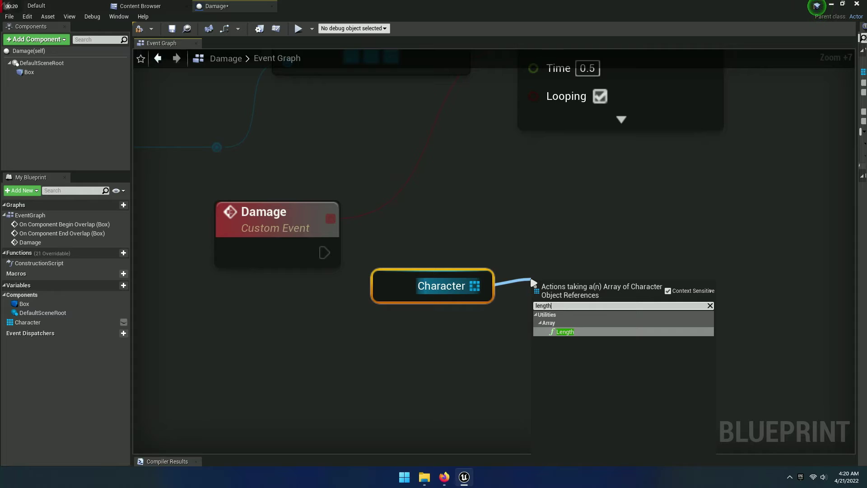
{"action": "left_click", "coordinate": [592, 334]}
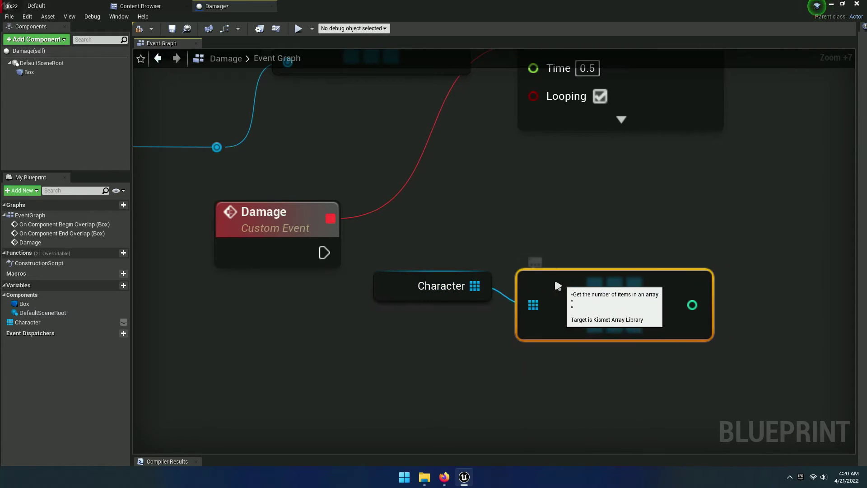
Add a greater-than comparison on the array Length, placed beside LENGTH.
{"action": "left_click_drag", "start_coordinate": [450, 283], "coordinate": [450, 287]}
{"action": "left_click_drag", "start_coordinate": [677, 290], "coordinate": [740, 282]}
{"action": "right_click_drag", "start_coordinate": [767, 247], "coordinate": [570, 253]}
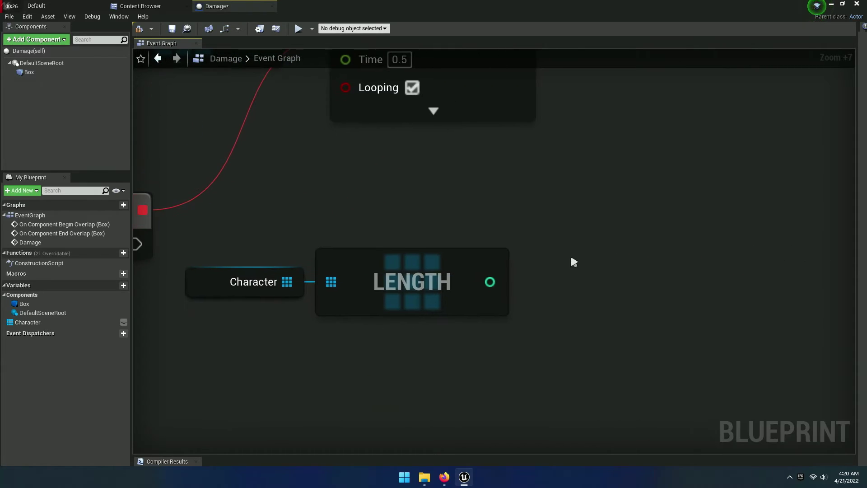
{"action": "left_click_drag", "start_coordinate": [490, 282], "coordinate": [599, 284]}
{"action": "type", "text": "greater"}
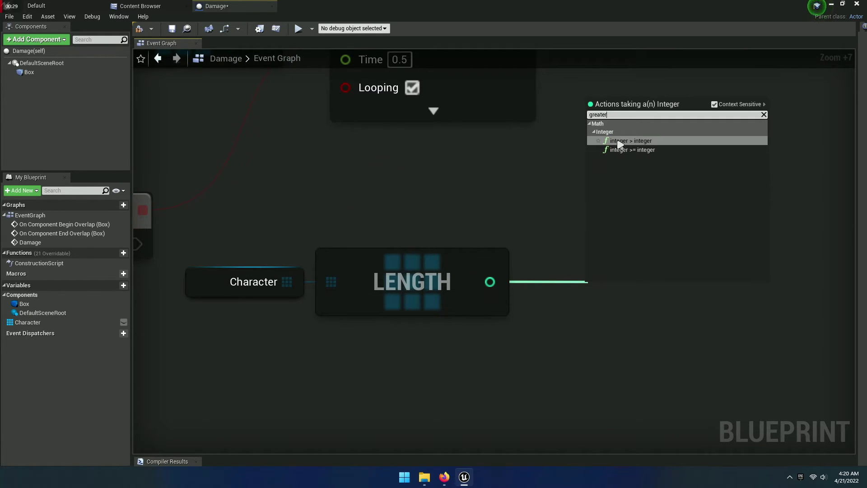
{"action": "left_click", "coordinate": [669, 141]}
{"action": "left_click_drag", "start_coordinate": [643, 318], "coordinate": [586, 304]}
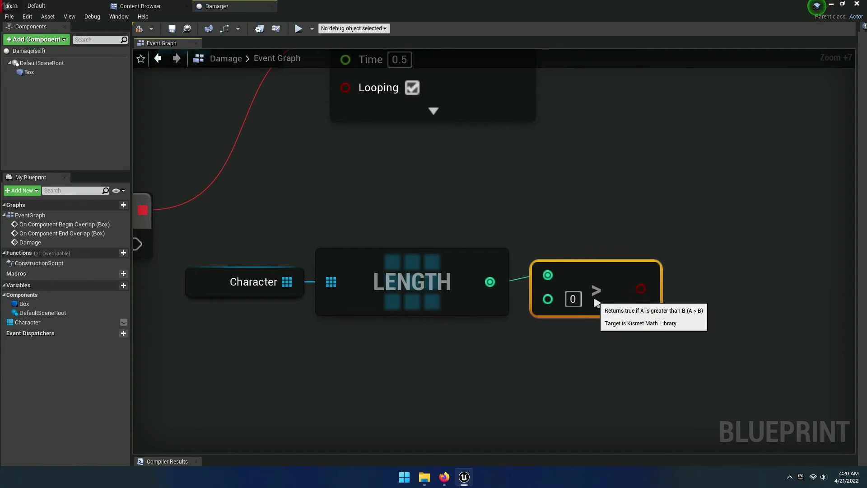
Add a Branch using Length > 0 as condition and wire Damage's execution into it.
{"action": "left_click_drag", "start_coordinate": [596, 344], "coordinate": [278, 296]}
{"action": "right_click_drag", "start_coordinate": [571, 368], "coordinate": [393, 356]}
{"action": "left_click", "coordinate": [393, 356]}
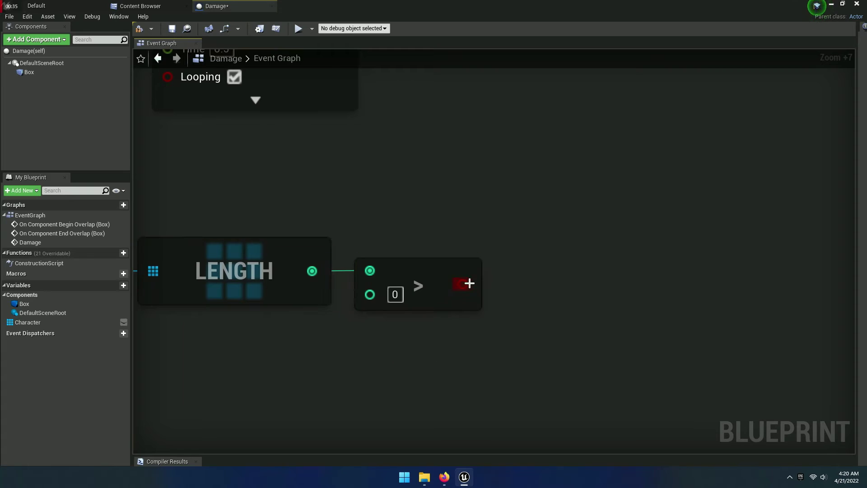
{"action": "left_click_drag", "start_coordinate": [463, 284], "coordinate": [504, 241]}
{"action": "type", "text": "b"}
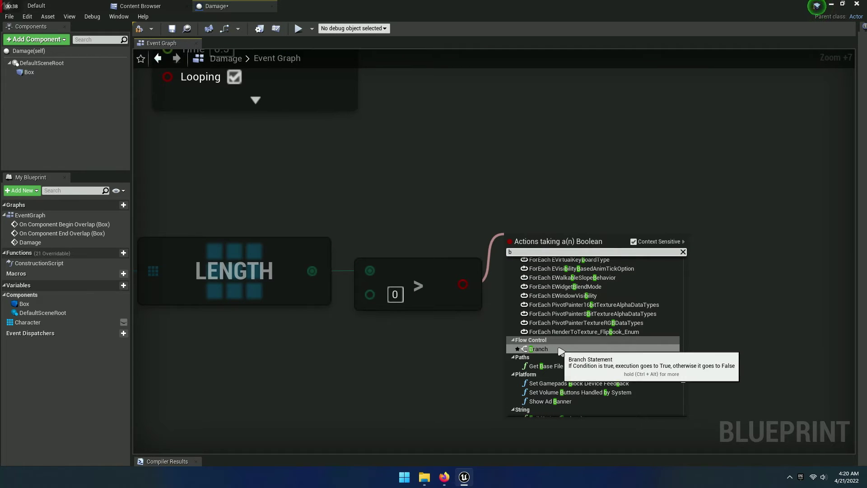
{"action": "left_click", "coordinate": [554, 349]}
{"action": "scroll", "coordinate": [517, 300], "scroll_direction": "down", "scroll_amount": 4}
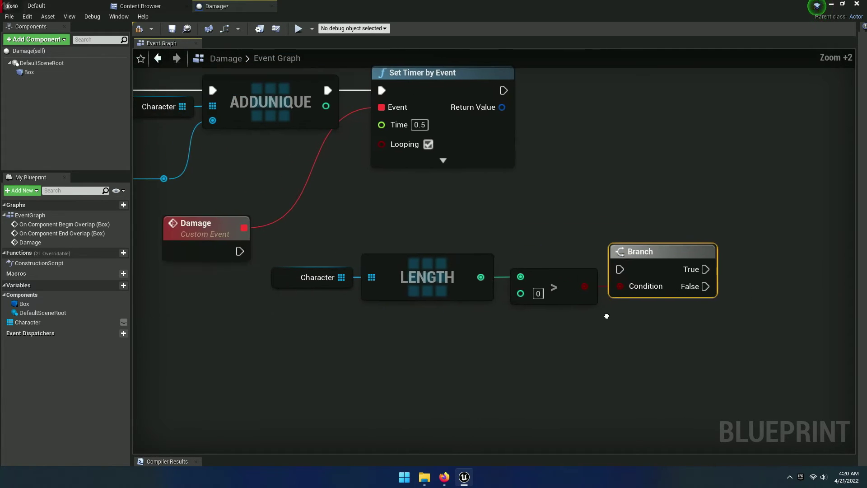
{"action": "scroll", "coordinate": [319, 271], "scroll_direction": "down", "scroll_amount": 1}
{"action": "left_click_drag", "start_coordinate": [261, 249], "coordinate": [647, 271]}
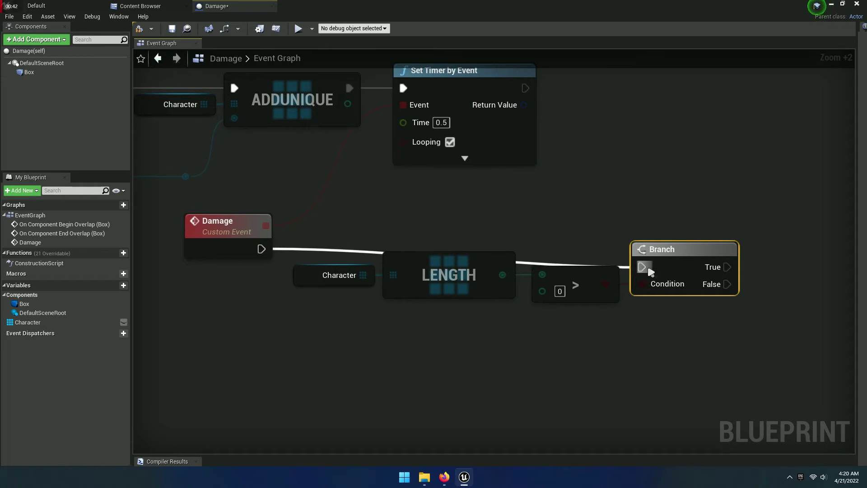
{"action": "left_click_drag", "start_coordinate": [352, 262], "coordinate": [679, 267]}
Straighten the condition nodes and place another Character array getter right of Branch.
{"action": "key", "text": "q"}
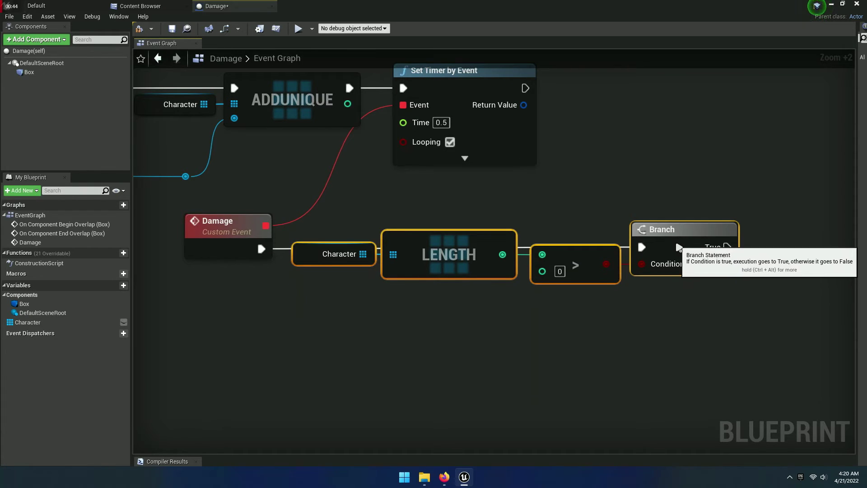
{"action": "left_click", "coordinate": [615, 353]}
{"action": "right_click_drag", "start_coordinate": [724, 318], "coordinate": [423, 316]}
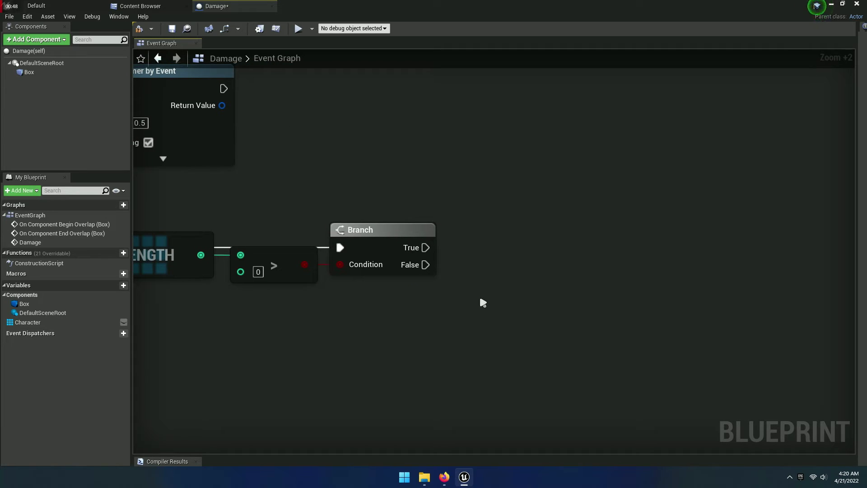
{"action": "right_click_drag", "start_coordinate": [481, 299], "coordinate": [465, 293]}
{"action": "left_click_drag", "start_coordinate": [25, 322], "coordinate": [505, 281]}
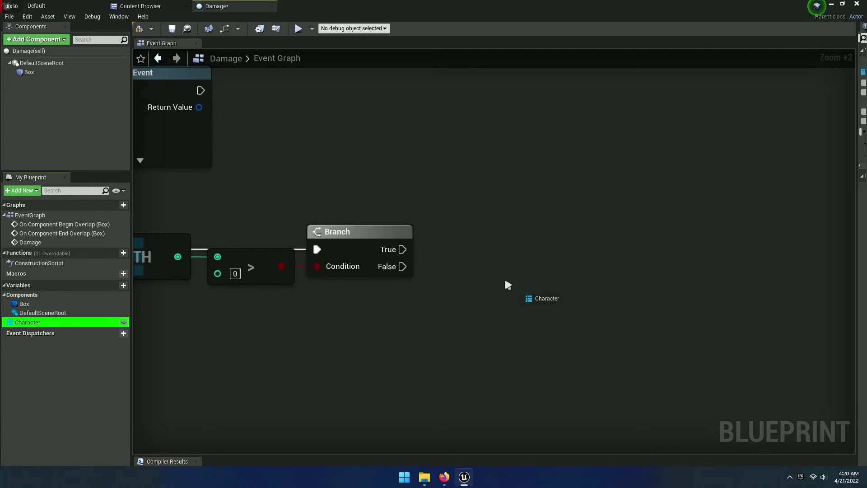
{"action": "left_click_drag", "start_coordinate": [448, 256], "coordinate": [448, 257]}
{"action": "left_click", "coordinate": [463, 264]}
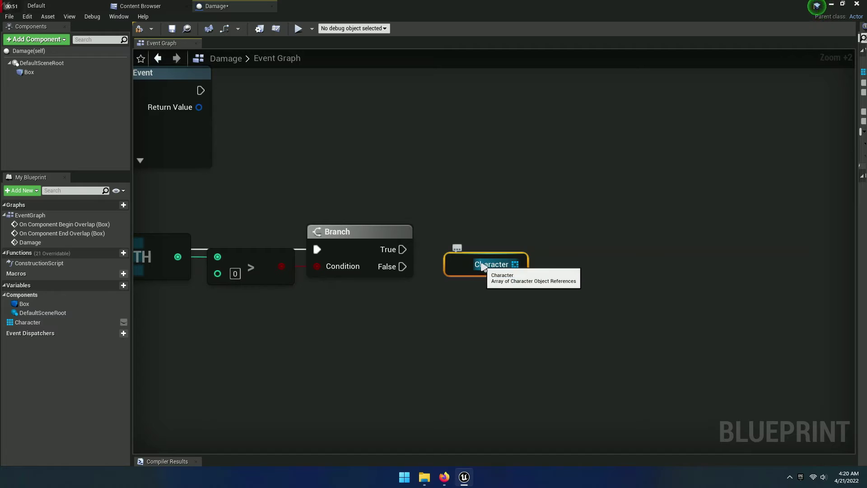
Add a For Each Loop over the Character array, driven by Branch True.
{"action": "left_click_drag", "start_coordinate": [515, 265], "coordinate": [563, 258]}
{"action": "type", "text": "for"}
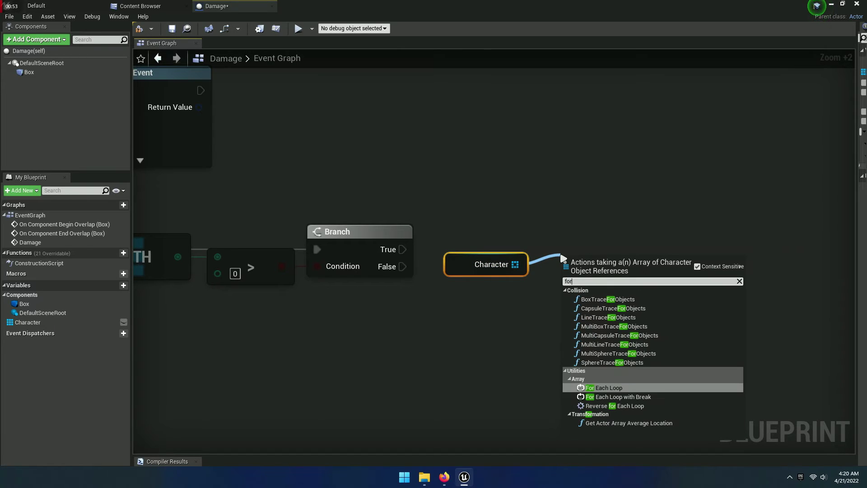
{"action": "type", "text": " each"}
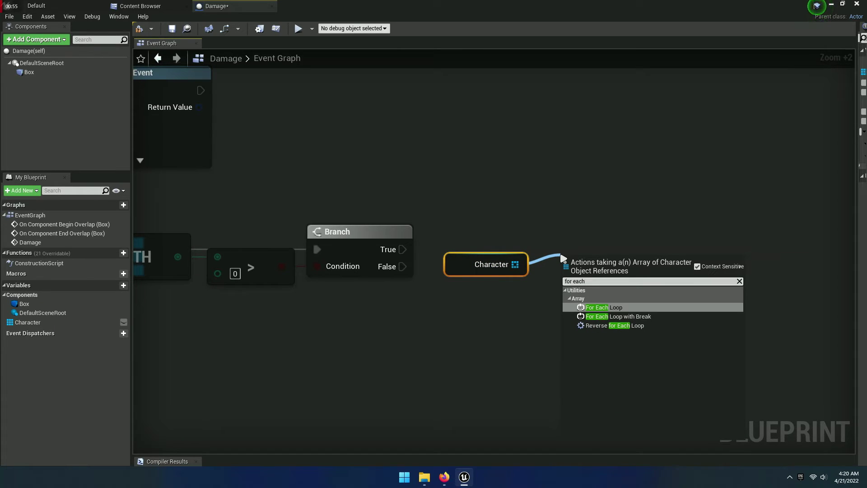
{"action": "type", "text": " look"}
{"action": "key", "text": "BackSpace"}
{"action": "type", "text": "k"}
{"action": "key", "text": "BackSpace"}
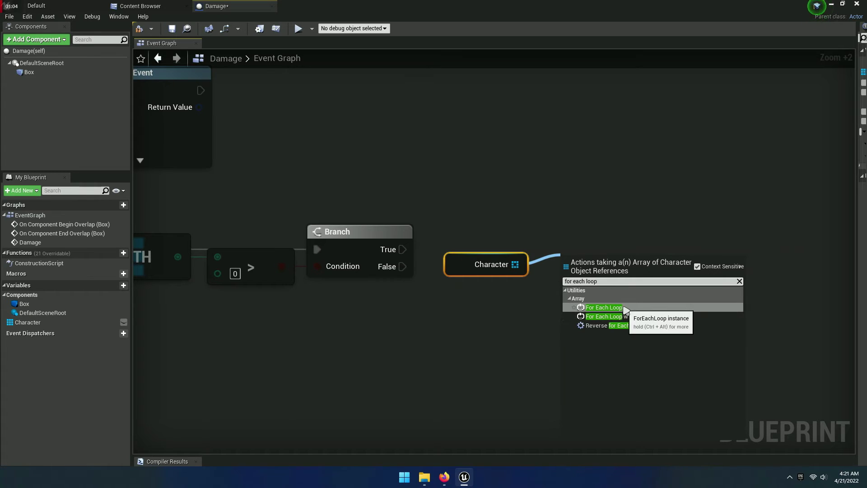
{"action": "left_click", "coordinate": [605, 307]}
{"action": "left_click_drag", "start_coordinate": [635, 287], "coordinate": [605, 258]}
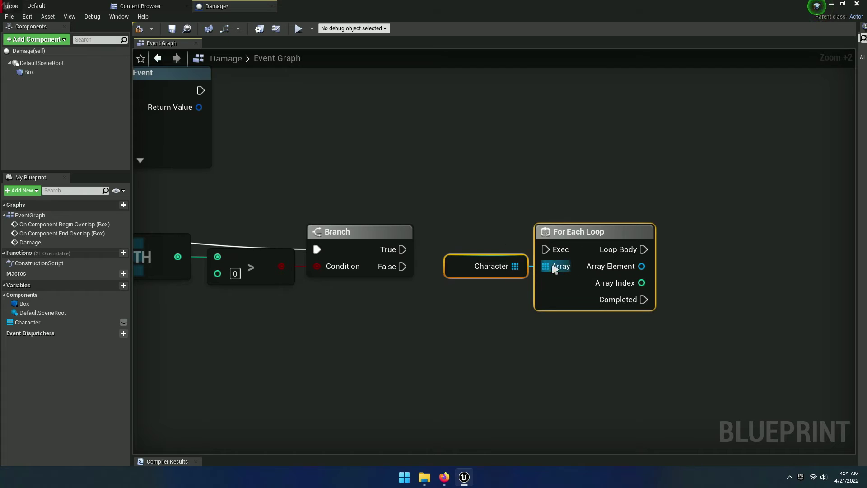
{"action": "left_click_drag", "start_coordinate": [546, 249], "coordinate": [383, 253]}
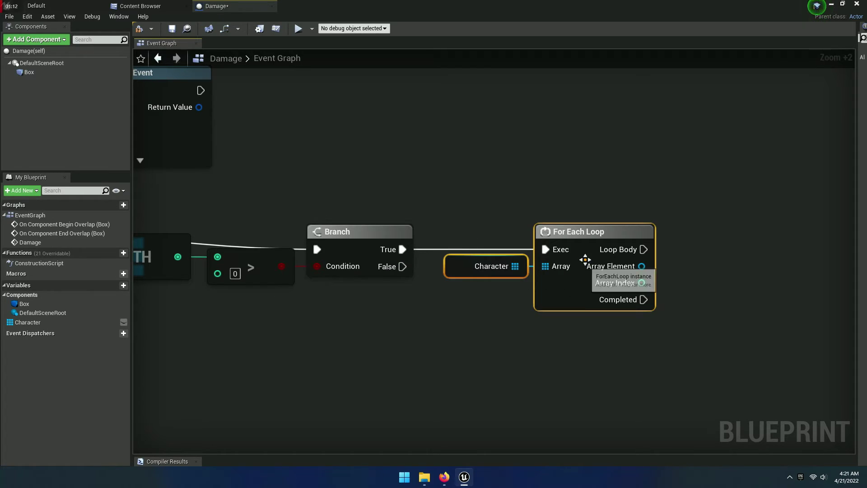
{"action": "mouse_move", "coordinate": [584, 264]}
{"action": "right_mouse_down"}
{"action": "mouse_move", "coordinate": [626, 302]}
{"action": "mouse_move", "coordinate": [591, 297]}
{"action": "right_mouse_up"}
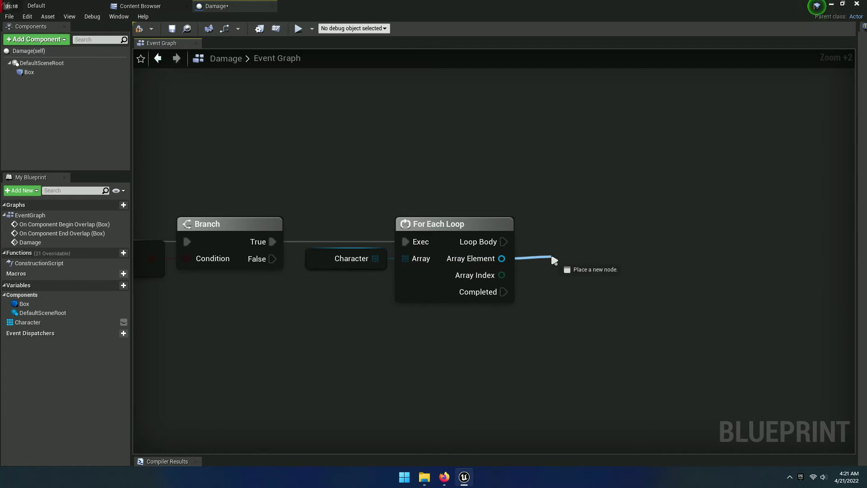
Add Apply Damage on each Array Element, executed from the Loop Body.
{"action": "left_click_drag", "start_coordinate": [498, 258], "coordinate": [567, 249]}
{"action": "type", "text": "applay"}
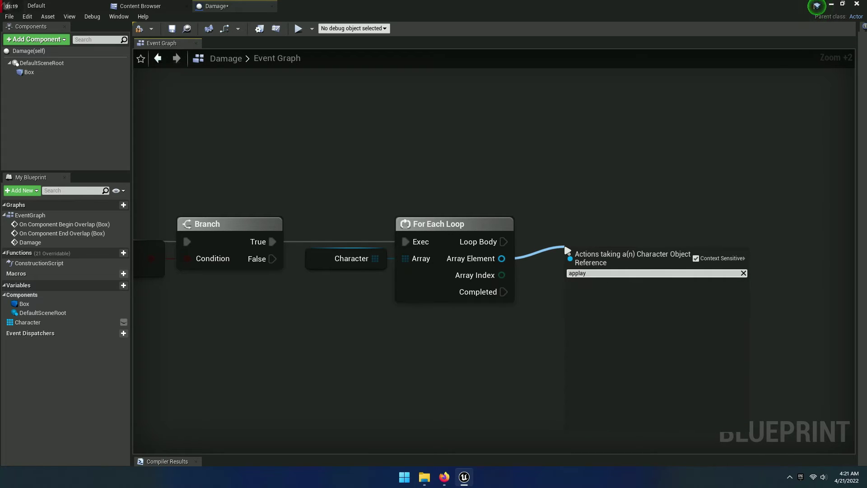
{"action": "key", "text": "BackSpace"}
{"action": "key", "text": "BackSpace"}
{"action": "type", "text": "y damage"}
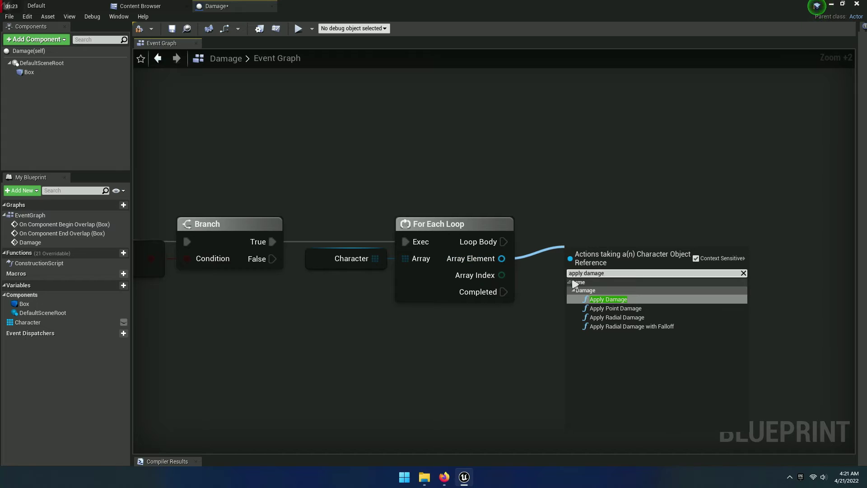
{"action": "left_click", "coordinate": [607, 299]}
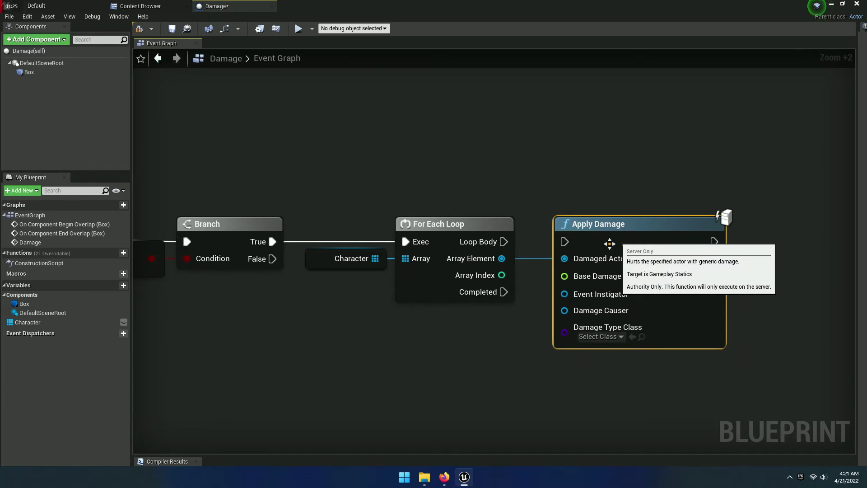
{"action": "left_click_drag", "start_coordinate": [564, 243], "coordinate": [505, 246]}
Nudge Apply Damage left into line with the rest of the Damage chain.
{"action": "right_click_drag", "start_coordinate": [551, 304], "coordinate": [705, 298]}
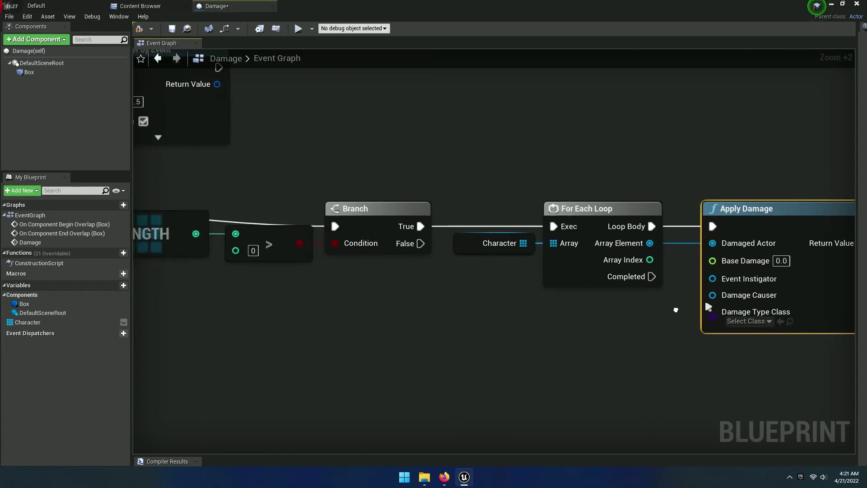
{"action": "scroll", "coordinate": [705, 299], "scroll_direction": "down", "scroll_amount": 6}
{"action": "left_click_drag", "start_coordinate": [742, 340], "coordinate": [392, 271]}
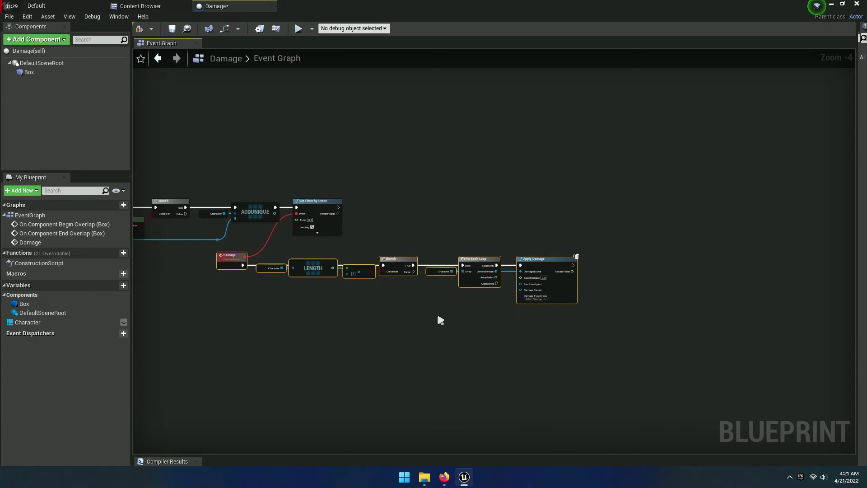
{"action": "scroll", "coordinate": [573, 330], "scroll_direction": "up", "scroll_amount": 5}
{"action": "scroll", "coordinate": [573, 311], "scroll_direction": "up", "scroll_amount": 2}
{"action": "scroll", "coordinate": [574, 297], "scroll_direction": "up", "scroll_amount": 2}
{"action": "left_click_drag", "start_coordinate": [573, 296], "coordinate": [551, 298]}
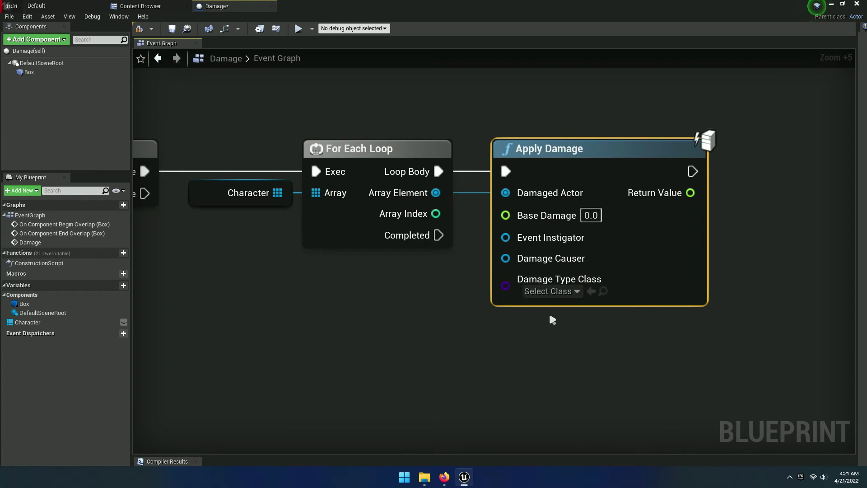
{"action": "left_click", "coordinate": [550, 342]}
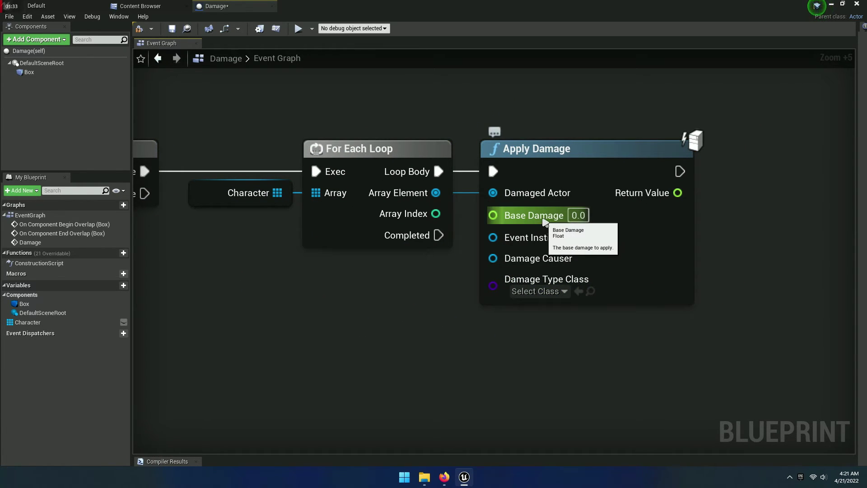
Set Apply Damage's Base Damage to 10.0.
{"action": "mouse_move", "coordinate": [575, 351]}
{"action": "right_mouse_down"}
{"action": "mouse_move", "coordinate": [527, 385]}
{"action": "mouse_move", "coordinate": [483, 399]}
{"action": "right_mouse_up"}
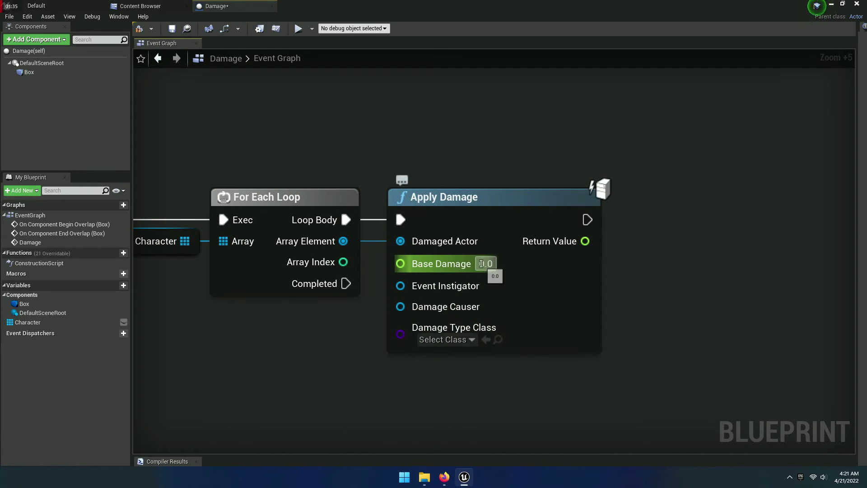
{"action": "left_click", "coordinate": [485, 263]}
{"action": "right_click_drag", "start_coordinate": [385, 372], "coordinate": [298, 350]}
{"action": "left_click_drag", "start_coordinate": [393, 406], "coordinate": [416, 270]}
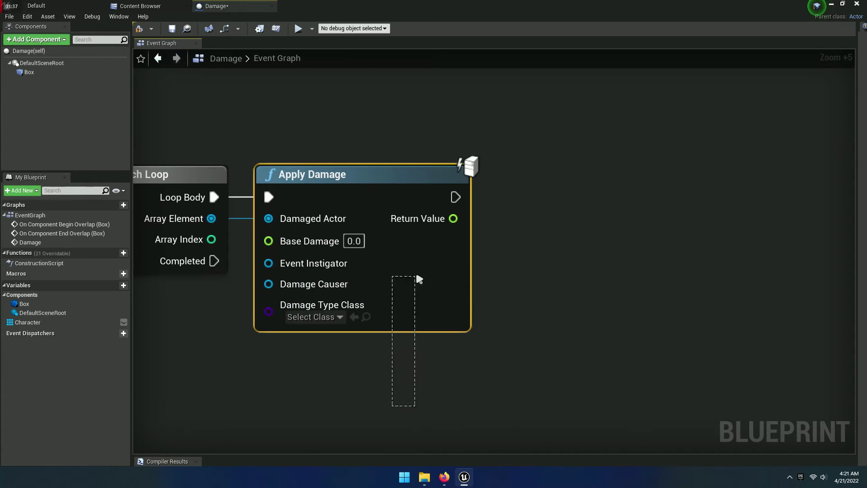
{"action": "left_click_drag", "start_coordinate": [397, 302], "coordinate": [524, 302]}
{"action": "left_click", "coordinate": [329, 326]}
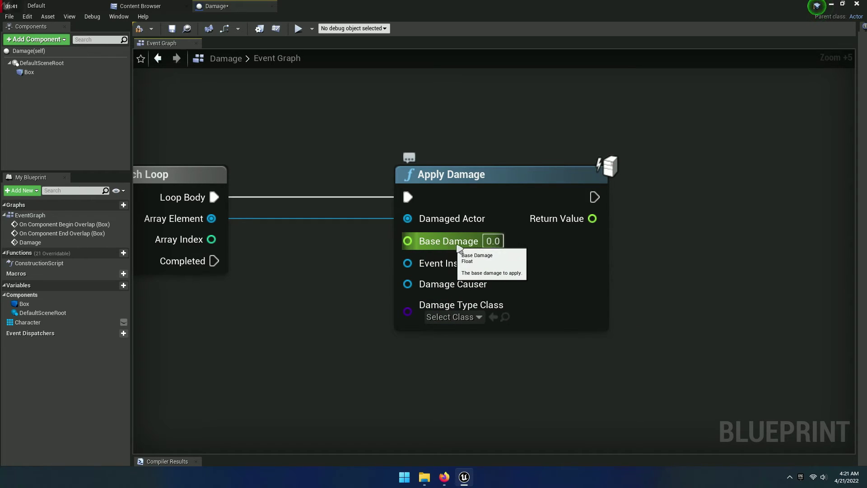
{"action": "left_click", "coordinate": [493, 242]}
{"action": "type", "text": "10"}
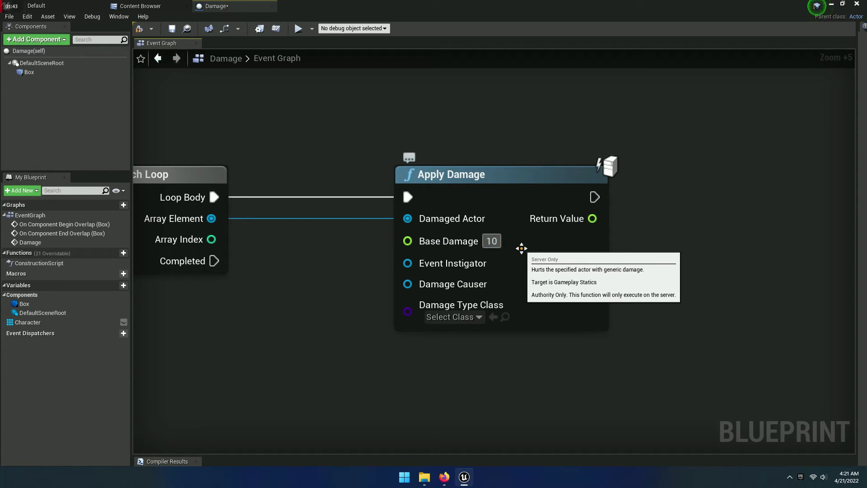
{"action": "right_click_drag", "start_coordinate": [680, 291], "coordinate": [758, 302]}
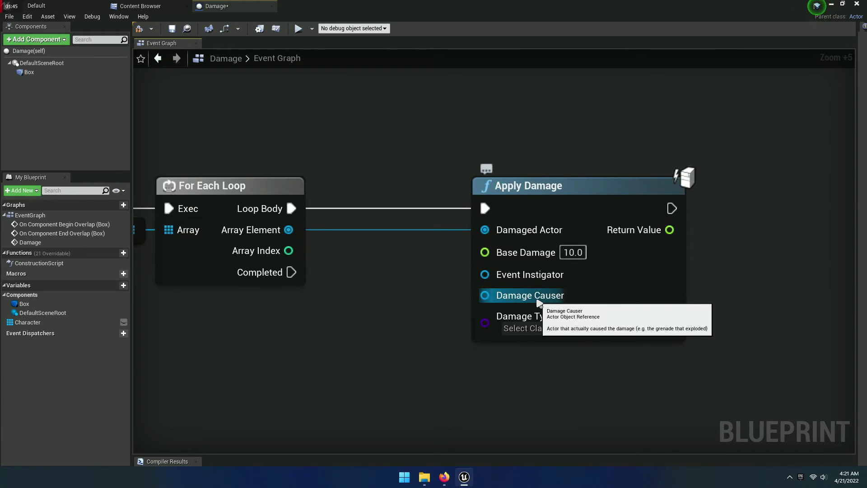
Wire a Get a reference to self node into Damage Causer, then select Apply Damage and Branch.
{"action": "left_click_drag", "start_coordinate": [539, 302], "coordinate": [390, 296]}
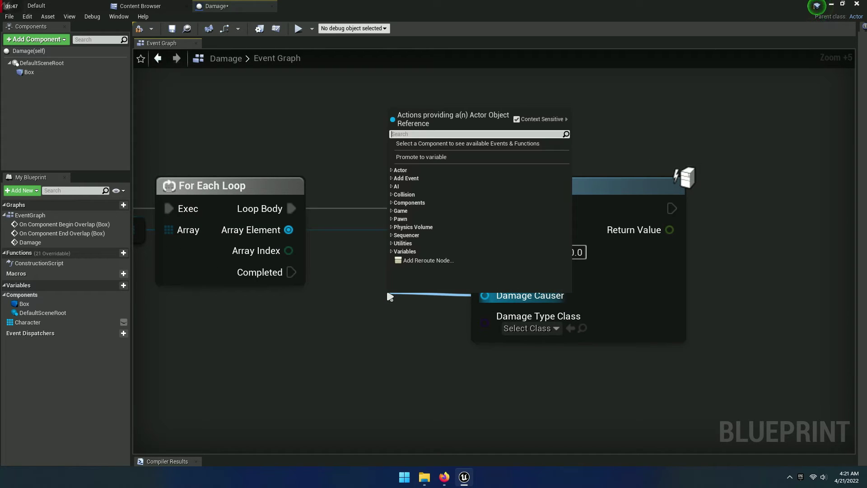
{"action": "type", "text": "get sel"}
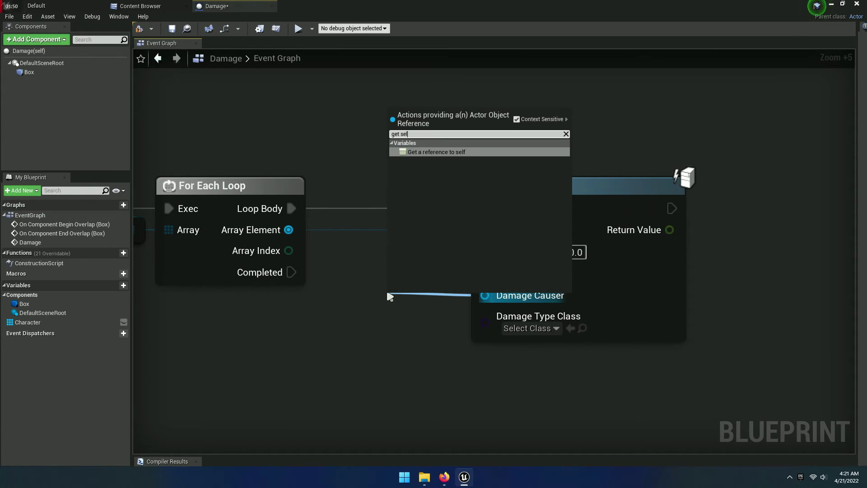
{"action": "type", "text": "ff"}
{"action": "key", "text": "BackSpace"}
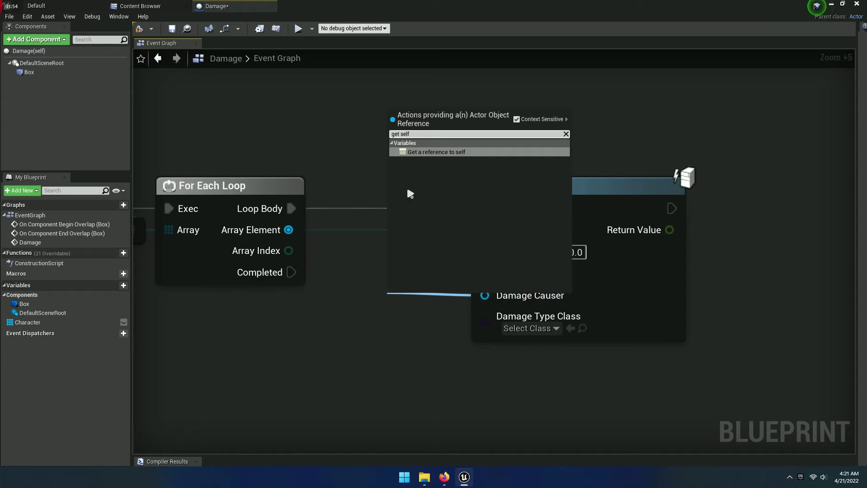
{"action": "left_click", "coordinate": [460, 153]}
{"action": "left_click_drag", "start_coordinate": [406, 317], "coordinate": [387, 305]}
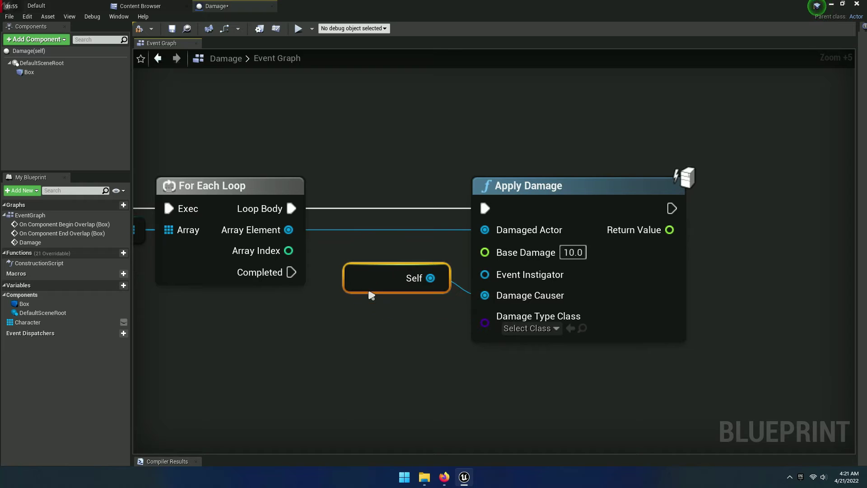
{"action": "left_click", "coordinate": [526, 252], "text": "shift"}
{"action": "scroll", "coordinate": [380, 347], "scroll_direction": "down", "scroll_amount": 4}
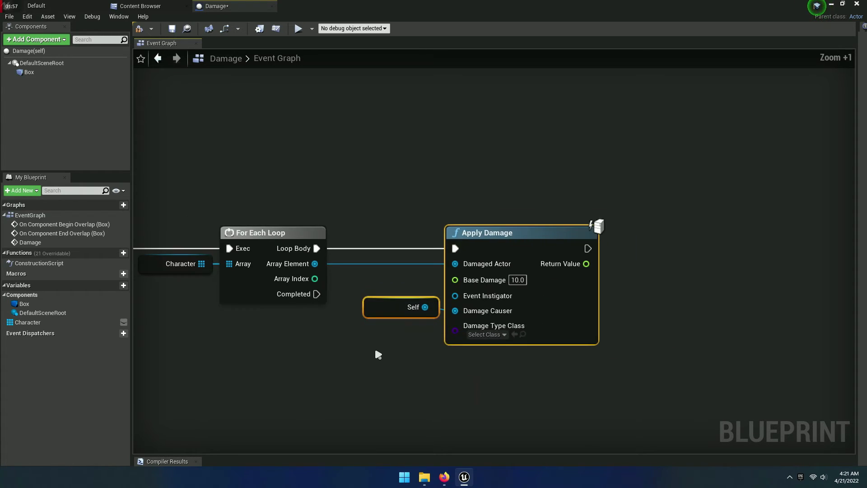
{"action": "right_click_drag", "start_coordinate": [377, 354], "coordinate": [450, 316]}
{"action": "left_click", "coordinate": [289, 234], "text": "shift"}
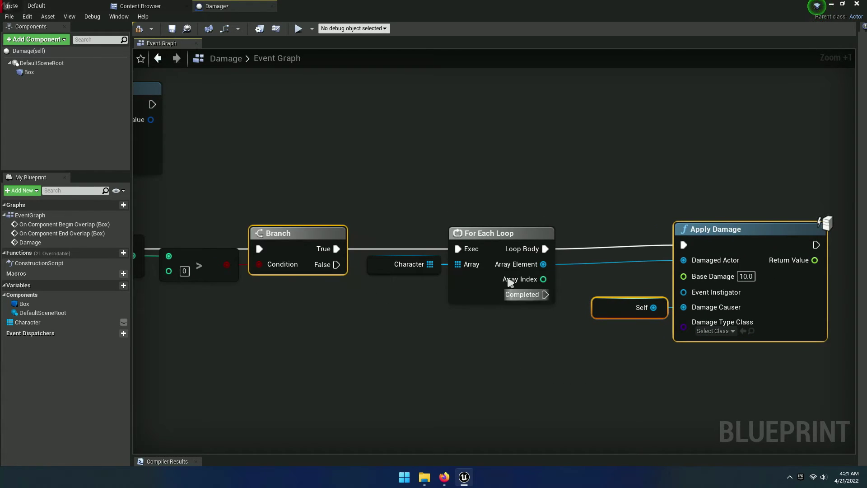
Select all damage loop nodes and compile and save the Blueprint.
{"action": "left_click", "coordinate": [497, 248], "text": "shift"}
{"action": "scroll", "coordinate": [452, 347], "scroll_direction": "down", "scroll_amount": 5}
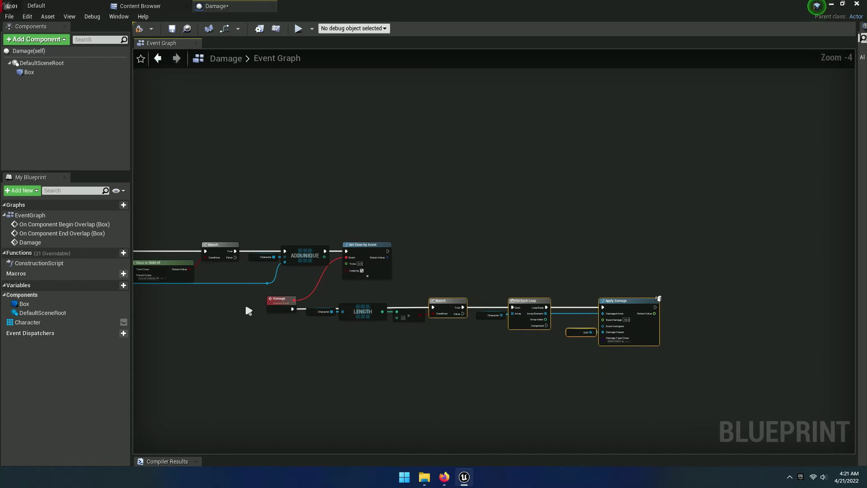
{"action": "left_click_drag", "start_coordinate": [266, 334], "coordinate": [660, 295]}
{"action": "scroll", "coordinate": [517, 370], "scroll_direction": "up", "scroll_amount": 2}
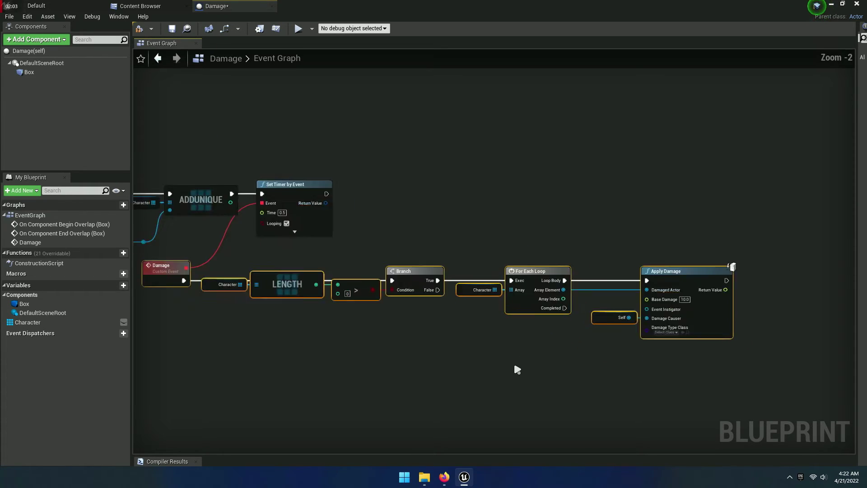
{"action": "scroll", "coordinate": [517, 370], "scroll_direction": "up", "scroll_amount": 2}
{"action": "scroll", "coordinate": [654, 386], "scroll_direction": "up", "scroll_amount": 1}
{"action": "right_click_drag", "start_coordinate": [654, 388], "coordinate": [514, 361]}
{"action": "mouse_move", "coordinate": [507, 358]}
{"action": "left_mouse_down"}
{"action": "mouse_move", "coordinate": [586, 290]}
{"action": "mouse_move", "coordinate": [564, 291]}
{"action": "left_mouse_up"}
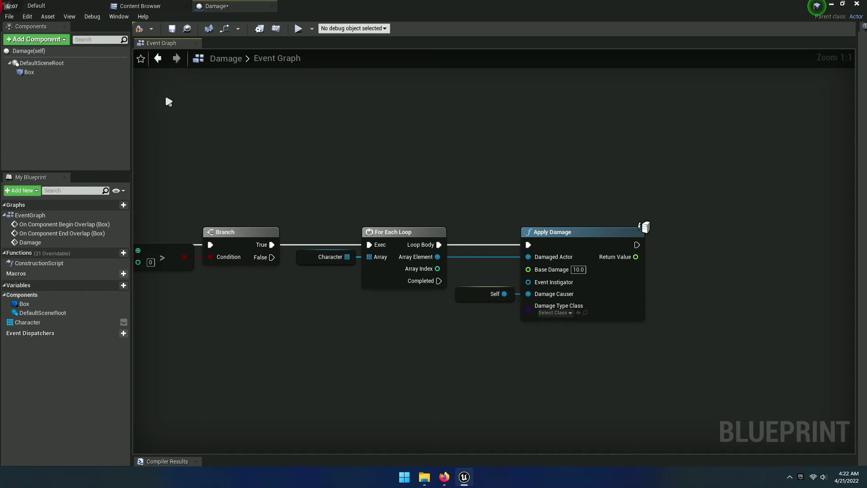
{"action": "left_click", "coordinate": [140, 32]}
Centre the Begin and End Overlap events in view and select Cast To Character.
{"action": "right_click_drag", "start_coordinate": [312, 106], "coordinate": [411, 141]}
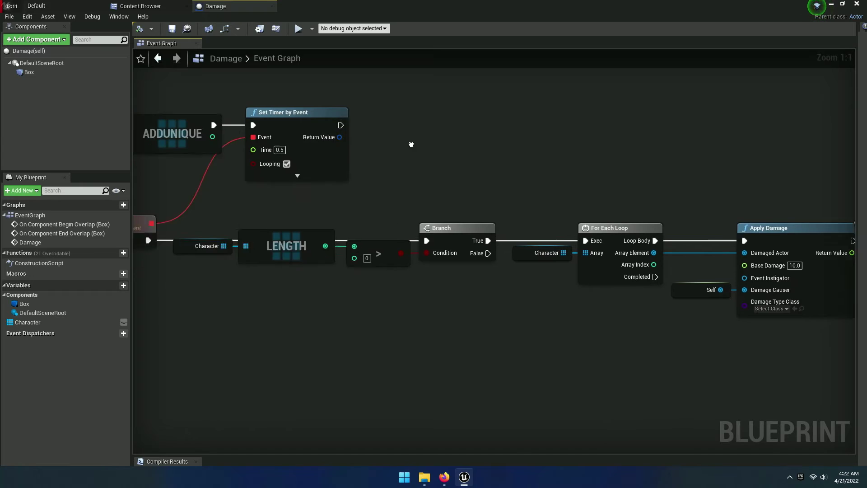
{"action": "scroll", "coordinate": [608, 169], "scroll_direction": "down", "scroll_amount": 2}
{"action": "scroll", "coordinate": [419, 243], "scroll_direction": "down", "scroll_amount": 3}
{"action": "scroll", "coordinate": [375, 219], "scroll_direction": "up", "scroll_amount": 6}
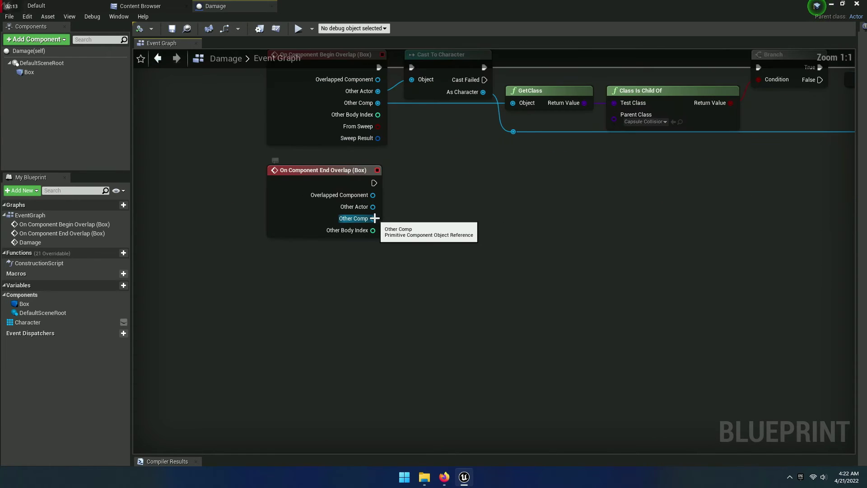
{"action": "left_click", "coordinate": [329, 170]}
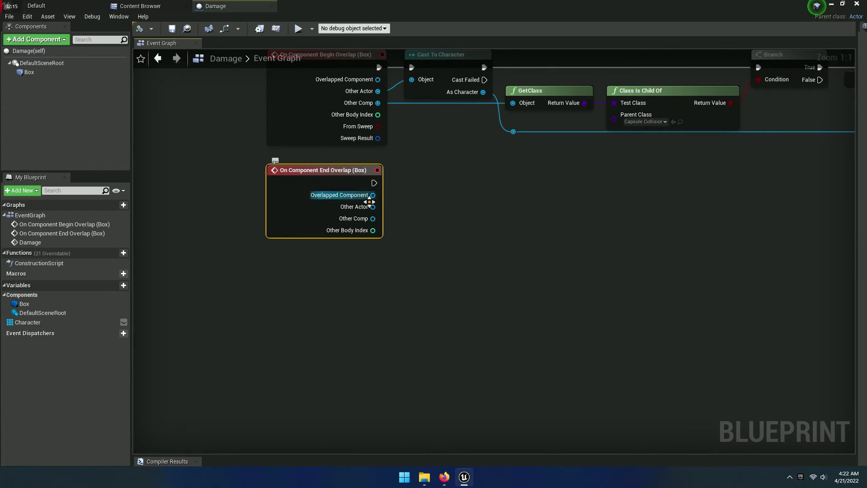
{"action": "mouse_move", "coordinate": [436, 217]}
{"action": "right_mouse_down"}
{"action": "mouse_move", "coordinate": [471, 265]}
{"action": "mouse_move", "coordinate": [492, 325]}
{"action": "right_mouse_up"}
{"action": "scroll", "coordinate": [471, 265], "scroll_direction": "up", "scroll_amount": 5}
{"action": "left_click_drag", "start_coordinate": [487, 256], "coordinate": [493, 173]}
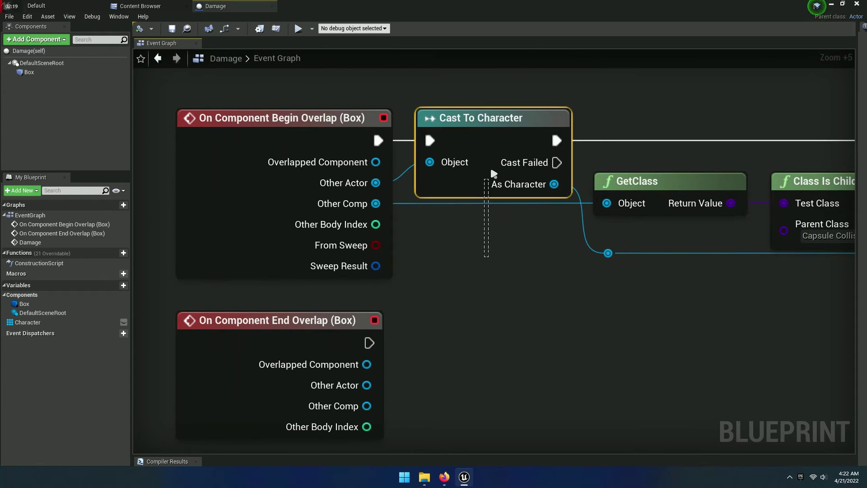
Duplicate Cast To Character beside End Overlap and feed it Other Actor.
{"action": "right_click", "coordinate": [489, 135]}
{"action": "left_click", "coordinate": [501, 169]}
{"action": "left_click", "coordinate": [435, 357]}
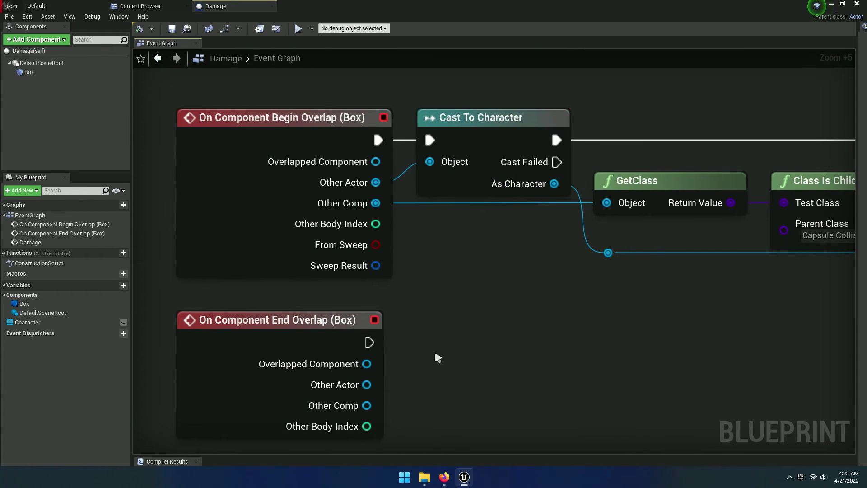
{"action": "key", "text": "ctrl+v"}
{"action": "scroll", "coordinate": [437, 358], "scroll_direction": "up", "scroll_amount": 2}
{"action": "mouse_move", "coordinate": [465, 307]}
{"action": "left_mouse_down"}
{"action": "mouse_move", "coordinate": [476, 255]}
{"action": "mouse_move", "coordinate": [378, 258]}
{"action": "left_mouse_up"}
{"action": "left_click_drag", "start_coordinate": [375, 306], "coordinate": [459, 282]}
Place a Character array getter; add then delete a misplaced Remove node.
{"action": "right_click_drag", "start_coordinate": [582, 339], "coordinate": [505, 341]}
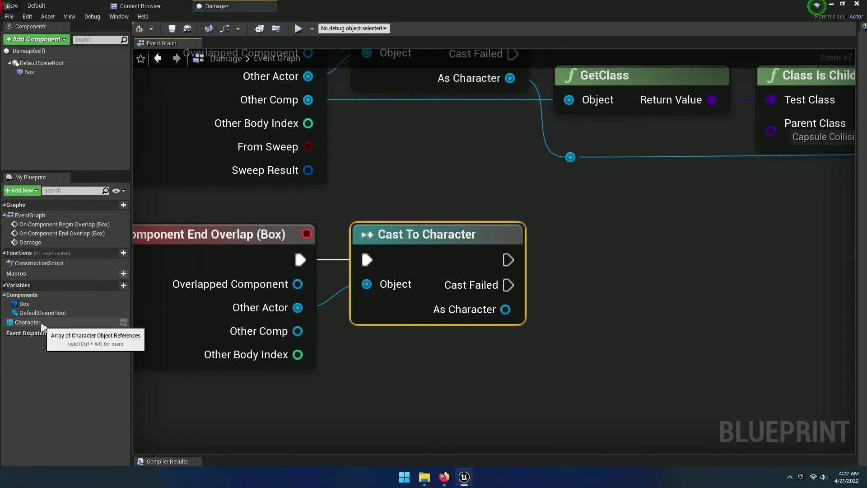
{"action": "left_click_drag", "start_coordinate": [28, 322], "coordinate": [446, 309]}
{"action": "left_click_drag", "start_coordinate": [559, 294], "coordinate": [567, 292]}
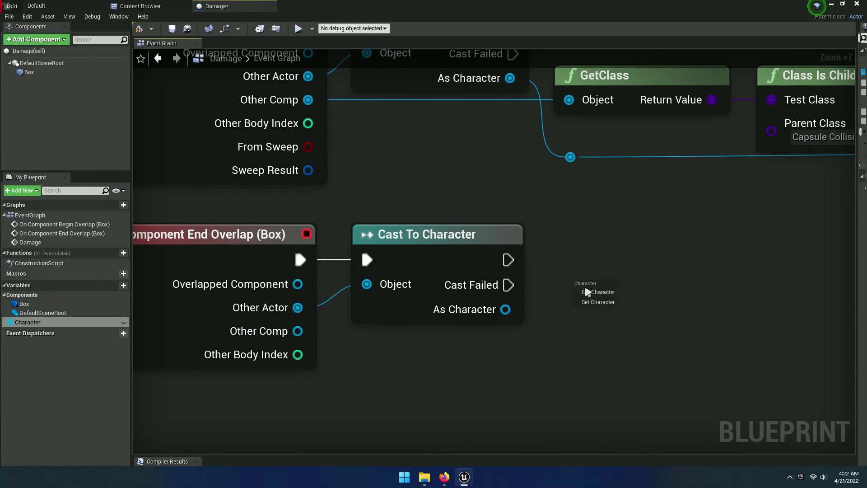
{"action": "left_click", "coordinate": [592, 291]}
{"action": "left_click_drag", "start_coordinate": [669, 296], "coordinate": [731, 281]}
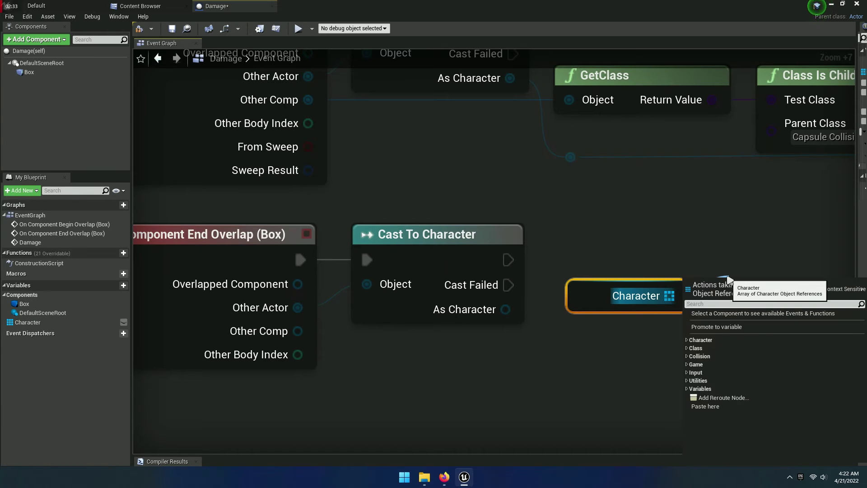
{"action": "type", "text": "remove"}
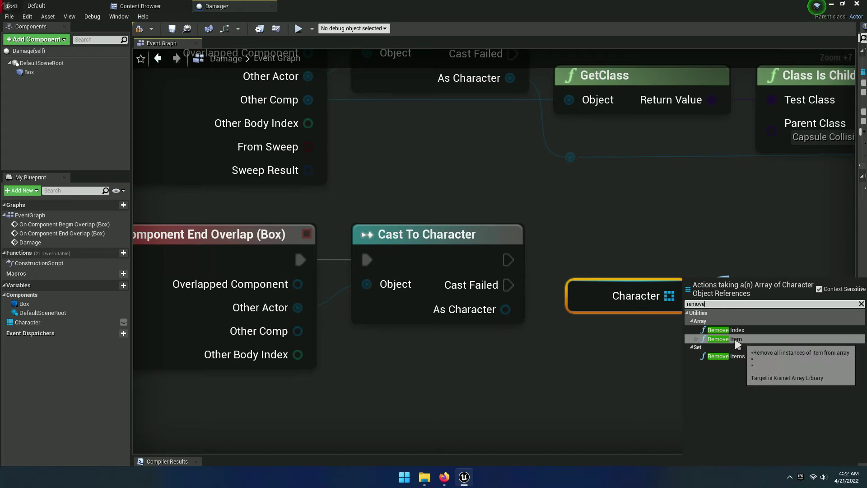
{"action": "left_click", "coordinate": [749, 338]}
{"action": "right_click_drag", "start_coordinate": [748, 339], "coordinate": [634, 332]}
{"action": "left_click_drag", "start_coordinate": [634, 332], "coordinate": [605, 303]}
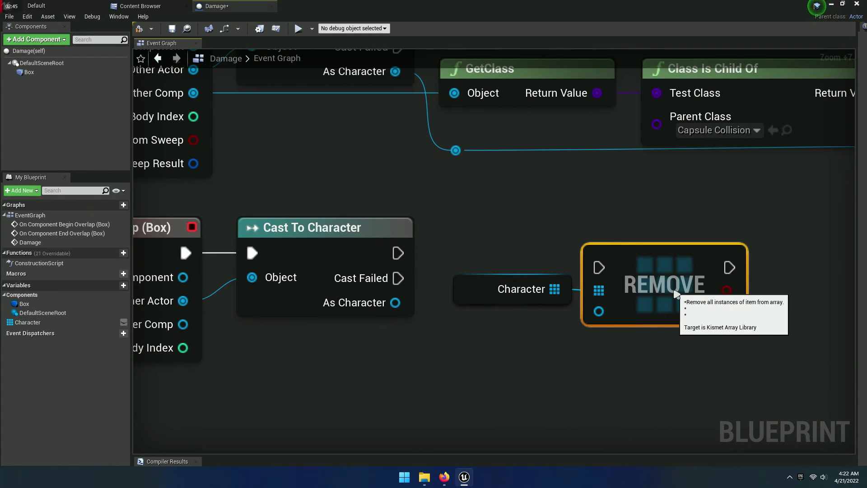
{"action": "right_click_drag", "start_coordinate": [669, 351], "coordinate": [549, 301]}
{"action": "right_click", "coordinate": [618, 246]}
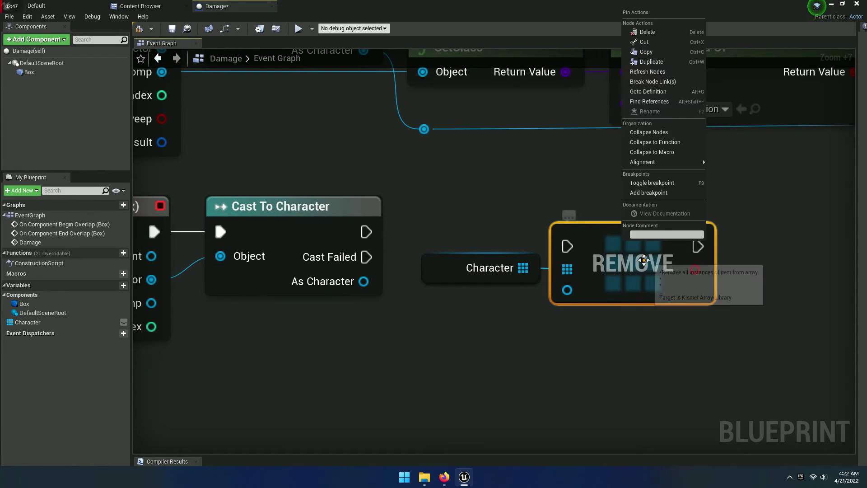
{"action": "left_click", "coordinate": [635, 32]}
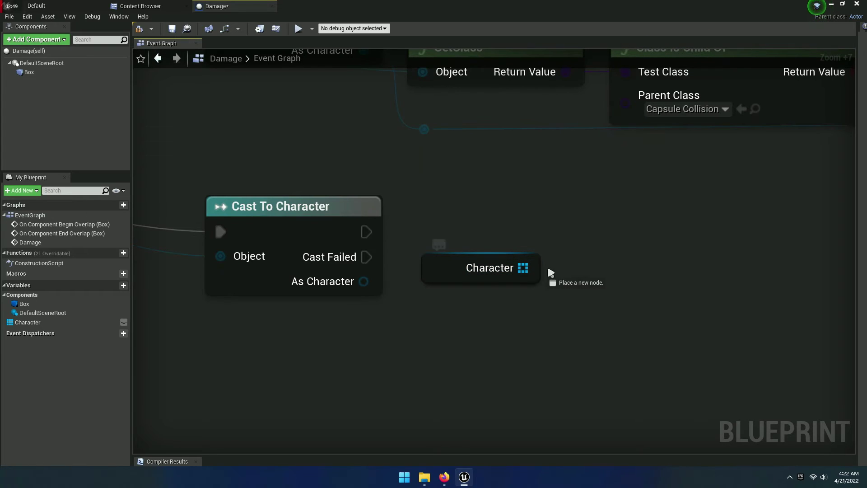
Add Remove Item fed by As Character and wire the Character array into it.
{"action": "left_click_drag", "start_coordinate": [528, 268], "coordinate": [578, 270]}
{"action": "type", "text": "remov"}
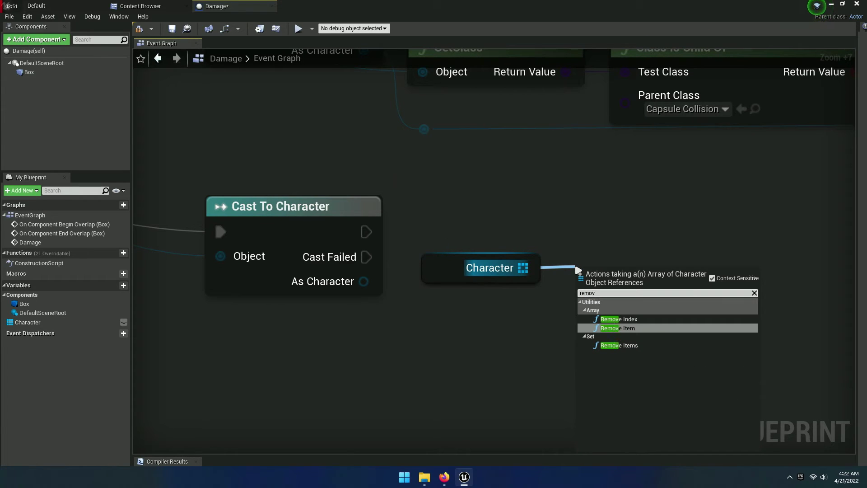
{"action": "key", "text": "Escape"}
{"action": "right_click_drag", "start_coordinate": [386, 321], "coordinate": [468, 317]}
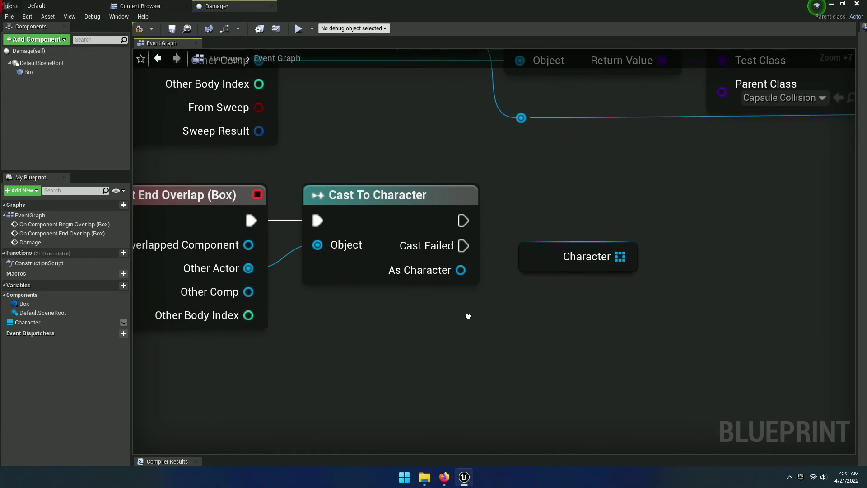
{"action": "left_click_drag", "start_coordinate": [426, 278], "coordinate": [663, 282]}
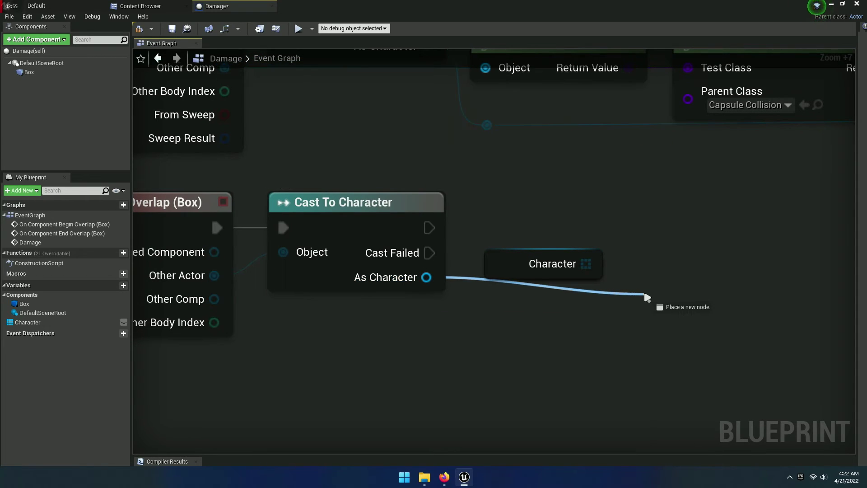
{"action": "type", "text": "remov"}
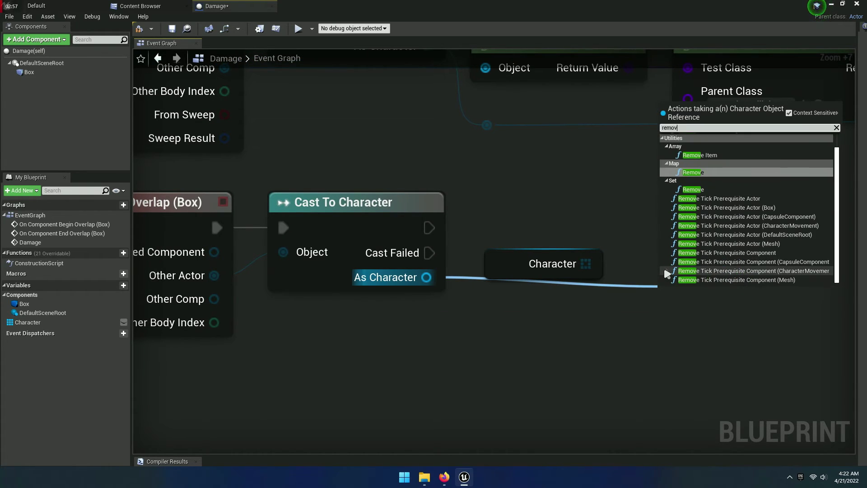
{"action": "type", "text": "e item"}
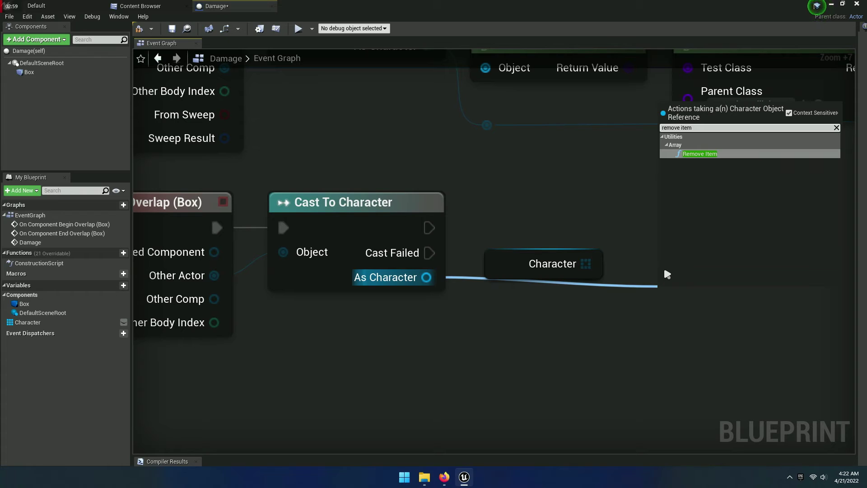
{"action": "left_click", "coordinate": [700, 153]}
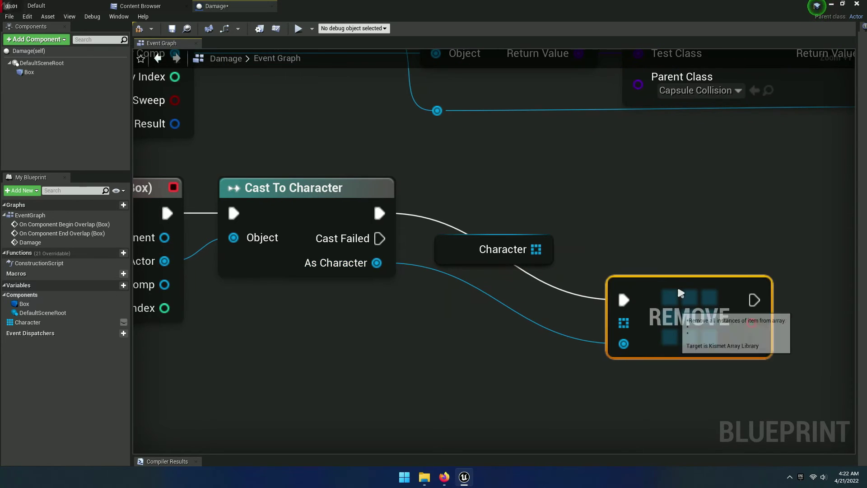
{"action": "left_click_drag", "start_coordinate": [681, 294], "coordinate": [681, 207]}
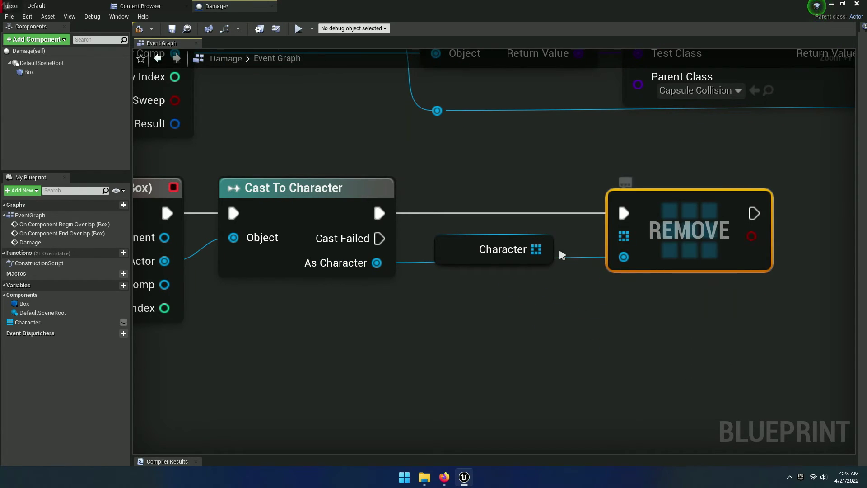
{"action": "left_click_drag", "start_coordinate": [536, 249], "coordinate": [624, 236]}
{"action": "right_click_drag", "start_coordinate": [523, 296], "coordinate": [526, 297]}
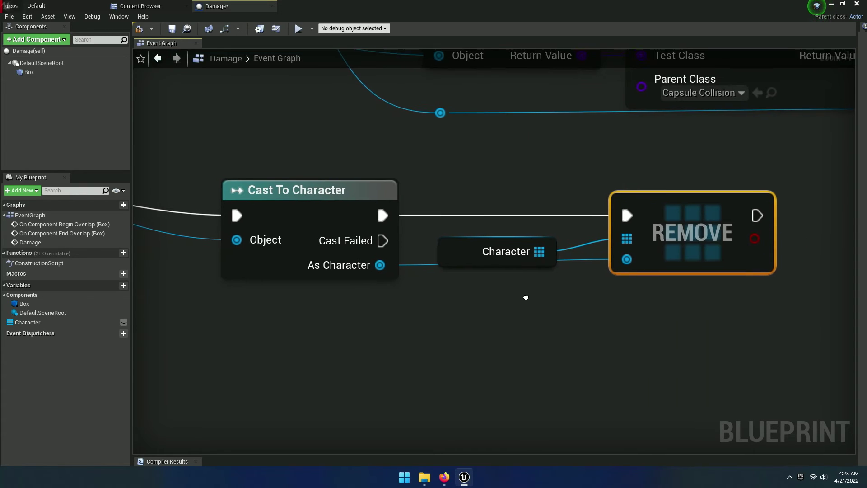
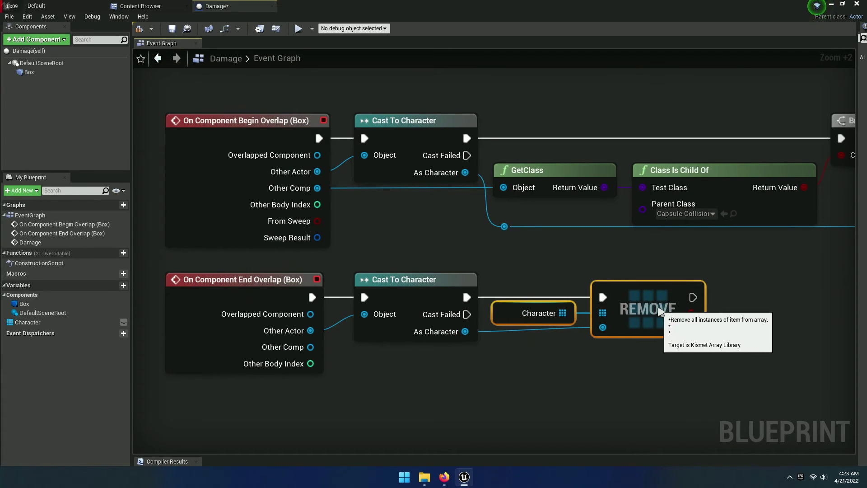
Undo the last wire straightening on the End Overlap node chain.
{"action": "scroll", "coordinate": [641, 361], "scroll_direction": "down", "scroll_amount": 3}
{"action": "left_click_drag", "start_coordinate": [658, 379], "coordinate": [370, 315]}
{"action": "left_click", "coordinate": [459, 365]}
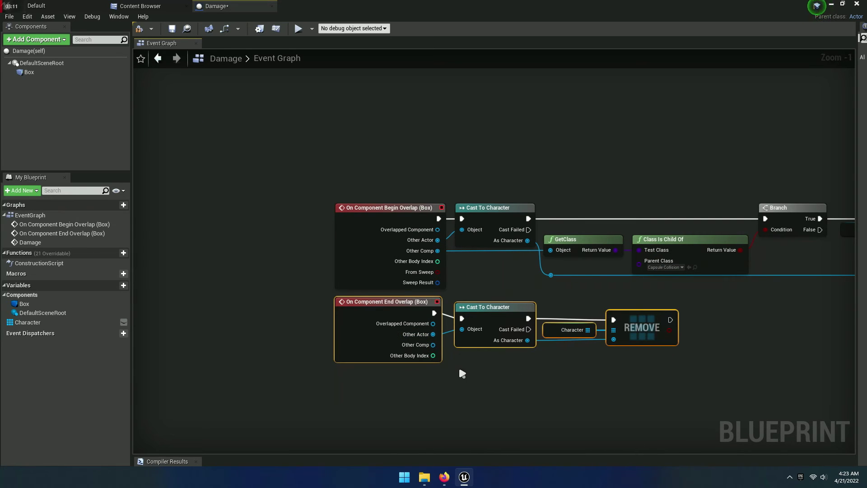
{"action": "key", "text": "ctrl+z"}
{"action": "scroll", "coordinate": [508, 389], "scroll_direction": "up", "scroll_amount": 4}
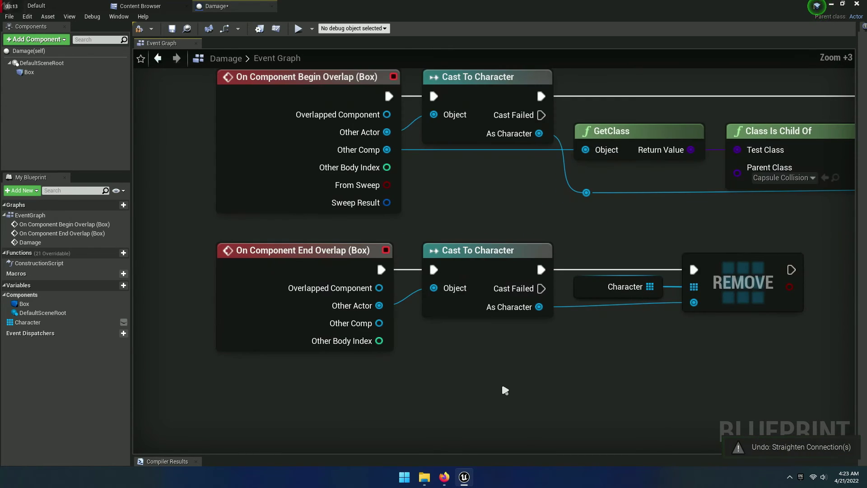
{"action": "scroll", "coordinate": [501, 384], "scroll_direction": "up", "scroll_amount": 3}
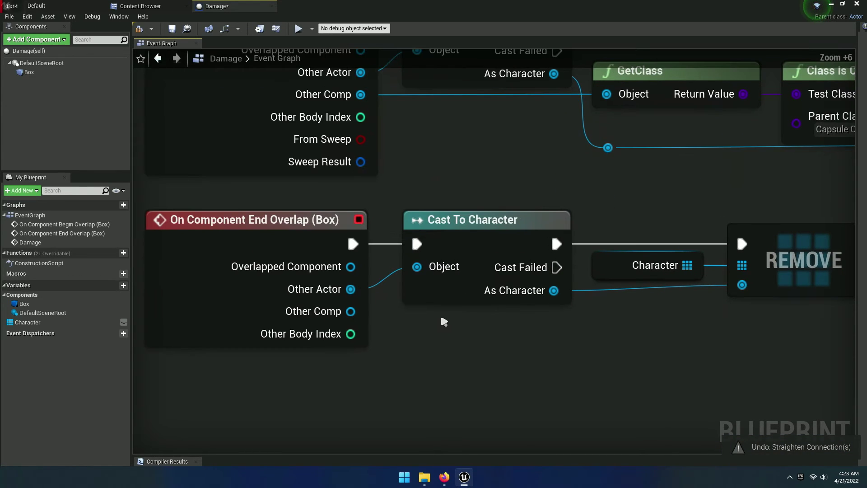
Add two aligned reroute points on the As Character wire, then compile and save.
{"action": "double_click", "coordinate": [664, 289]}
{"action": "mouse_move", "coordinate": [680, 305]}
{"action": "left_mouse_down"}
{"action": "mouse_move", "coordinate": [655, 316]}
{"action": "mouse_move", "coordinate": [721, 302]}
{"action": "mouse_move", "coordinate": [601, 303]}
{"action": "left_mouse_up"}
{"action": "double_click", "coordinate": [670, 291]}
{"action": "left_click_drag", "start_coordinate": [671, 294], "coordinate": [712, 308]}
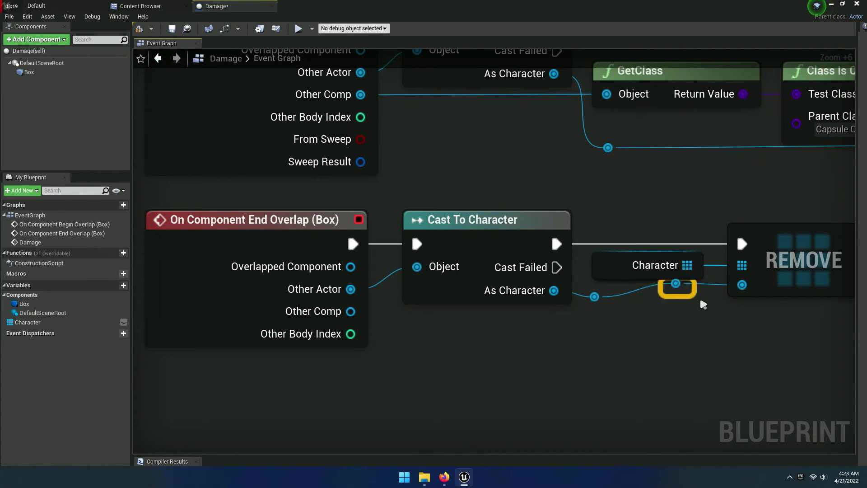
{"action": "left_click", "coordinate": [733, 336]}
{"action": "right_click_drag", "start_coordinate": [733, 335], "coordinate": [629, 334]}
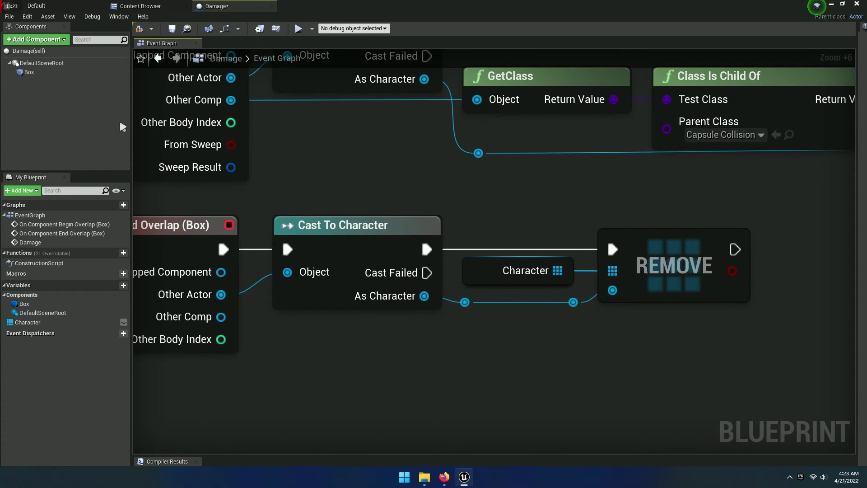
{"action": "left_click", "coordinate": [172, 30]}
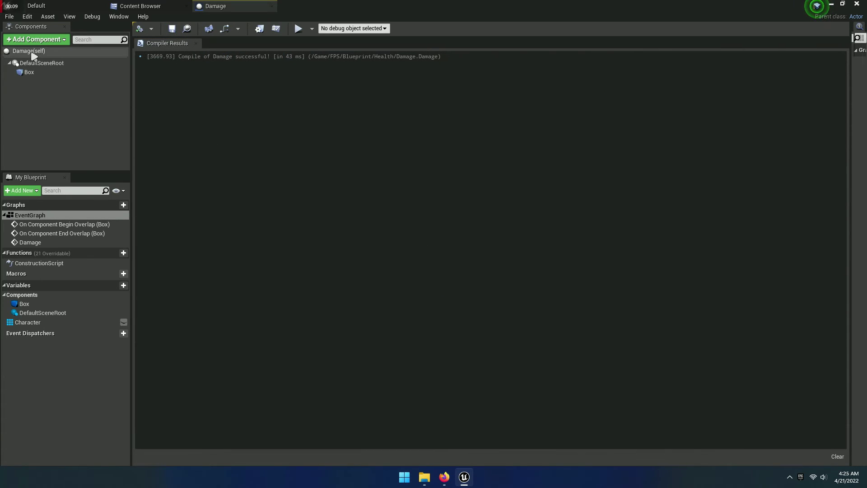
In the Viewport, set the Box component's Location Z to 20 and Scale X and Y to 1.55.
{"action": "left_click", "coordinate": [37, 53]}
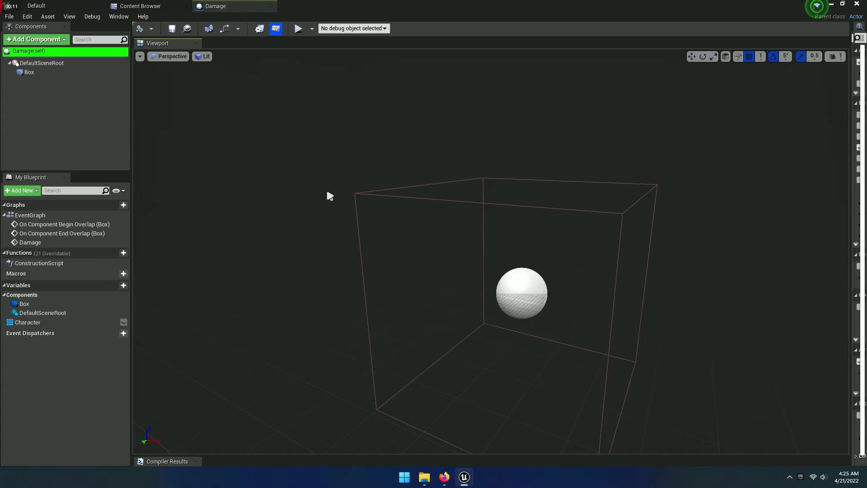
{"action": "right_click_drag", "start_coordinate": [348, 196], "coordinate": [361, 190]}
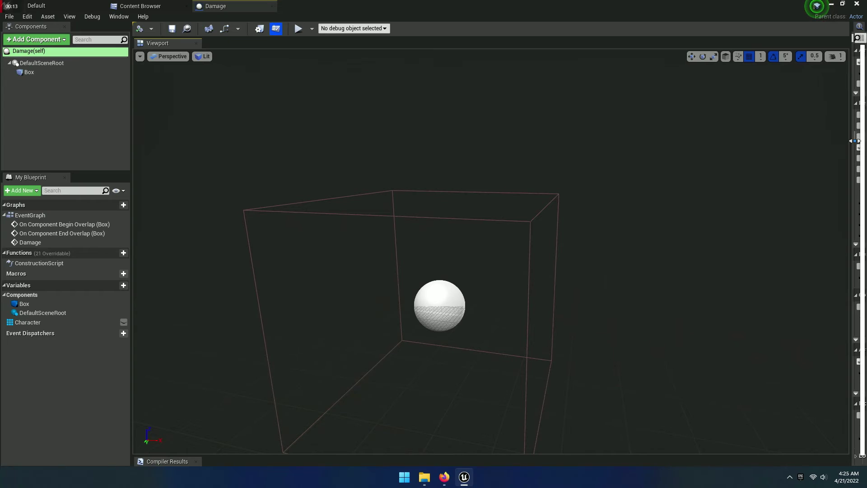
{"action": "left_click", "coordinate": [855, 143]}
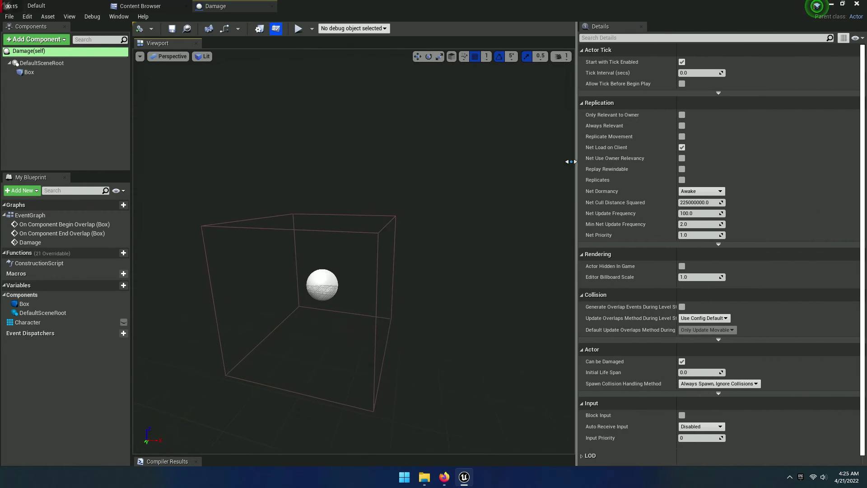
{"action": "left_click", "coordinate": [29, 72]}
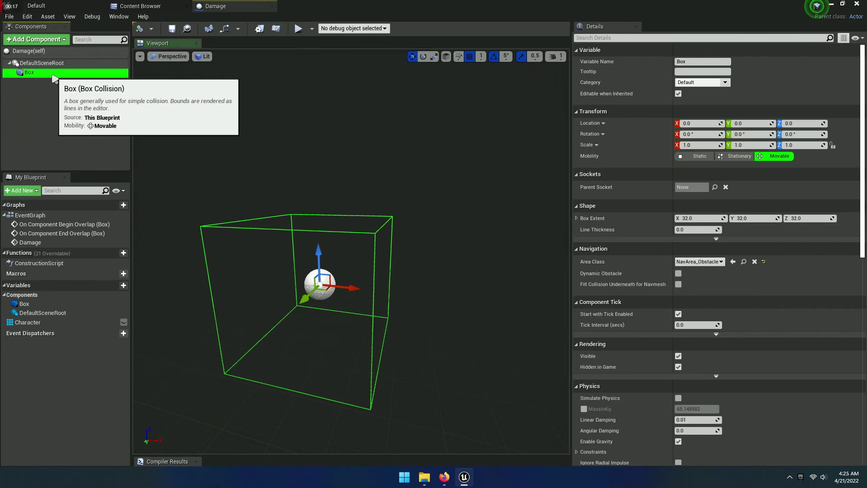
{"action": "left_click", "coordinate": [797, 123]}
{"action": "type", "text": "20"}
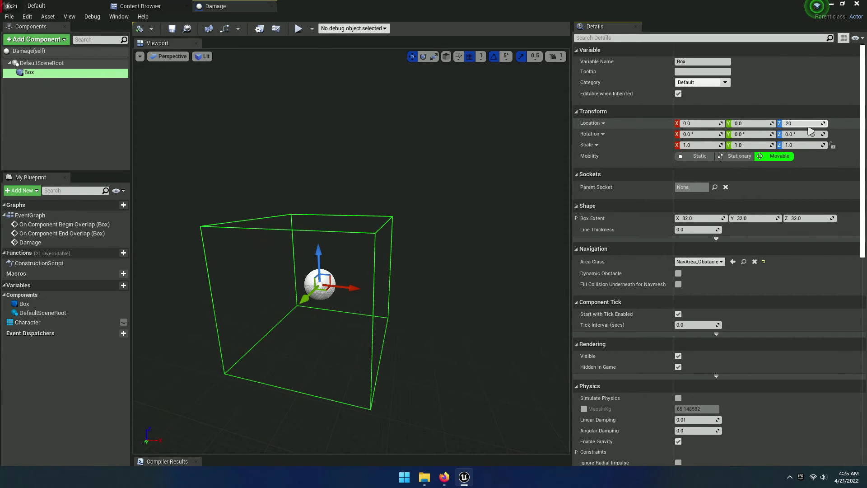
{"action": "key", "text": "Return"}
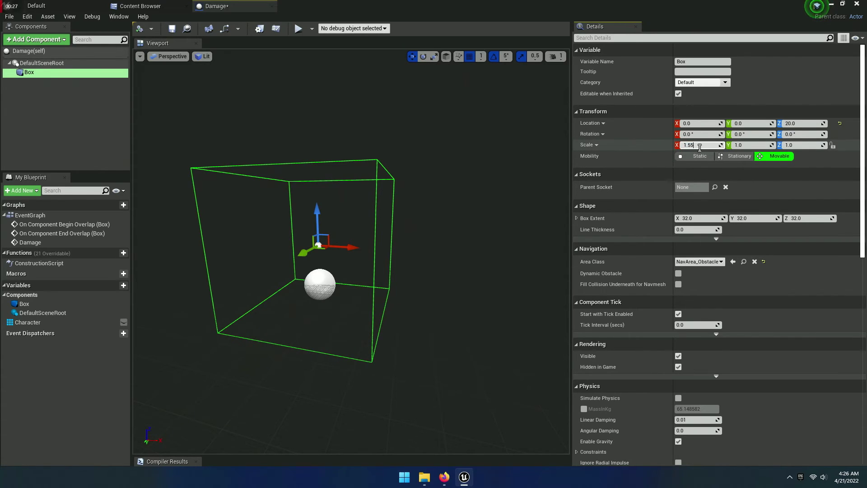
{"action": "key", "text": "Tab"}
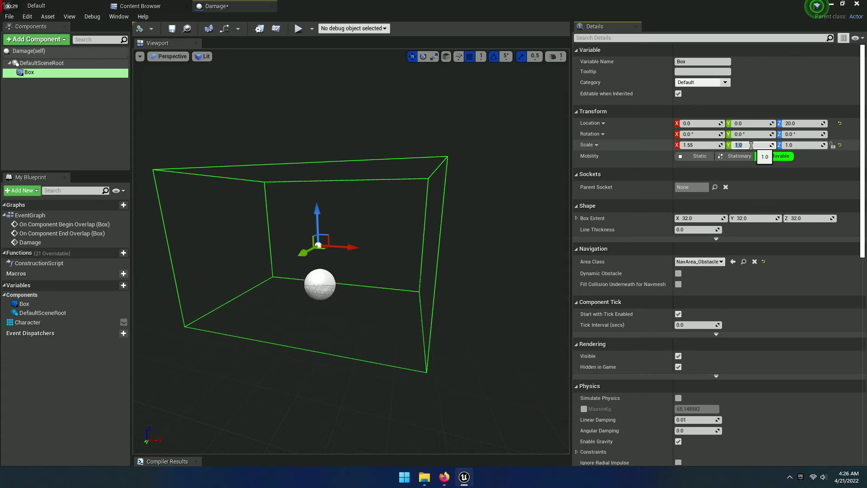
{"action": "type", "text": "1.55"}
{"action": "key", "text": "Tab"}
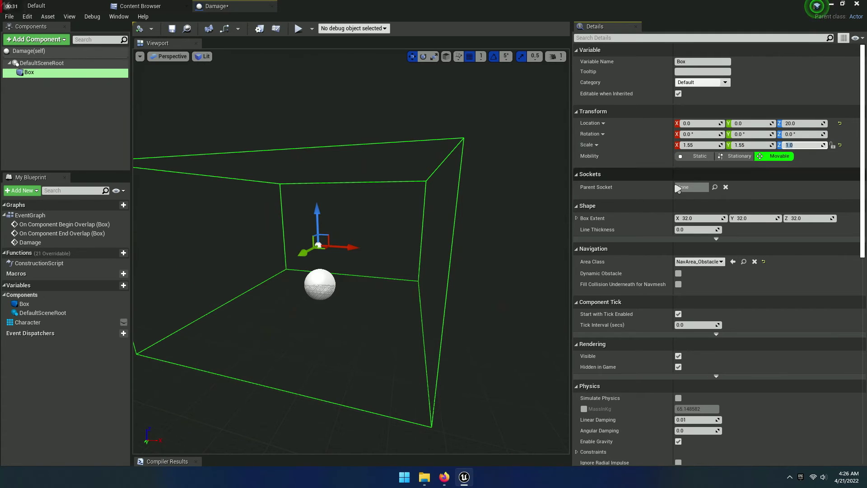
{"action": "right_click_drag", "start_coordinate": [444, 222], "coordinate": [445, 222]}
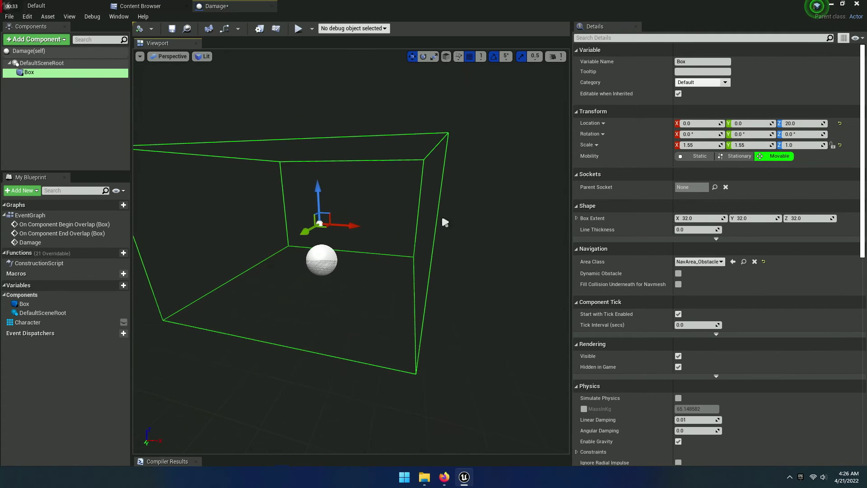
{"action": "left_click", "coordinate": [58, 101]}
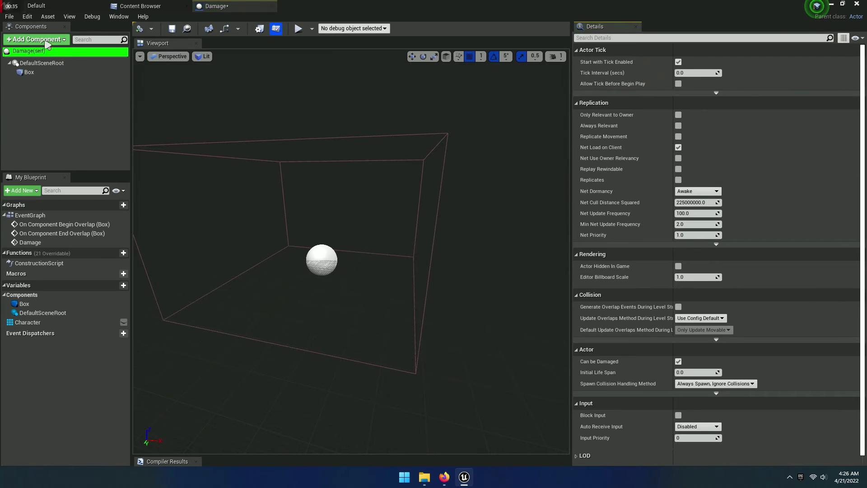
Add a Static Mesh component to the blueprint and name it Mesh.
{"action": "left_click", "coordinate": [47, 41]}
{"action": "type", "text": "static mesh"}
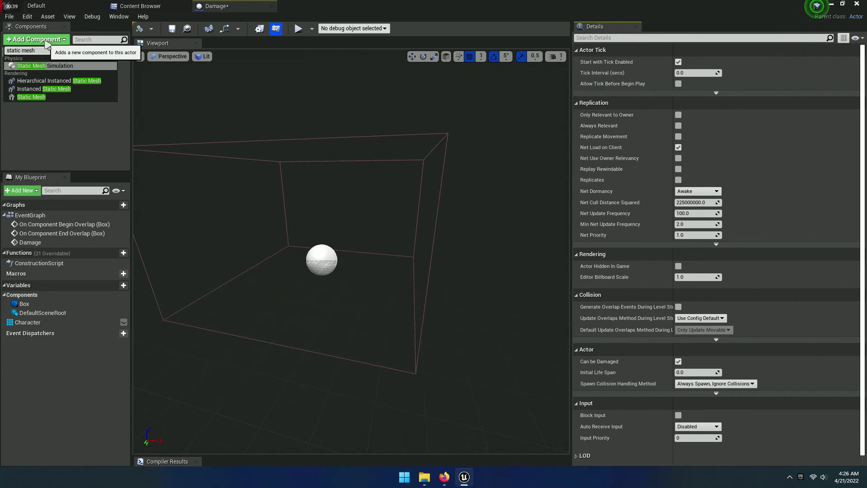
{"action": "left_click", "coordinate": [31, 97]}
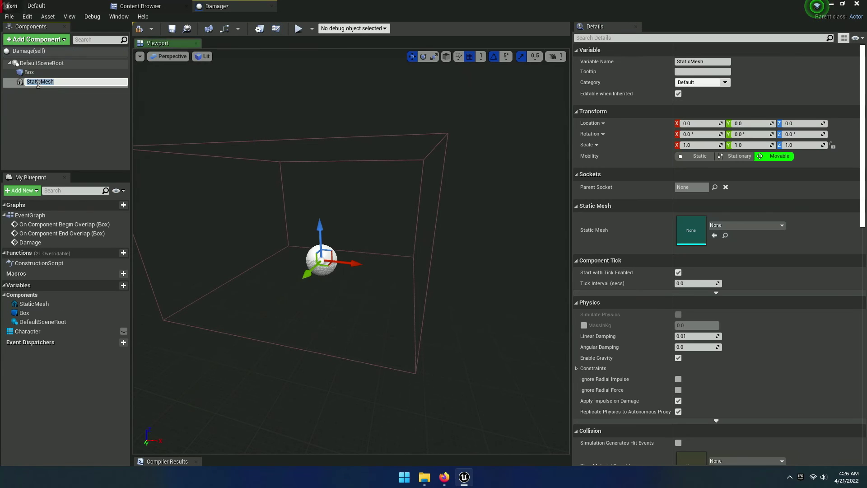
{"action": "type", "text": "Mesh"}
{"action": "key", "text": "Return"}
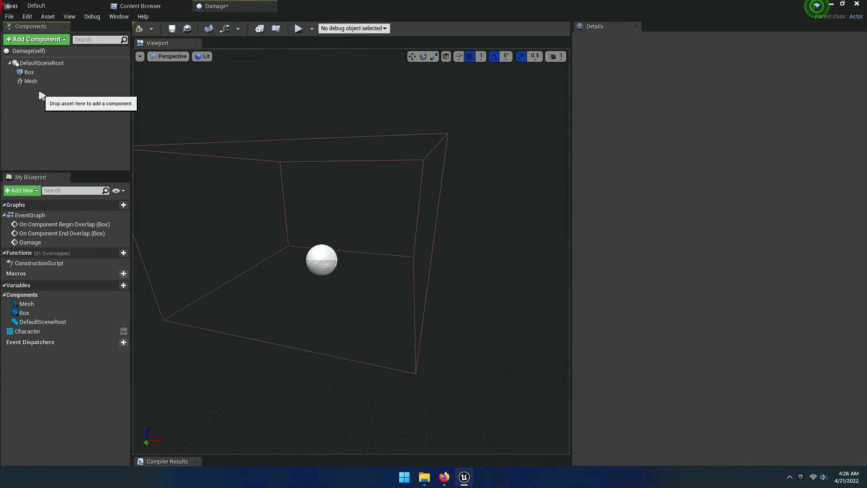
Assign Shape_Cube as the Mesh component's static mesh.
{"action": "left_click", "coordinate": [37, 84]}
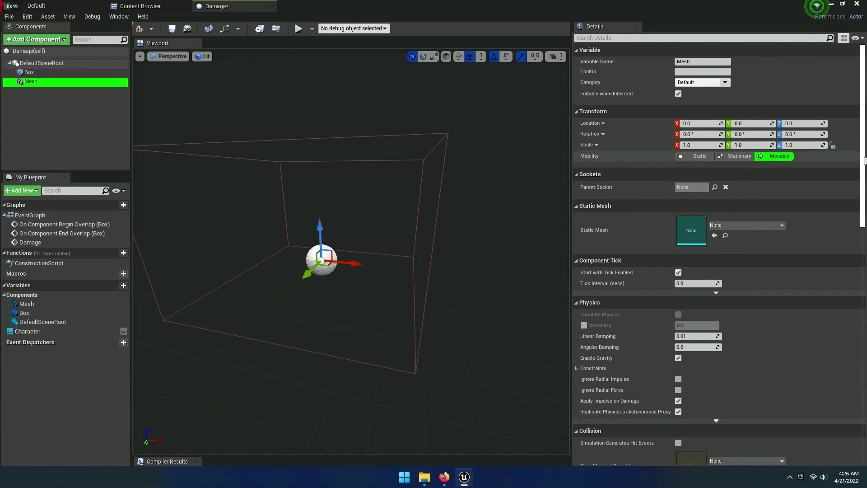
{"action": "scroll", "coordinate": [863, 147], "scroll_direction": "down", "scroll_amount": 1}
{"action": "scroll", "coordinate": [863, 147], "scroll_direction": "up", "scroll_amount": 1}
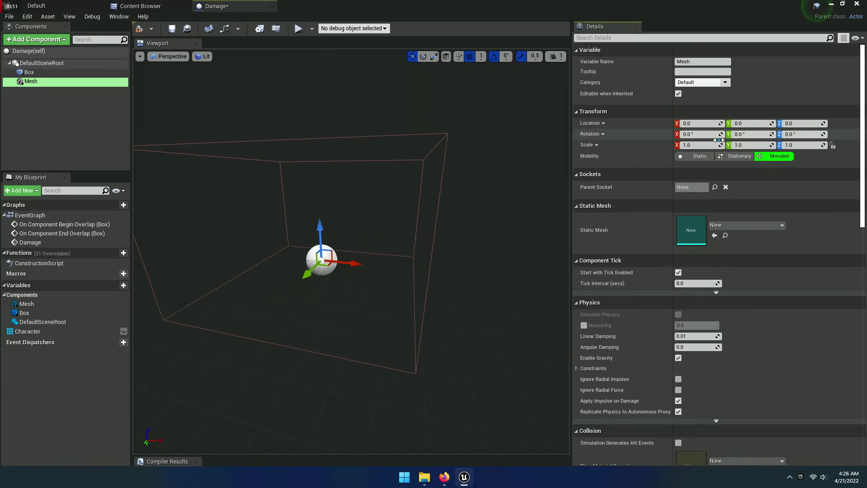
{"action": "left_click", "coordinate": [90, 84]}
{"action": "left_click", "coordinate": [744, 225]}
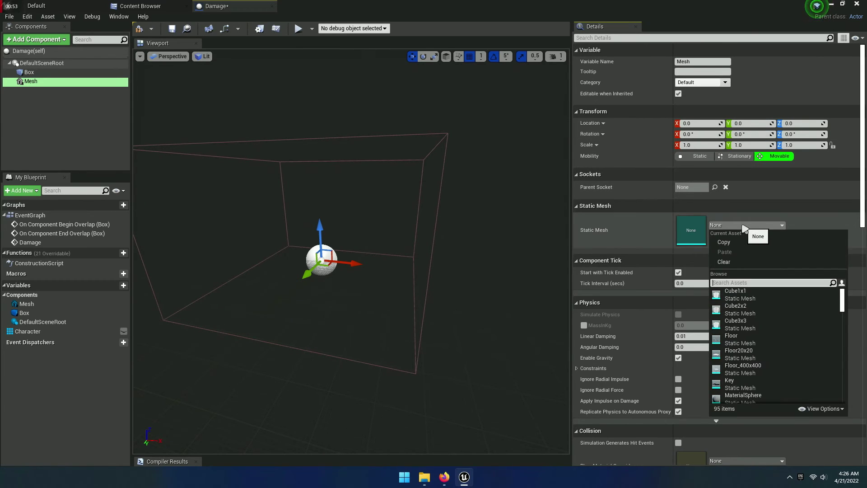
{"action": "type", "text": "shape cube"}
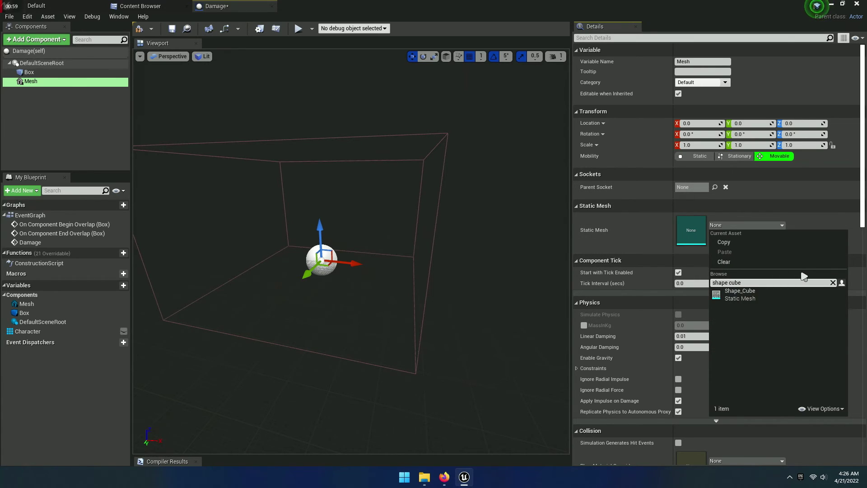
{"action": "left_click", "coordinate": [763, 294]}
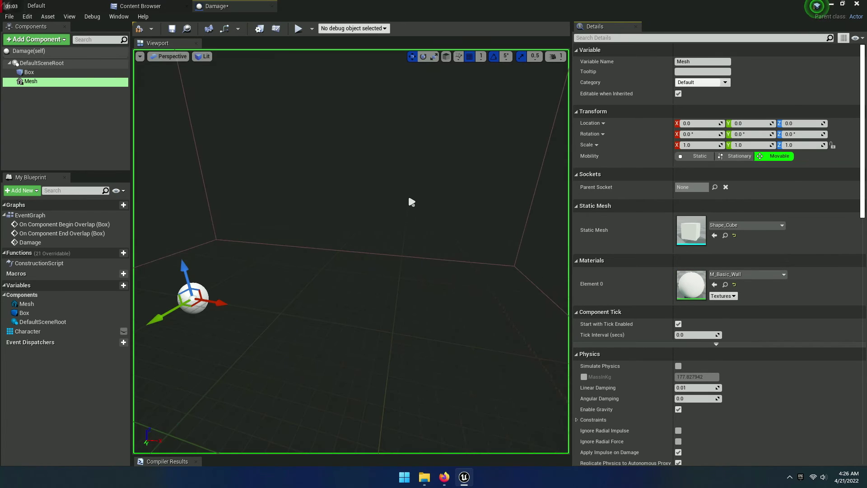
Set the Mesh's Z scale to 0.1 to form a flat slab, then save the blueprint.
{"action": "right_click_drag", "start_coordinate": [411, 202], "coordinate": [429, 181]}
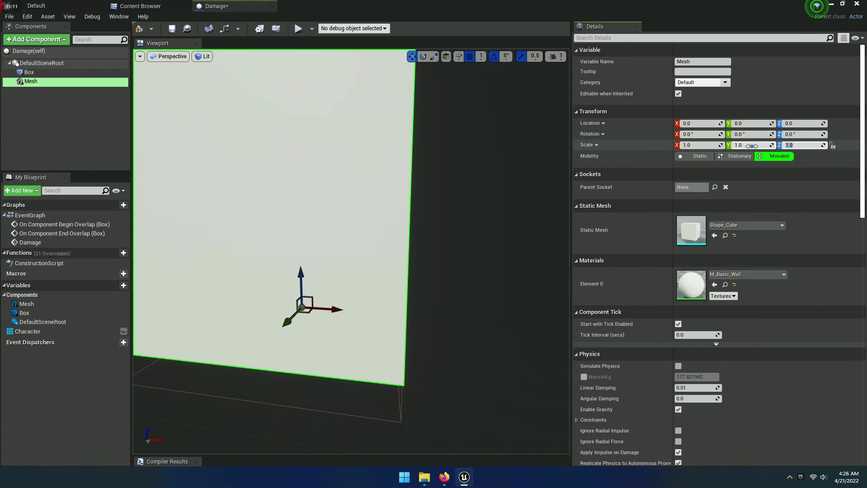
{"action": "type", "text": "0.1"}
{"action": "key", "text": "Return"}
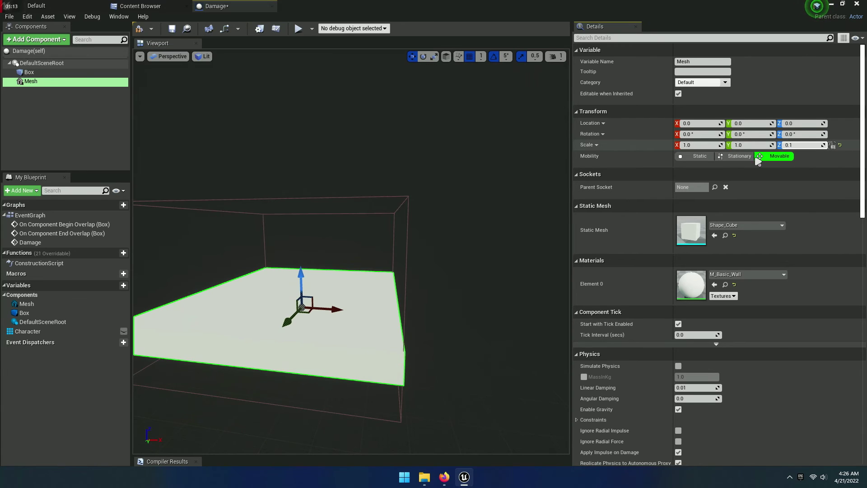
{"action": "right_click_drag", "start_coordinate": [352, 253], "coordinate": [352, 271]}
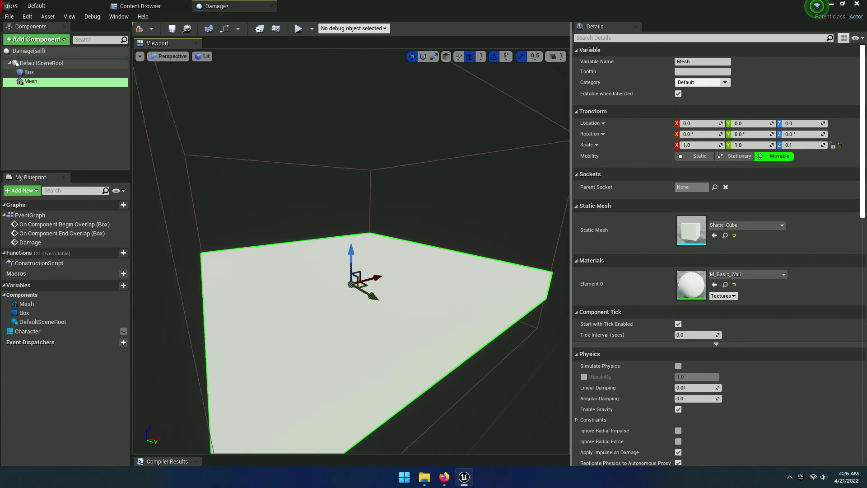
{"action": "right_click_drag", "start_coordinate": [352, 271], "coordinate": [325, 301]}
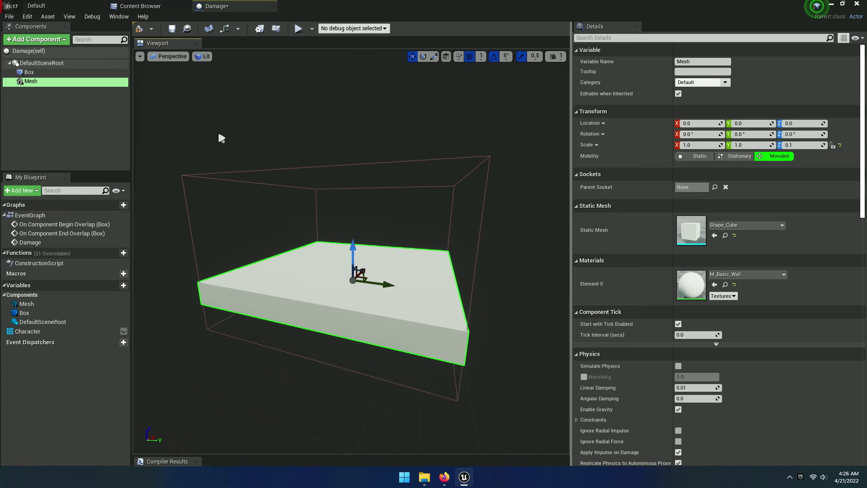
{"action": "left_click", "coordinate": [176, 32]}
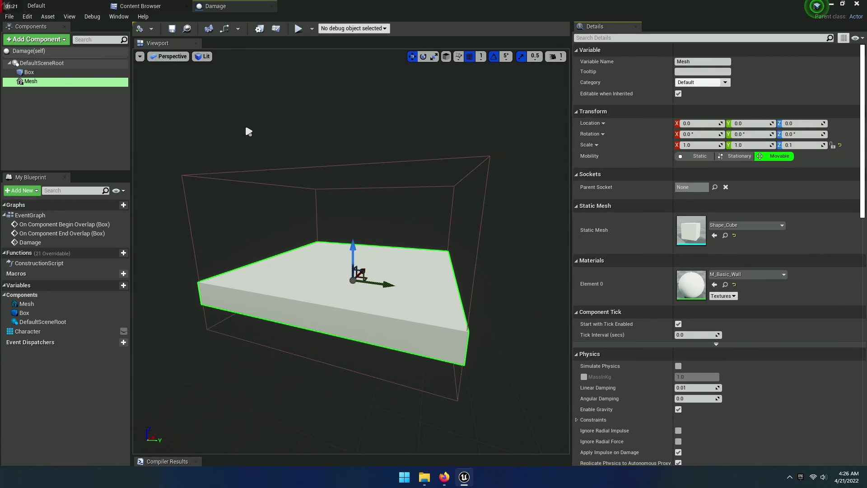
{"action": "right_click_drag", "start_coordinate": [248, 132], "coordinate": [245, 131]}
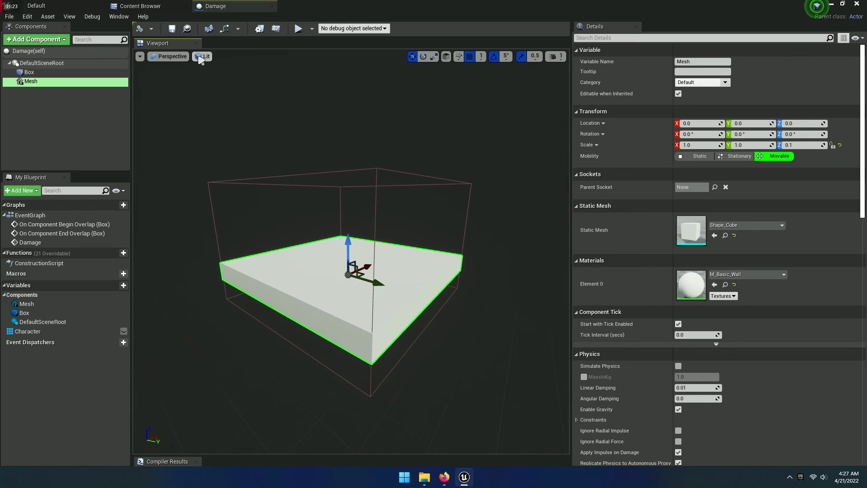
Close the blueprint editor, open the Health folder, and drag the Damage actor into the level.
{"action": "left_click", "coordinate": [271, 7]}
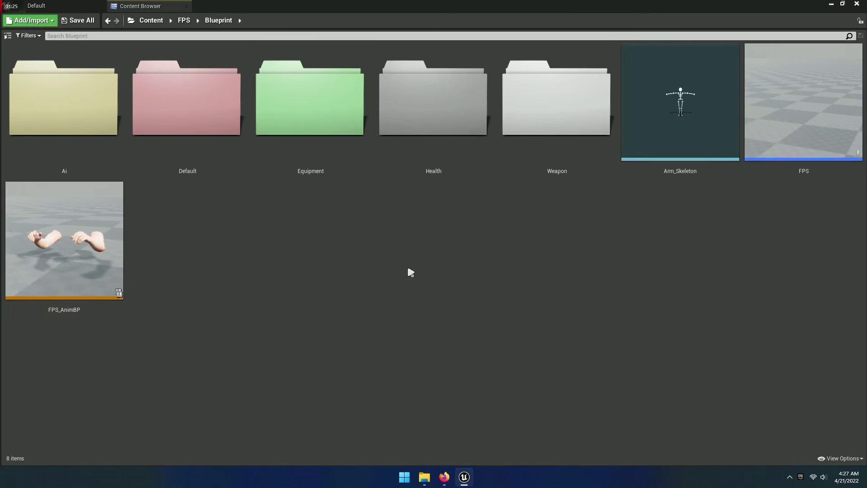
{"action": "left_click", "coordinate": [447, 168]}
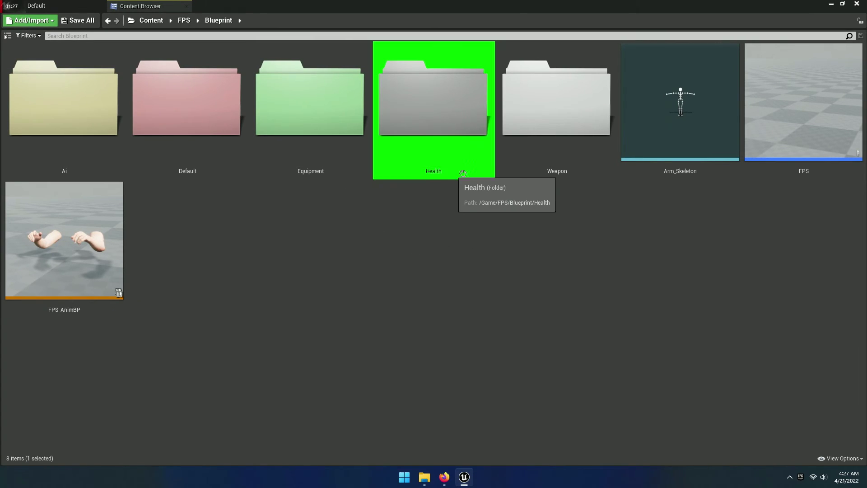
{"action": "double_click", "coordinate": [448, 167]}
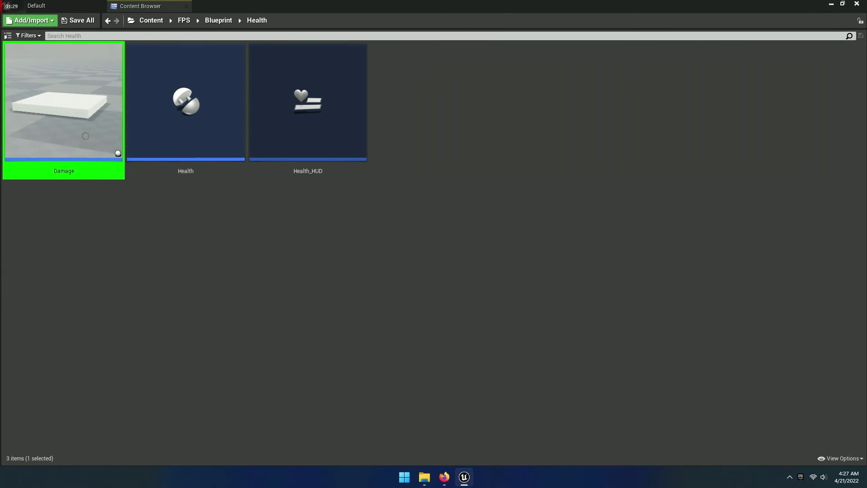
{"action": "mouse_move", "coordinate": [69, 176]}
{"action": "left_mouse_down"}
{"action": "mouse_move", "coordinate": [66, 4]}
{"action": "mouse_move", "coordinate": [369, 355]}
{"action": "left_mouse_up"}
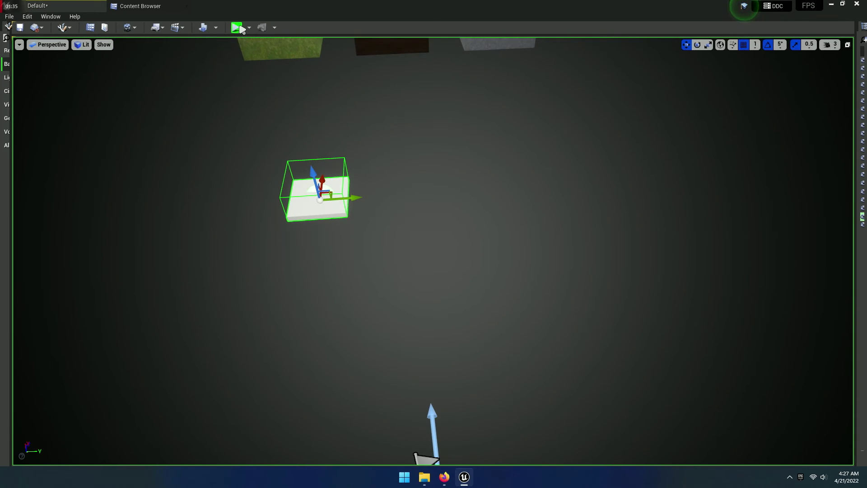
Play the level and walk the character onto the white slab to drain health.
{"action": "left_click", "coordinate": [235, 27]}
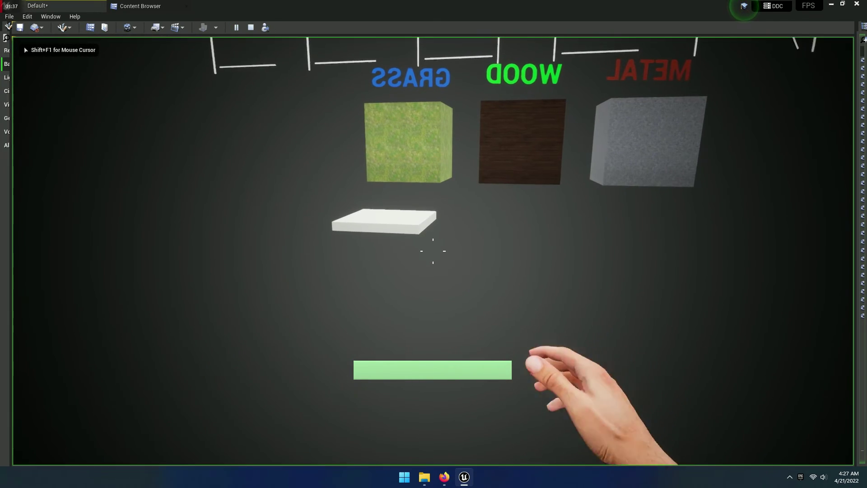
{"action": "key", "text": "w"}
{"action": "key", "text": "s"}
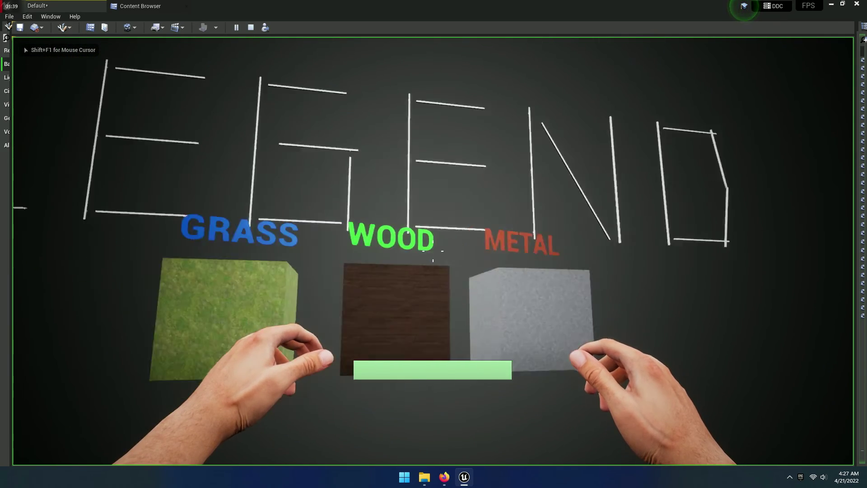
{"action": "key", "text": "w"}
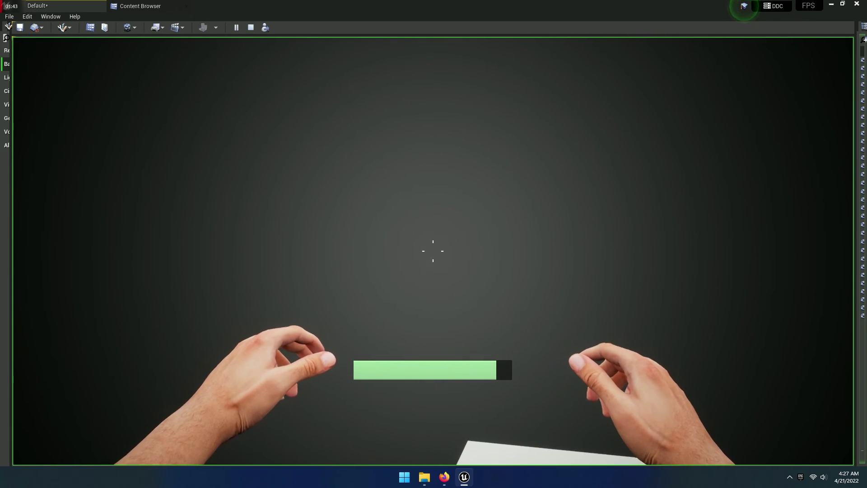
{"action": "key", "text": "space"}
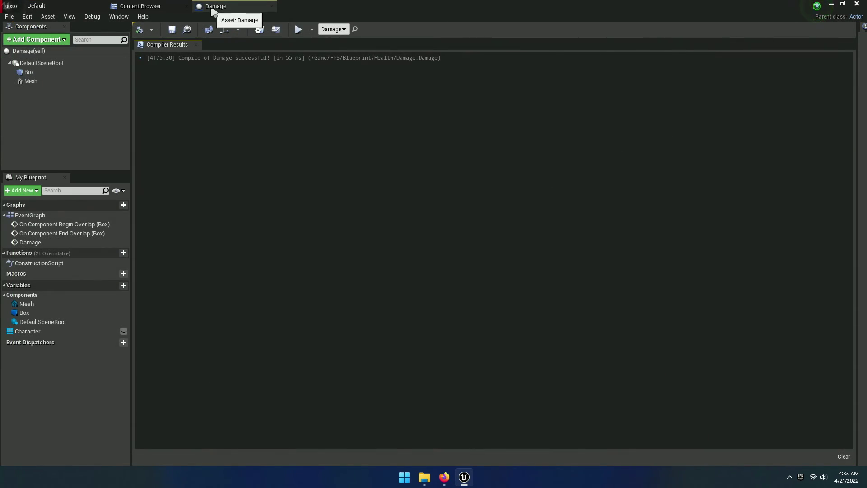
Scale the Box trigger to 2.0 on X and Y.
{"action": "left_click", "coordinate": [41, 51]}
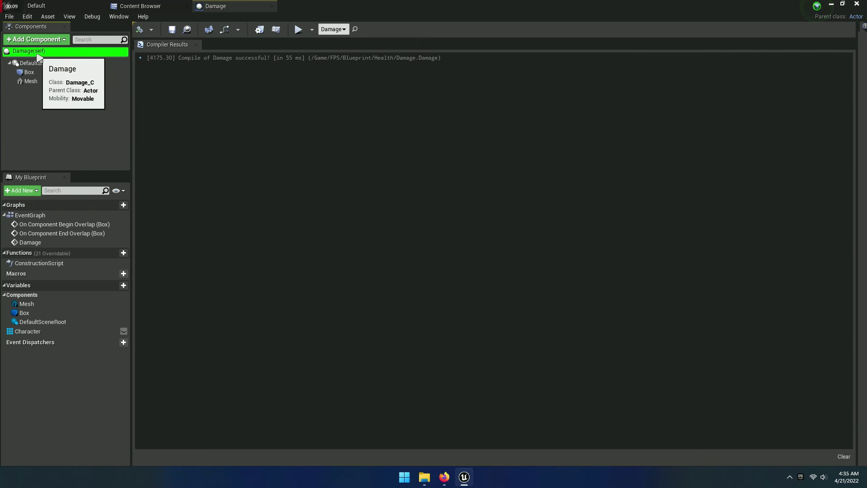
{"action": "left_click", "coordinate": [45, 72]}
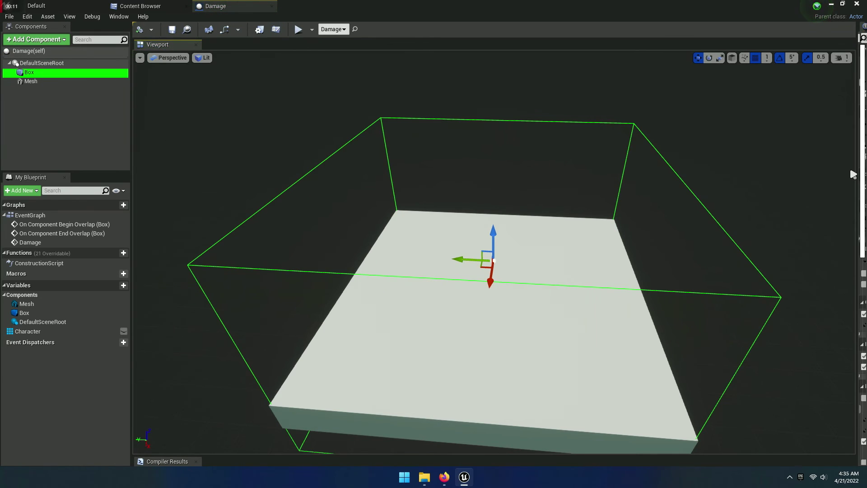
{"action": "left_click", "coordinate": [858, 173]}
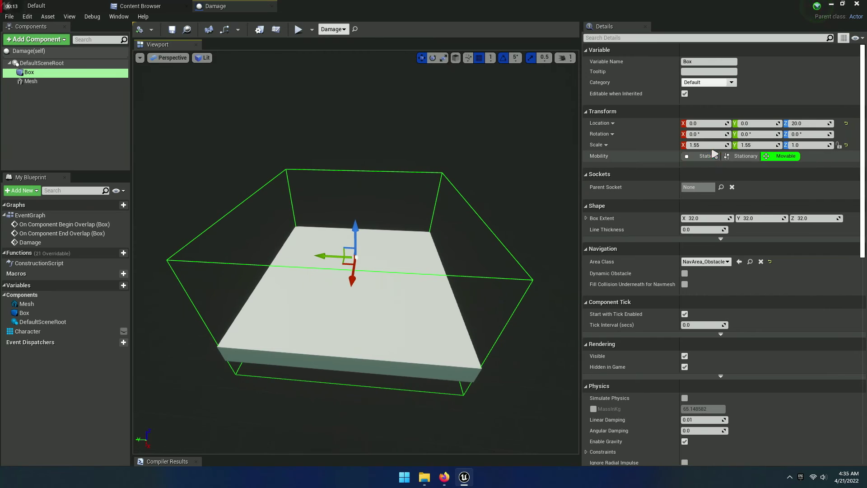
{"action": "left_click", "coordinate": [709, 145]}
{"action": "type", "text": "2"}
{"action": "key", "text": "Tab"}
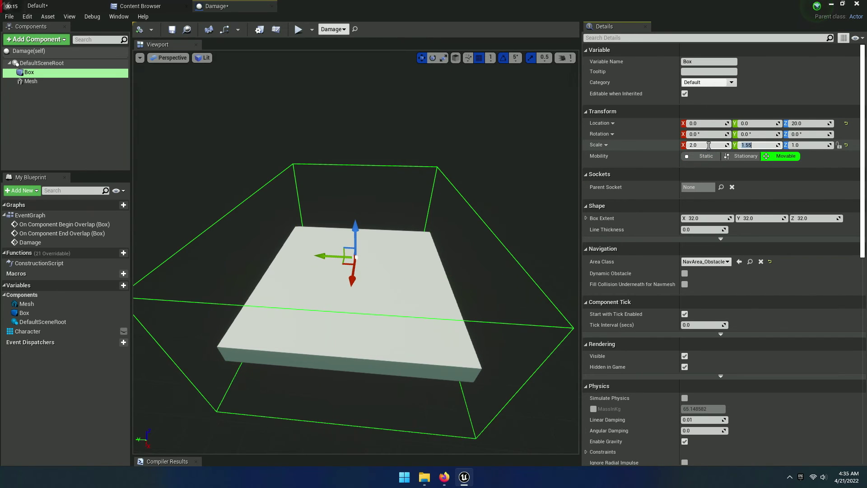
{"action": "key", "text": "Tab"}
{"action": "scroll", "coordinate": [502, 169], "scroll_direction": "down", "scroll_amount": 2}
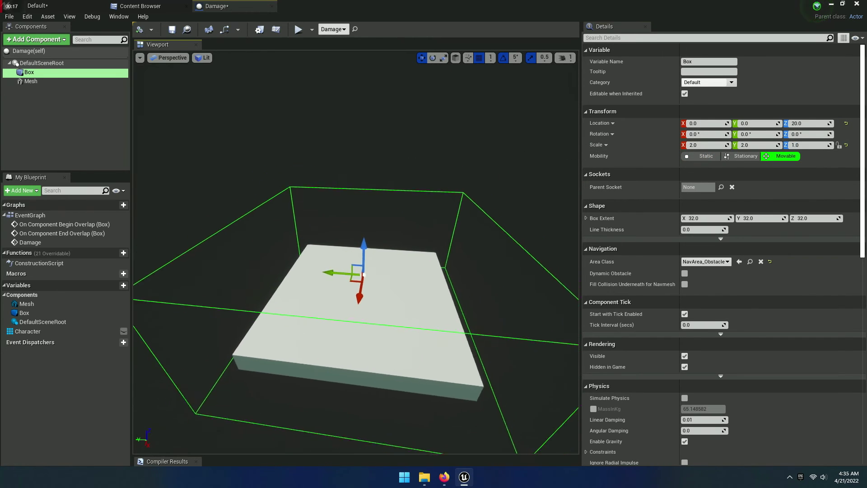
Scale the Mesh slab to 1.3 on X and Y, undoing an accidental upward move.
{"action": "left_click", "coordinate": [29, 82]}
{"action": "type", "text": "1.3"}
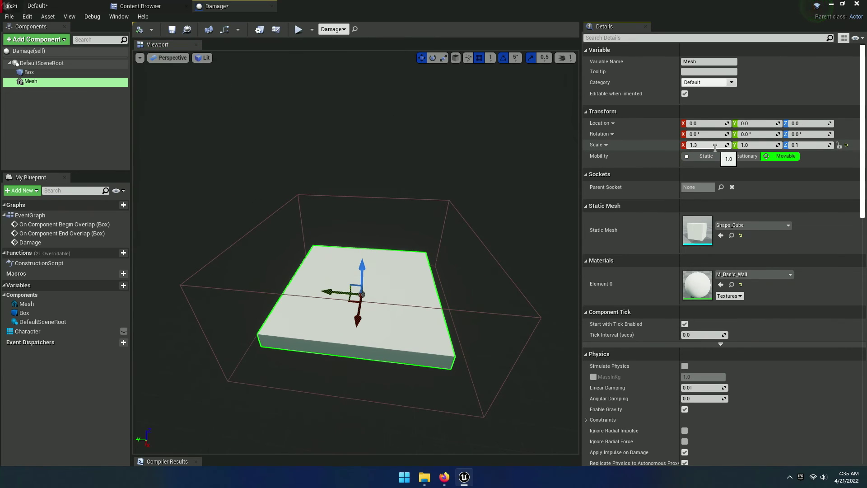
{"action": "key", "text": "Tab"}
{"action": "type", "text": "3"}
{"action": "key", "text": "Tab"}
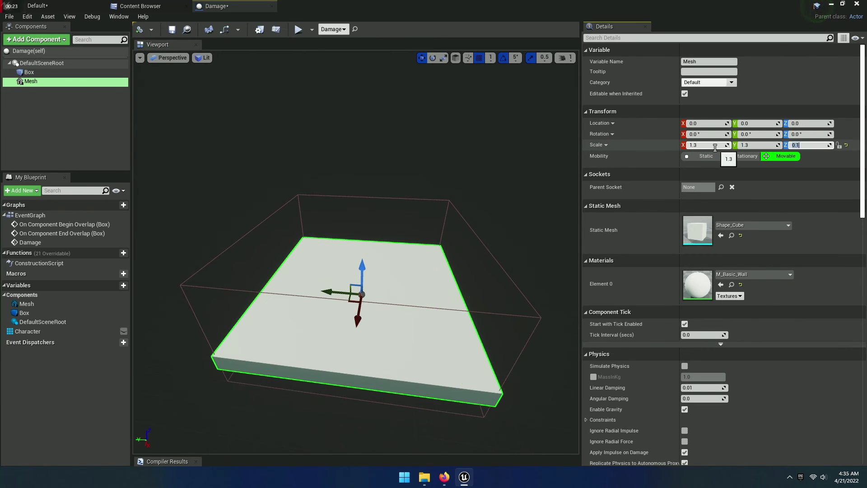
{"action": "left_click_drag", "start_coordinate": [416, 281], "coordinate": [433, 253]}
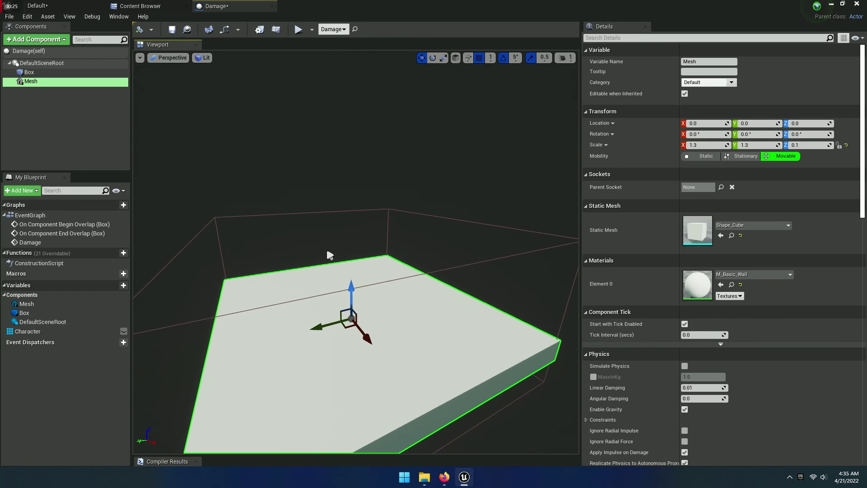
{"action": "mouse_move", "coordinate": [329, 252]}
{"action": "left_mouse_down"}
{"action": "mouse_move", "coordinate": [378, 289]}
{"action": "mouse_move", "coordinate": [380, 269]}
{"action": "left_mouse_up"}
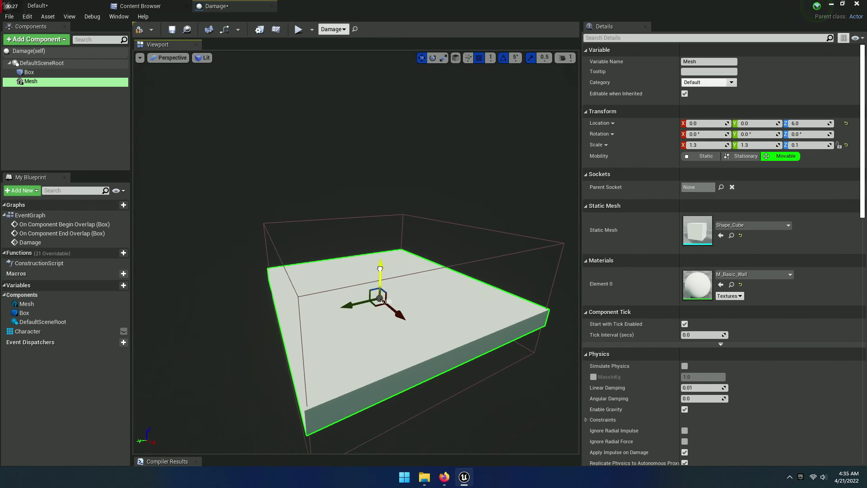
{"action": "key", "text": "ctrl+z"}
{"action": "left_click_drag", "start_coordinate": [456, 320], "coordinate": [416, 180]}
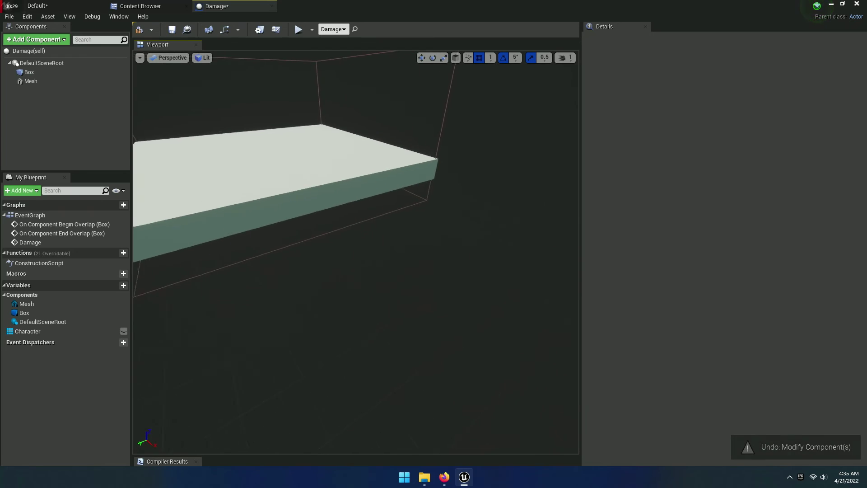
Halve the Box trigger's height with a Z scale of 0.5.
{"action": "double_click", "coordinate": [29, 71]}
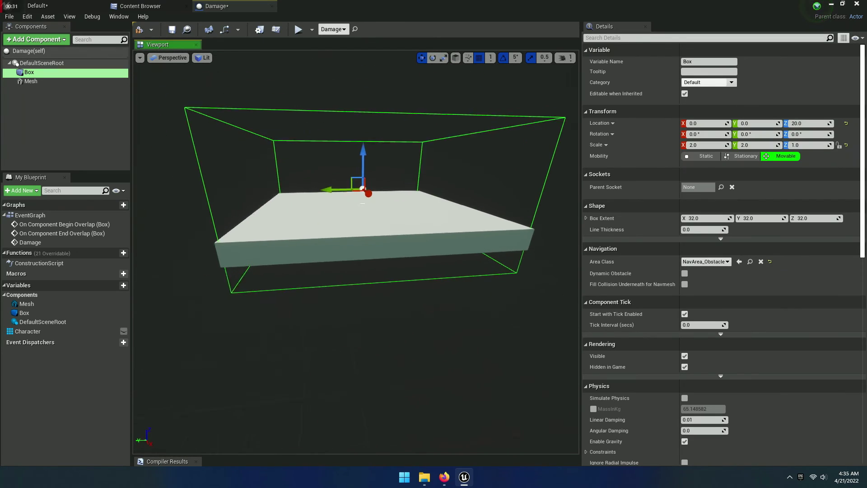
{"action": "left_click_drag", "start_coordinate": [808, 145], "coordinate": [781, 145]}
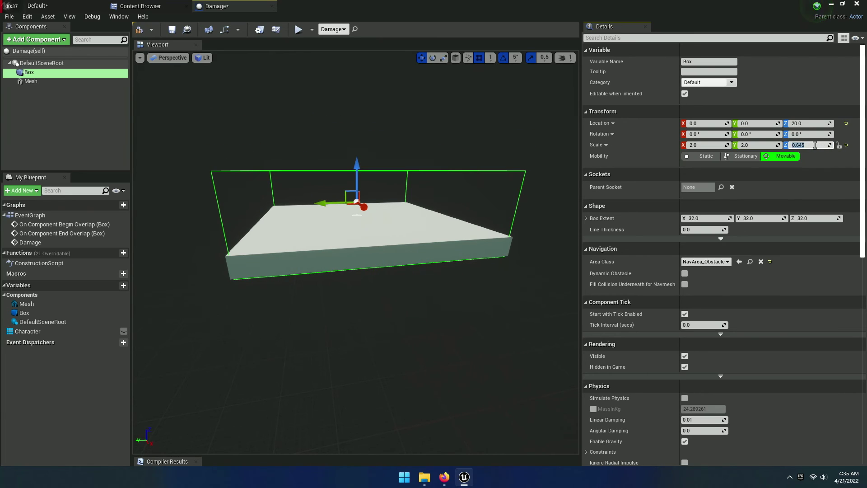
{"action": "key", "text": "Return"}
{"action": "left_click_drag", "start_coordinate": [414, 257], "coordinate": [373, 164]}
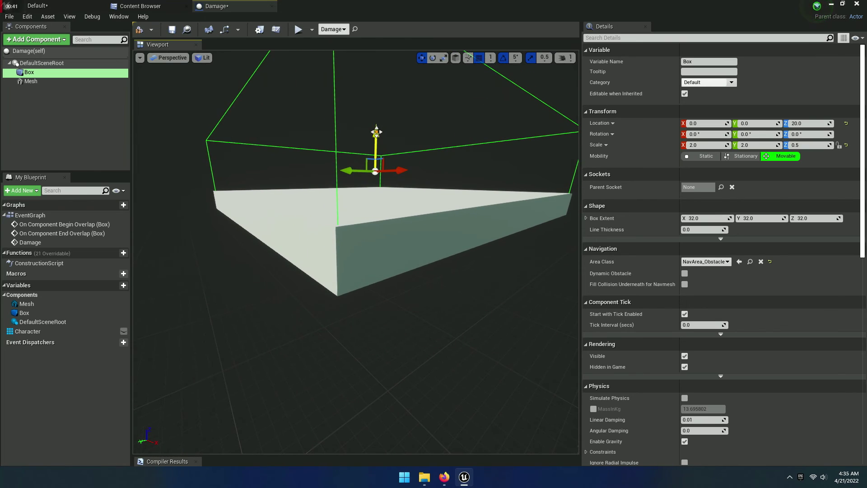
{"action": "left_click_drag", "start_coordinate": [376, 132], "coordinate": [375, 141]}
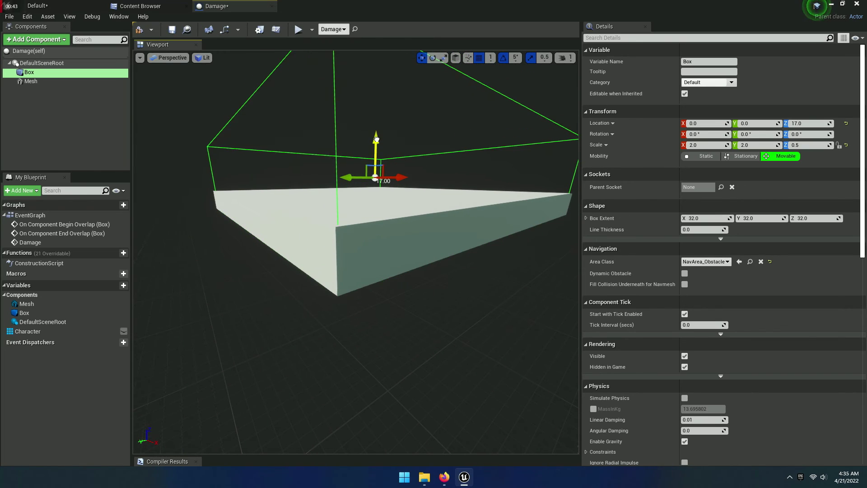
Set the Box's Location Z to 16 and compile the Damage blueprint.
{"action": "left_click", "coordinate": [807, 127]}
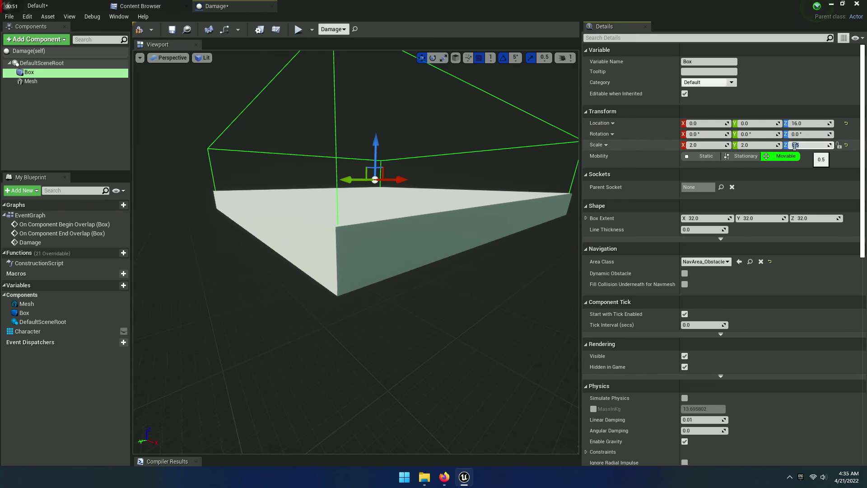
{"action": "left_click", "coordinate": [172, 29]}
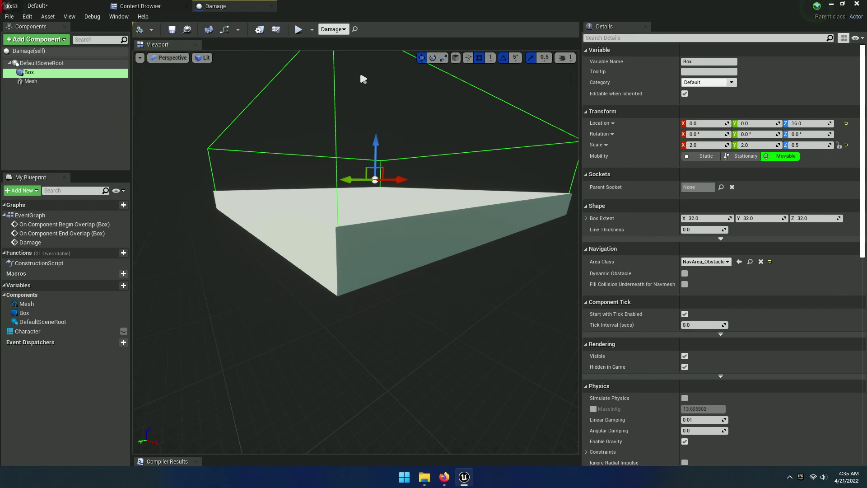
{"action": "left_click_drag", "start_coordinate": [581, 180], "coordinate": [856, 180]}
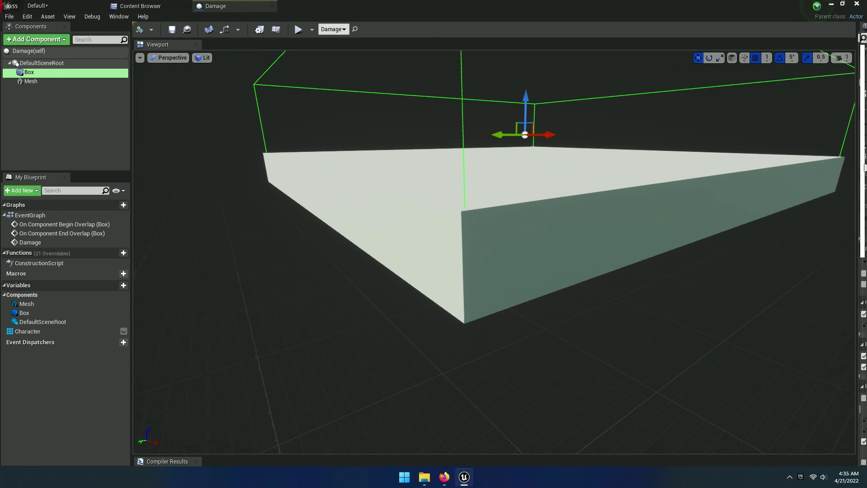
{"action": "left_click", "coordinate": [196, 45]}
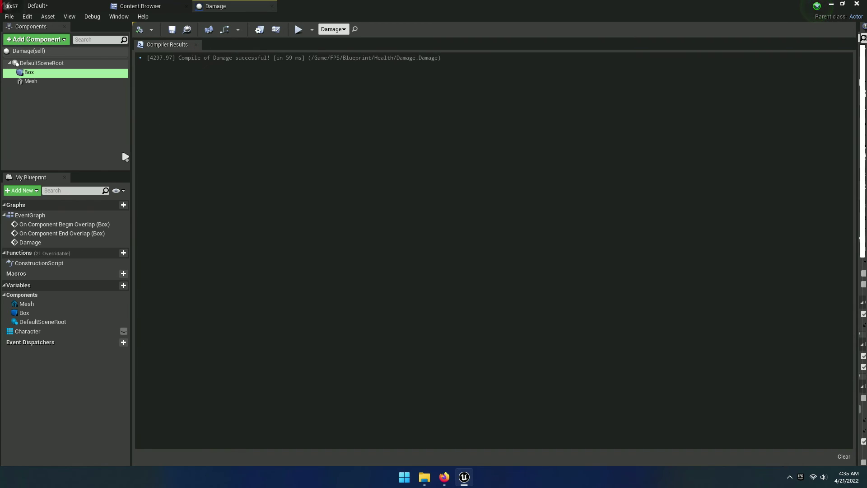
Open the EventGraph and pan past the Branch to the Apply Damage node.
{"action": "double_click", "coordinate": [45, 217]}
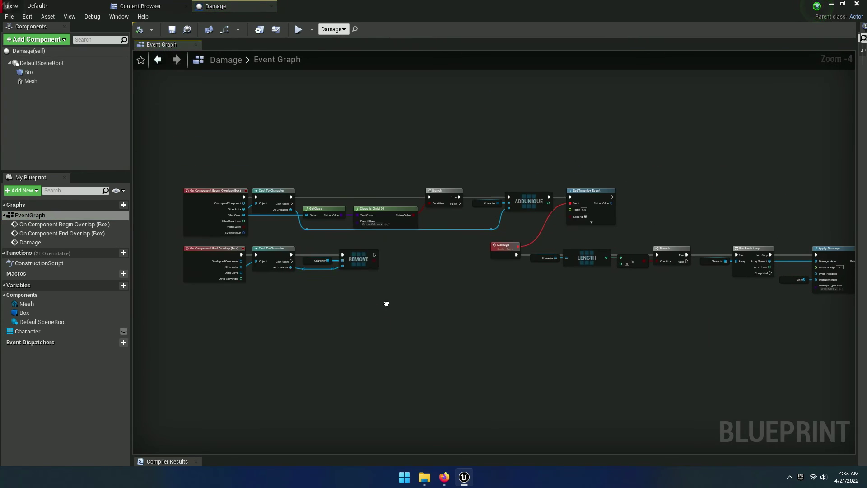
{"action": "scroll", "coordinate": [490, 217], "scroll_direction": "up", "scroll_amount": 5}
{"action": "mouse_move", "coordinate": [490, 216]}
{"action": "right_mouse_down"}
{"action": "mouse_move", "coordinate": [398, 363]}
{"action": "mouse_move", "coordinate": [364, 303]}
{"action": "right_mouse_up"}
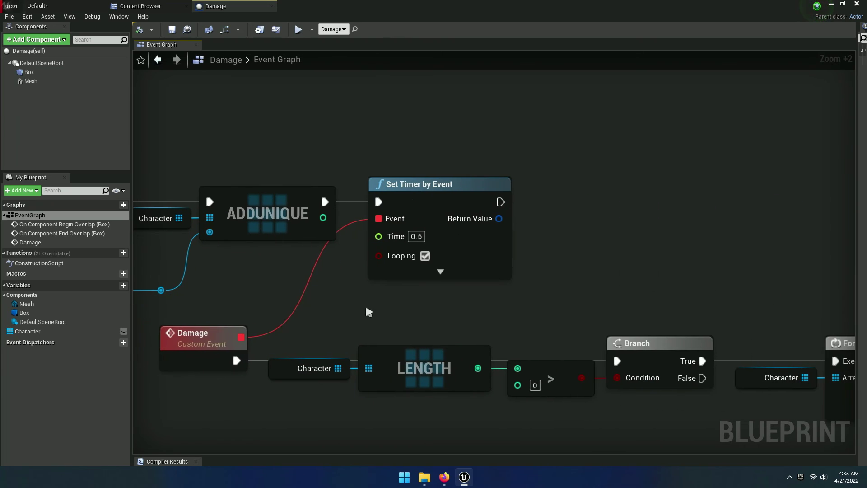
{"action": "scroll", "coordinate": [365, 304], "scroll_direction": "up", "scroll_amount": 4}
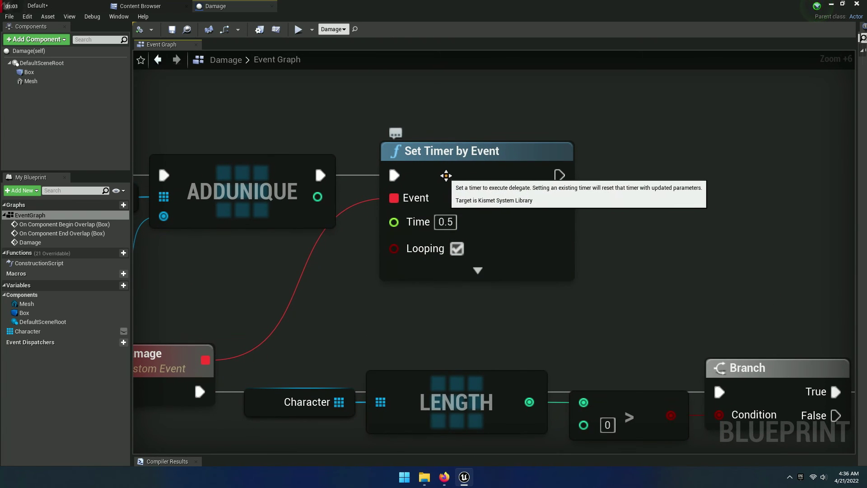
{"action": "left_click", "coordinate": [472, 240]}
{"action": "mouse_move", "coordinate": [531, 334]}
{"action": "right_mouse_down"}
{"action": "mouse_move", "coordinate": [523, 221]}
{"action": "mouse_move", "coordinate": [232, 213]}
{"action": "right_mouse_up"}
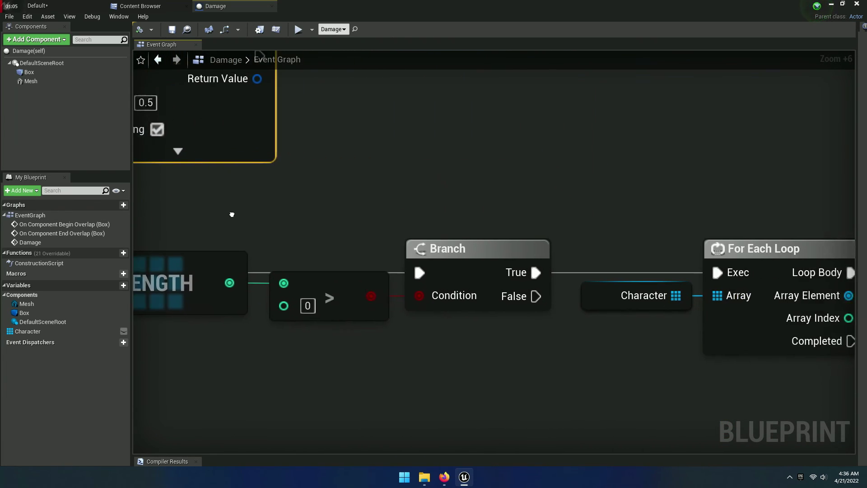
{"action": "scroll", "coordinate": [232, 212], "scroll_direction": "down", "scroll_amount": 4}
{"action": "right_click_drag", "start_coordinate": [587, 302], "coordinate": [428, 279]}
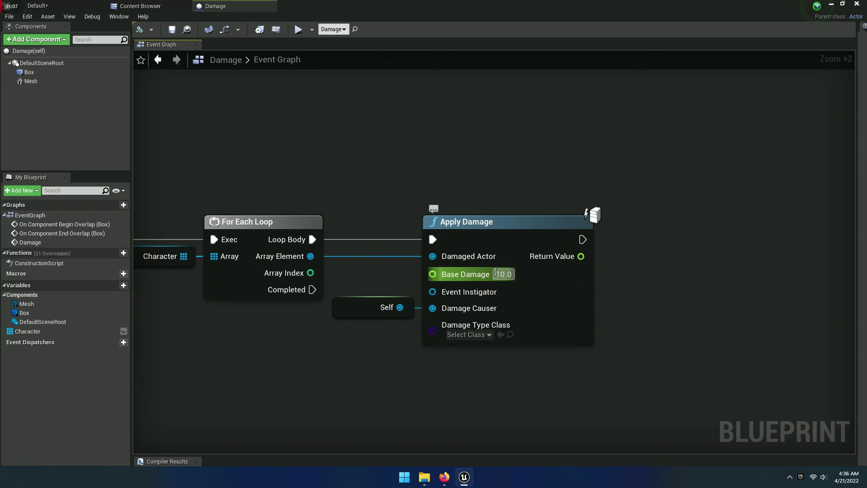
Add the comment 'Damage Amount' to the Apply Damage node.
{"action": "left_click", "coordinate": [440, 212]}
{"action": "left_click", "coordinate": [435, 210]}
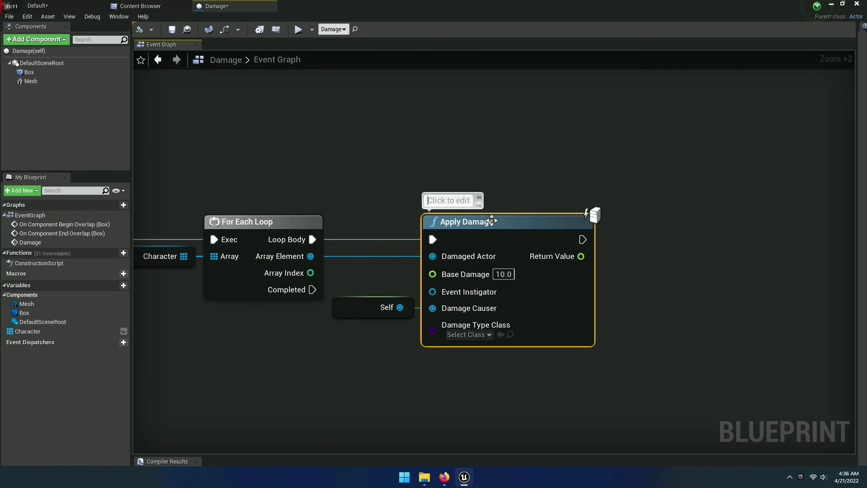
{"action": "scroll", "coordinate": [492, 221], "scroll_direction": "up", "scroll_amount": 5}
{"action": "type", "text": "Dama"}
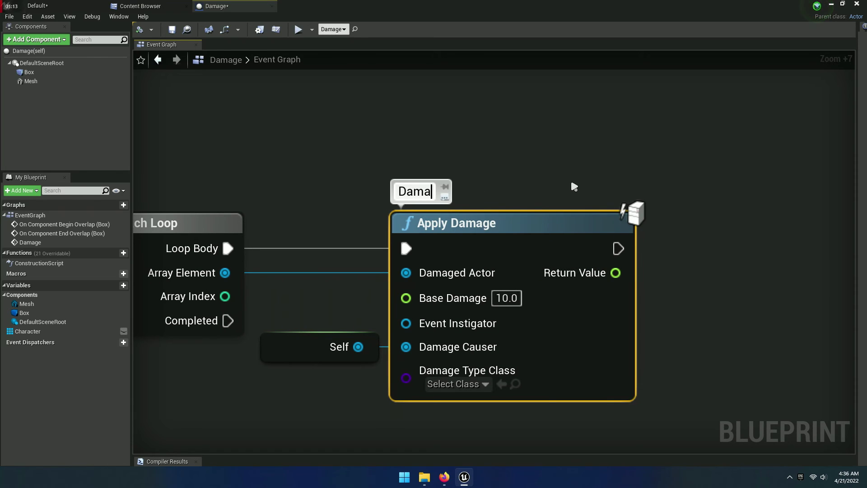
{"action": "type", "text": "ge Amount"}
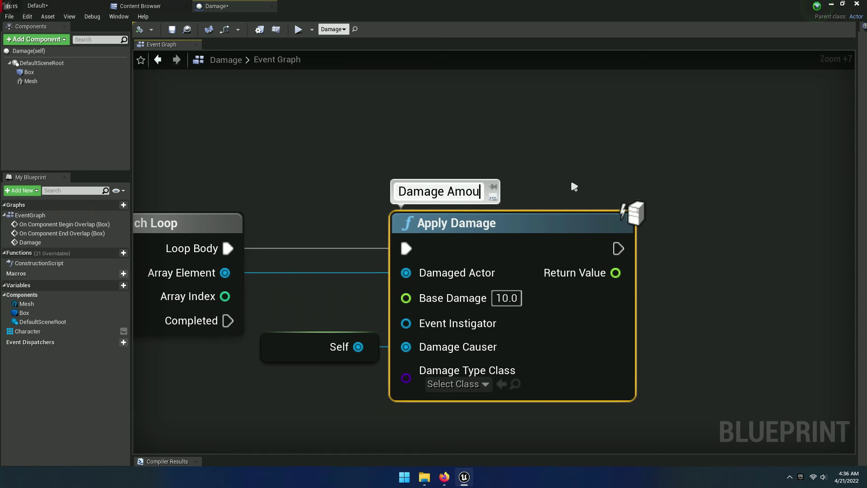
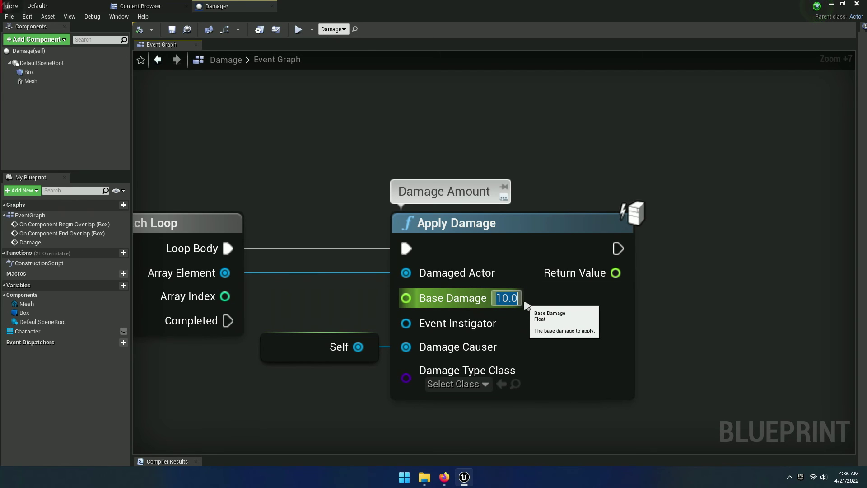
Set Apply Damage's Base Damage to 50 and select the Set Timer by Event node.
{"action": "type", "text": "5"}
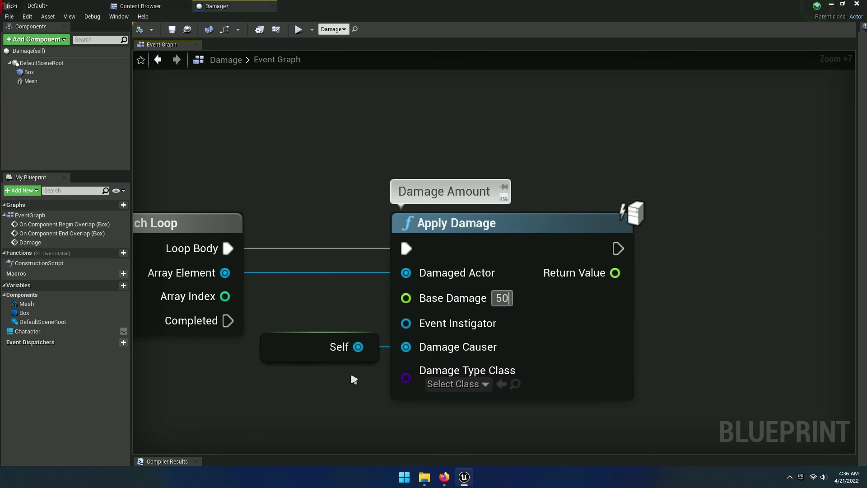
{"action": "right_click_drag", "start_coordinate": [263, 398], "coordinate": [639, 389]}
{"action": "right_click_drag", "start_coordinate": [417, 335], "coordinate": [726, 354]}
{"action": "right_click_drag", "start_coordinate": [497, 293], "coordinate": [584, 322]}
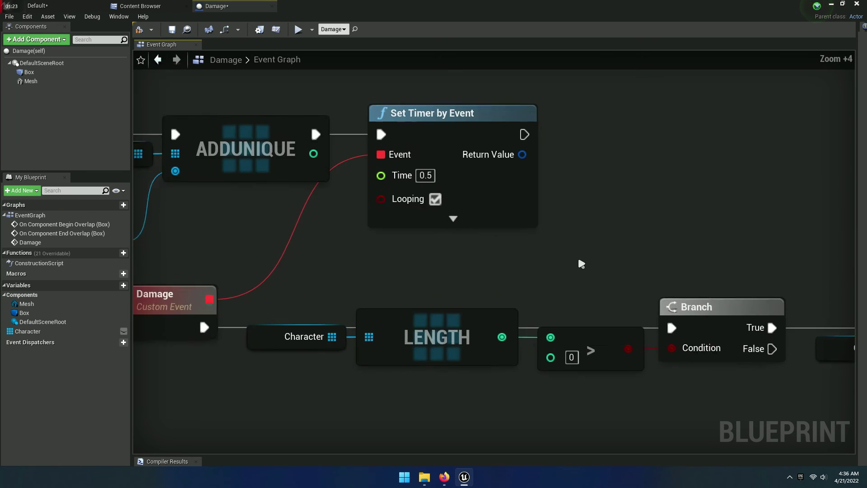
{"action": "right_click_drag", "start_coordinate": [494, 215], "coordinate": [602, 335]}
{"action": "left_click", "coordinate": [395, 189]}
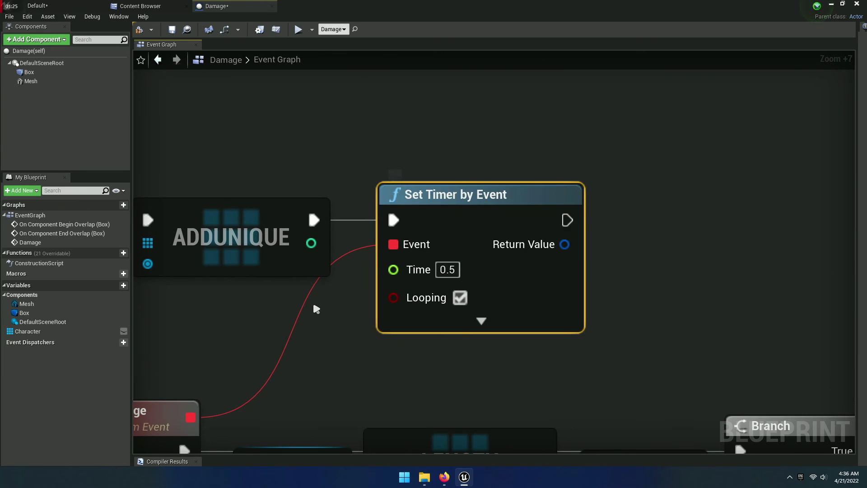
{"action": "scroll", "coordinate": [546, 303], "scroll_direction": "down", "scroll_amount": 5}
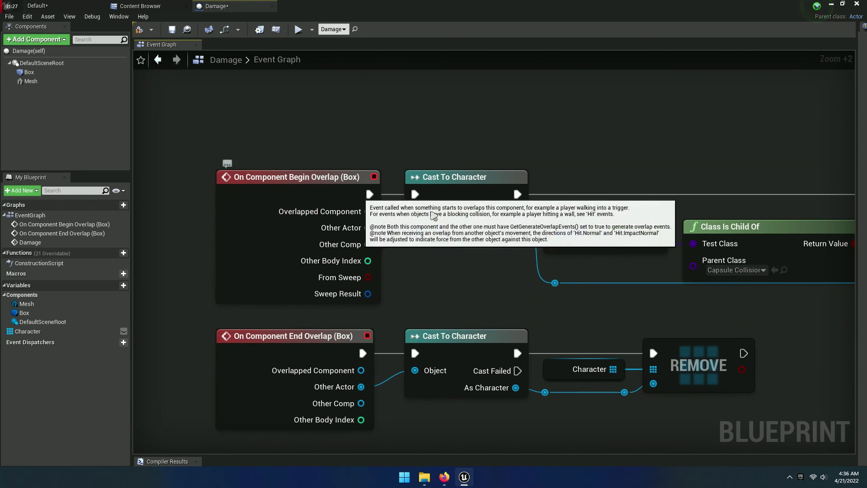
{"action": "scroll", "coordinate": [668, 290], "scroll_direction": "up", "scroll_amount": 5}
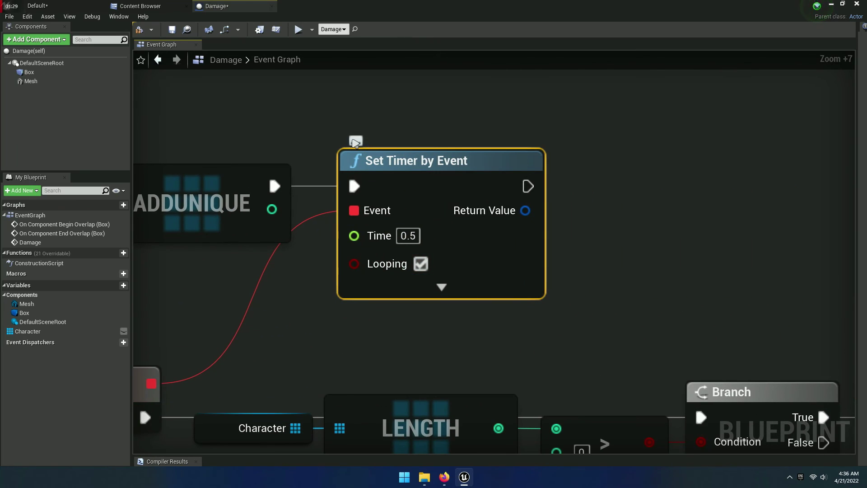
Comment the Set Timer by Event node 'Damage Loop Amount'.
{"action": "left_click", "coordinate": [366, 141]}
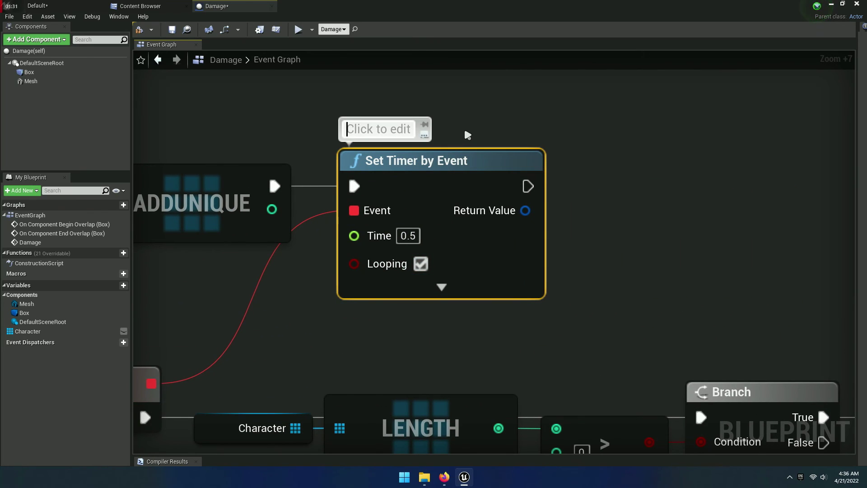
{"action": "type", "text": "Loo"}
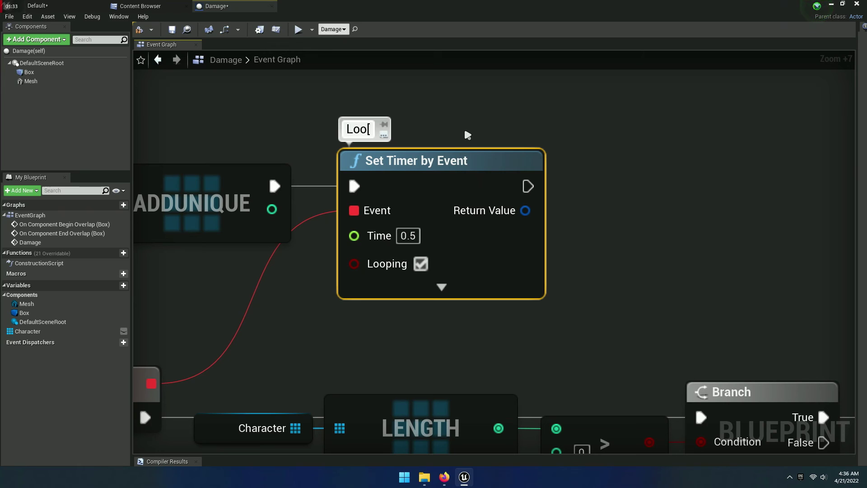
{"action": "type", "text": "p"}
{"action": "key", "text": "Home"}
{"action": "type", "text": "Damage"}
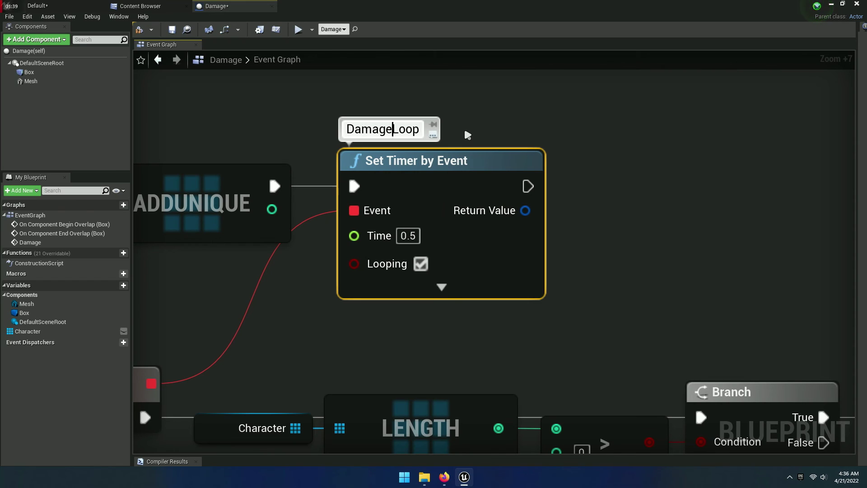
{"action": "type", "text": " Loop "}
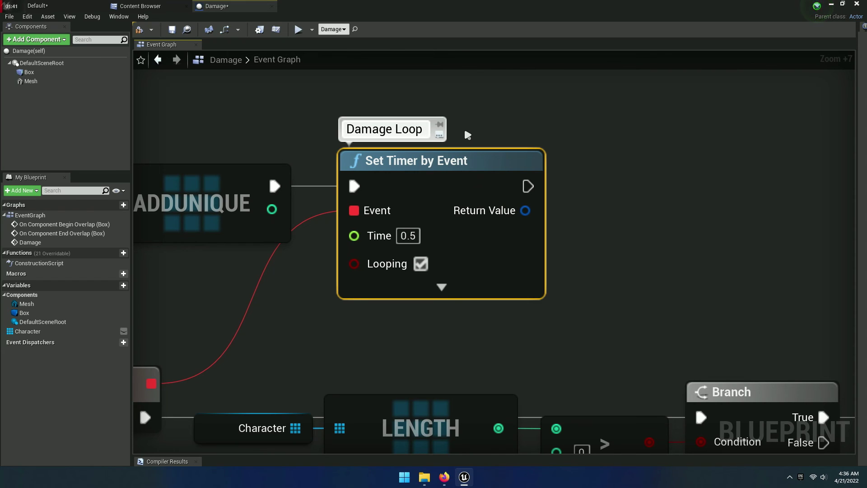
{"action": "type", "text": "Amount"}
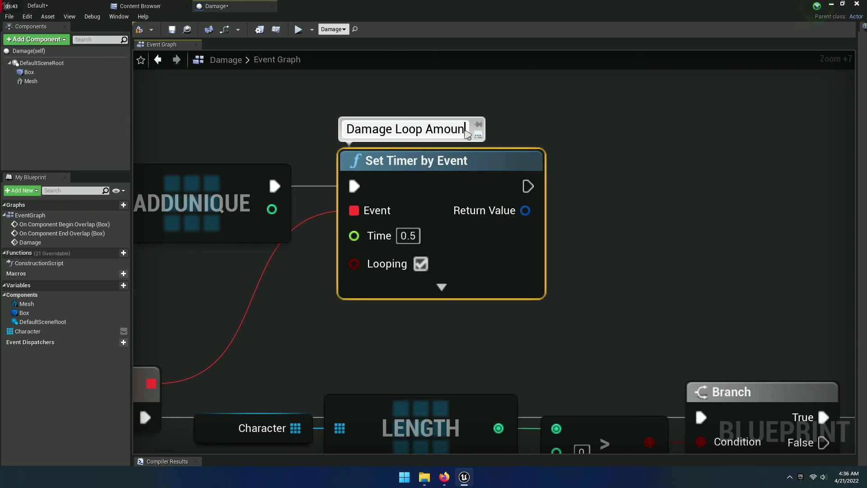
{"action": "left_click", "coordinate": [570, 132]}
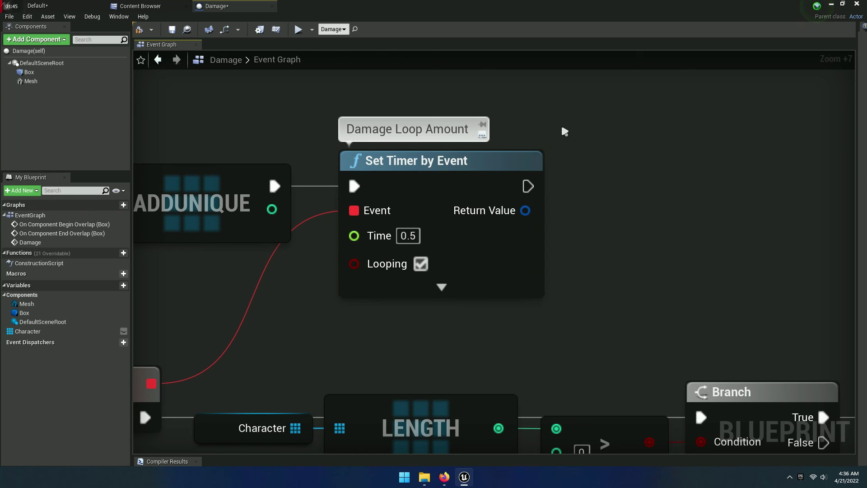
Save the Damage blueprint, set the timer's Time to 1.0, and launch the FPS preview.
{"action": "left_click", "coordinate": [171, 30]}
{"action": "left_click", "coordinate": [408, 237]}
{"action": "type", "text": "1"}
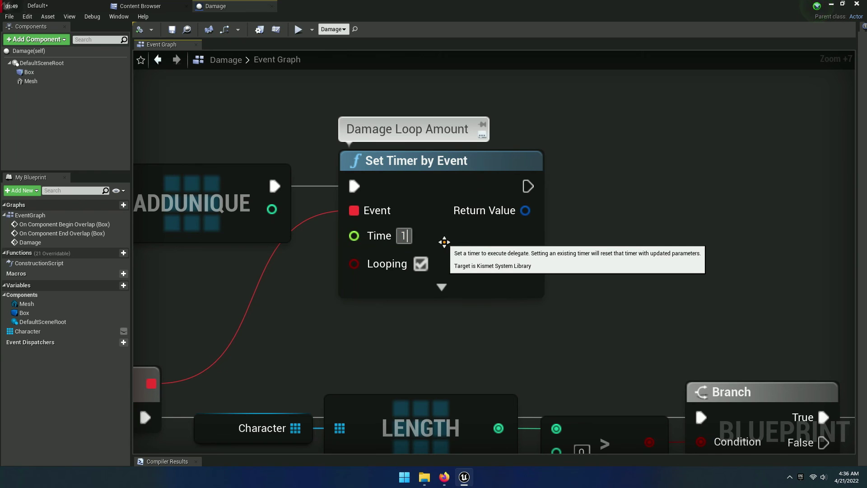
{"action": "left_click", "coordinate": [348, 302]}
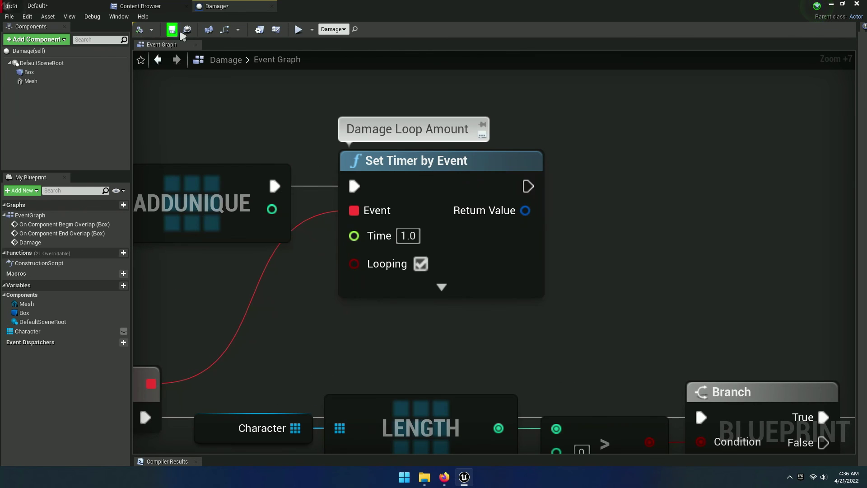
{"action": "left_click", "coordinate": [298, 29]}
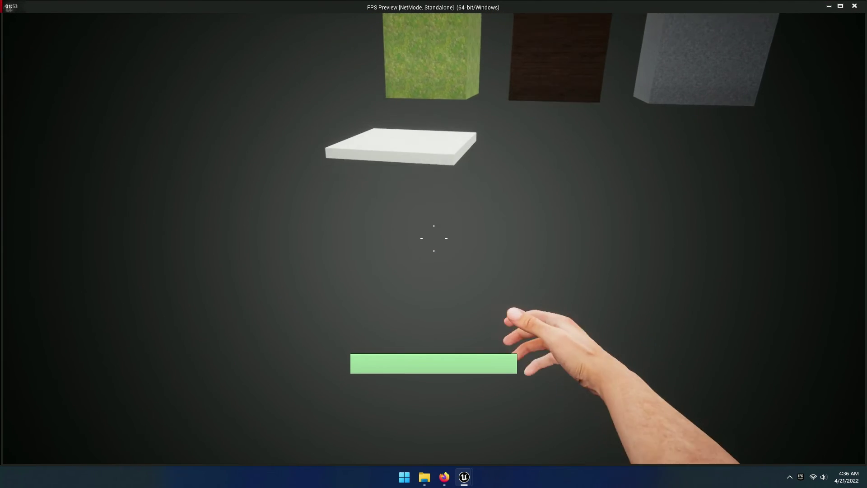
Walk to the white platform and jump onto its ledge while the health bar drains.
{"action": "key", "text": "w"}
{"action": "key", "text": "space"}
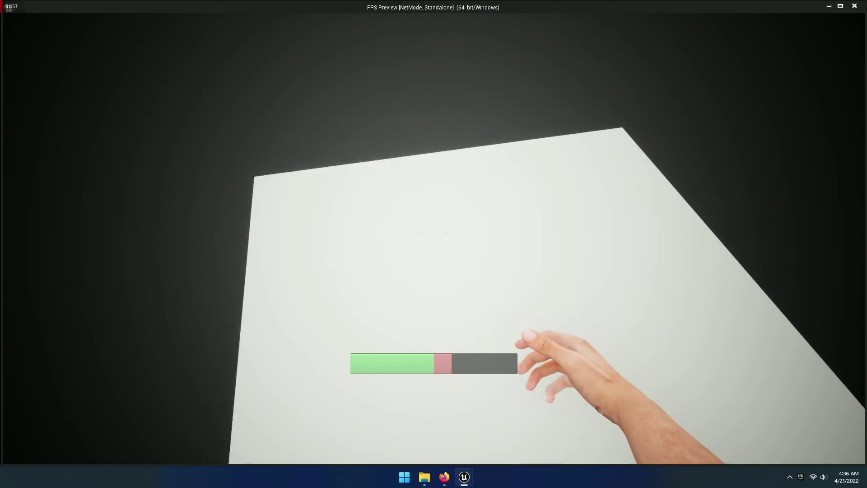
{"action": "key", "text": "space"}
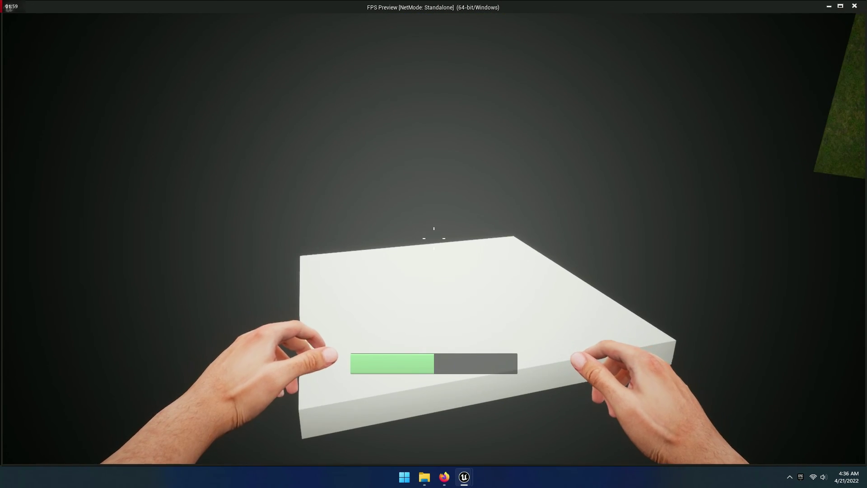
{"action": "key", "text": "space"}
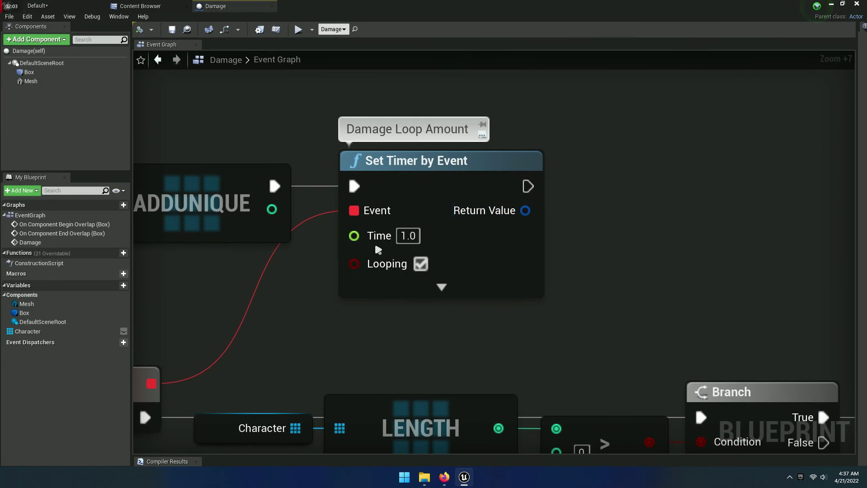
Set the timer's Time to 0.1 and Apply Damage's Base Damage to 5.0.
{"action": "left_click", "coordinate": [408, 235]}
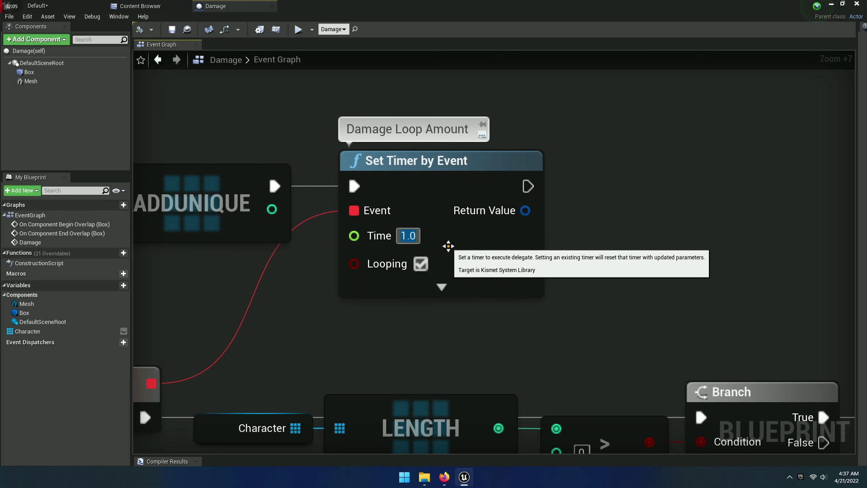
{"action": "type", "text": "0.1"}
{"action": "key", "text": "Tab"}
{"action": "scroll", "coordinate": [448, 247], "scroll_direction": "down", "scroll_amount": 5}
{"action": "right_click_drag", "start_coordinate": [448, 246], "coordinate": [402, 319]}
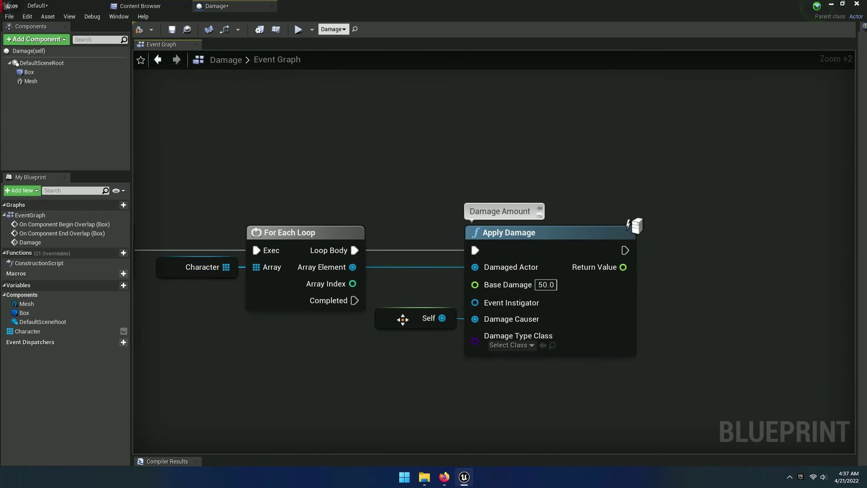
{"action": "scroll", "coordinate": [426, 324], "scroll_direction": "up", "scroll_amount": 3}
{"action": "left_click", "coordinate": [575, 274]}
{"action": "type", "text": "5"}
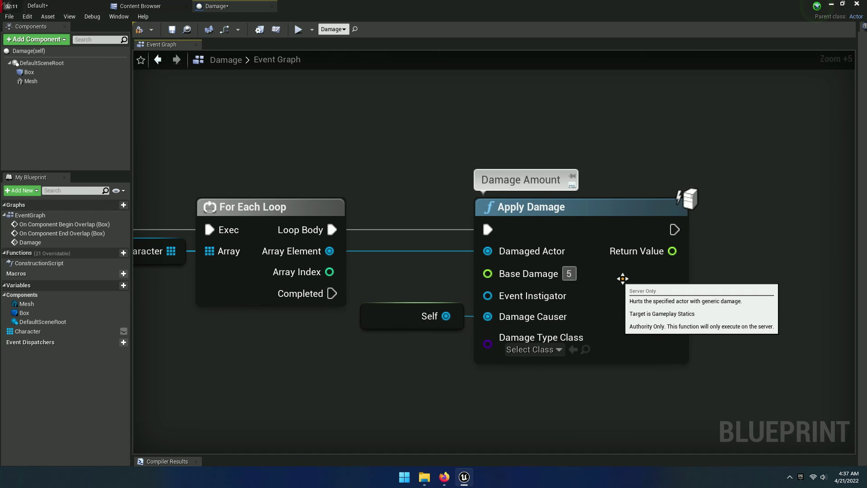
{"action": "key", "text": "Return"}
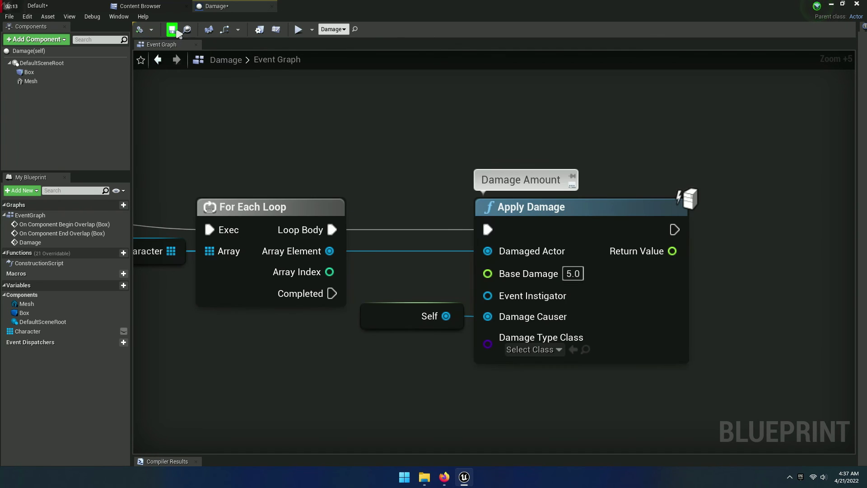
Play-test by walking onto the white damage floor, then stop the preview.
{"action": "left_click", "coordinate": [299, 31]}
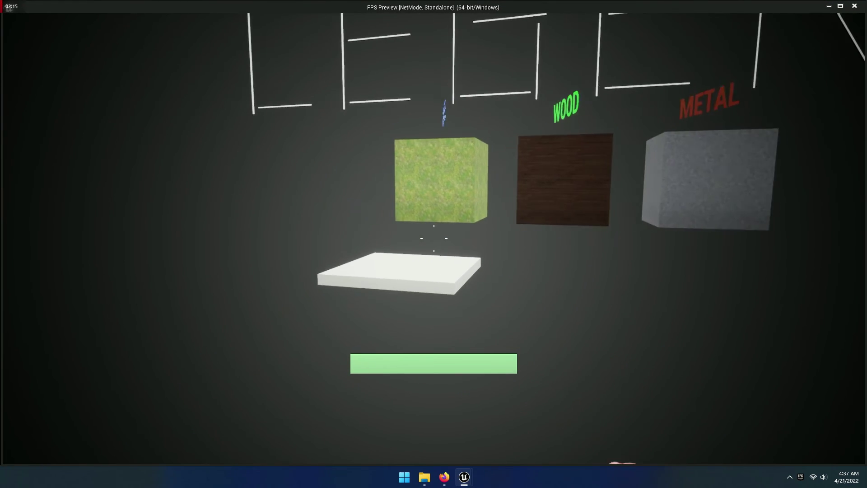
{"action": "key", "text": "w"}
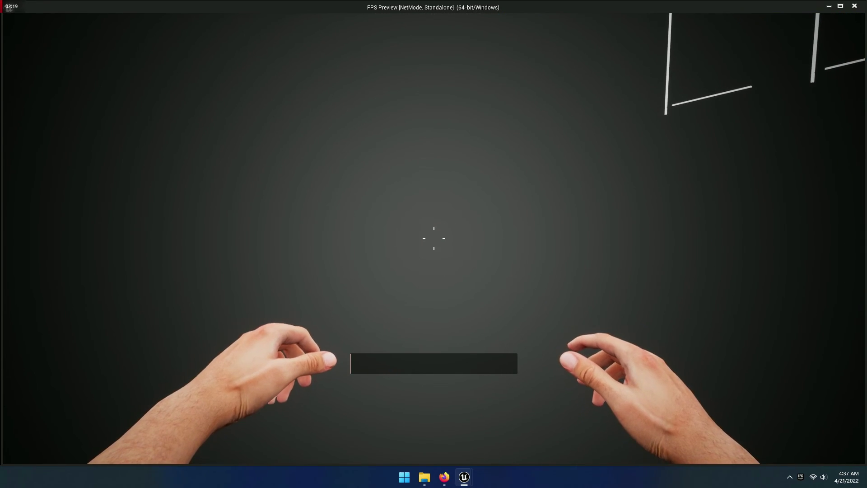
{"action": "key", "text": "Escape"}
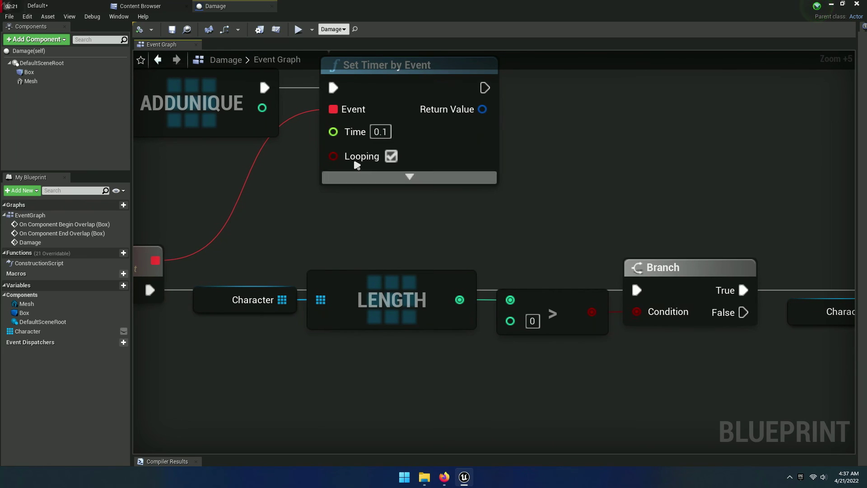
Set the timer's Time to 0.5 and switch to the Content Browser's Health folder.
{"action": "left_click", "coordinate": [381, 131]}
{"action": "type", "text": "0"}
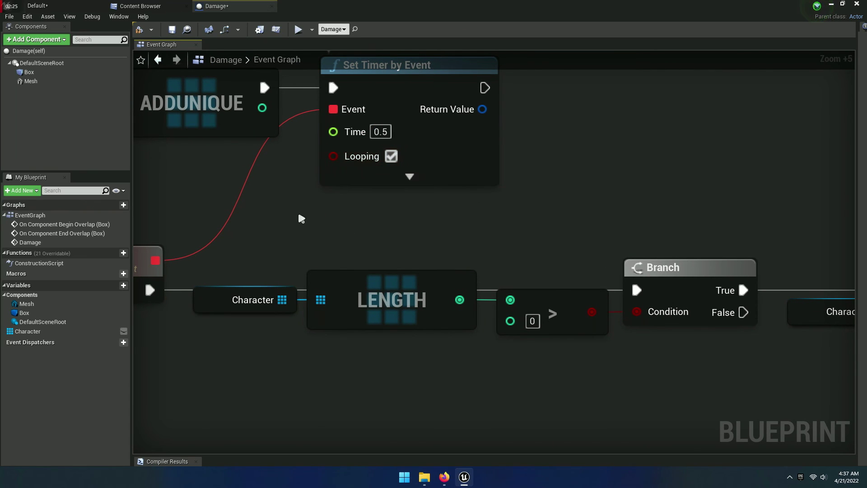
{"action": "right_click_drag", "start_coordinate": [297, 210], "coordinate": [515, 224]}
{"action": "scroll", "coordinate": [514, 223], "scroll_direction": "down", "scroll_amount": 3}
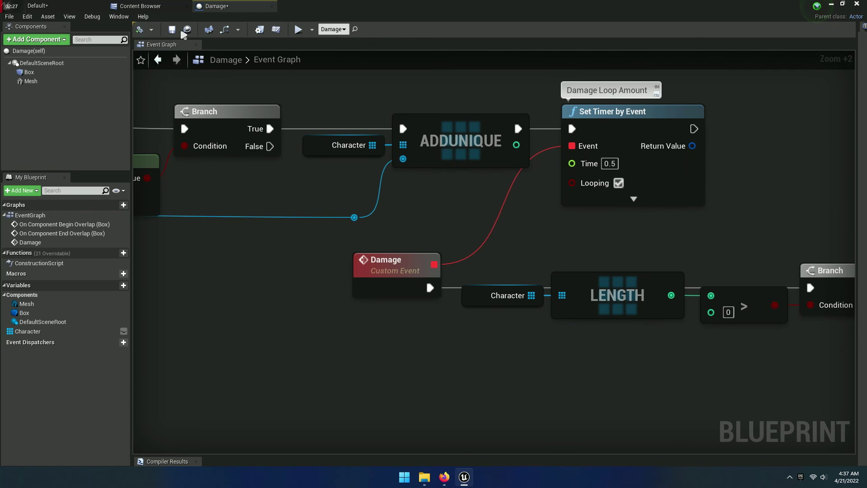
{"action": "left_click", "coordinate": [173, 6]}
Open the Health component blueprint and locate the FInterp To node.
{"action": "left_click", "coordinate": [219, 168]}
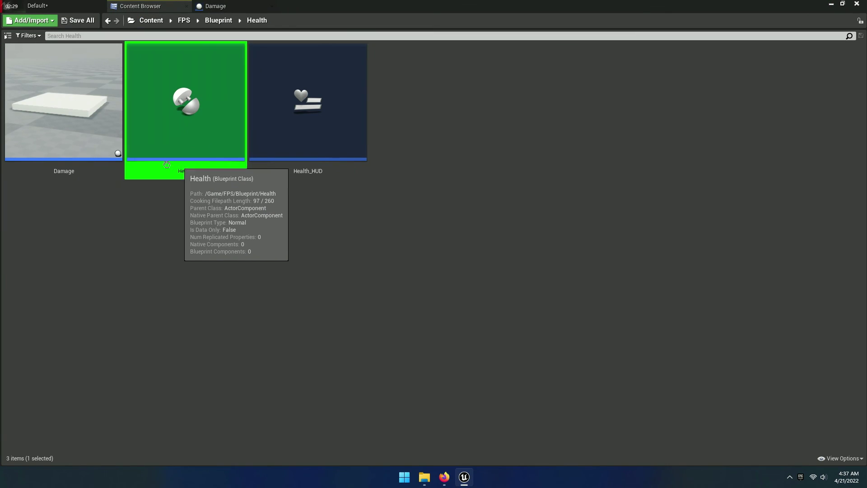
{"action": "double_click", "coordinate": [219, 167]}
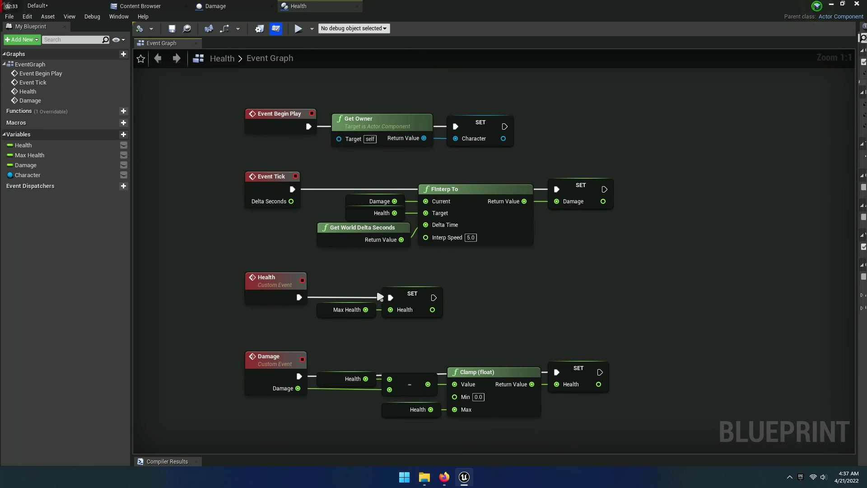
{"action": "scroll", "coordinate": [380, 296], "scroll_direction": "up", "scroll_amount": 1}
{"action": "scroll", "coordinate": [379, 249], "scroll_direction": "up", "scroll_amount": 1}
{"action": "scroll", "coordinate": [461, 224], "scroll_direction": "up", "scroll_amount": 4}
{"action": "scroll", "coordinate": [385, 288], "scroll_direction": "up", "scroll_amount": 1}
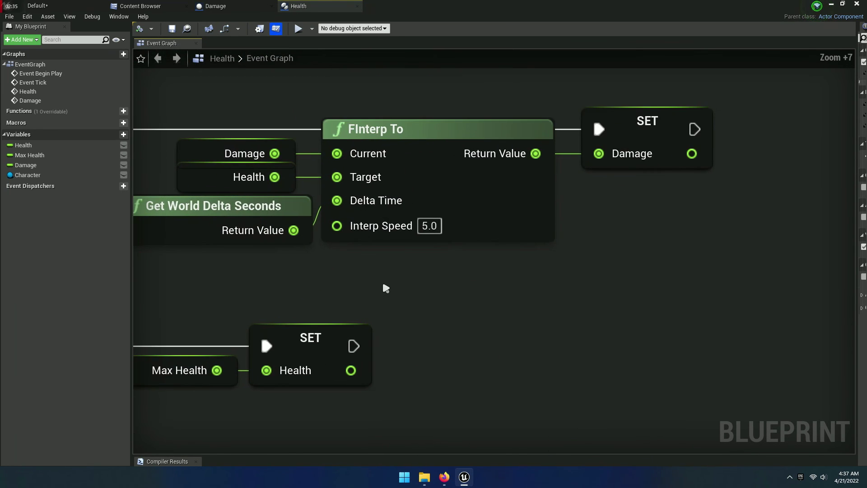
{"action": "scroll", "coordinate": [385, 287], "scroll_direction": "down", "scroll_amount": 1}
{"action": "scroll", "coordinate": [503, 253], "scroll_direction": "up", "scroll_amount": 1}
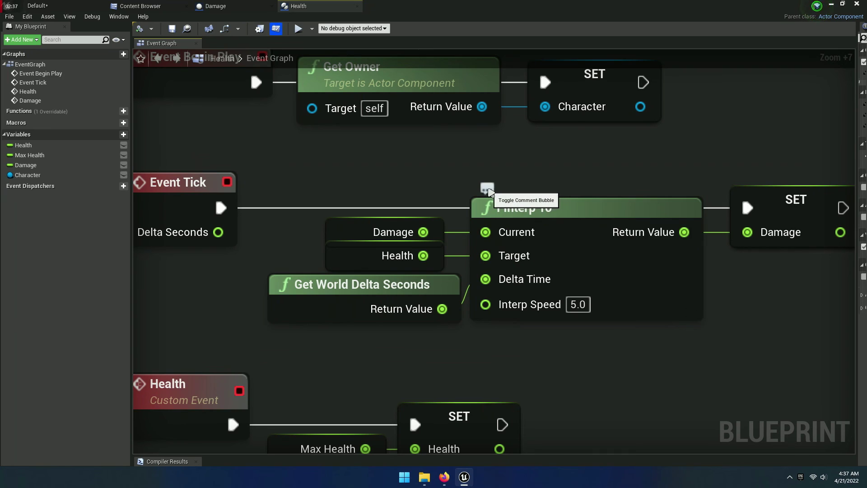
Add the comment 'Damage Loop' to the FInterp To node.
{"action": "left_click", "coordinate": [488, 189]}
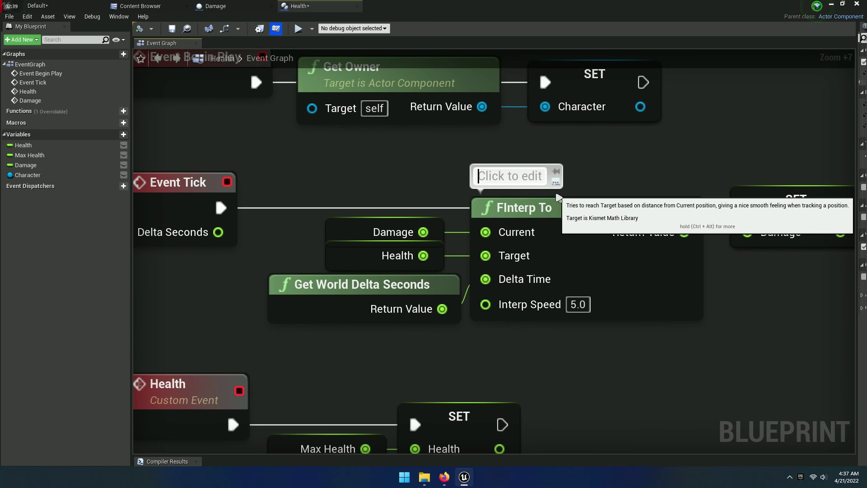
{"action": "type", "text": "Damage"}
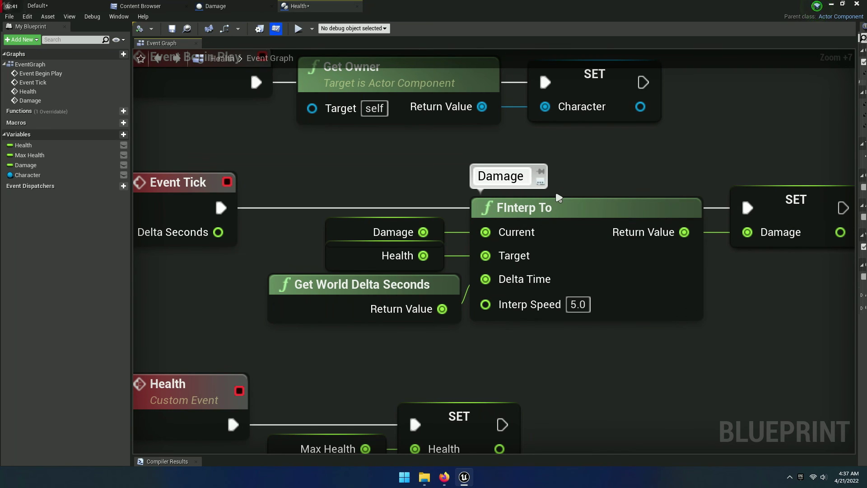
{"action": "type", "text": " Speed"}
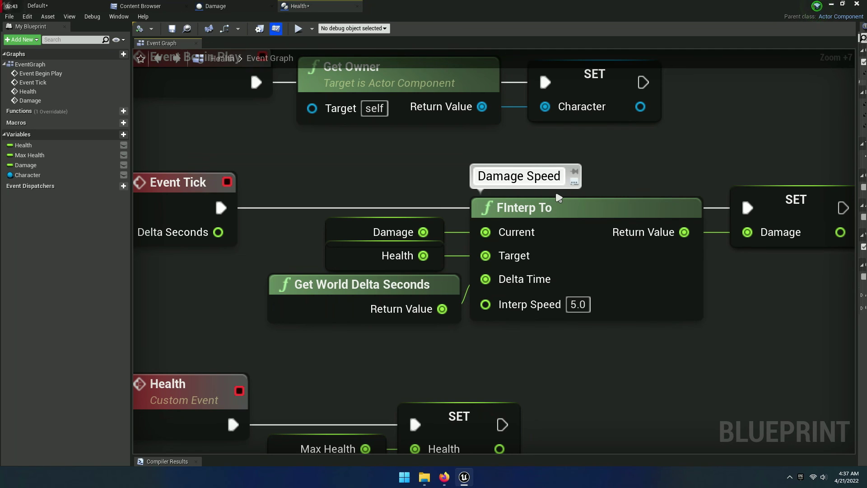
{"action": "key", "text": "BackSpace"}
{"action": "key", "text": "BackSpace"}
{"action": "key", "text": "BackSpace"}
{"action": "key", "text": "BackSpace"}
{"action": "key", "text": "BackSpace"}
{"action": "type", "text": "Loo"}
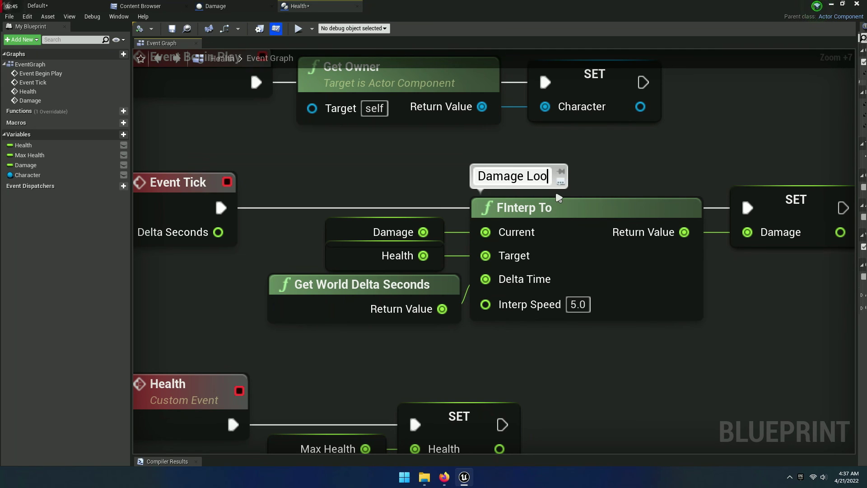
{"action": "type", "text": "p"}
{"action": "left_click", "coordinate": [605, 181]}
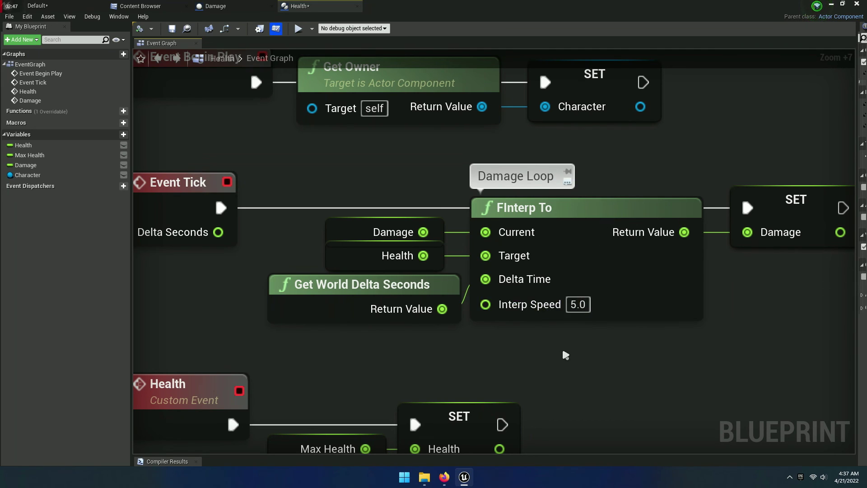
Set FInterp To's Interp Speed to 1.0.
{"action": "right_click_drag", "start_coordinate": [565, 355], "coordinate": [530, 318]}
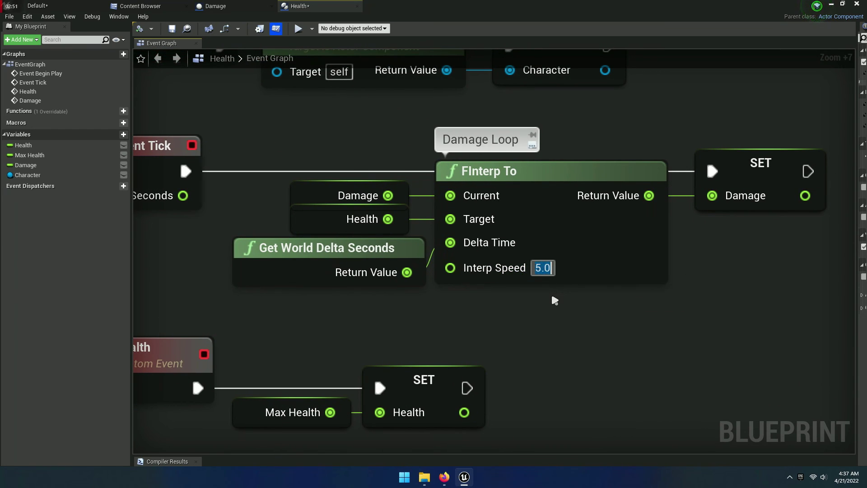
{"action": "type", "text": "1"}
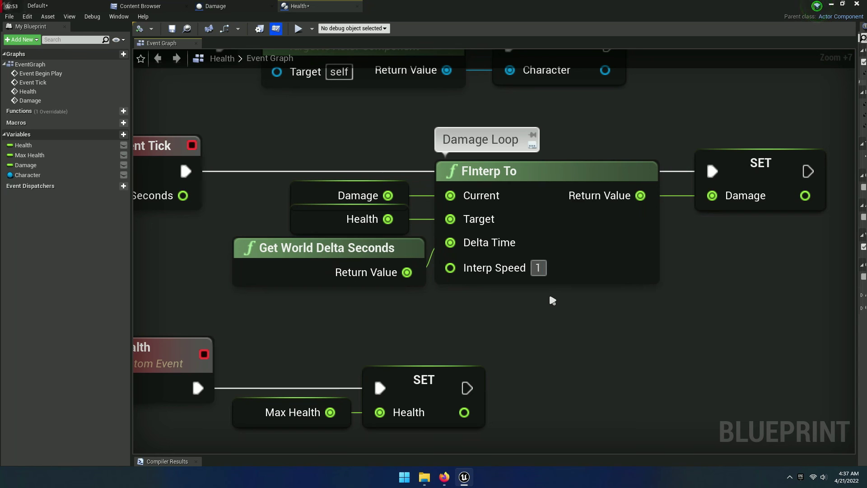
{"action": "key", "text": "Return"}
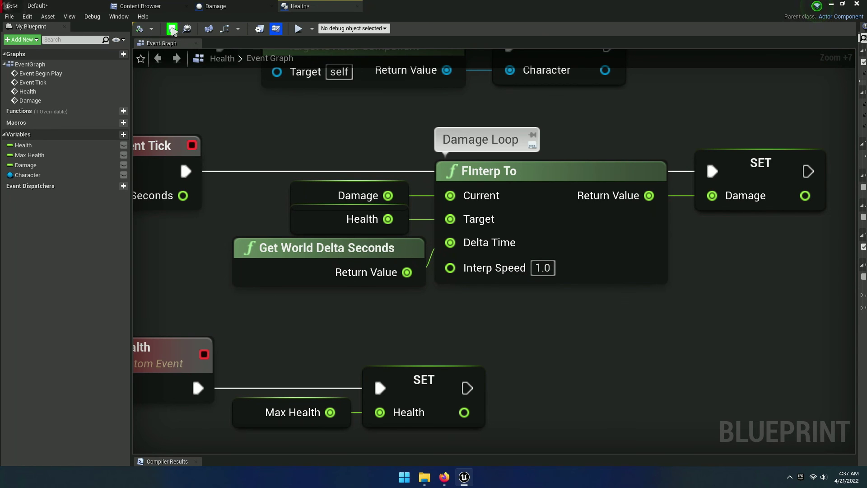
Play-test the slower health-bar drain on the platform, then set Interp Speed to 10.0.
{"action": "left_click", "coordinate": [298, 30]}
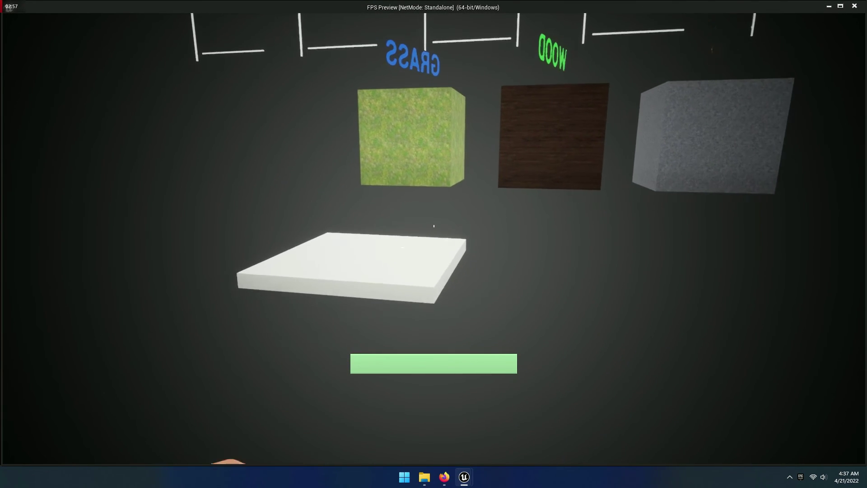
{"action": "key", "text": "space"}
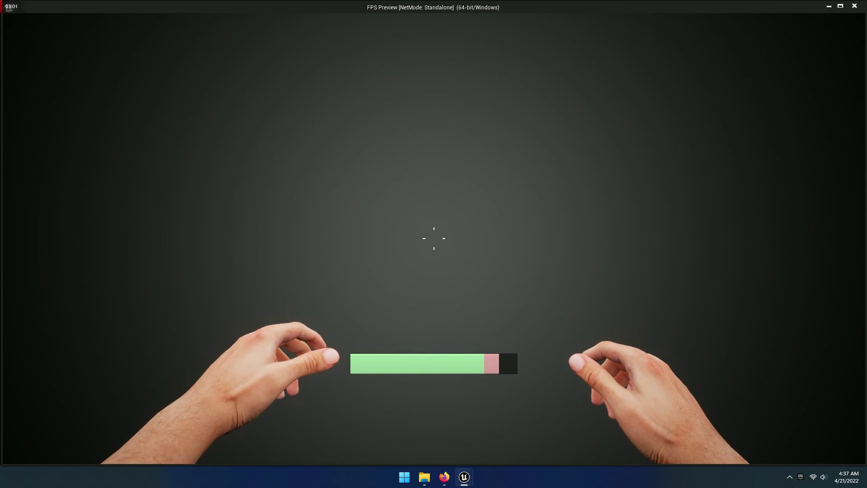
{"action": "key", "text": "space"}
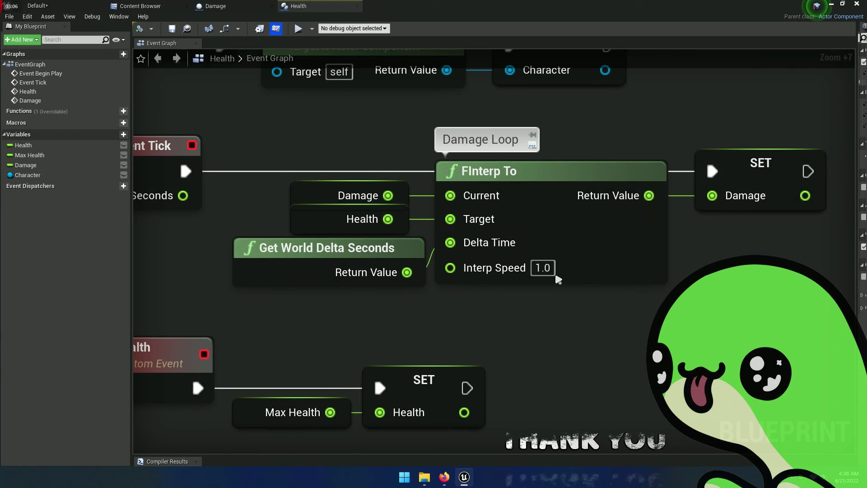
{"action": "left_click", "coordinate": [543, 268]}
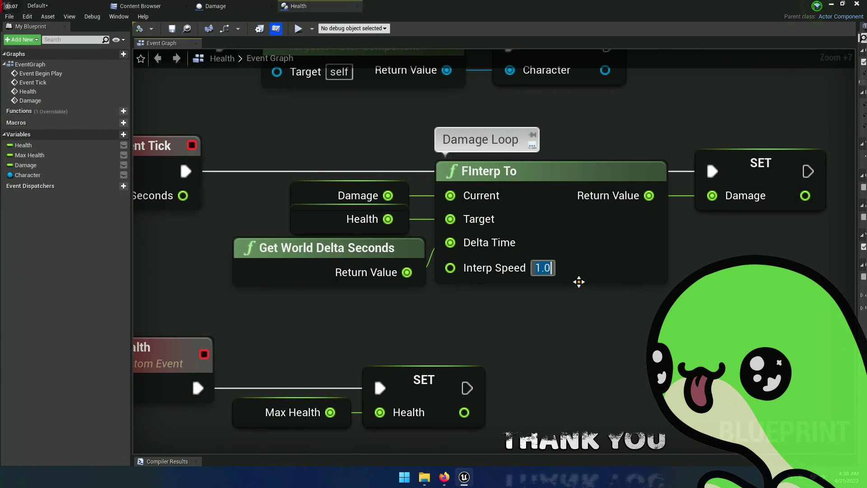
{"action": "type", "text": "10"}
{"action": "key", "text": "Return"}
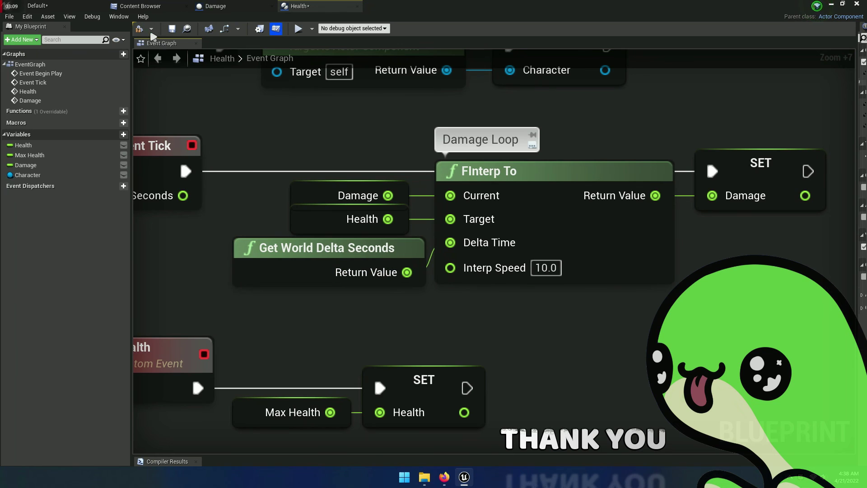